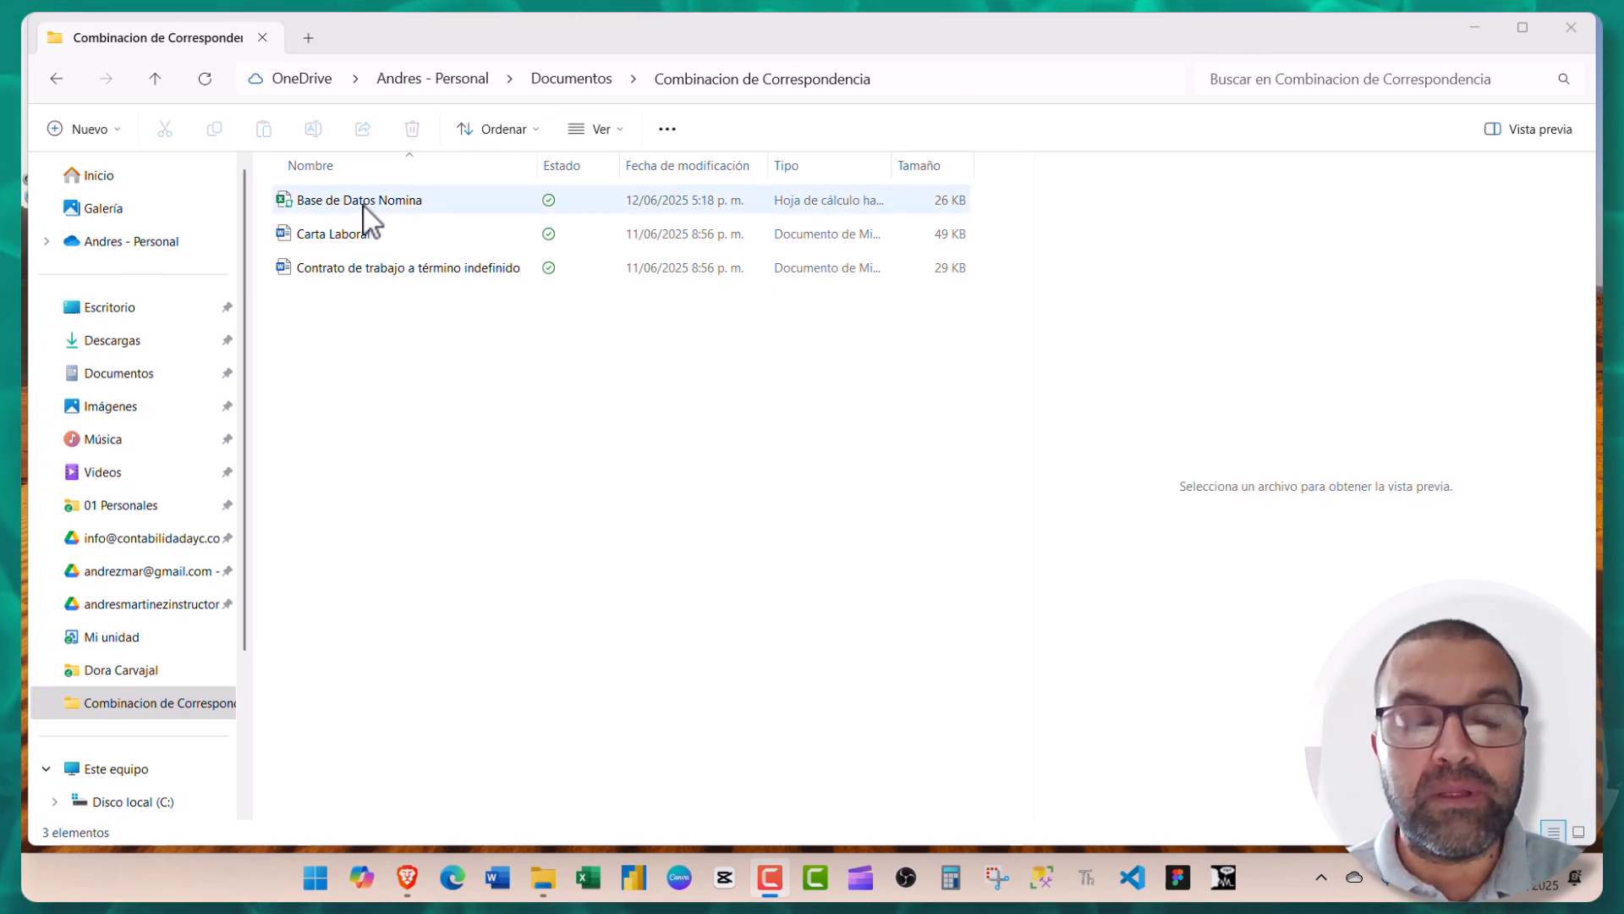
- Open the Base de Datos Nomina workbook and scan row 2 from column A to P and back
click(364, 207)
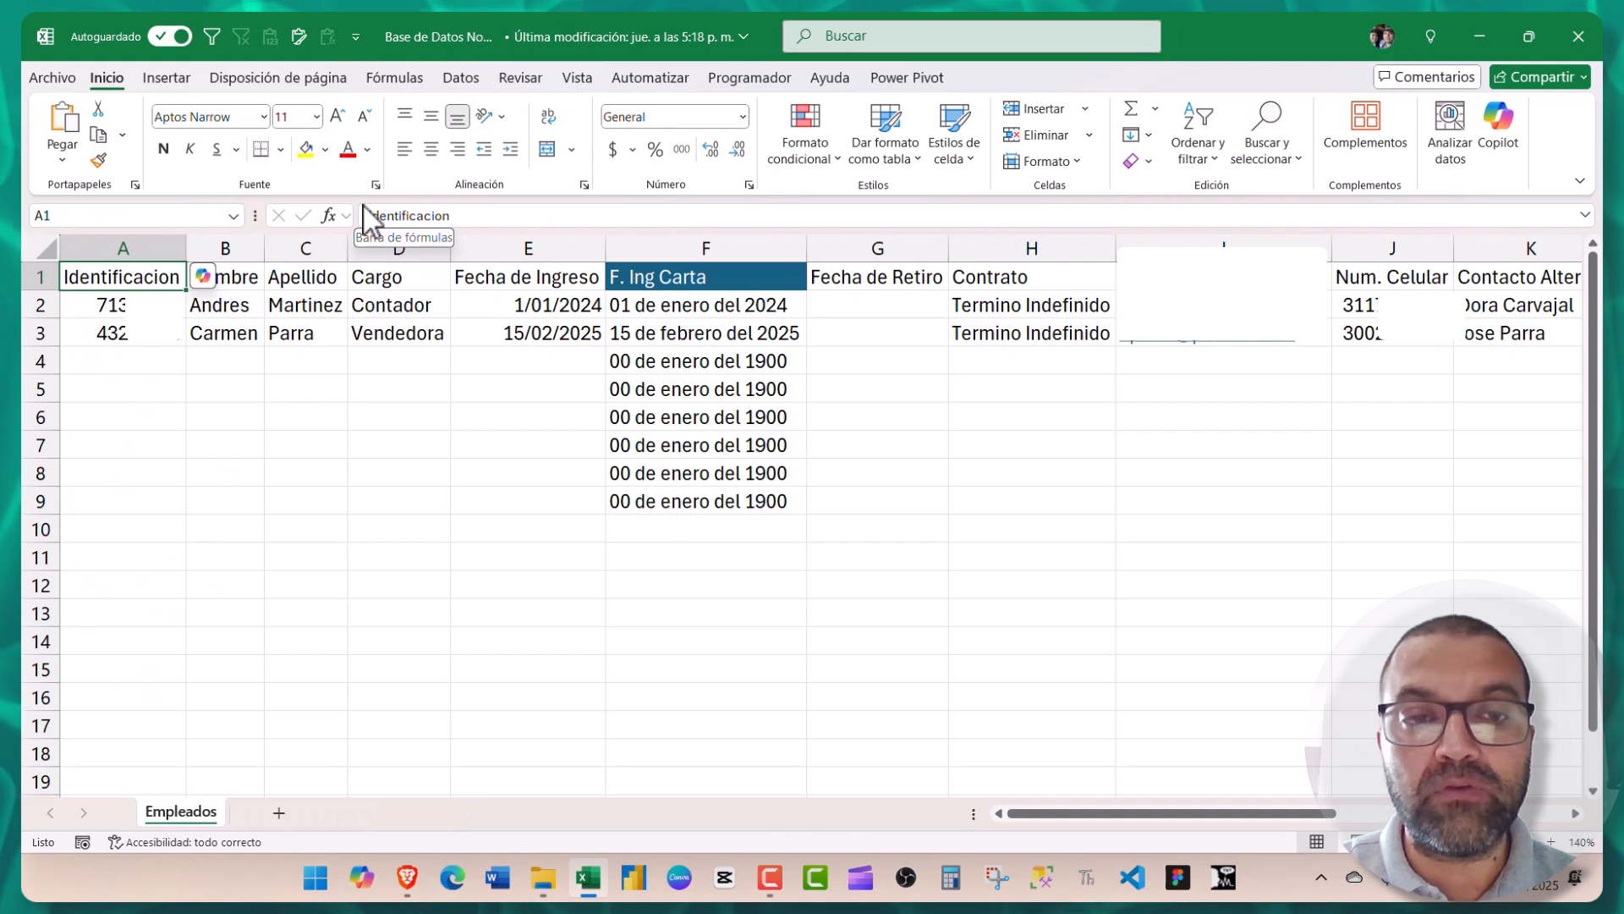
key(Down)
key(Right)
key(Right)
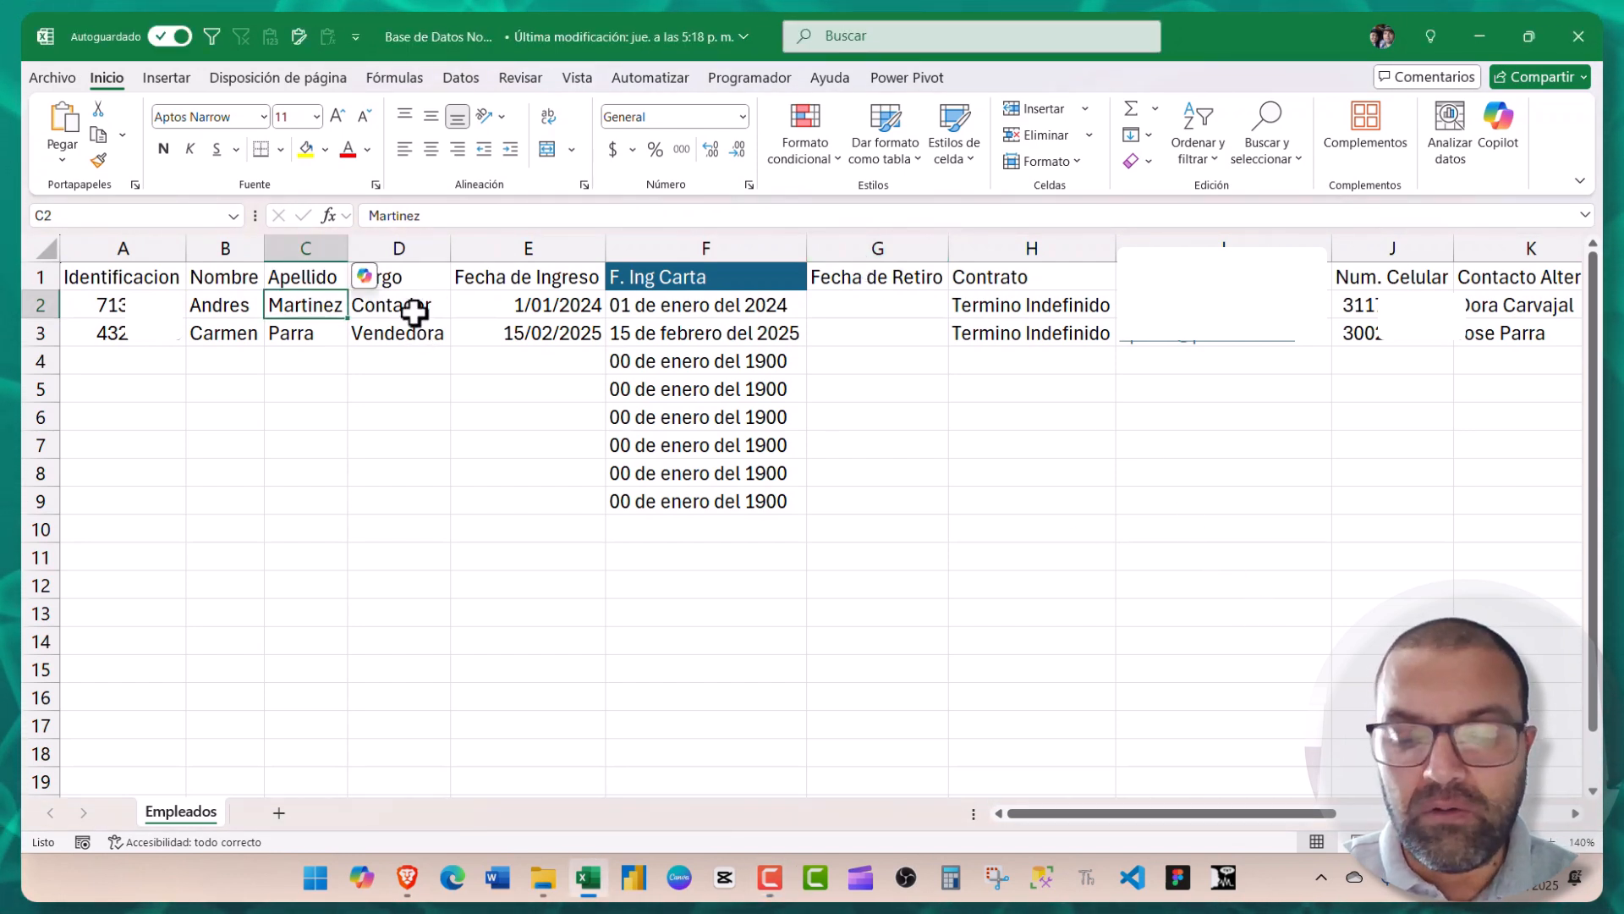
key(Right)
key(Right)
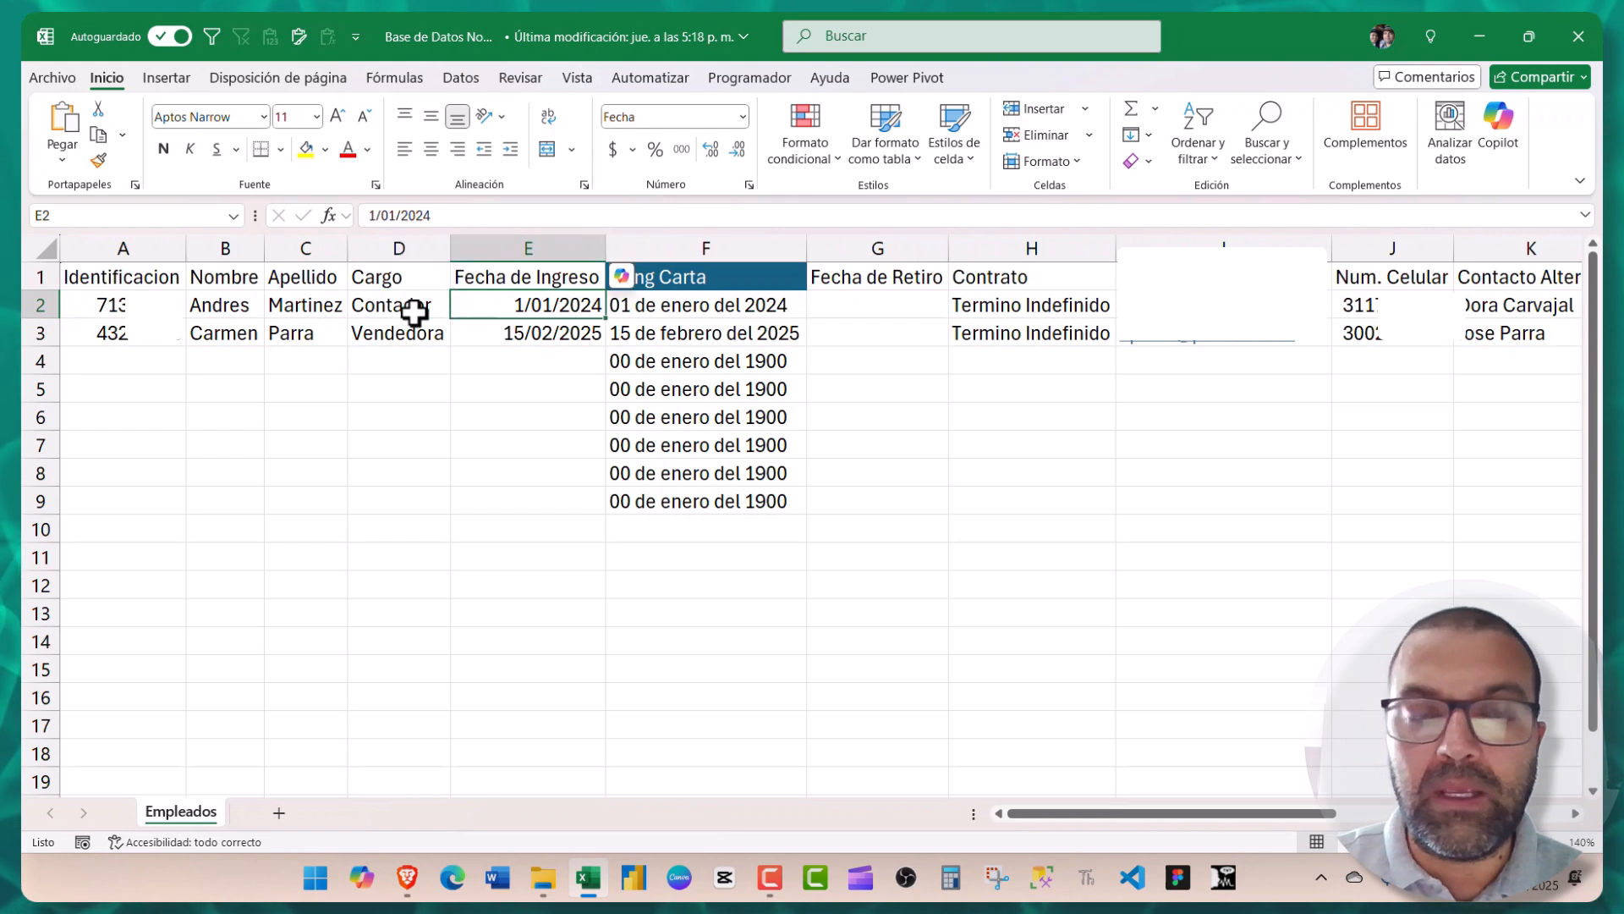
key(Right)
key(Right)
key(Right)
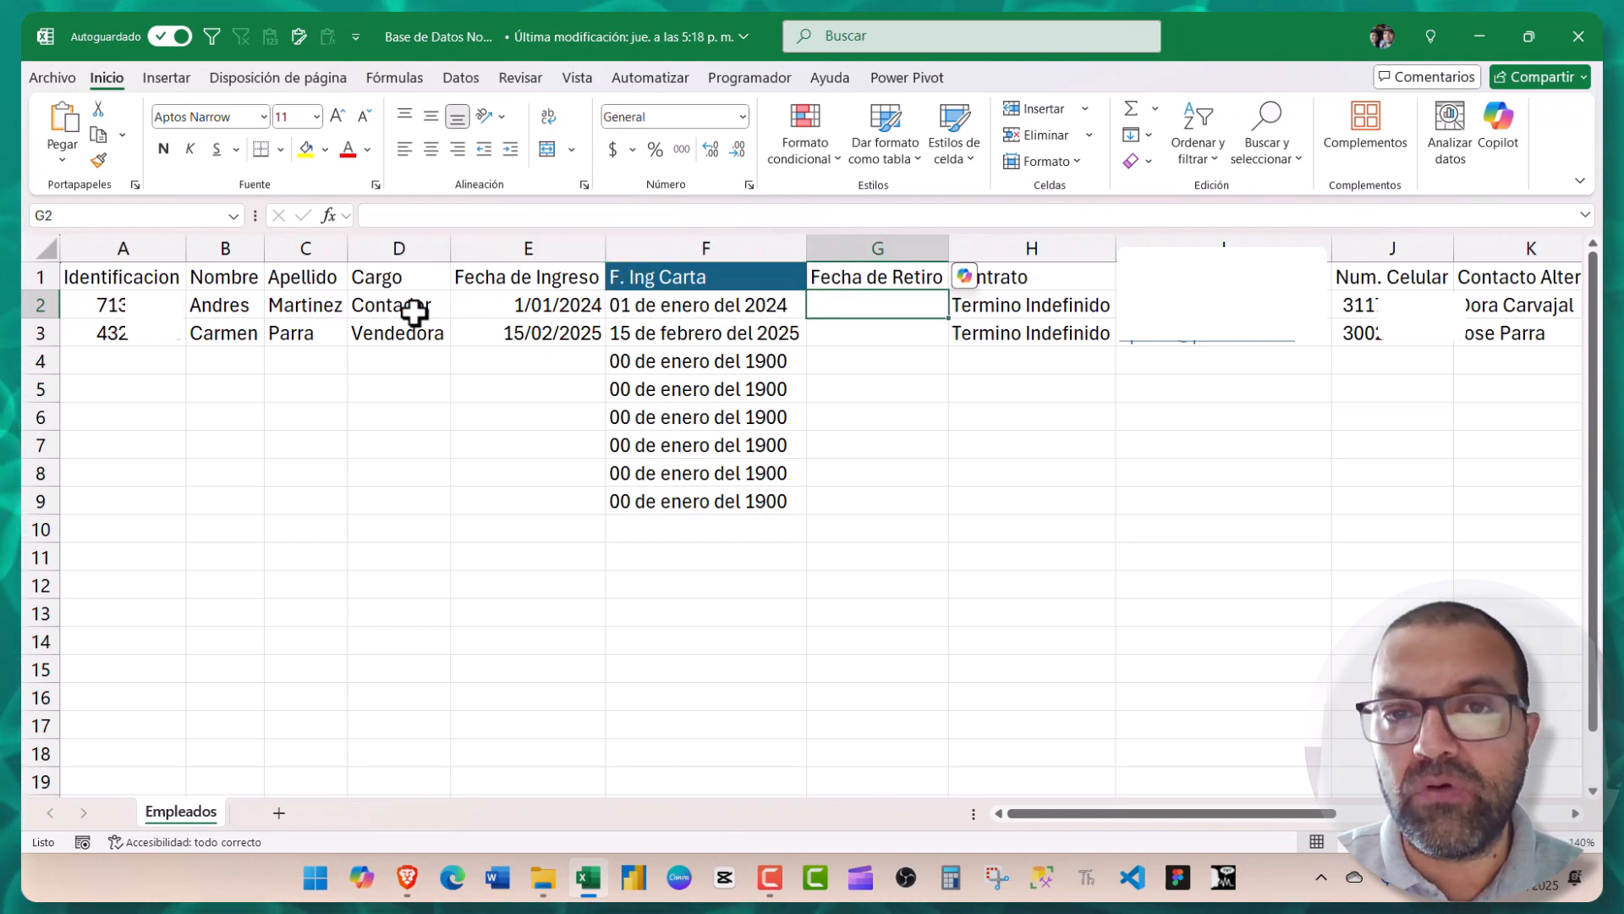
key(Right)
key(Right)
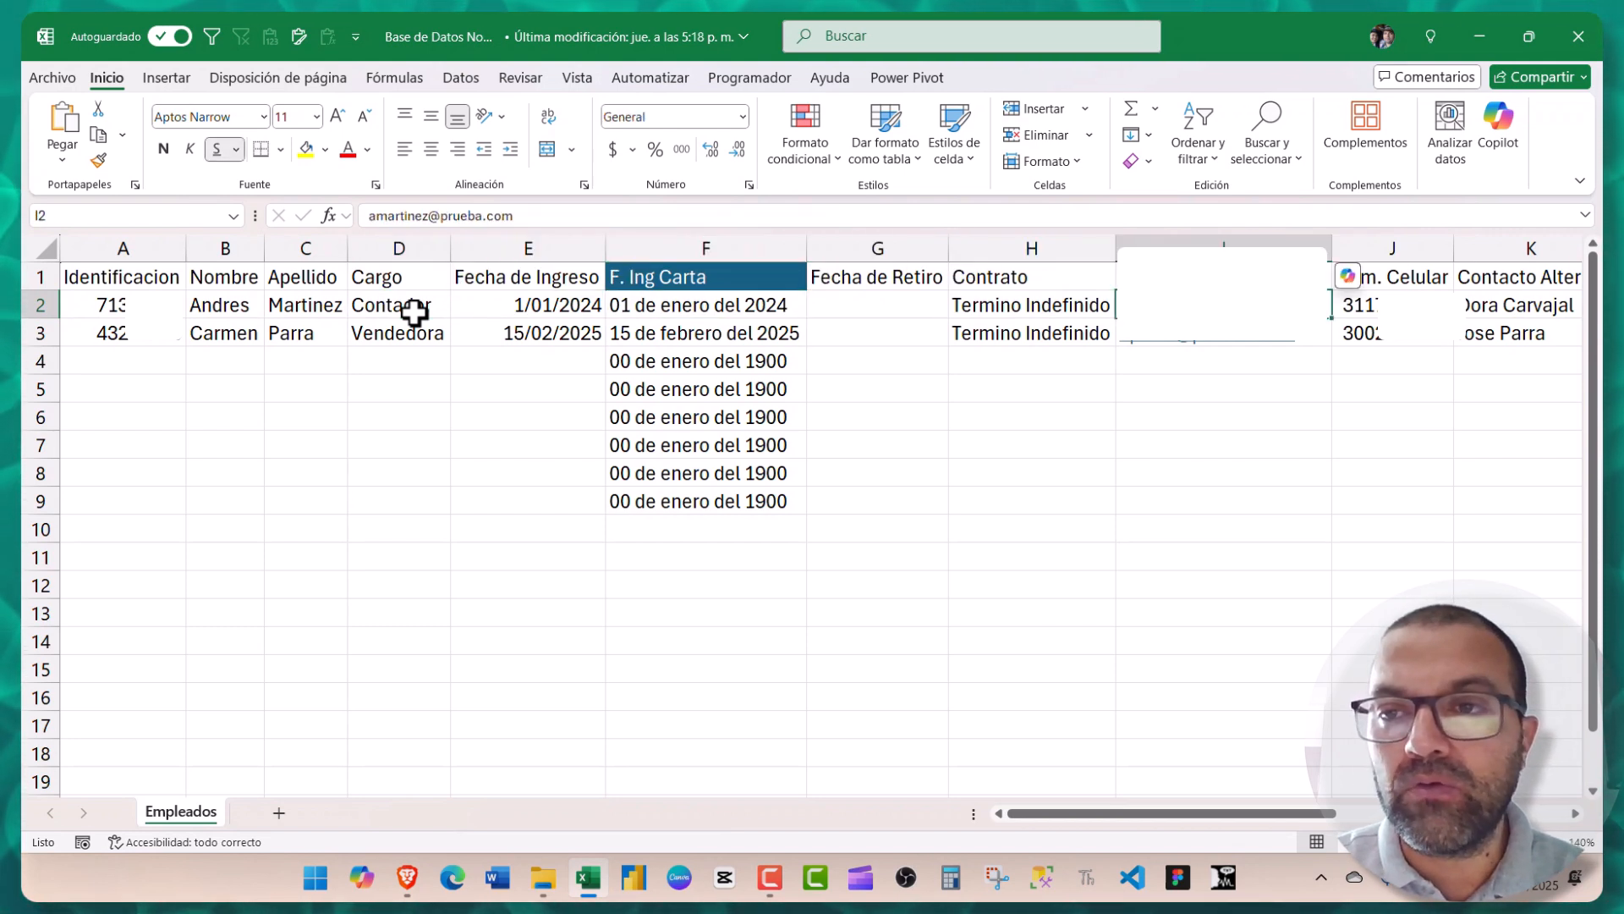
key(Right)
key(Right)
key(Right)
key(Right)
key(Right)
key(Right)
key(Left)
key(Left)
key(Left)
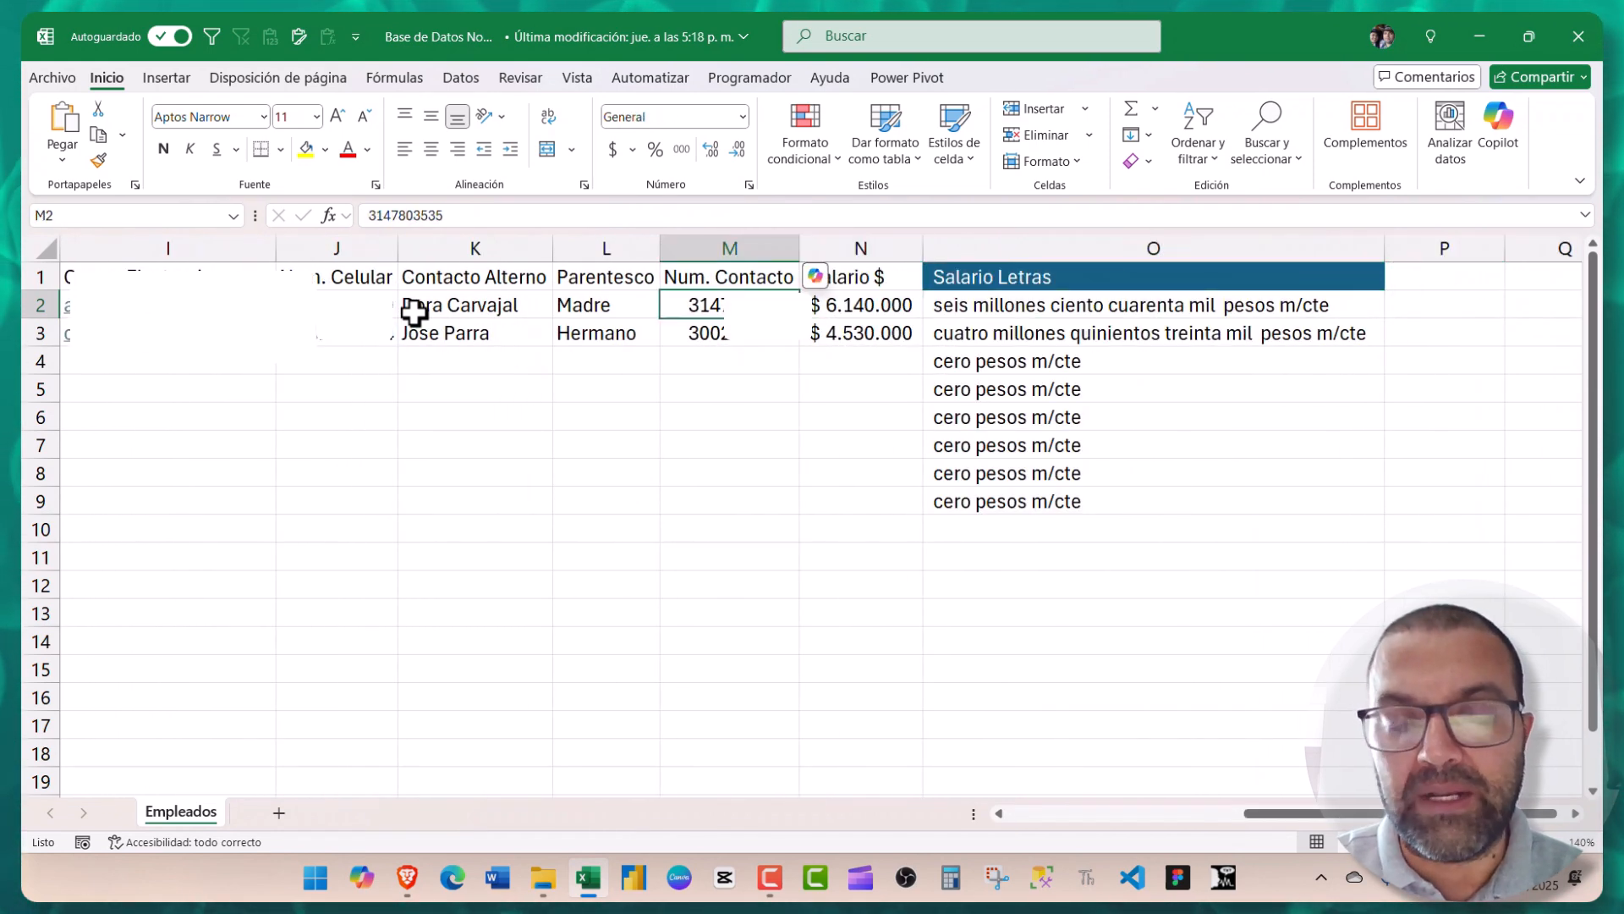
key(Left)
key(Left)
key(Left)
key(Left)
key(Left)
key(Left)
key(Left)
key(Left)
key(Left)
key(Left)
key(Left)
key(Left)
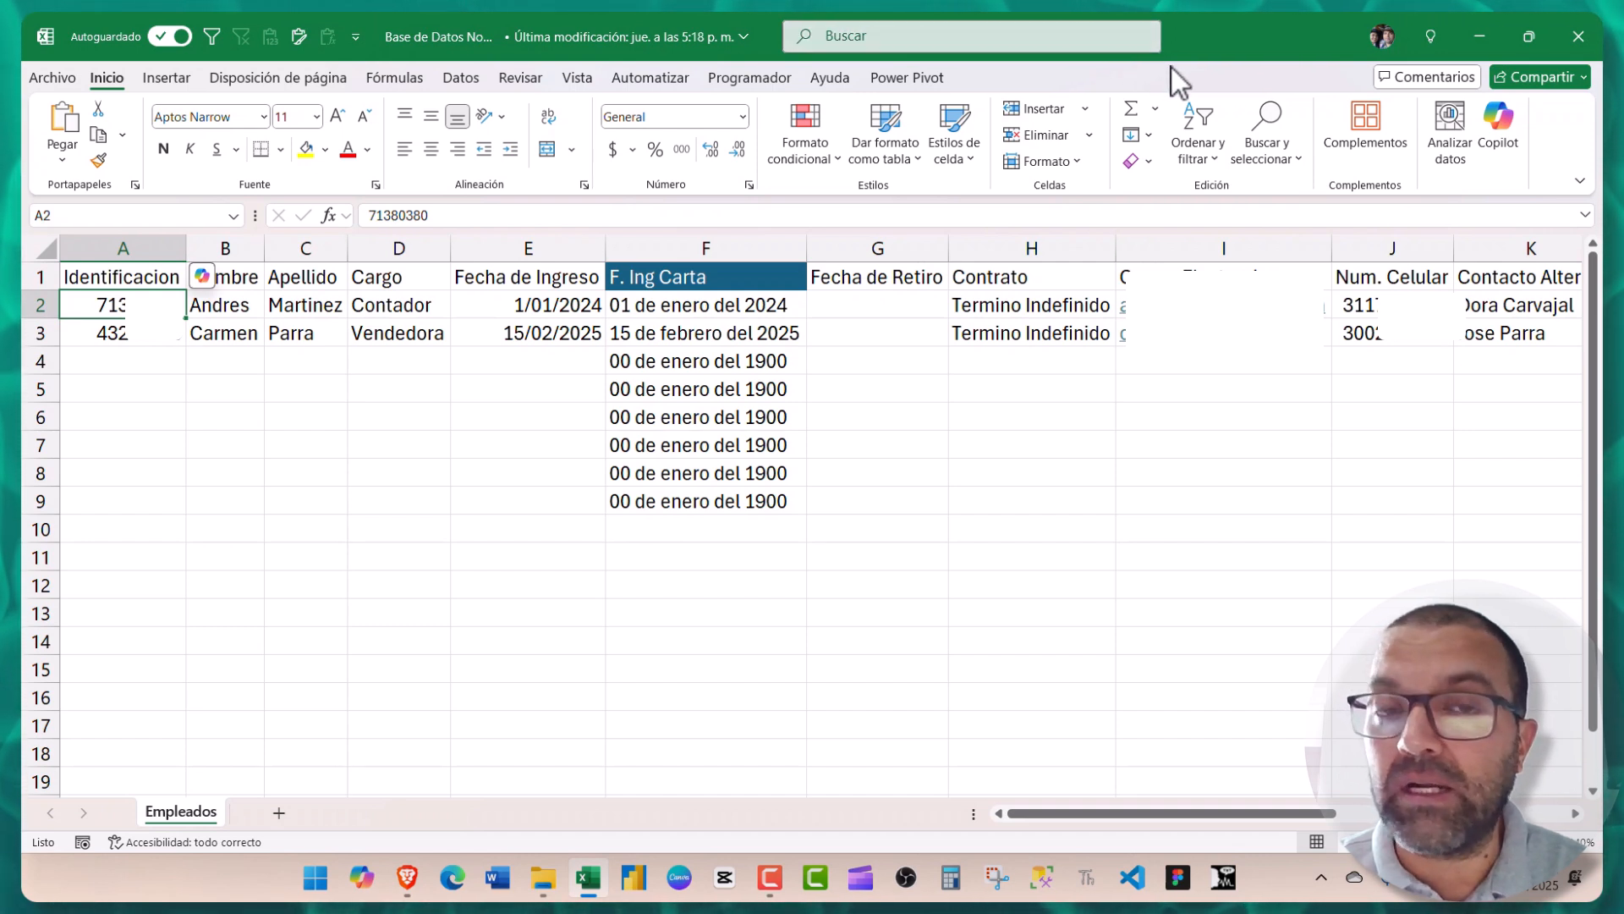
- Close Excel and open the Contrato de trabajo a término indefinido document, scrolling through its placeholders
click(1578, 49)
click(348, 274)
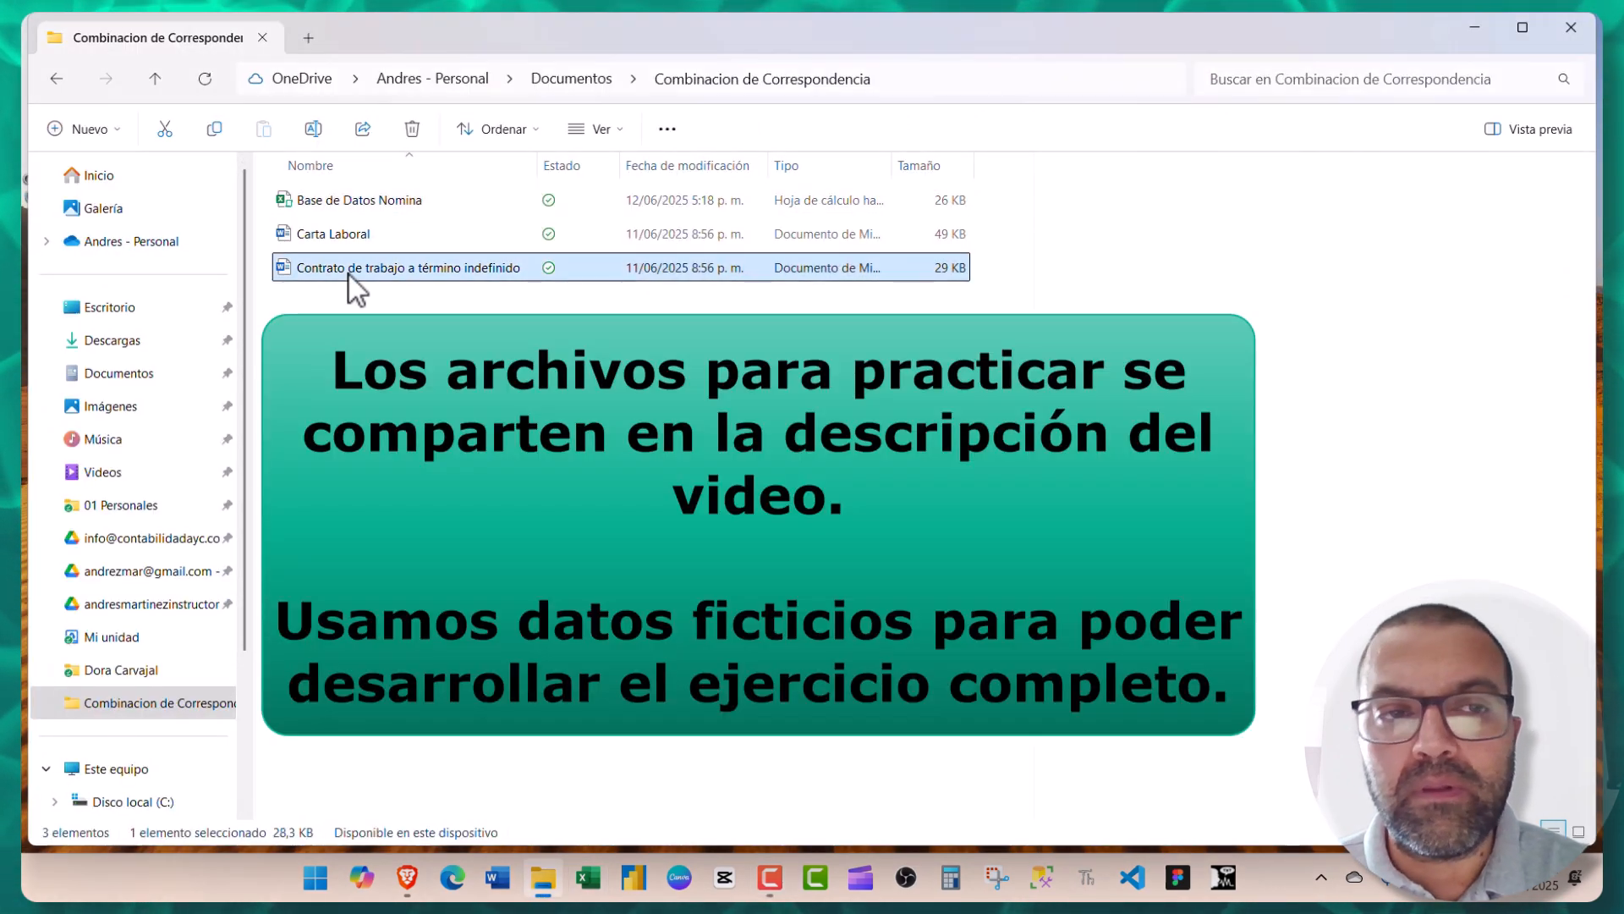
double_click(349, 274)
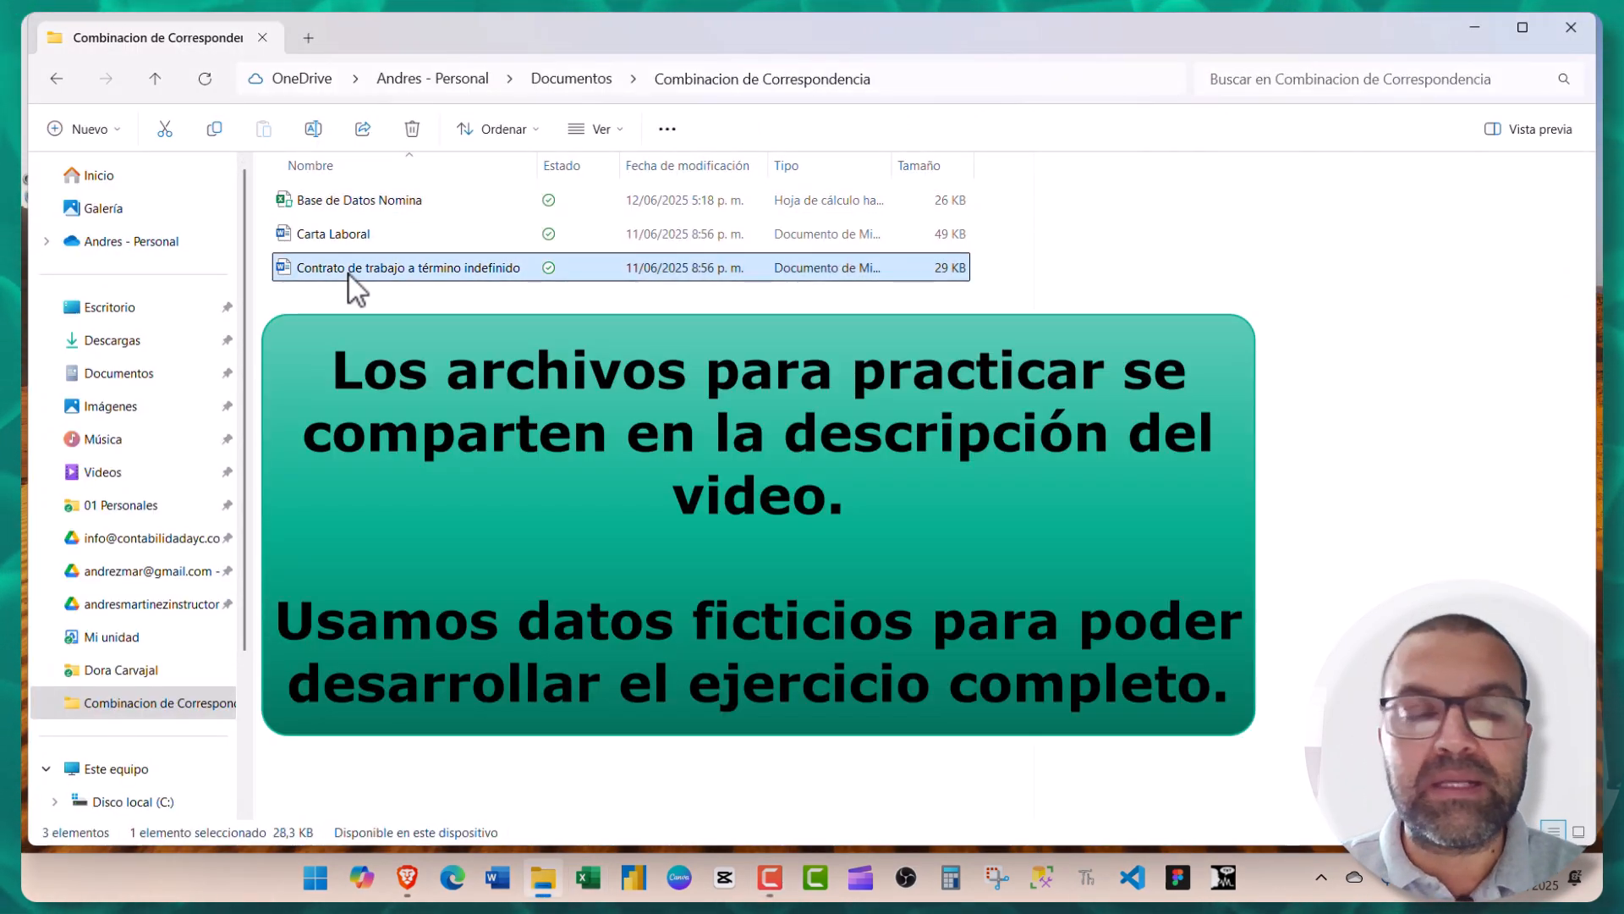
scroll(491, 304, down, 2)
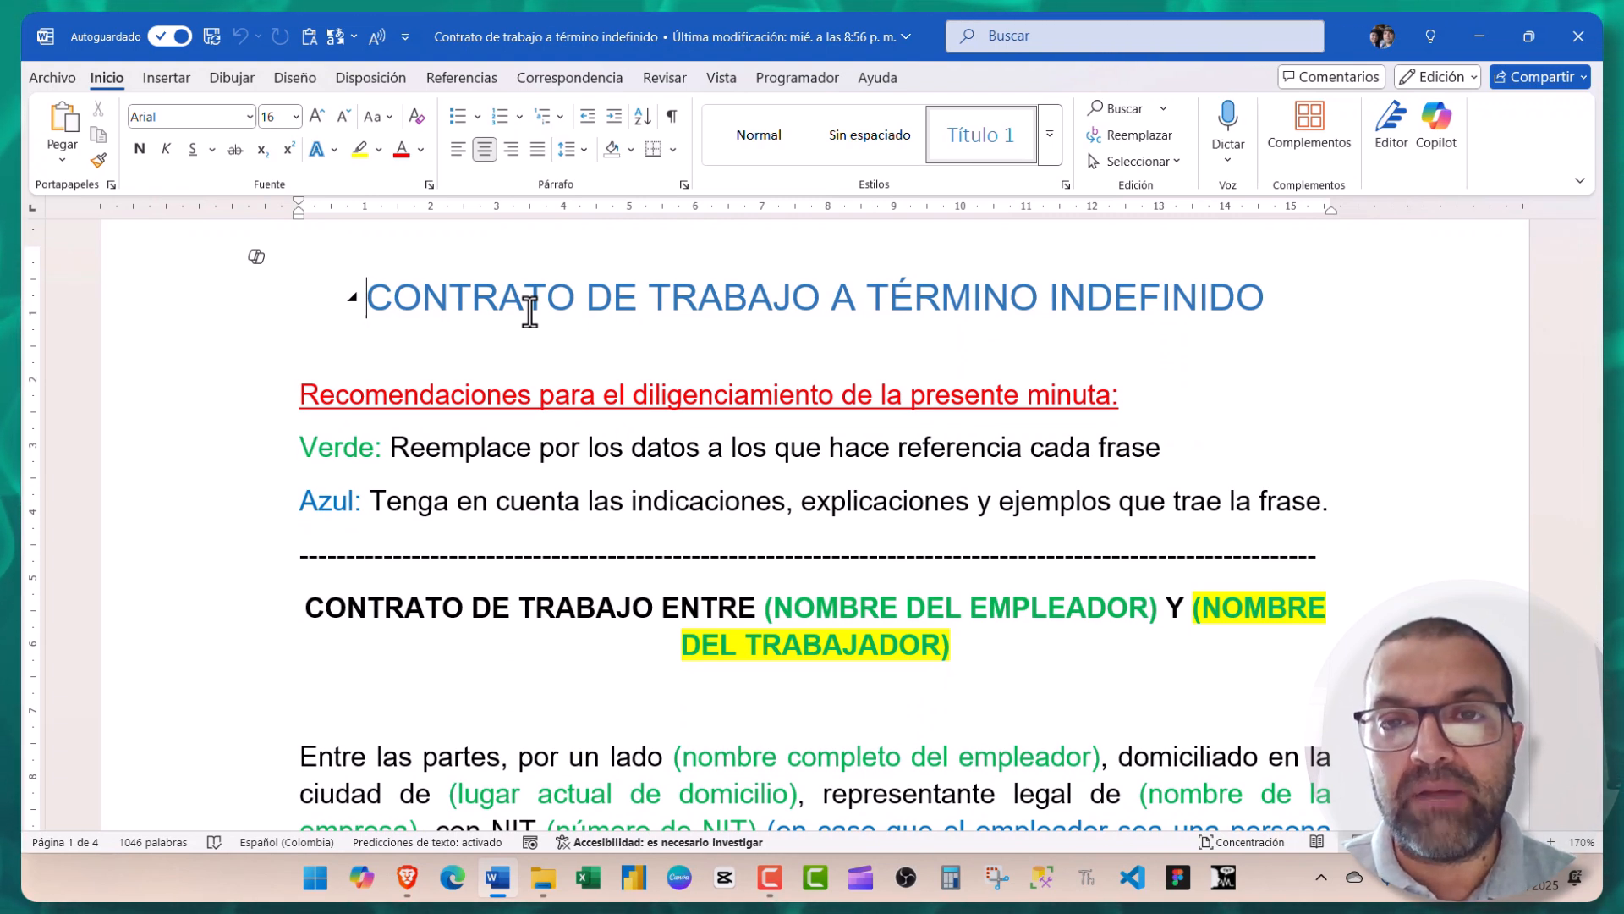
scroll(593, 330, down, 2)
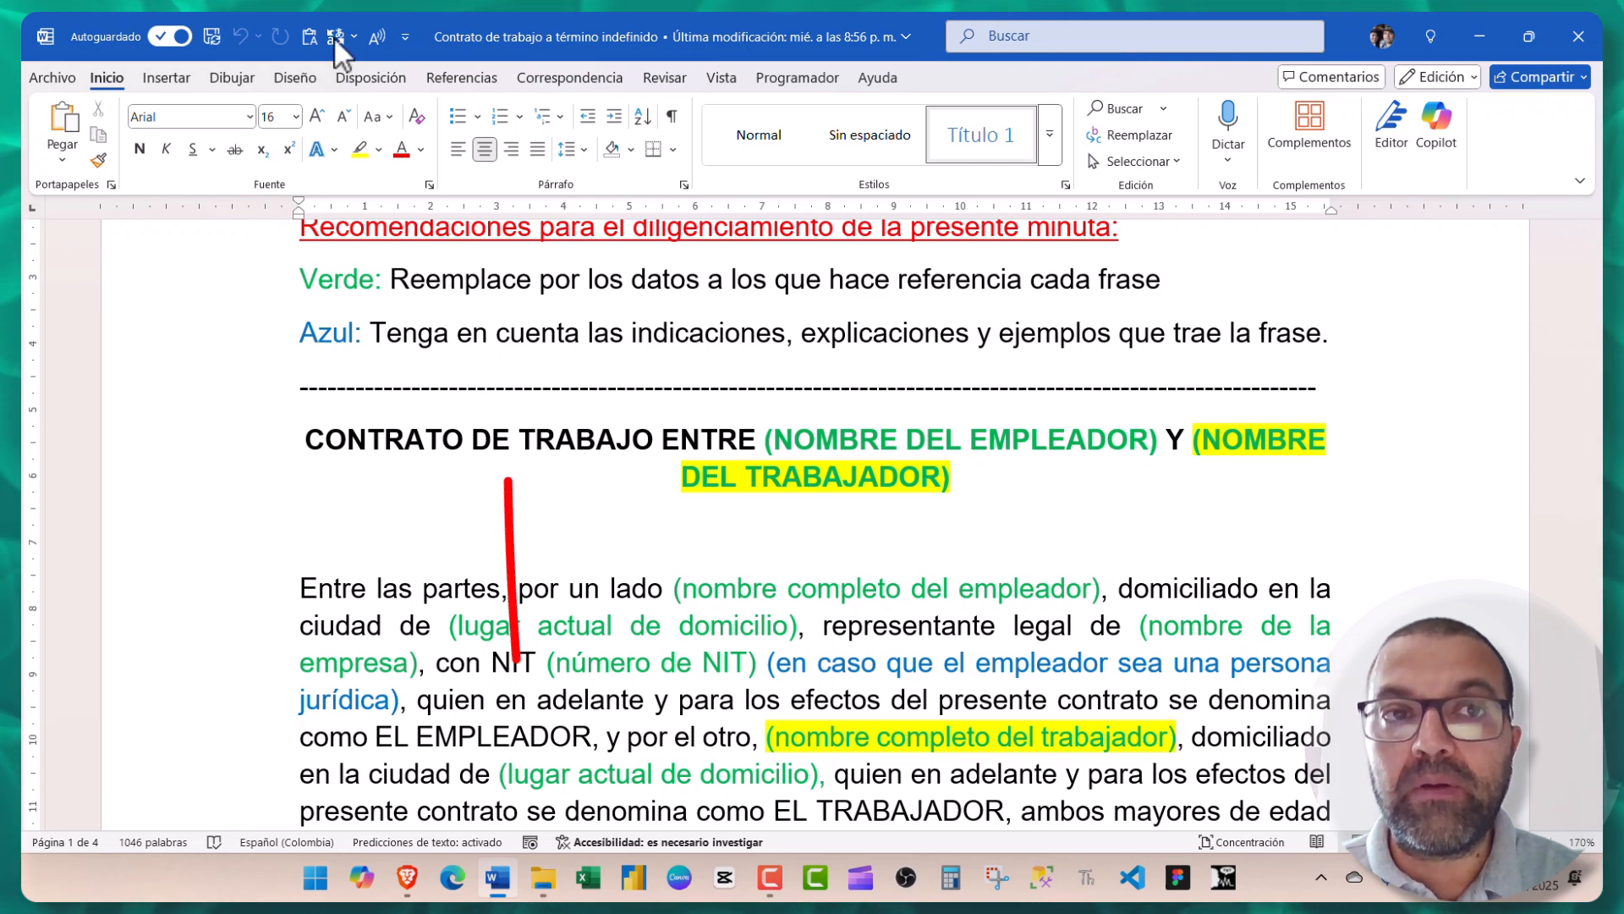
- Use Base de Datos Nomina from Documentos > Combinacion de Correspondencia as the existing recipient list
click(560, 76)
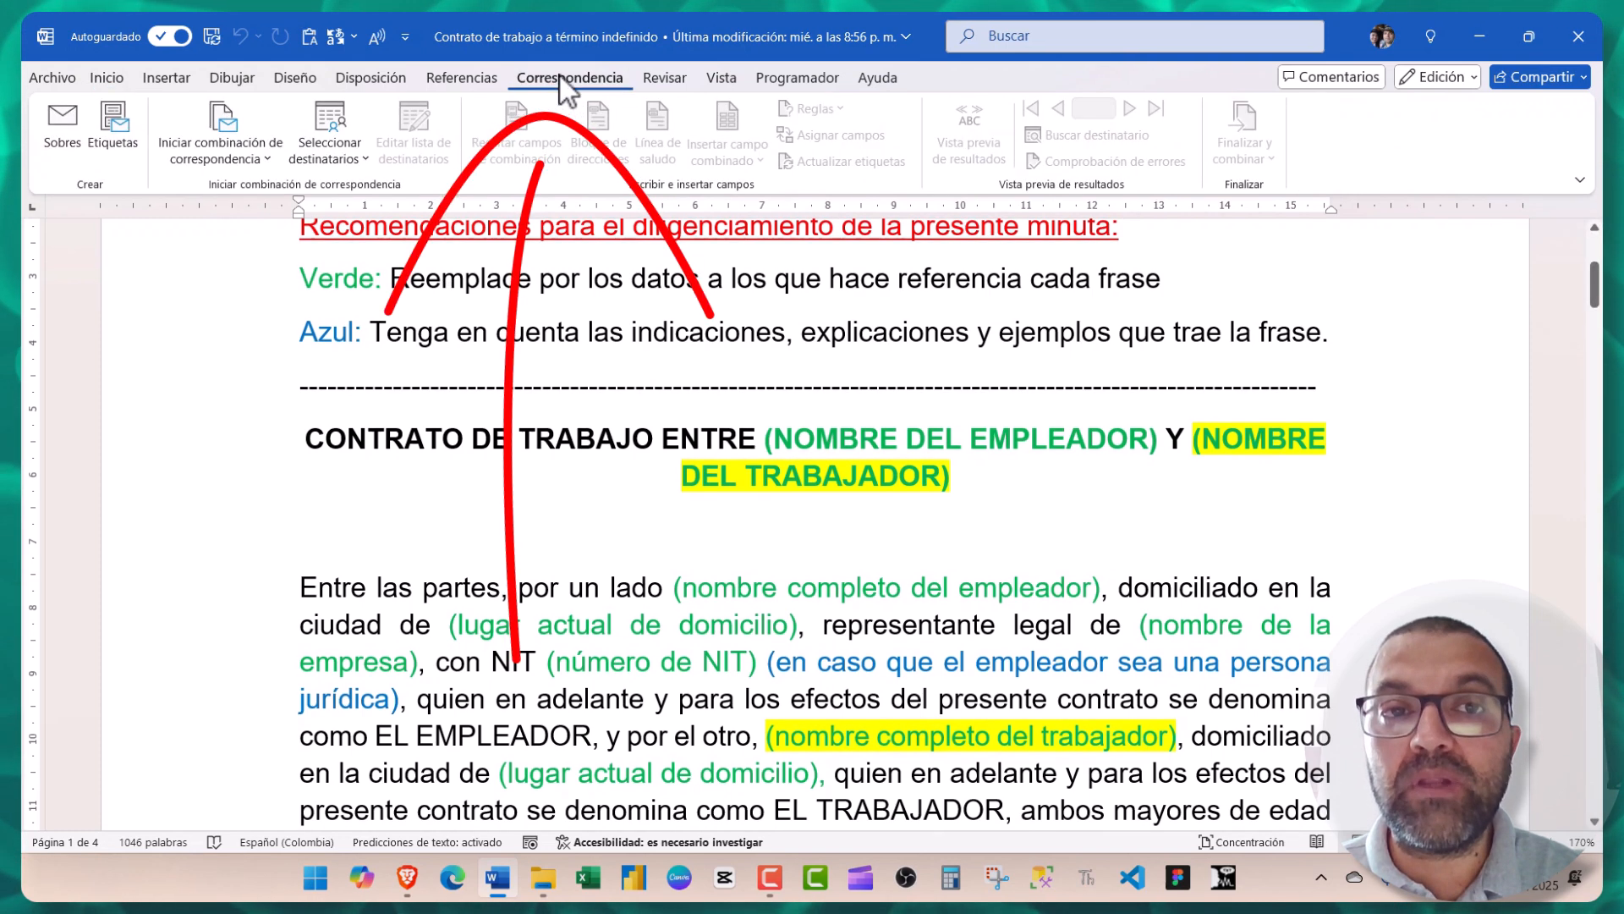
click(322, 156)
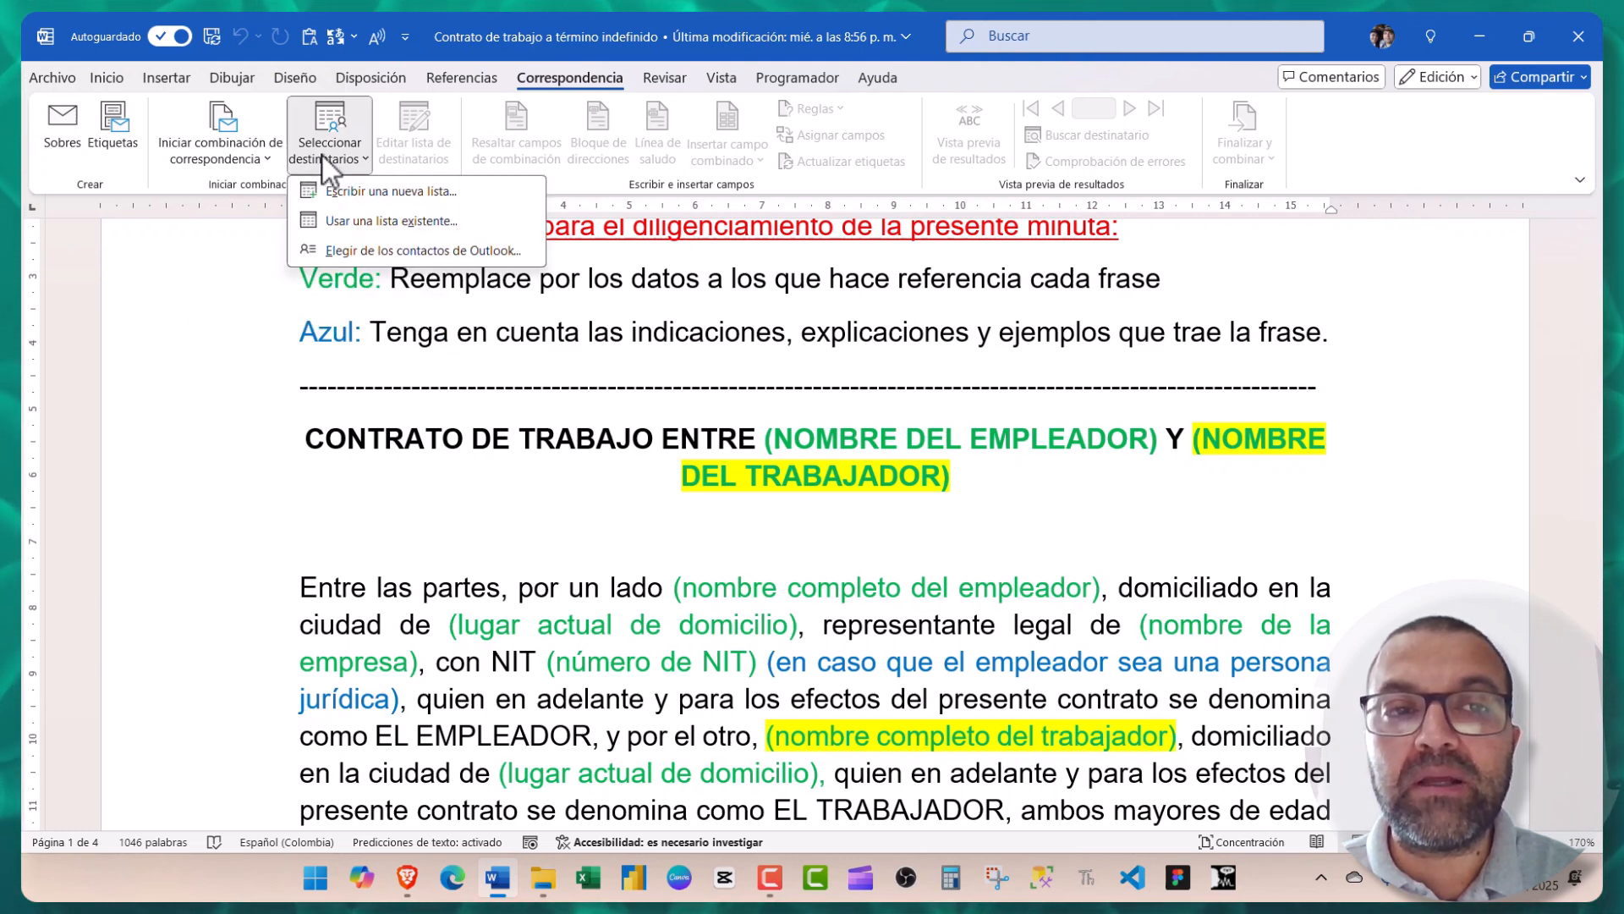
click(352, 223)
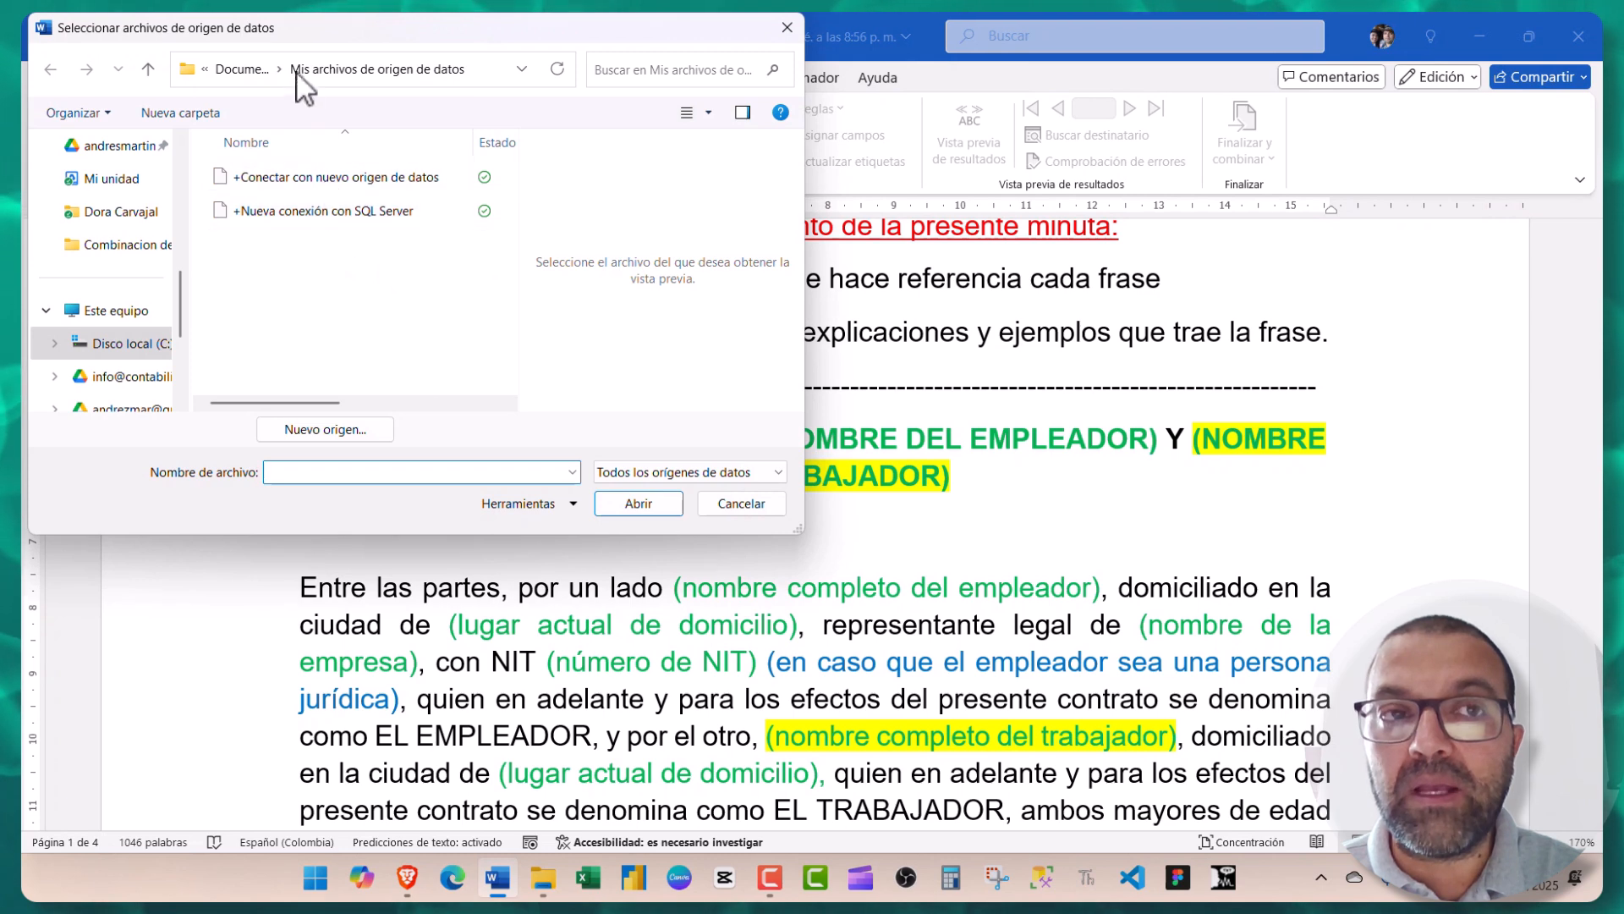
drag(296, 29, 488, 100)
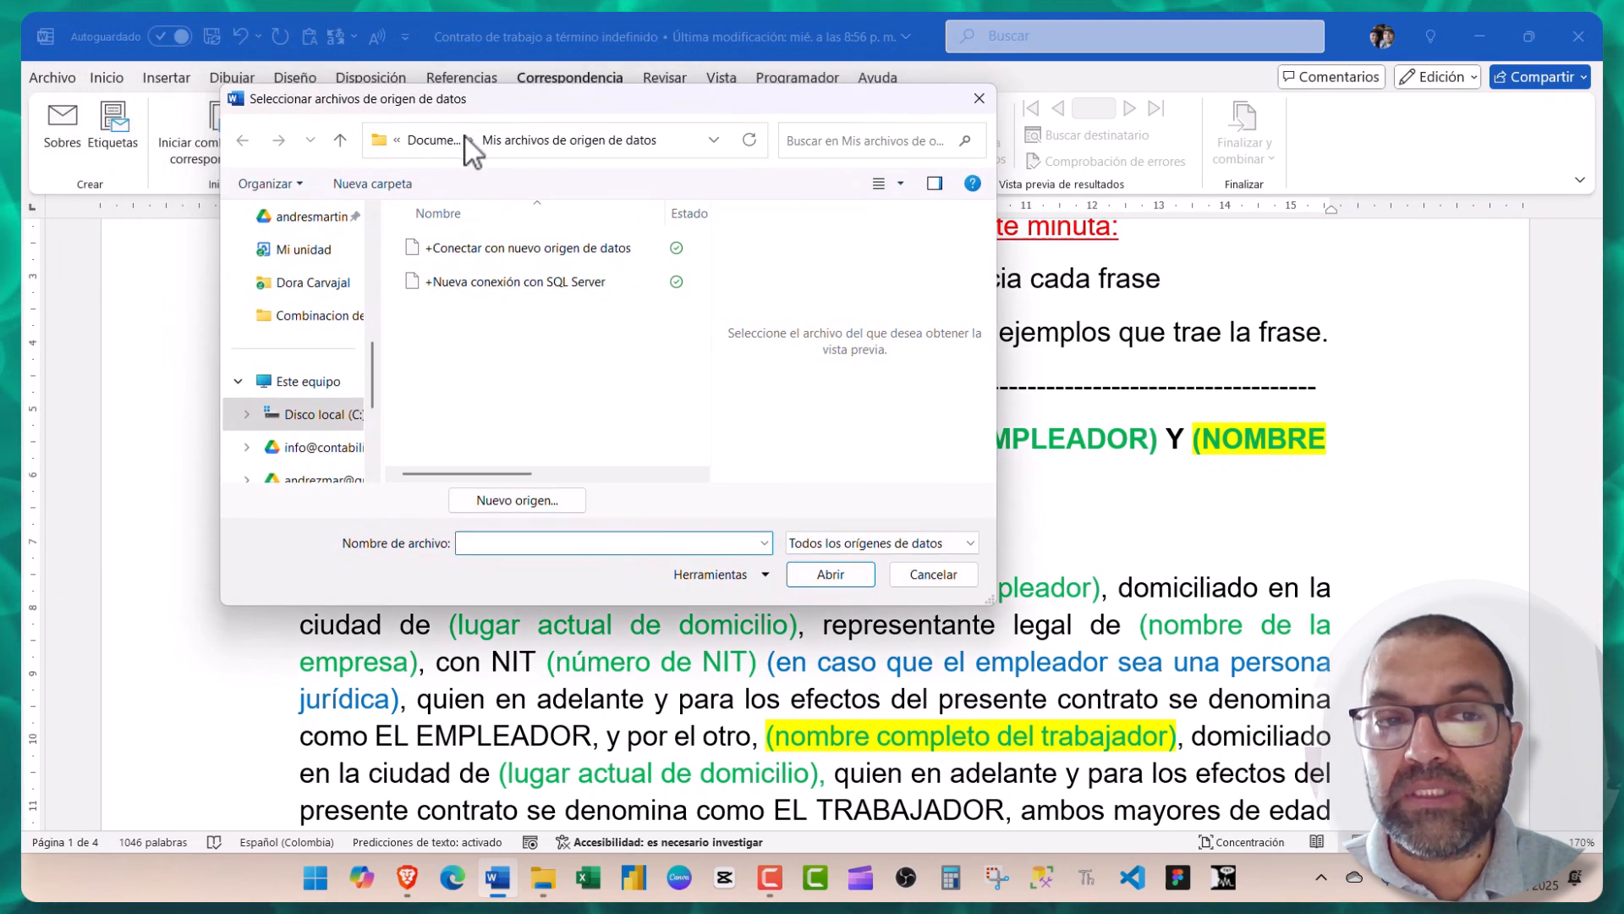
scroll(292, 364, down, 2)
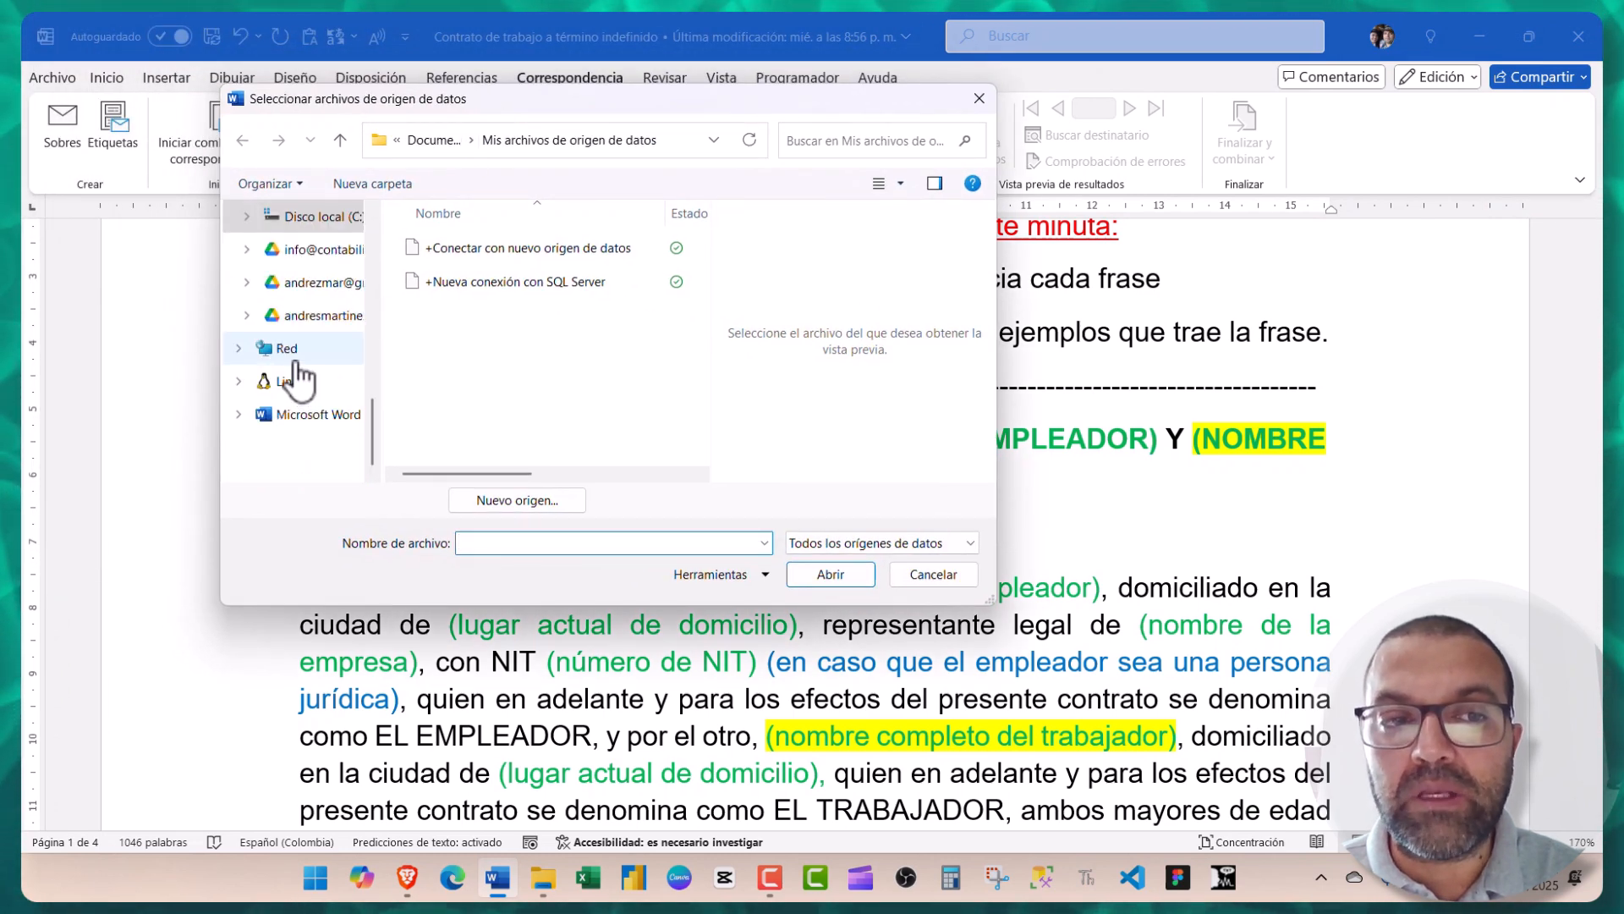
scroll(296, 364, up, 5)
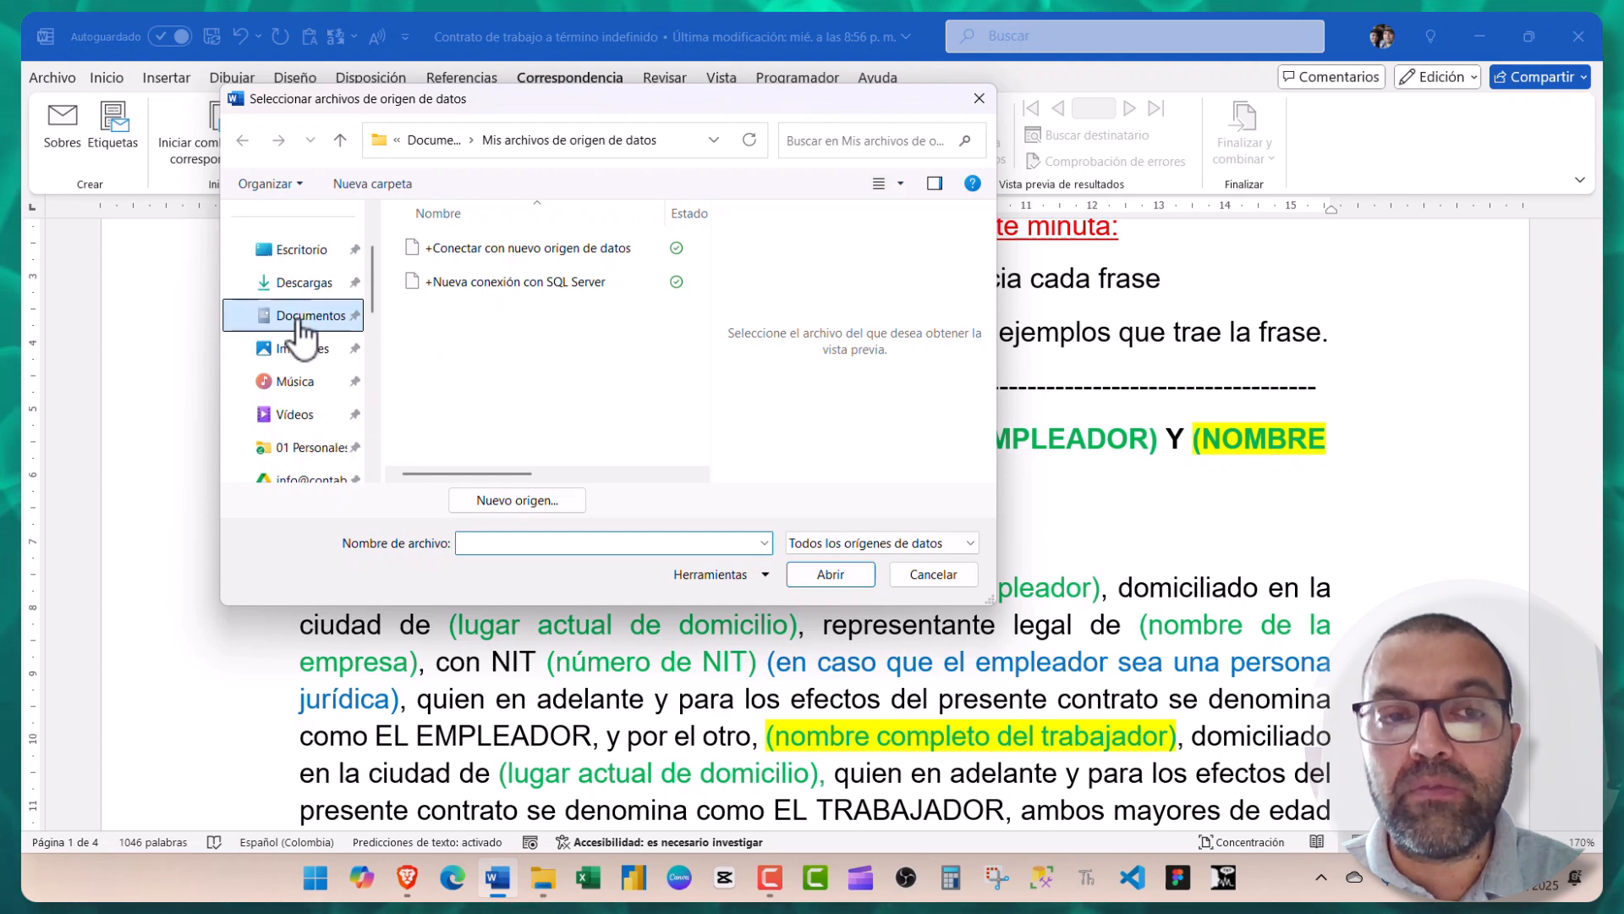
click(301, 317)
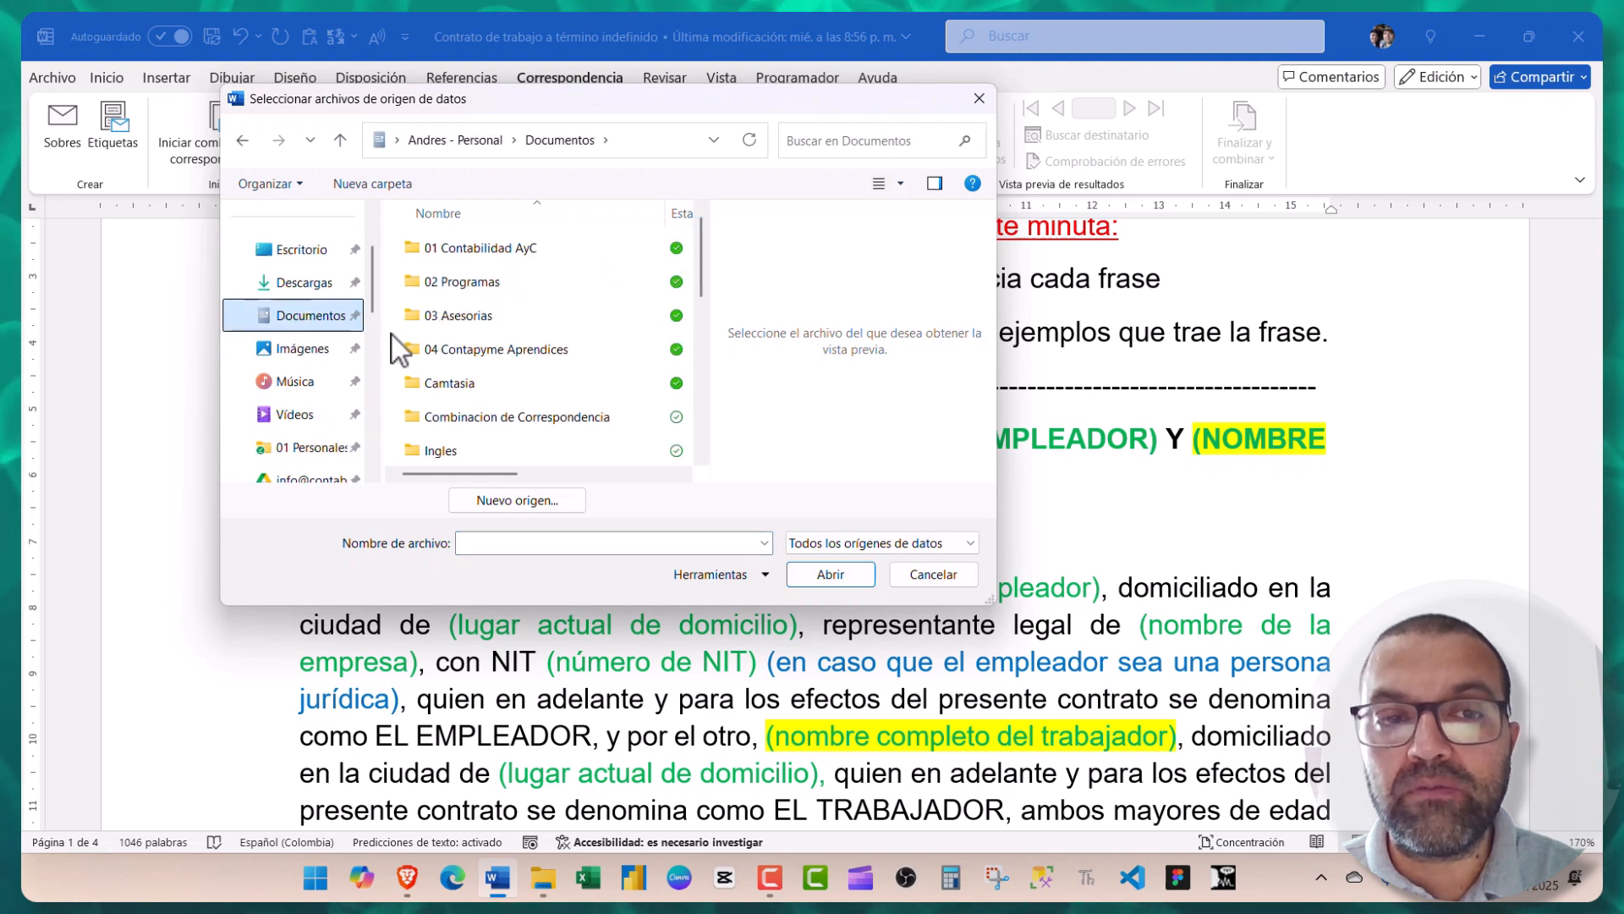
double_click(472, 414)
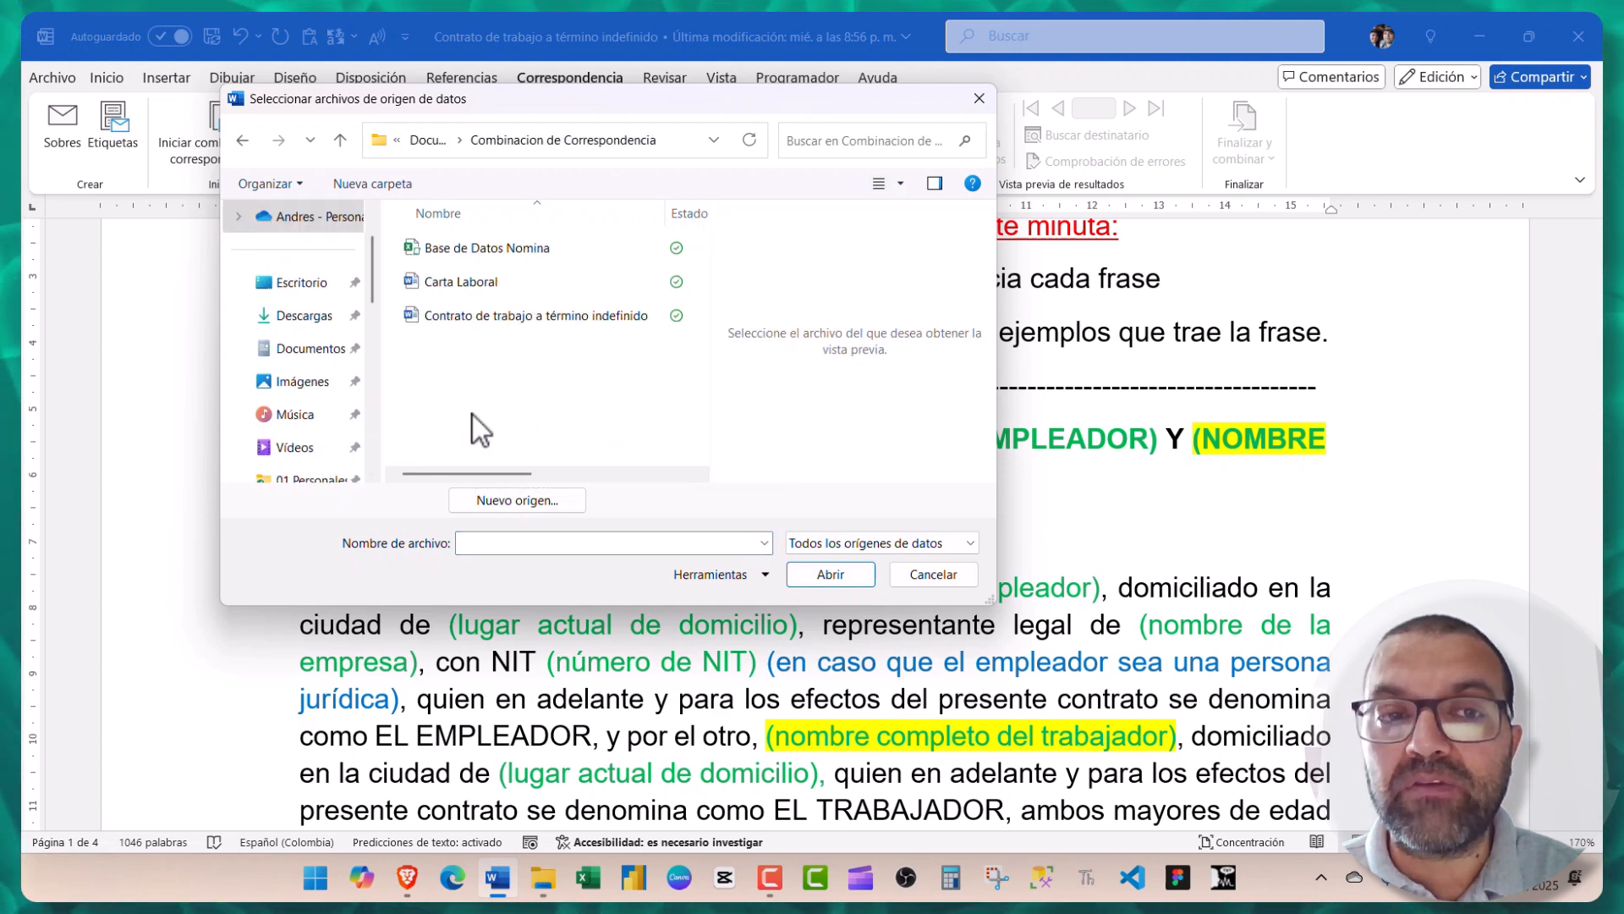
click(471, 247)
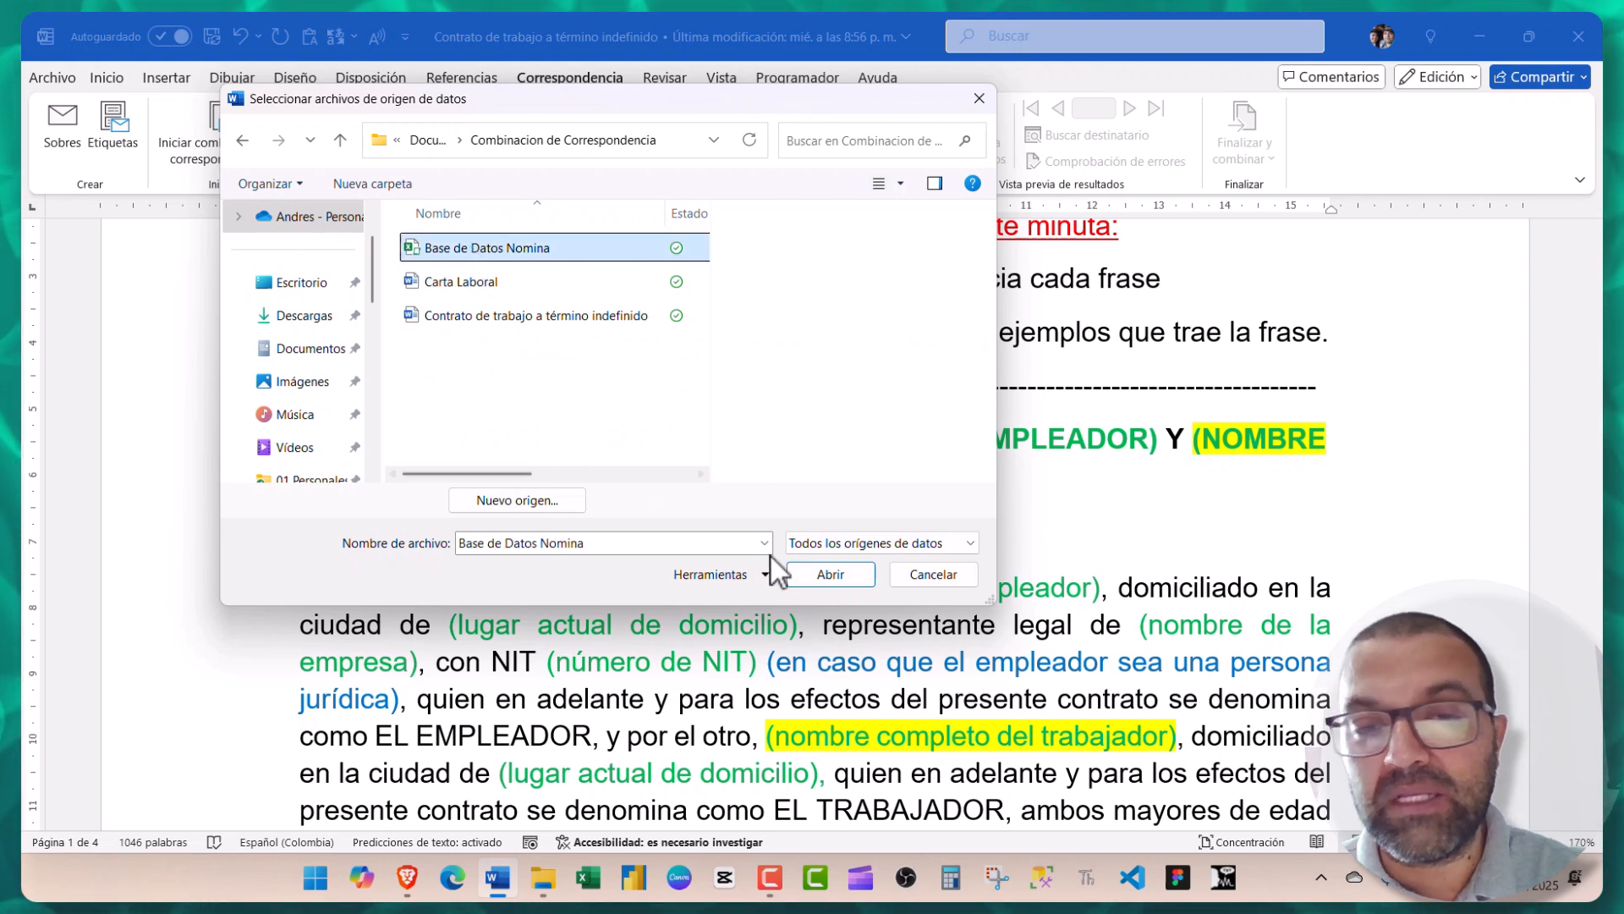
click(806, 575)
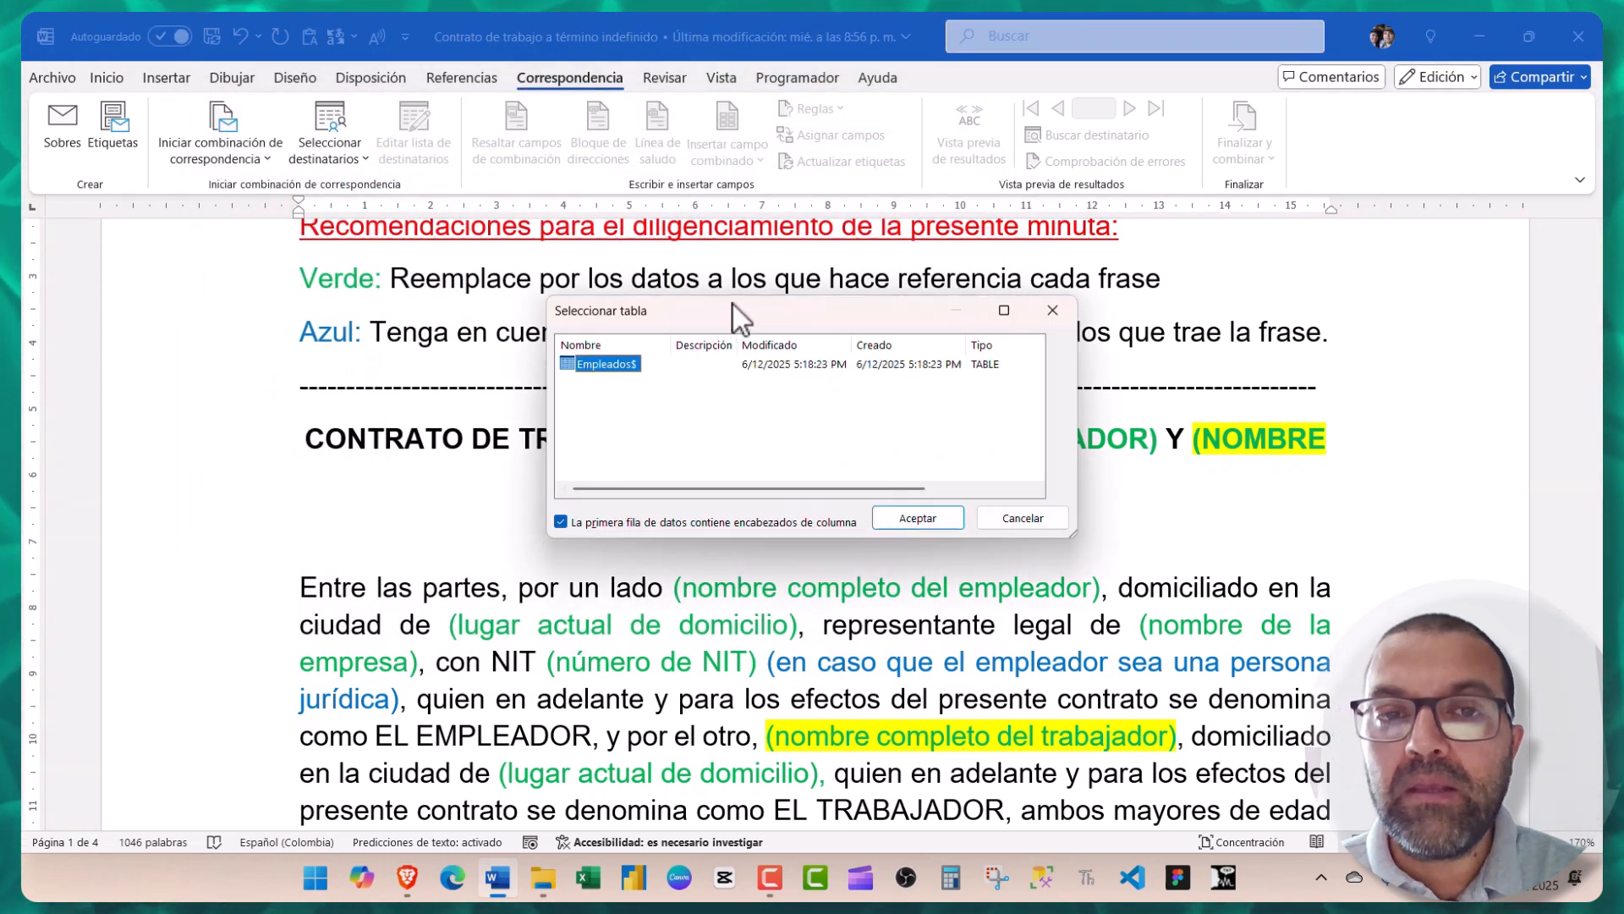
drag(733, 303, 694, 295)
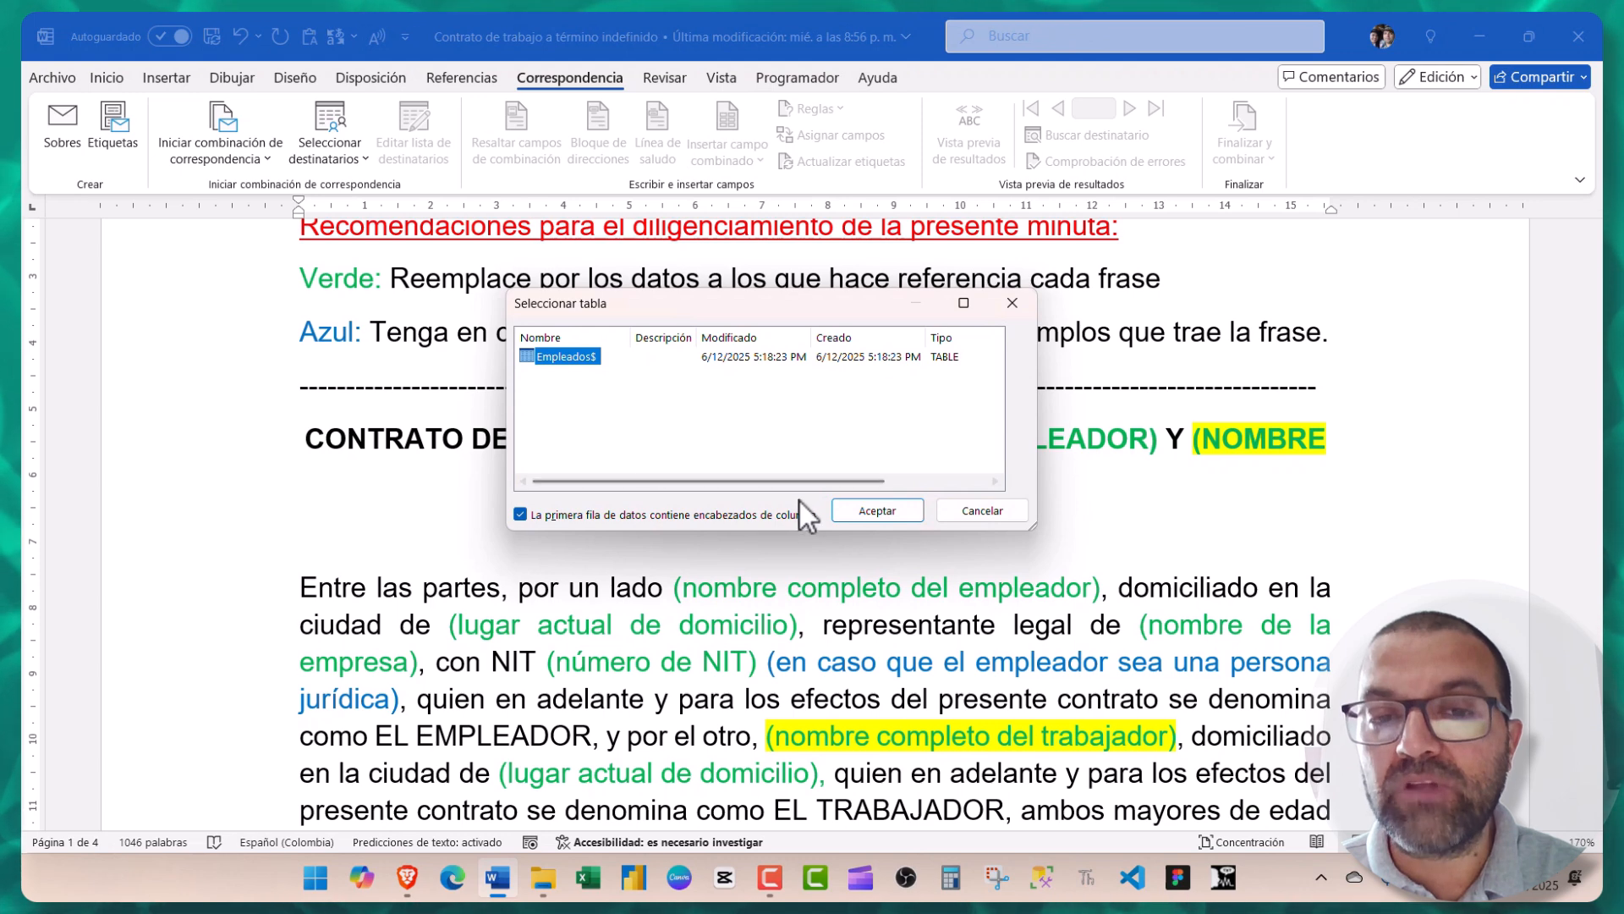
- Accept the Empleados$ table and delete the (NOMBRE DEL TRABAJADOR) placeholder from the title
click(863, 508)
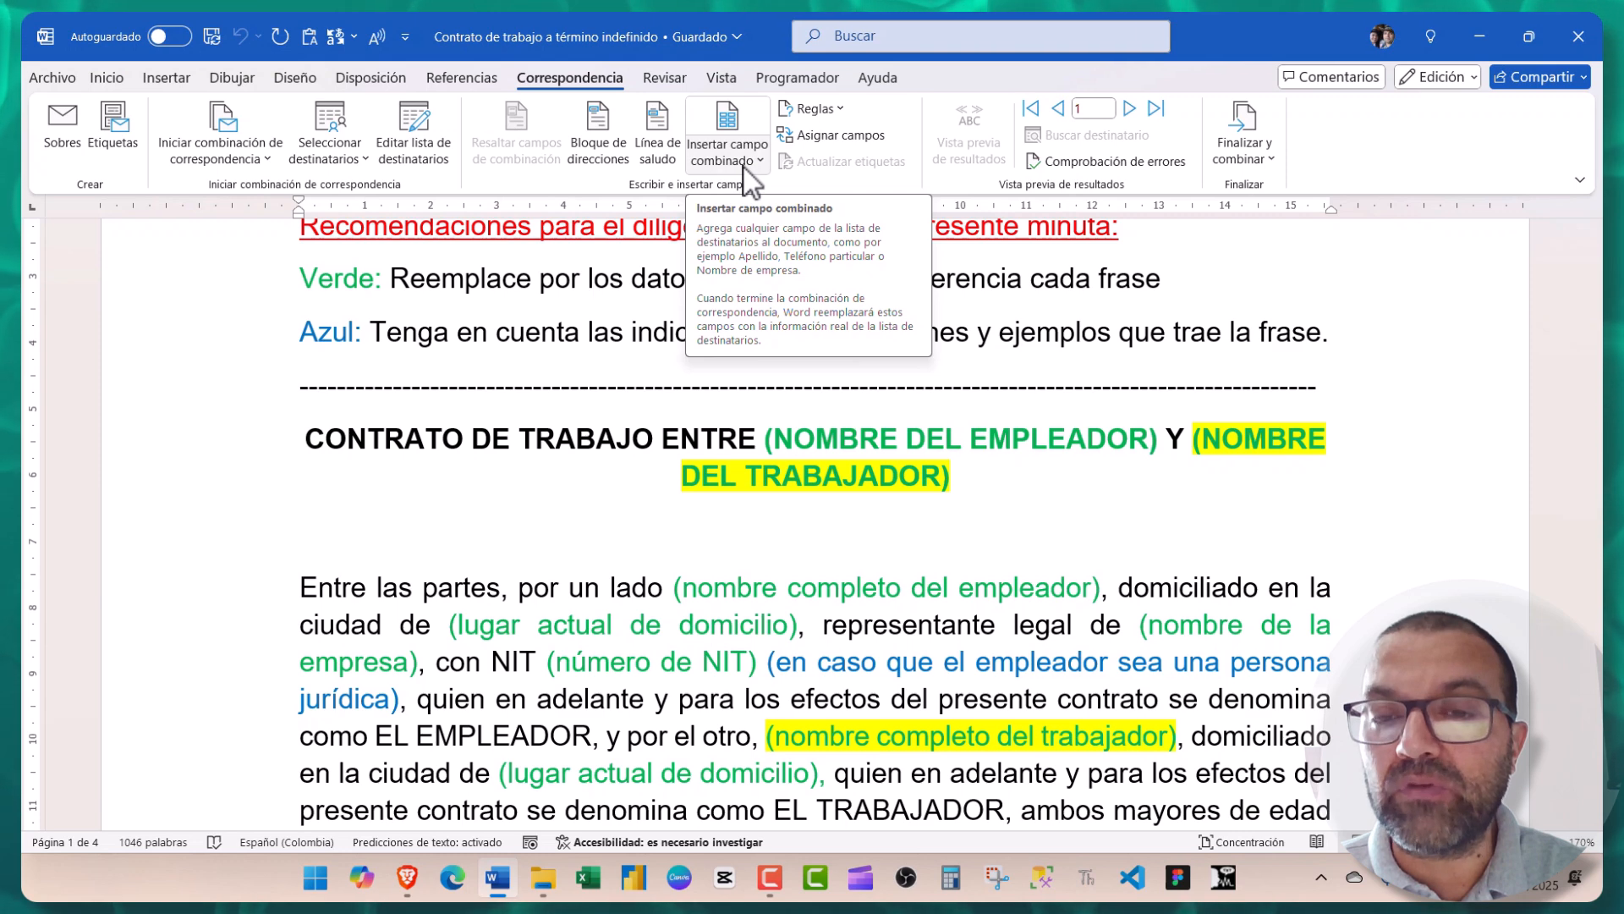
click(1190, 438)
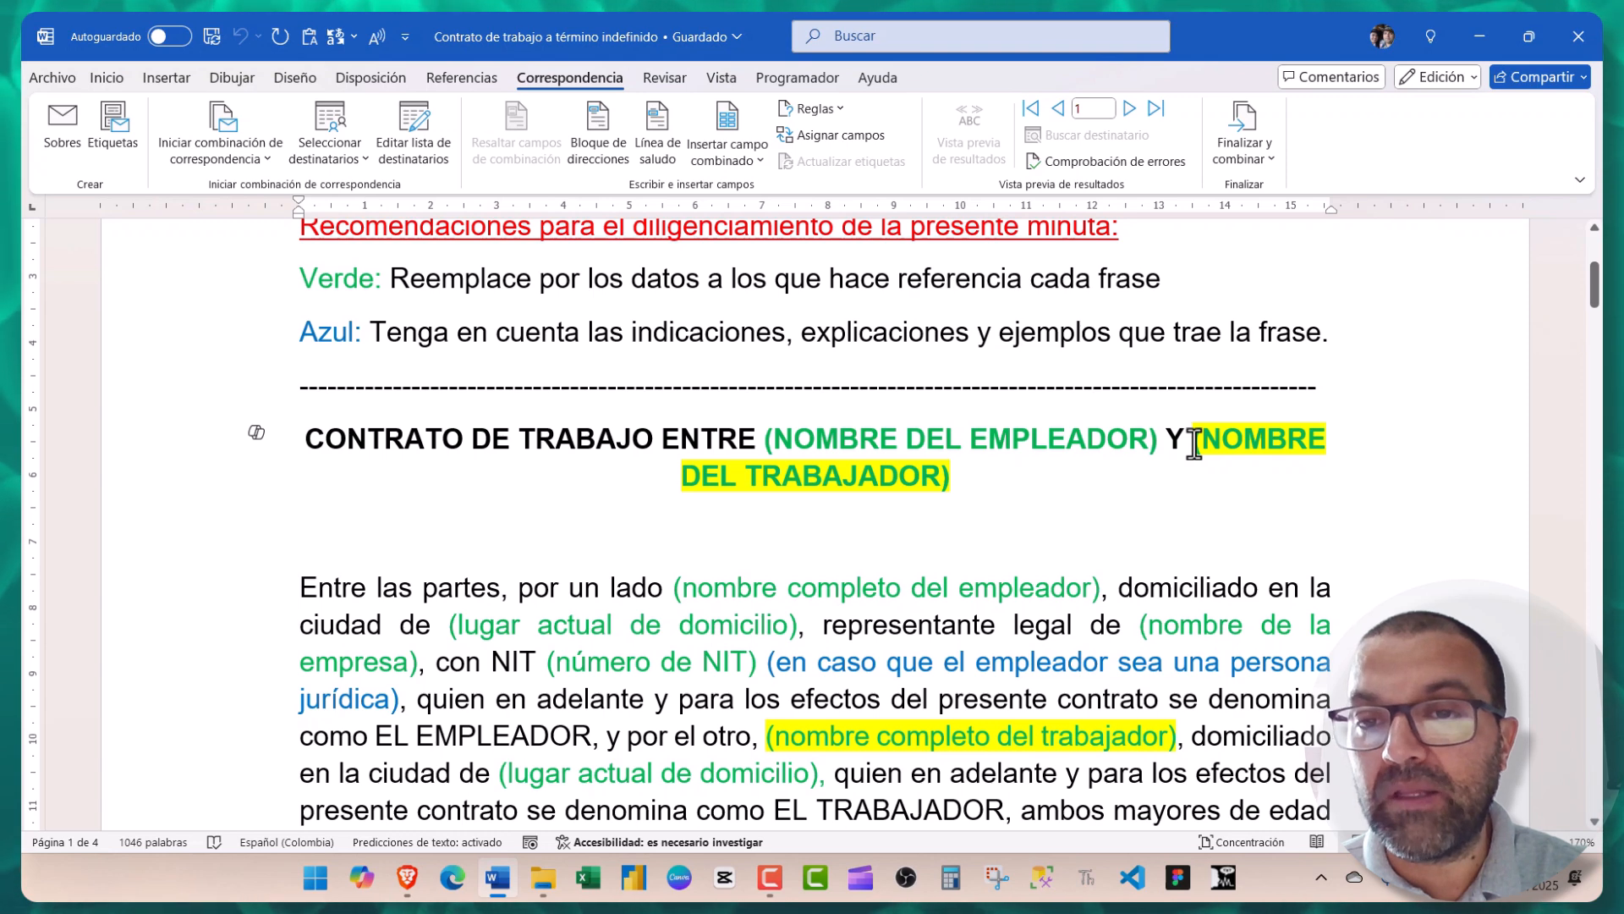
drag(1190, 450, 952, 481)
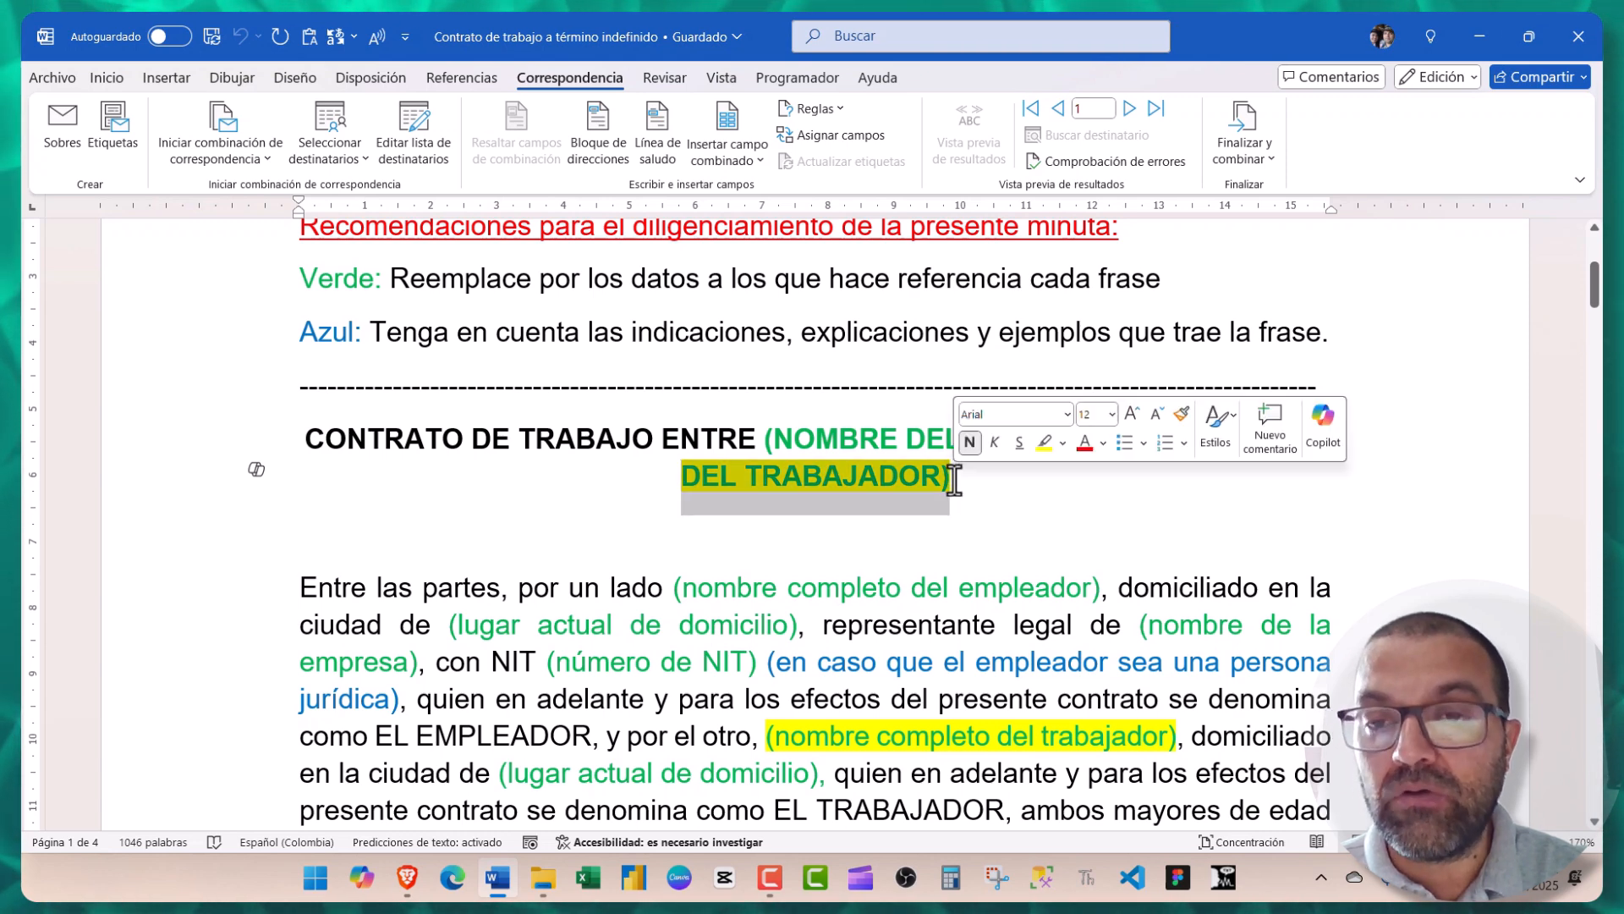
key(Delete)
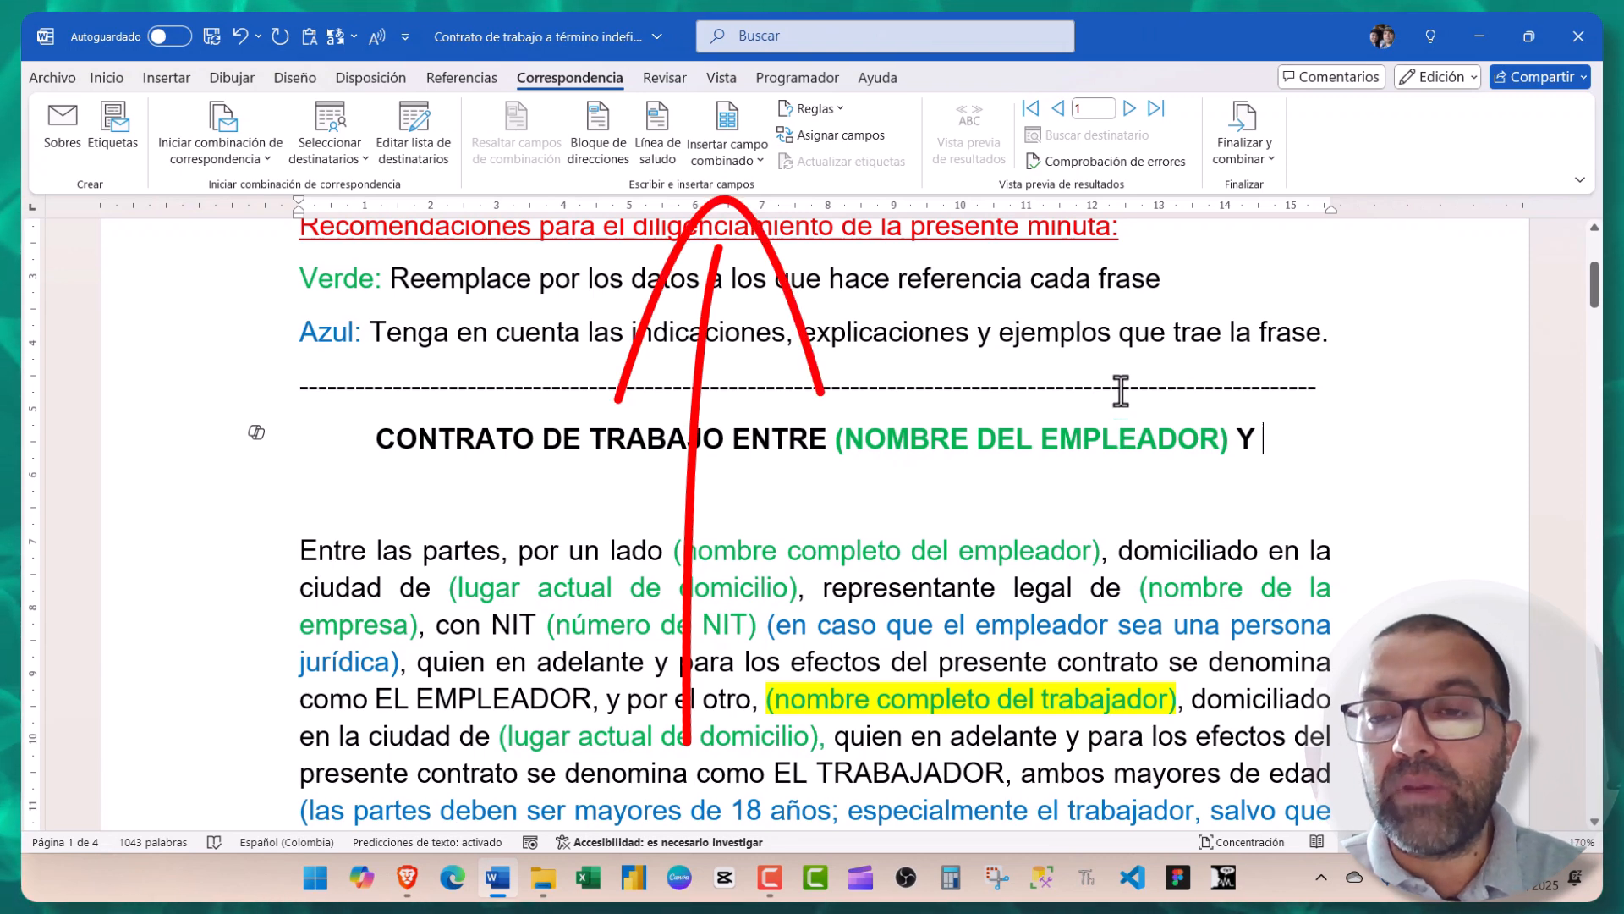
- Insert the Nombre and Apellido merge fields into the contract title
click(758, 164)
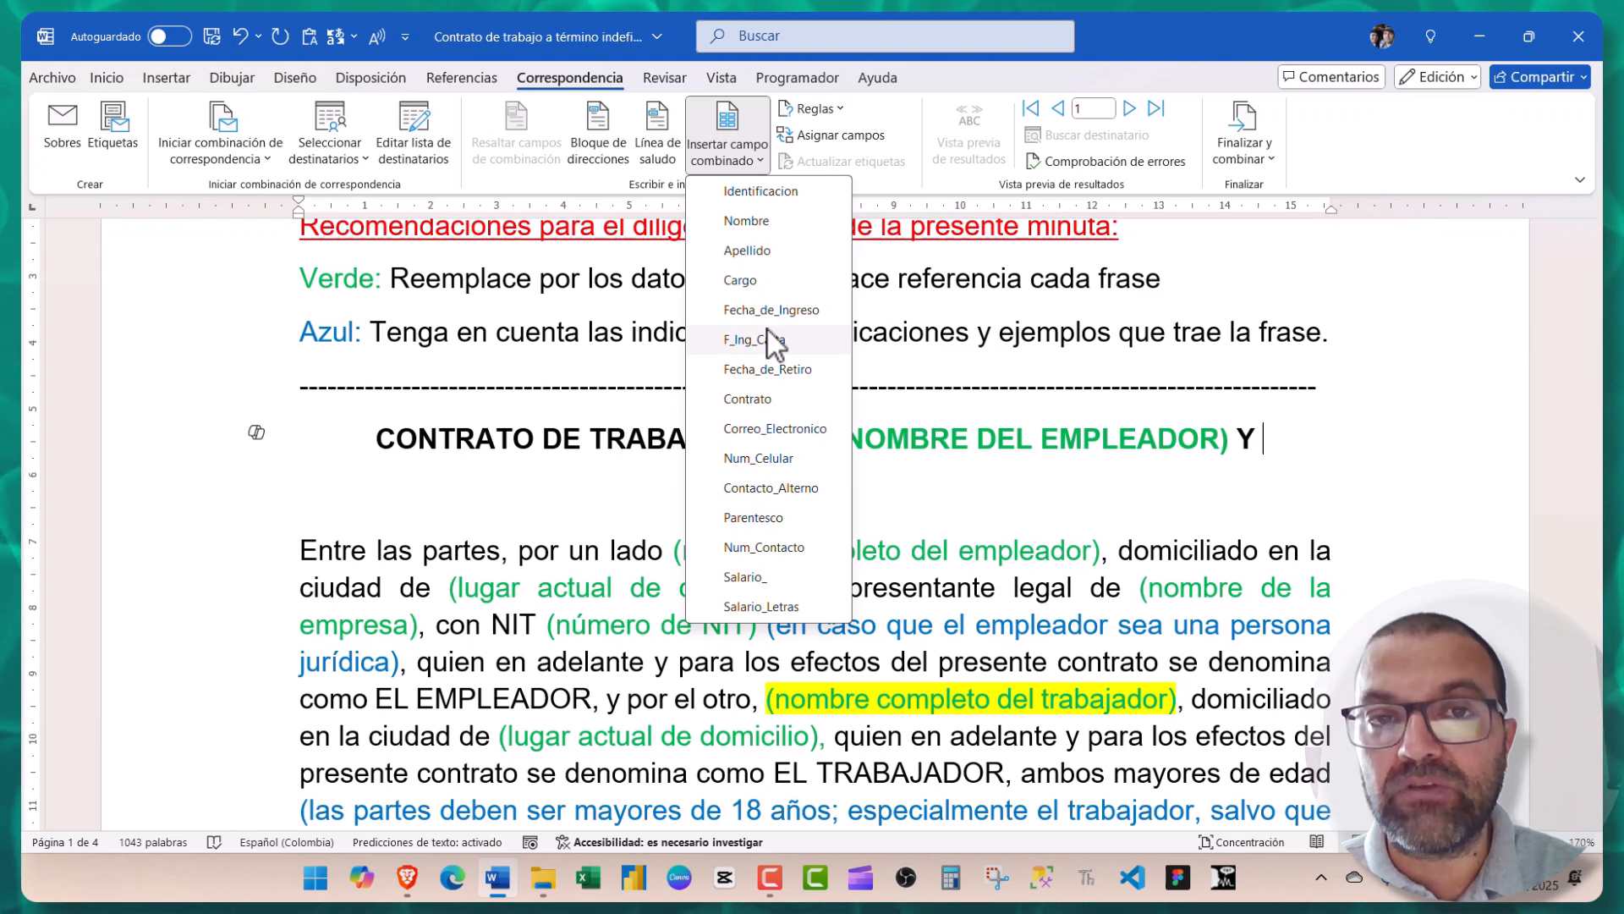
click(755, 225)
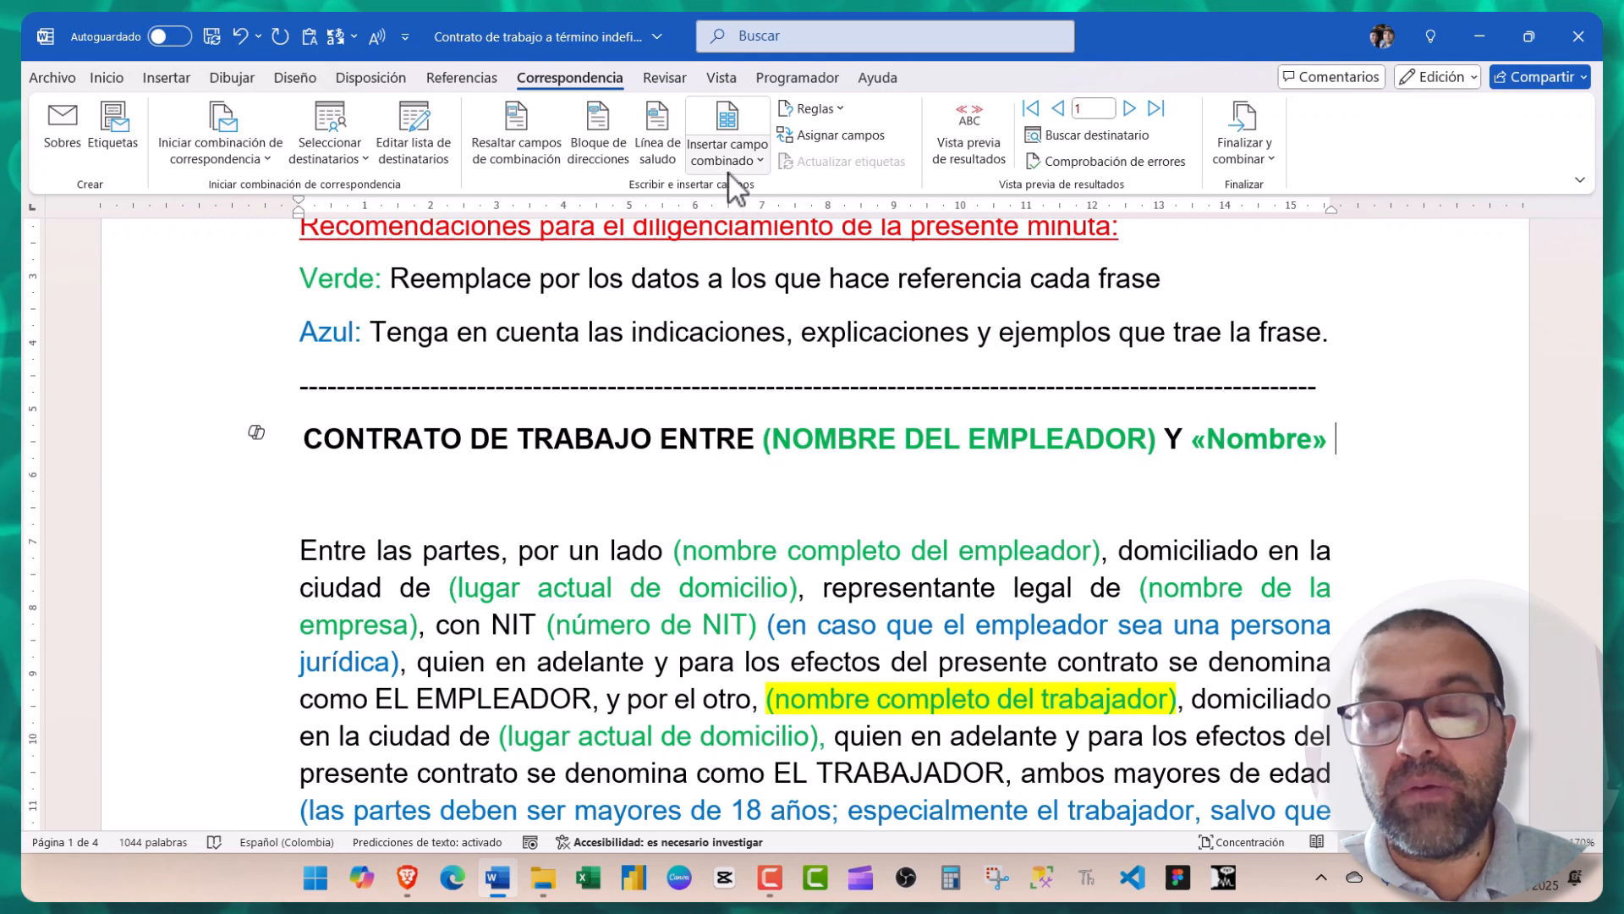
click(730, 175)
click(734, 255)
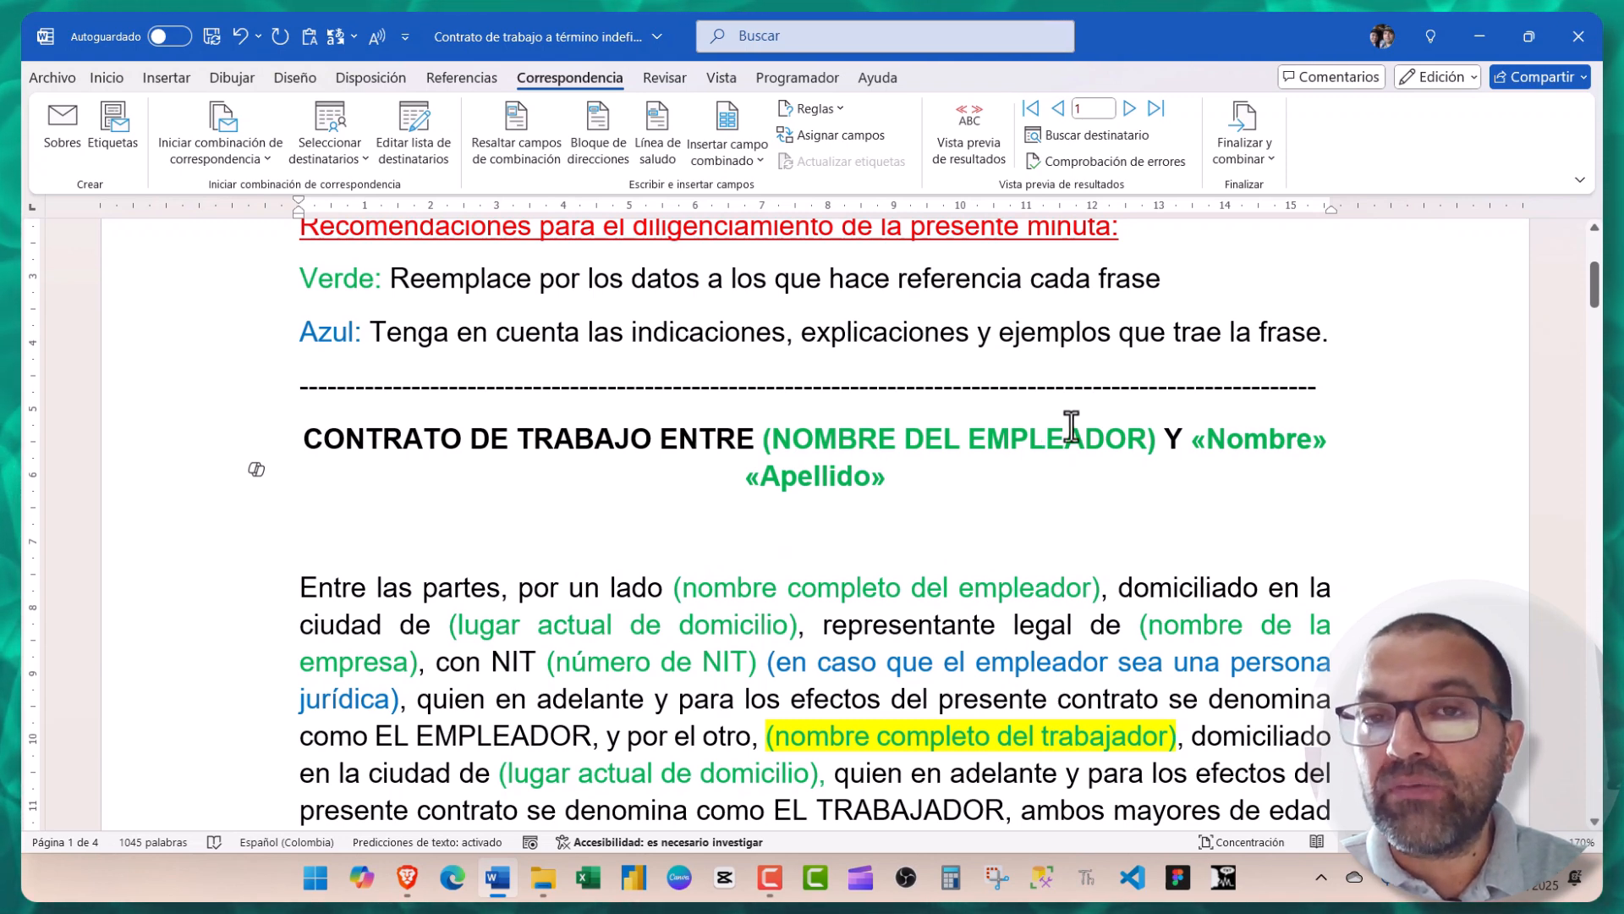
- Turn on Vista previa de resultados and advance to employee record 2
click(964, 142)
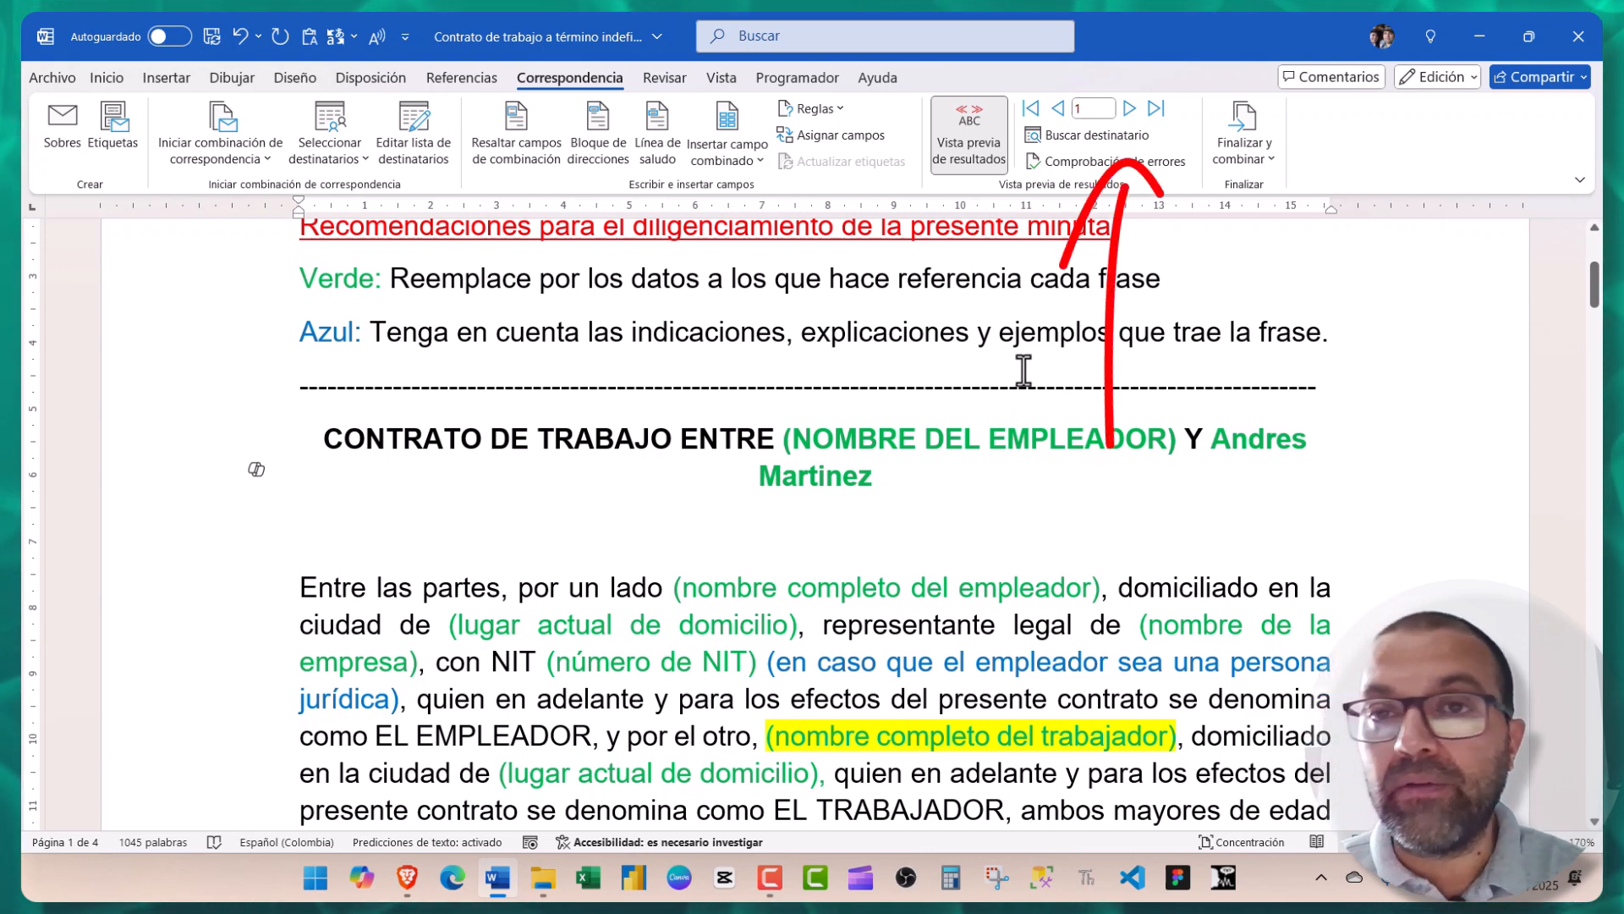
click(1130, 108)
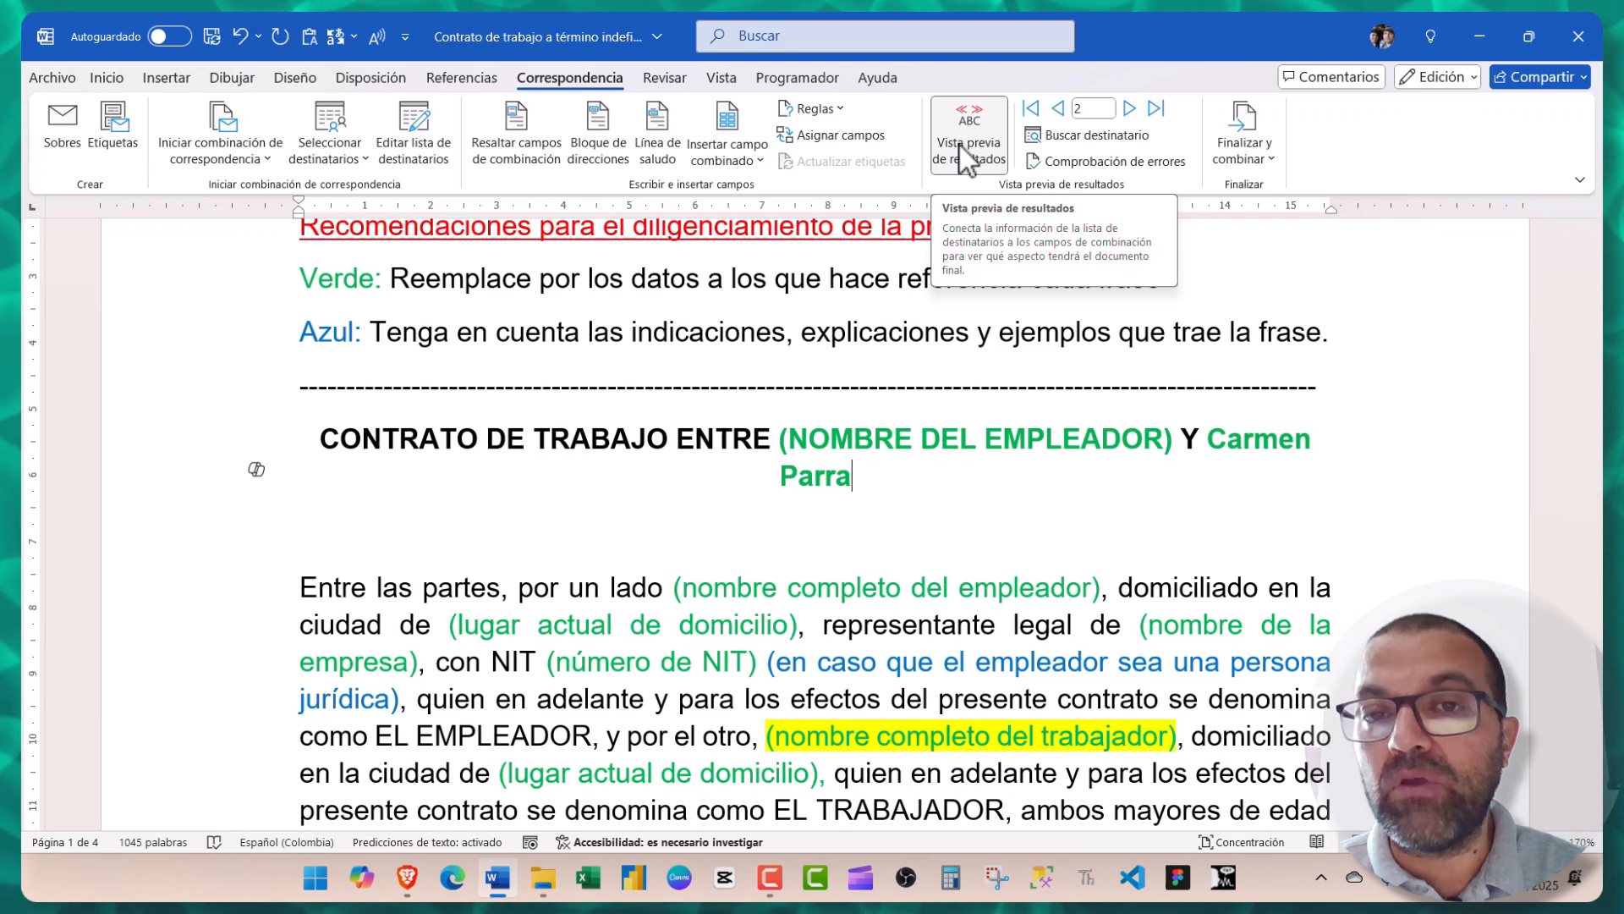
- Replace (nombre completo del trabajador) in the opening paragraph with the Nombre and Apellido fields
scroll(846, 322, down, 4)
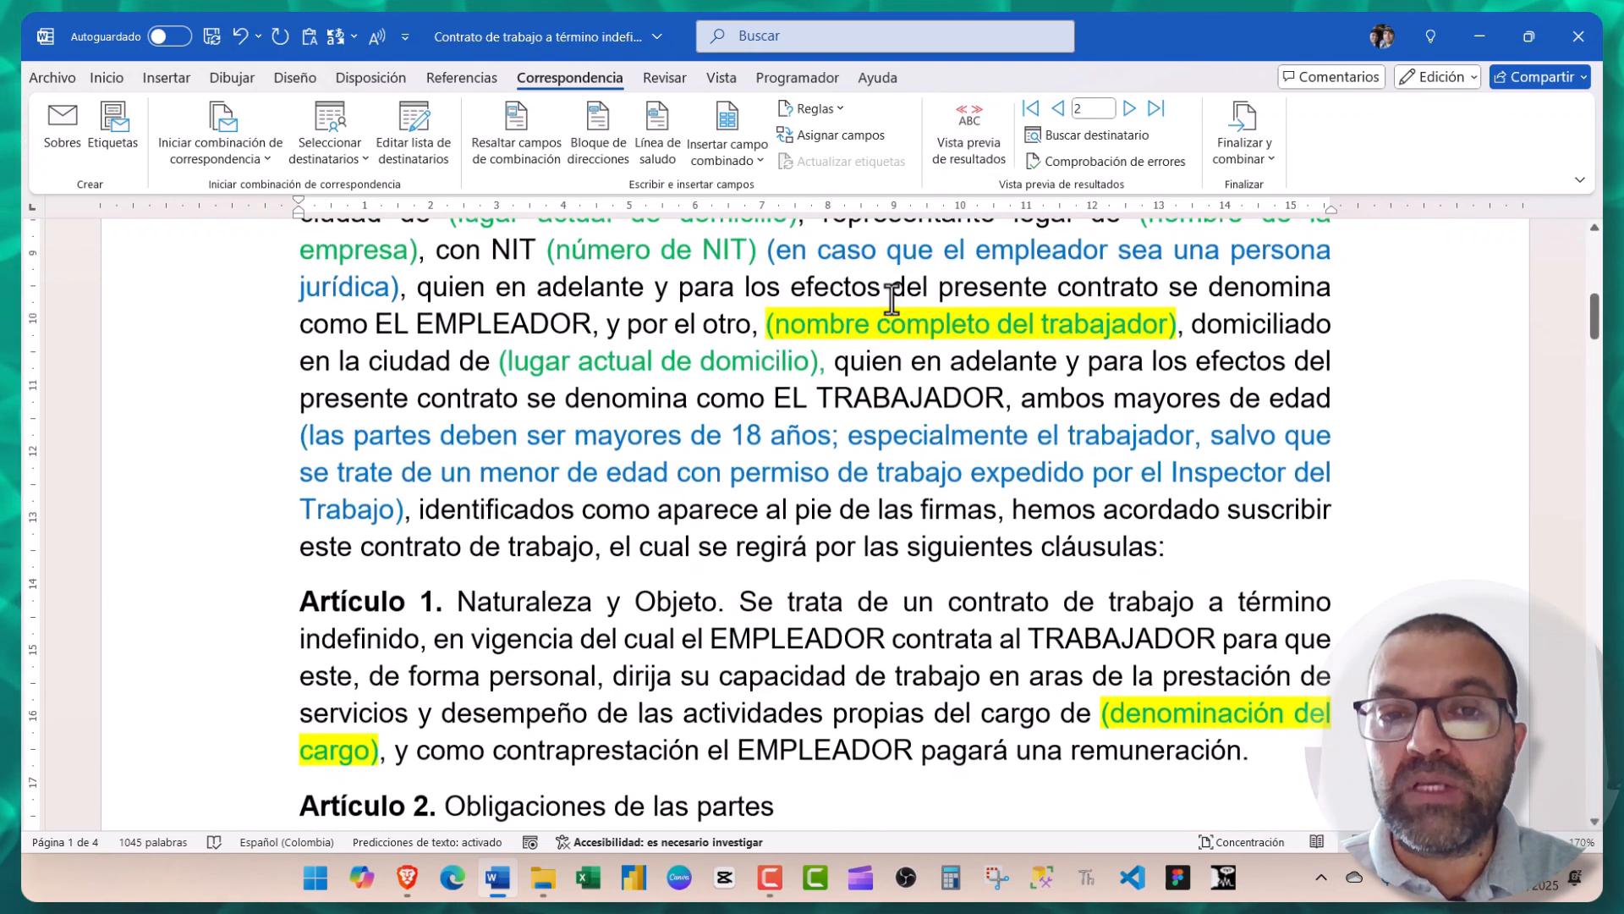
drag(765, 318, 1184, 320)
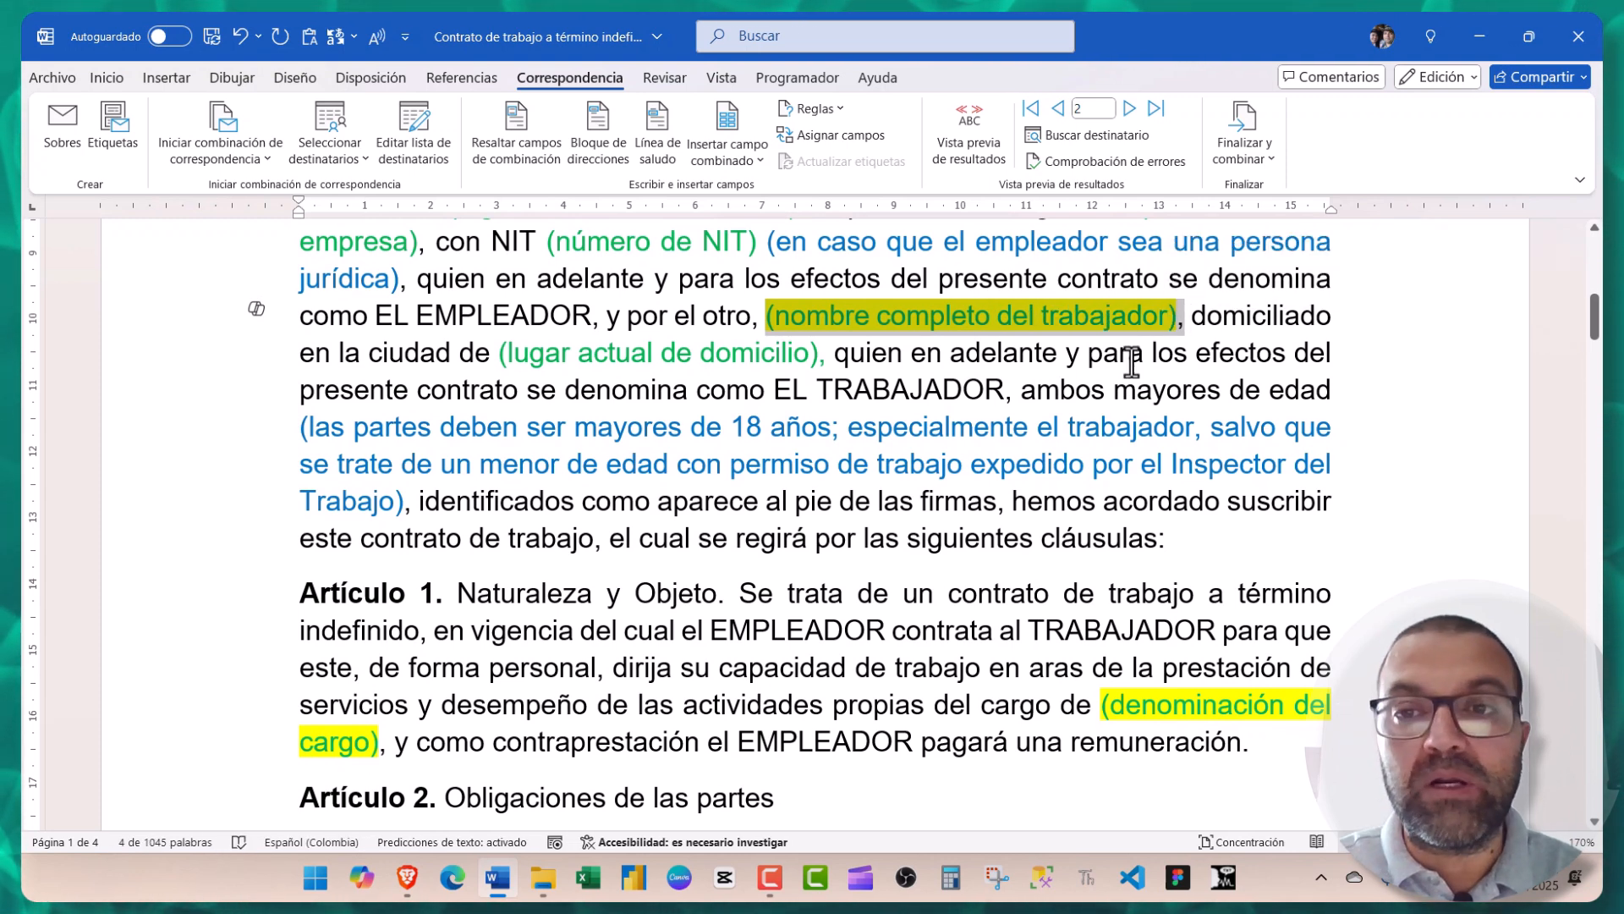
key(Delete)
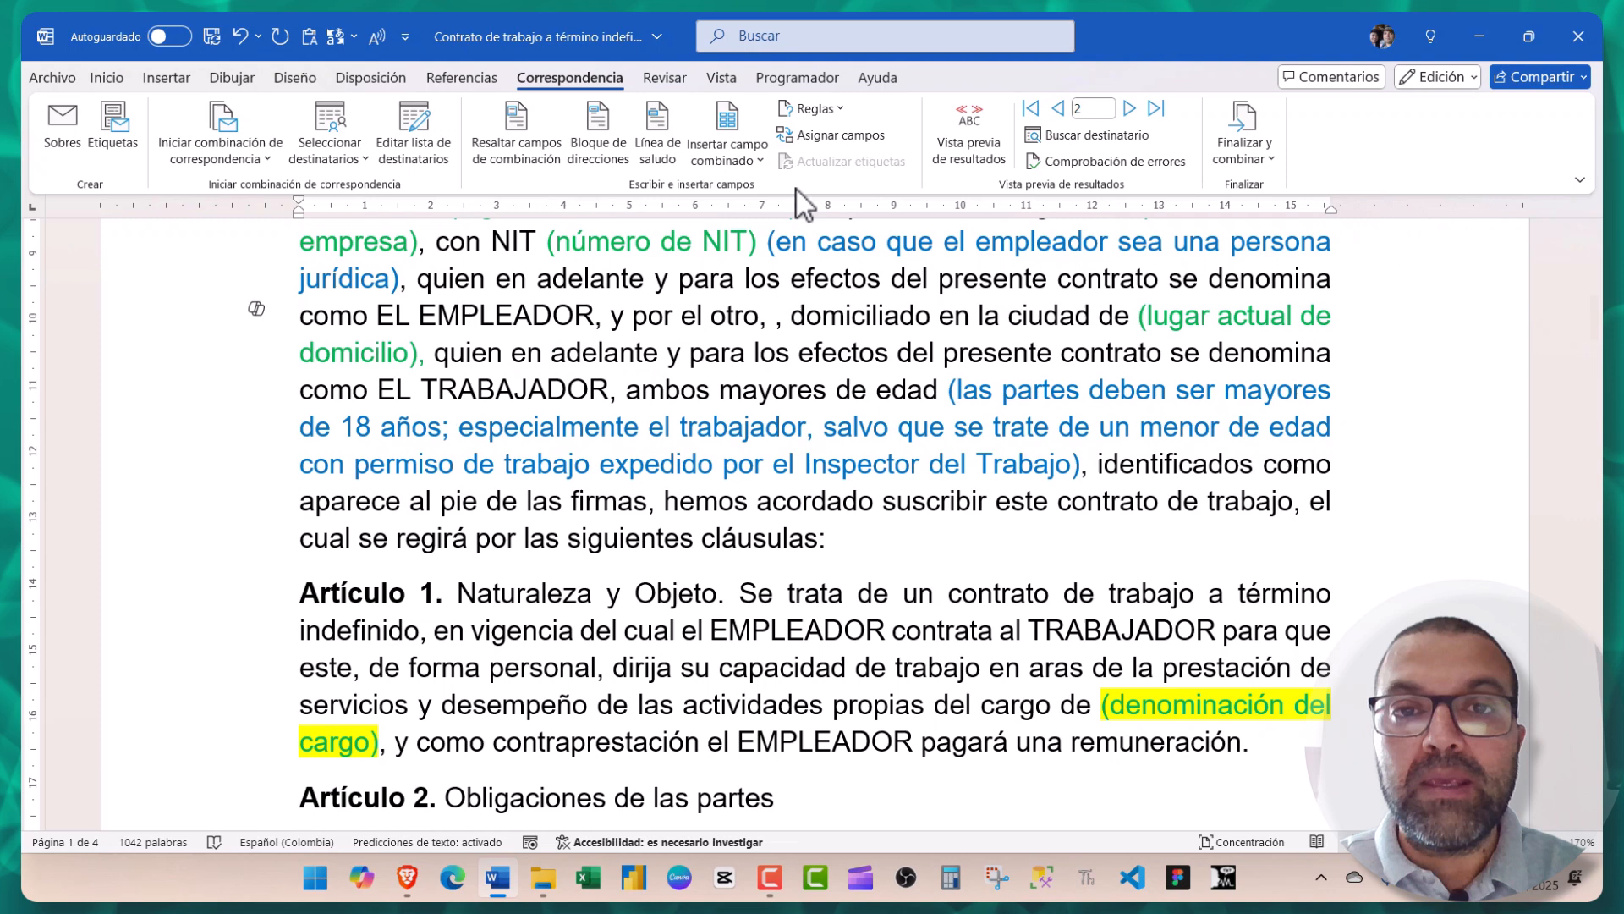
click(745, 169)
click(745, 219)
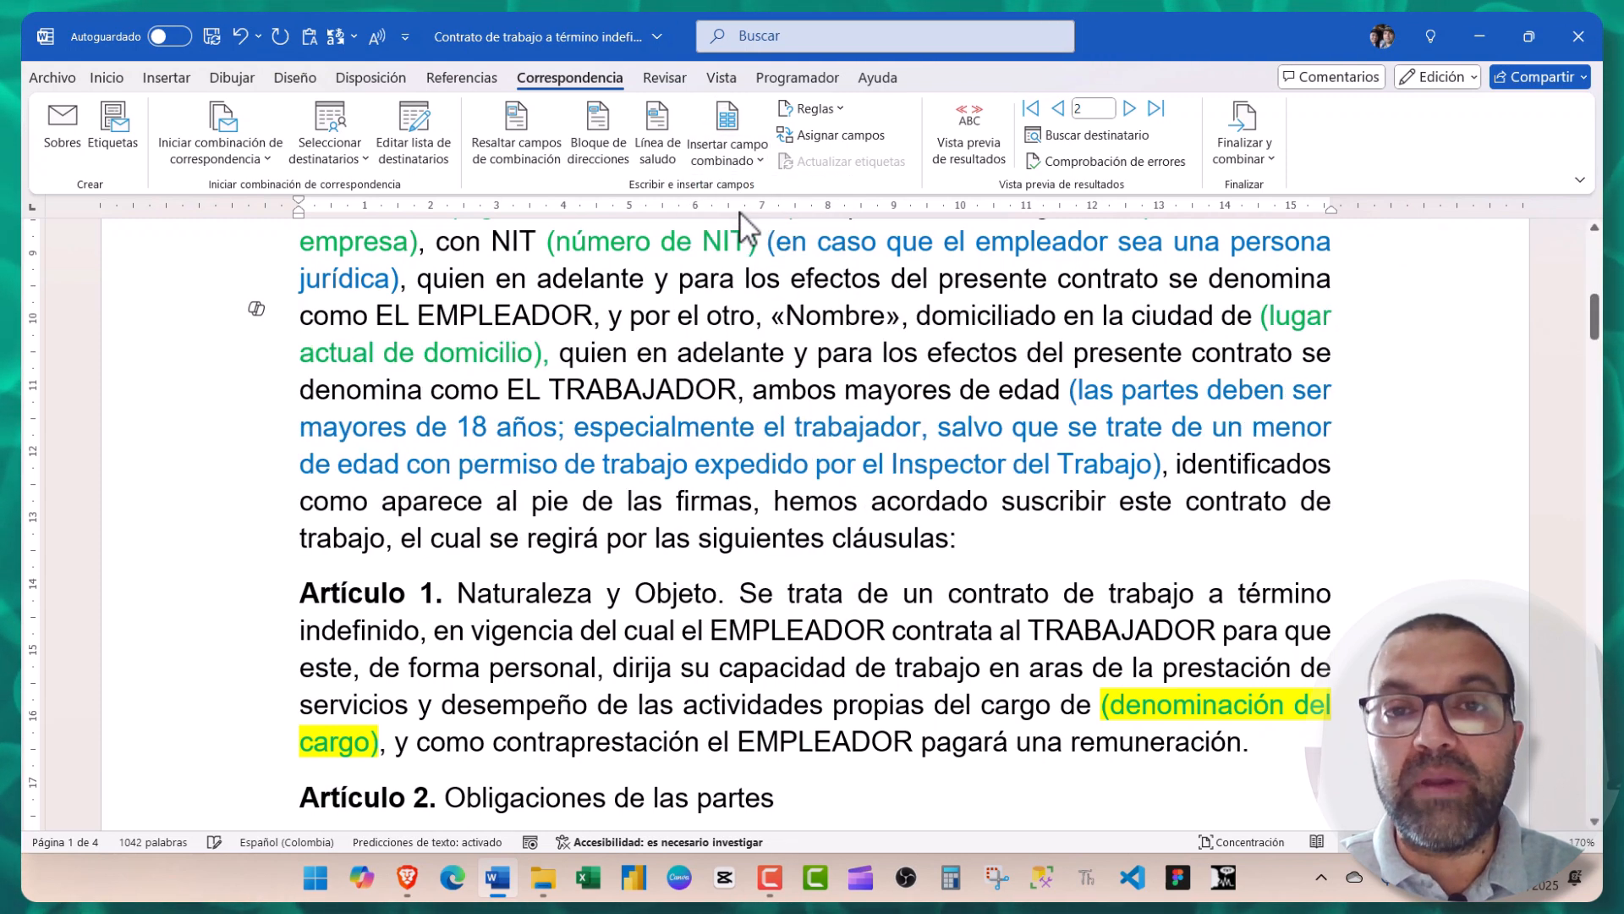
click(748, 167)
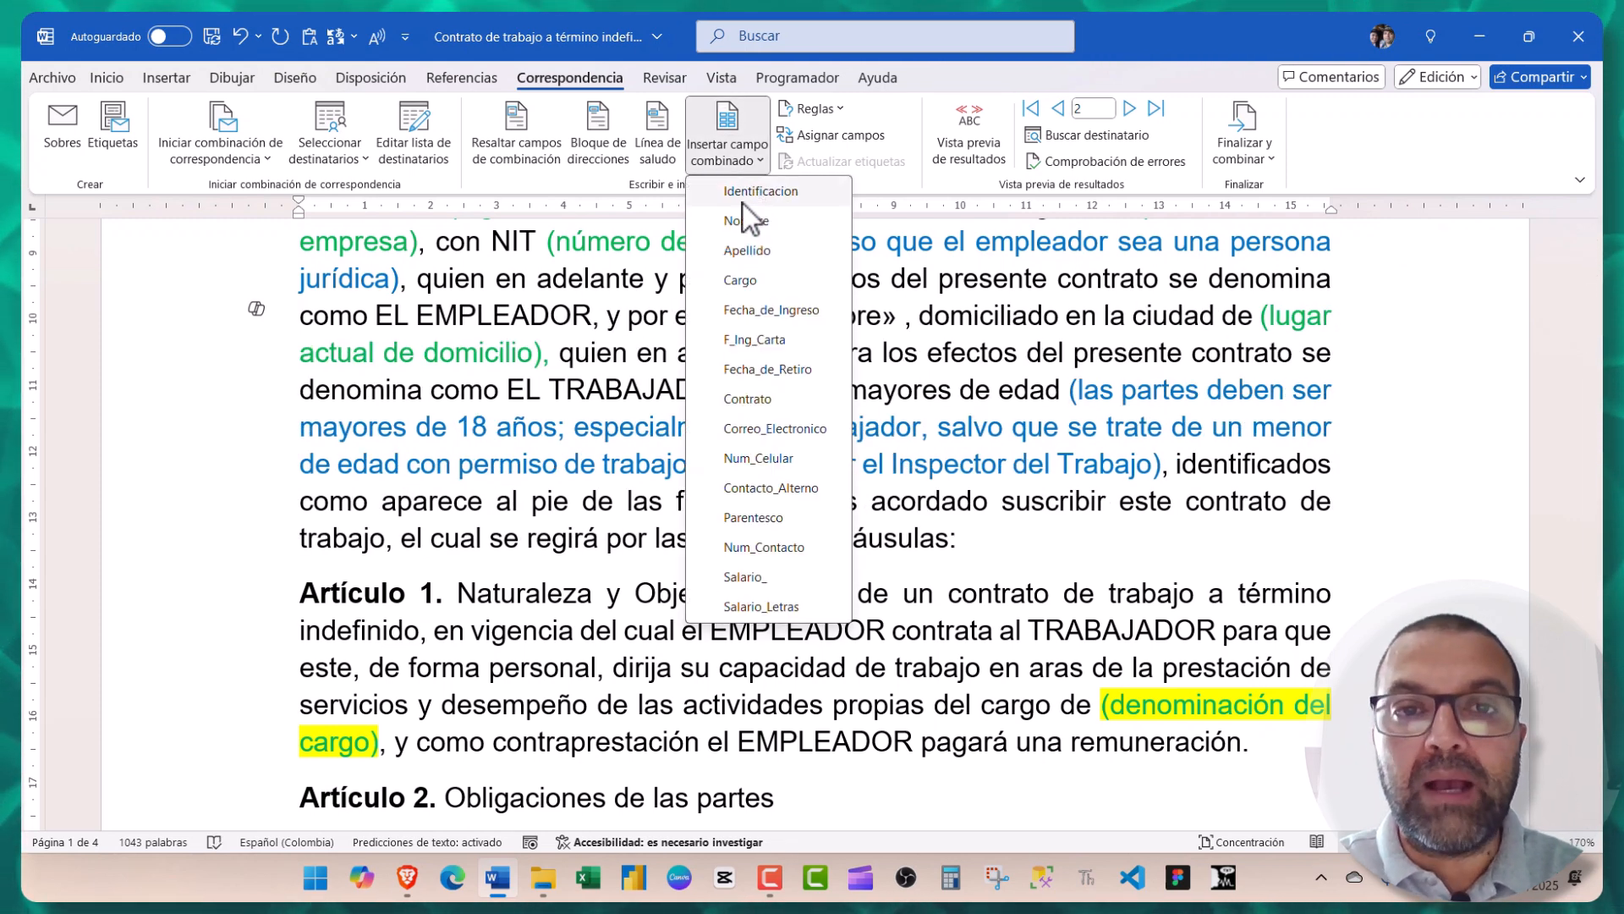
click(744, 252)
- Replace the (denominación del cargo) placeholder in Artículo 1 with the Cargo merge field
scroll(931, 423, down, 3)
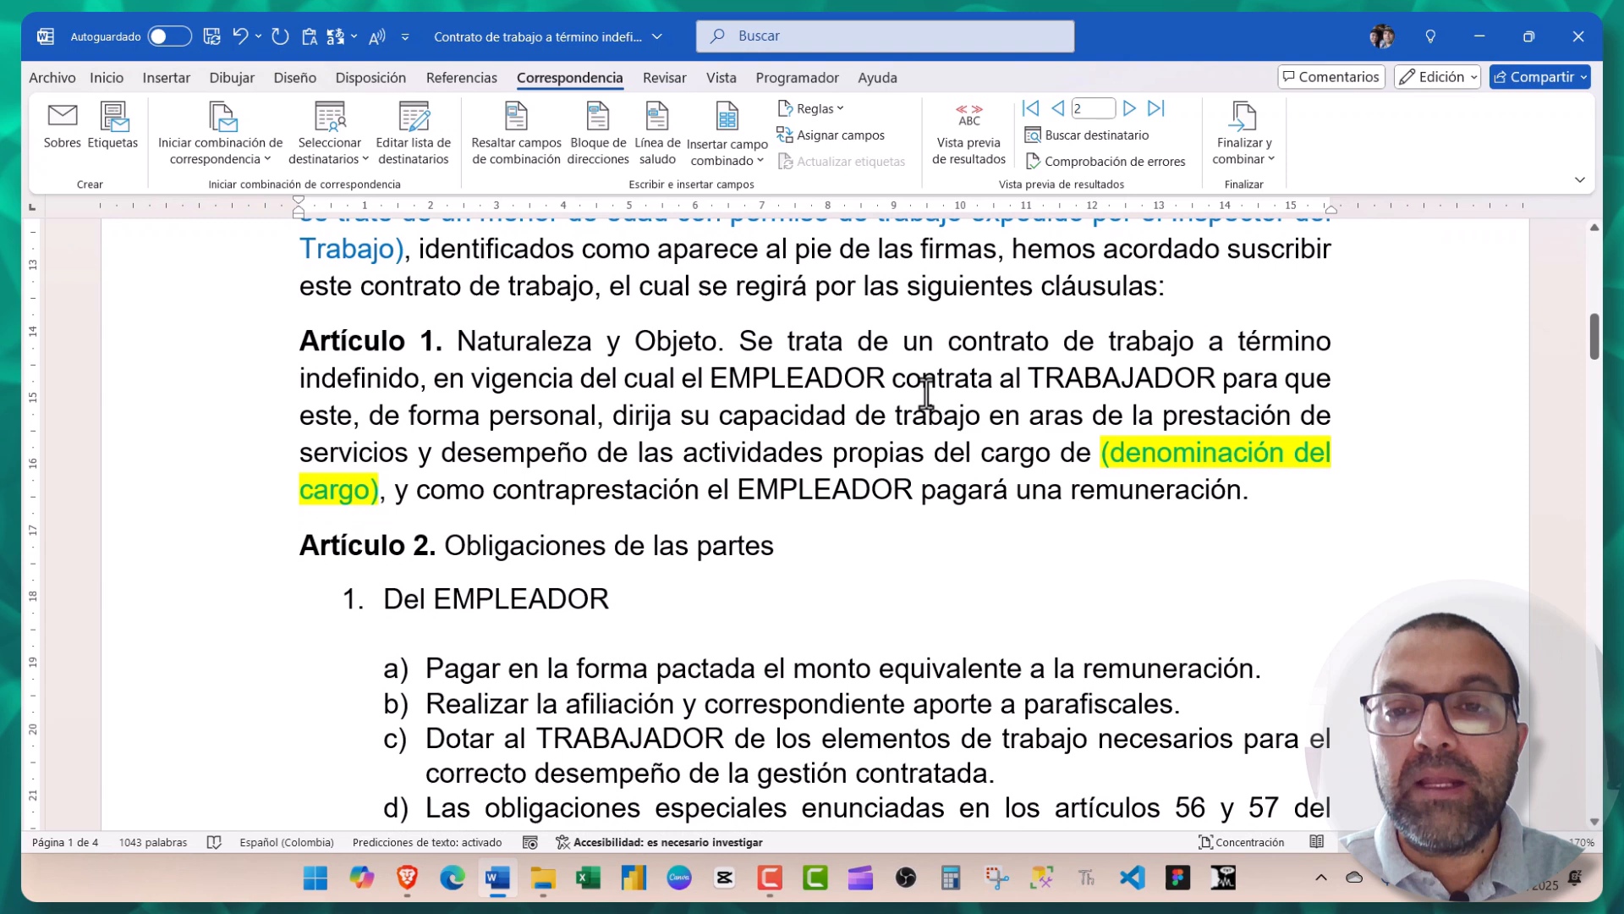
double_click(1102, 457)
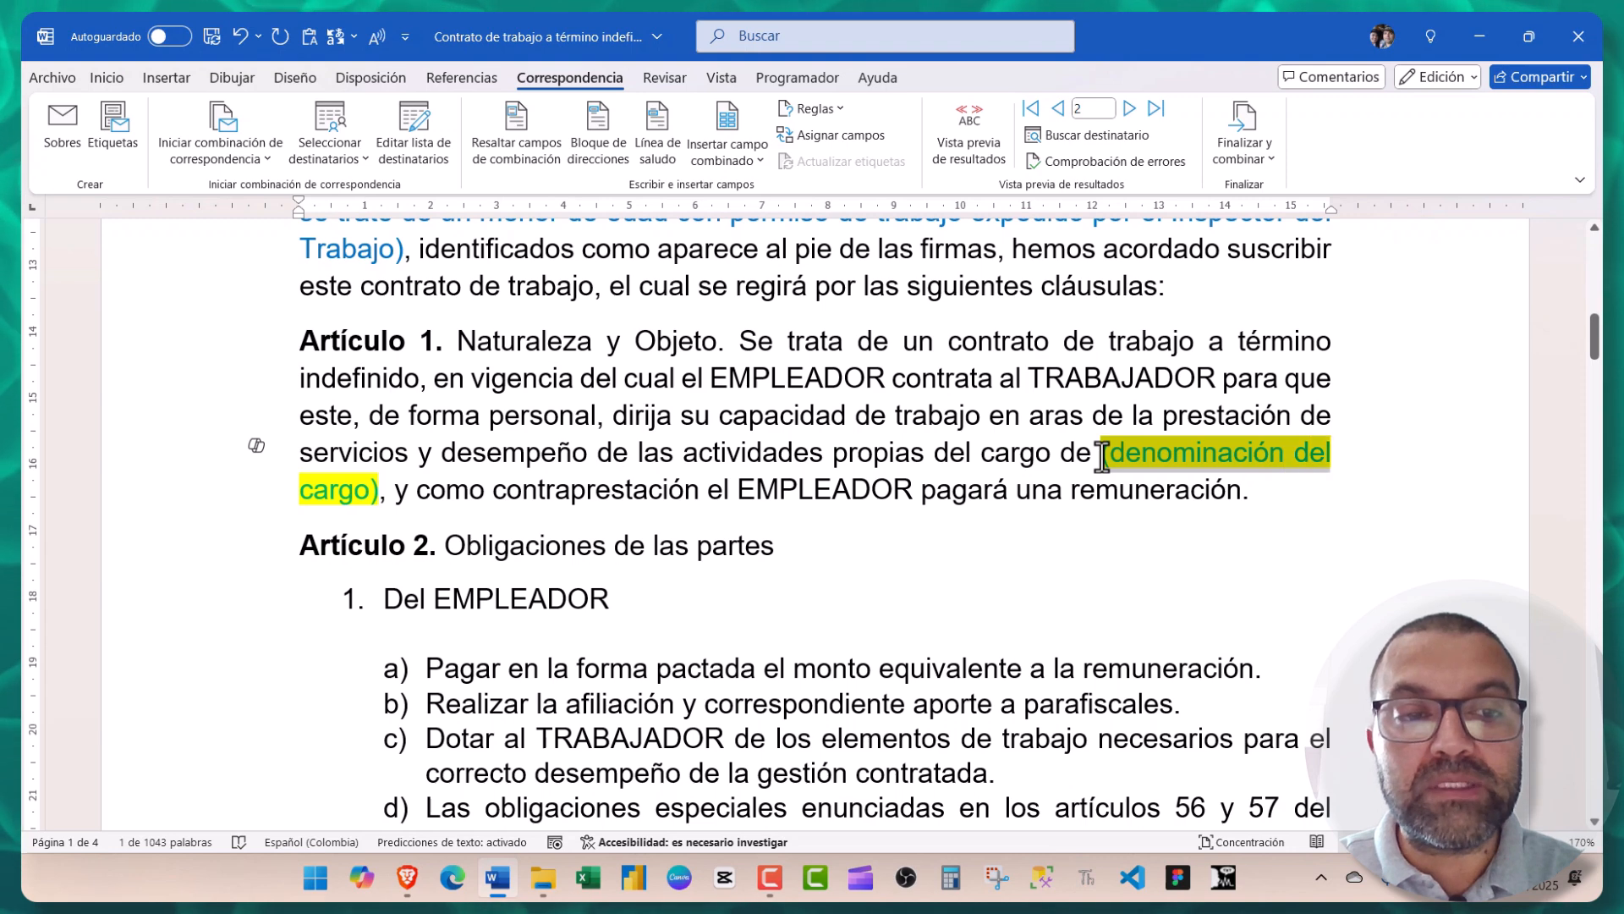
key(shift+Right)
key(shift+Right)
key(shift+Right)
key(shift+Right)
key(shift+Right)
key(shift+Right)
key(shift+Right)
click(724, 162)
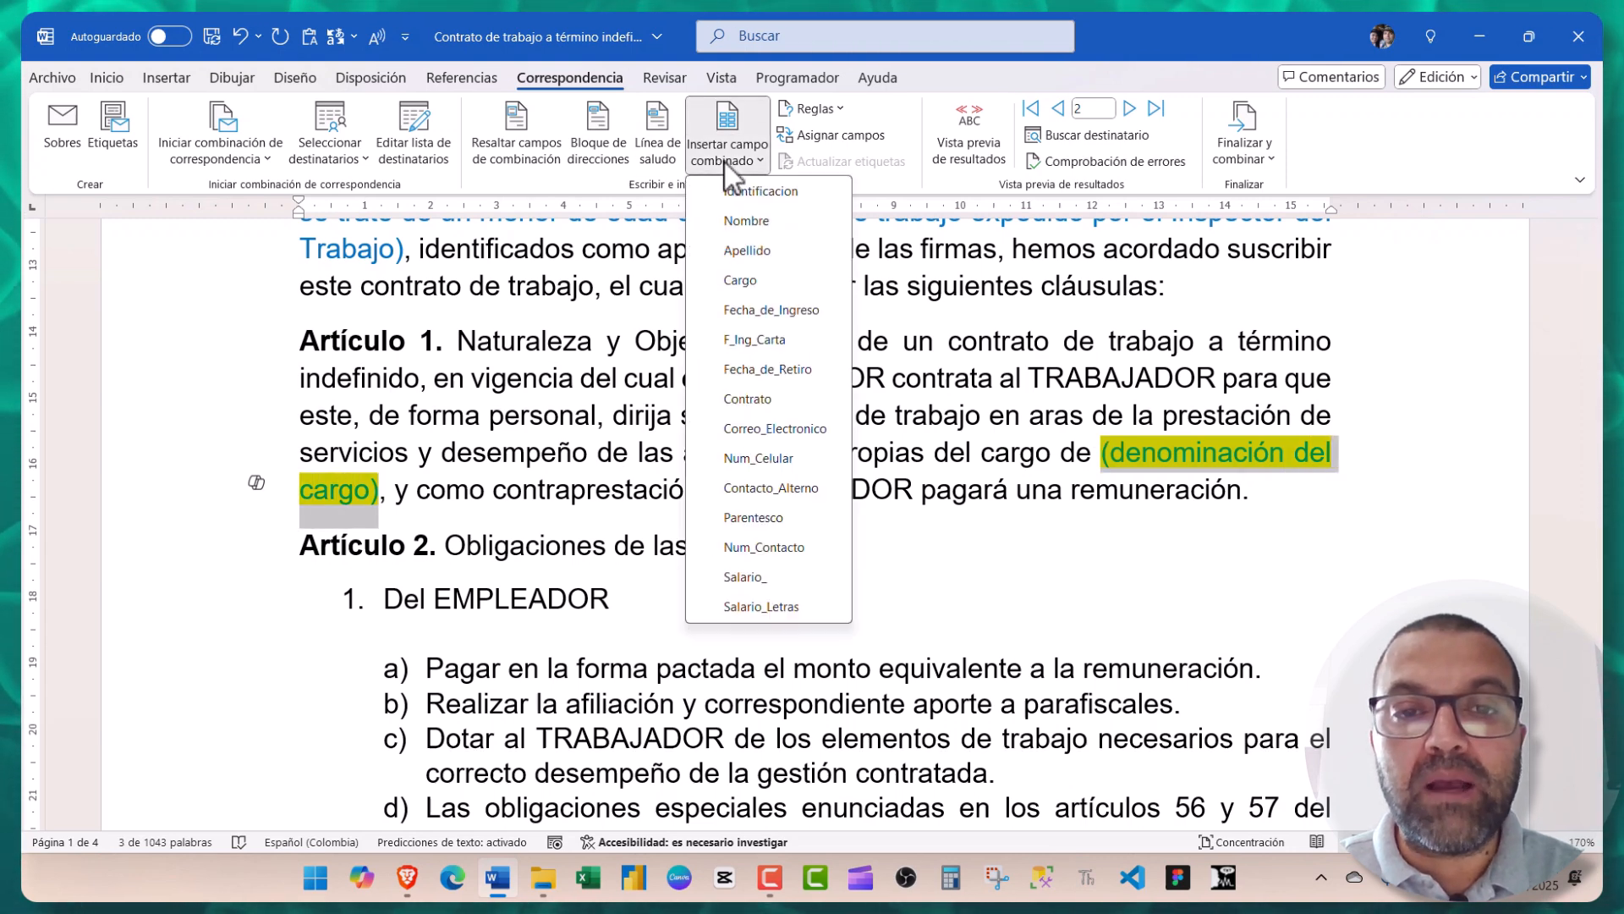
click(749, 284)
scroll(735, 338, down, 5)
- Replace Artículo 5's salary placeholder with the Salario_ field and check its previewed value
scroll(917, 291, down, 10)
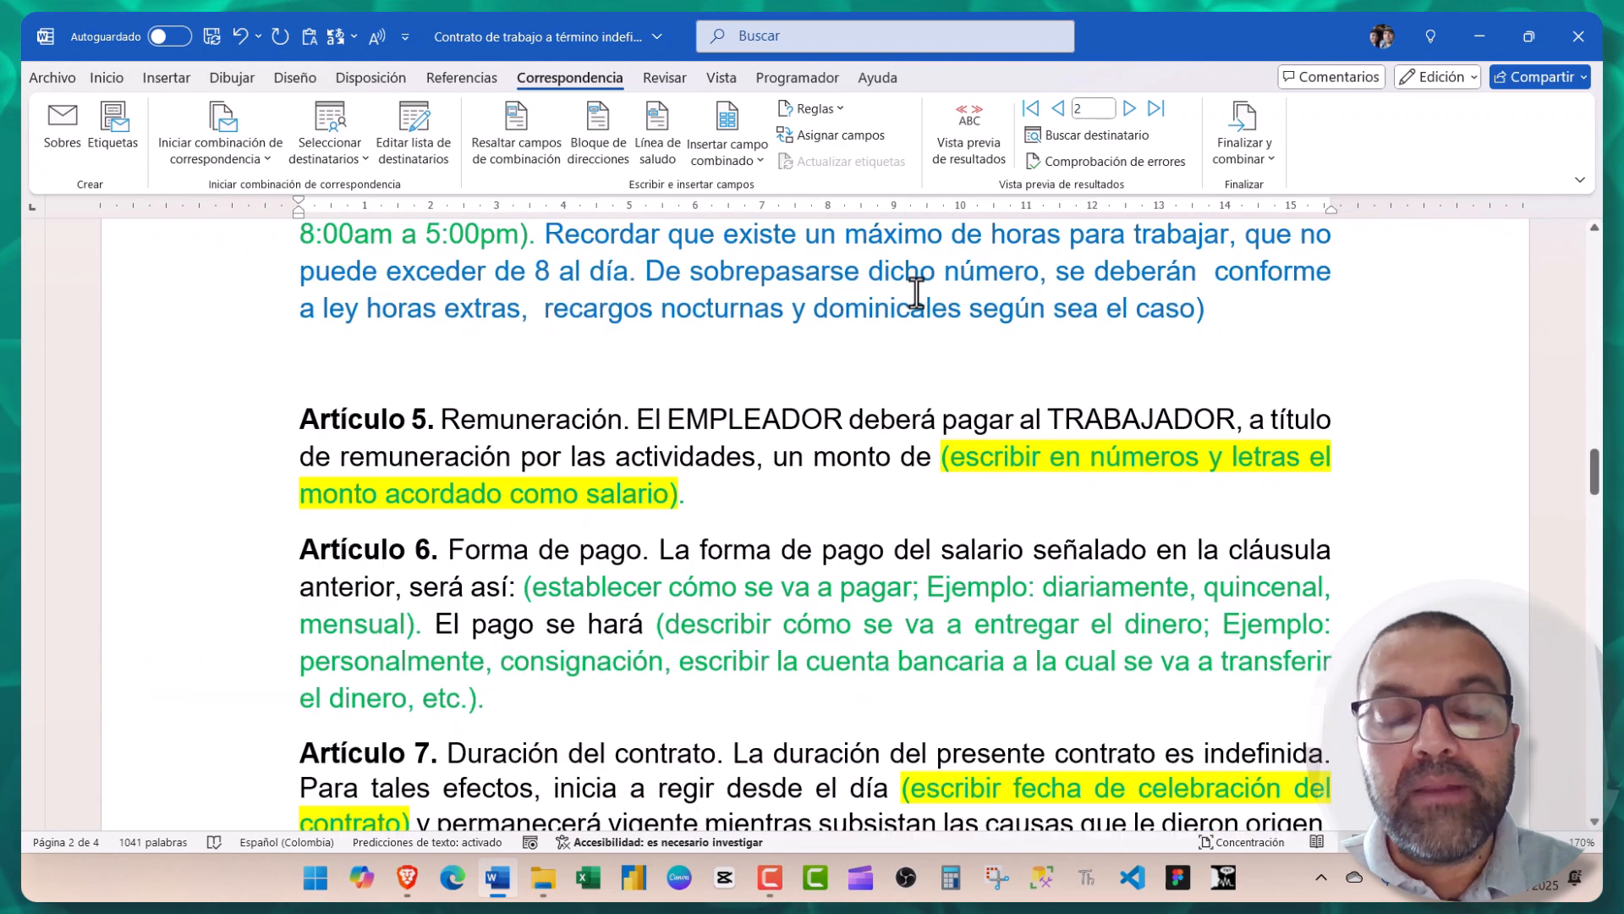
scroll(917, 292, down, 2)
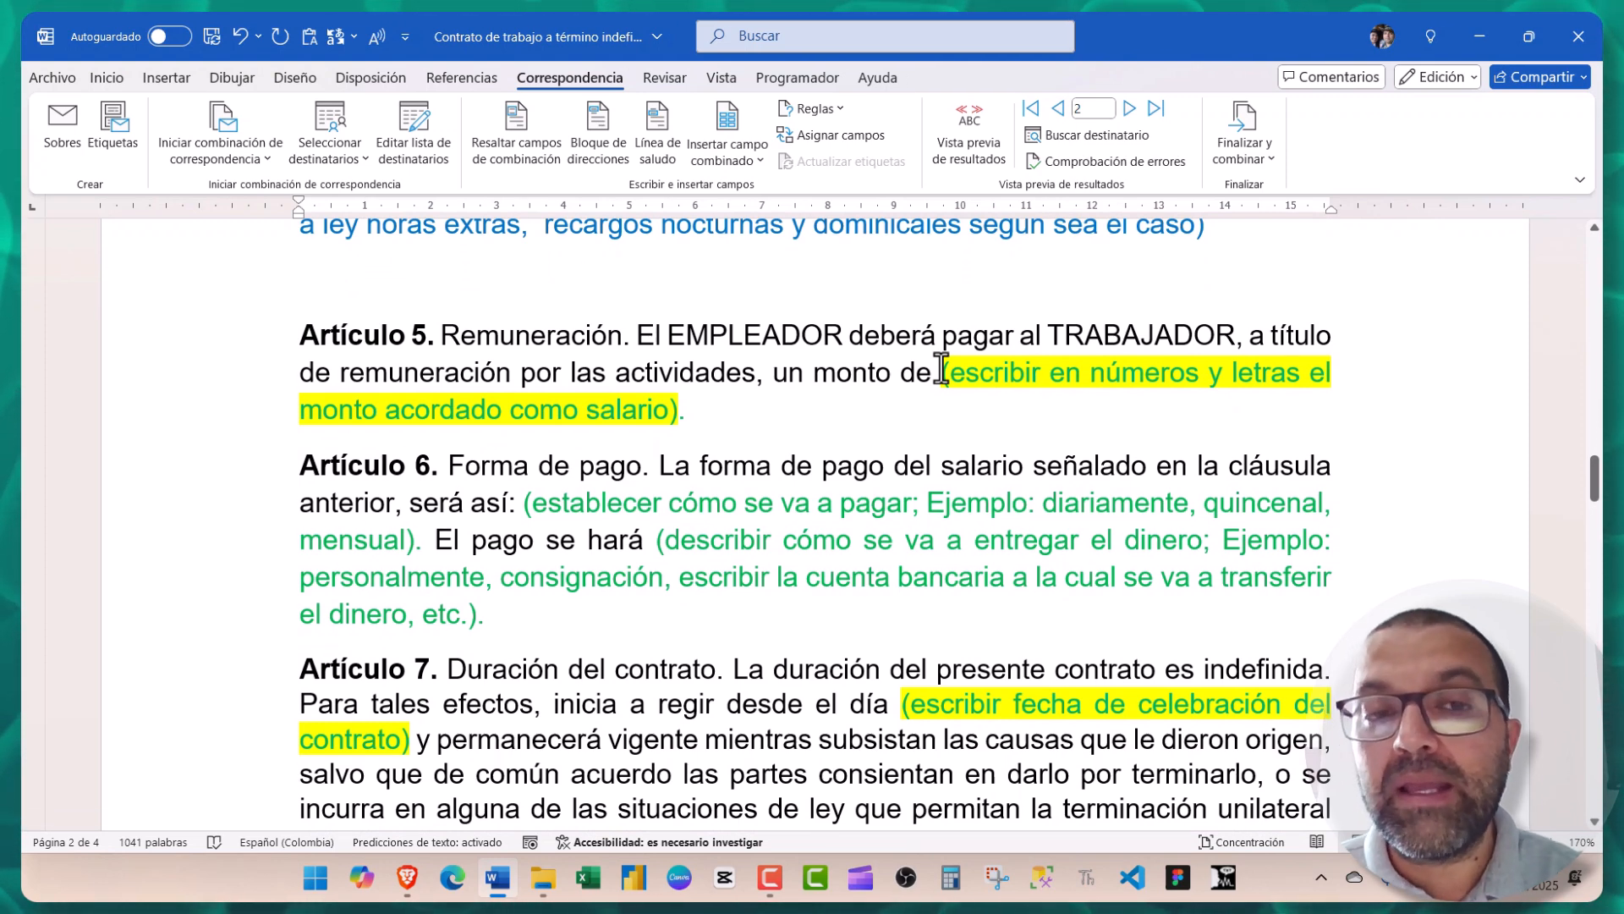
drag(942, 370, 678, 416)
key(BackSpace)
click(717, 161)
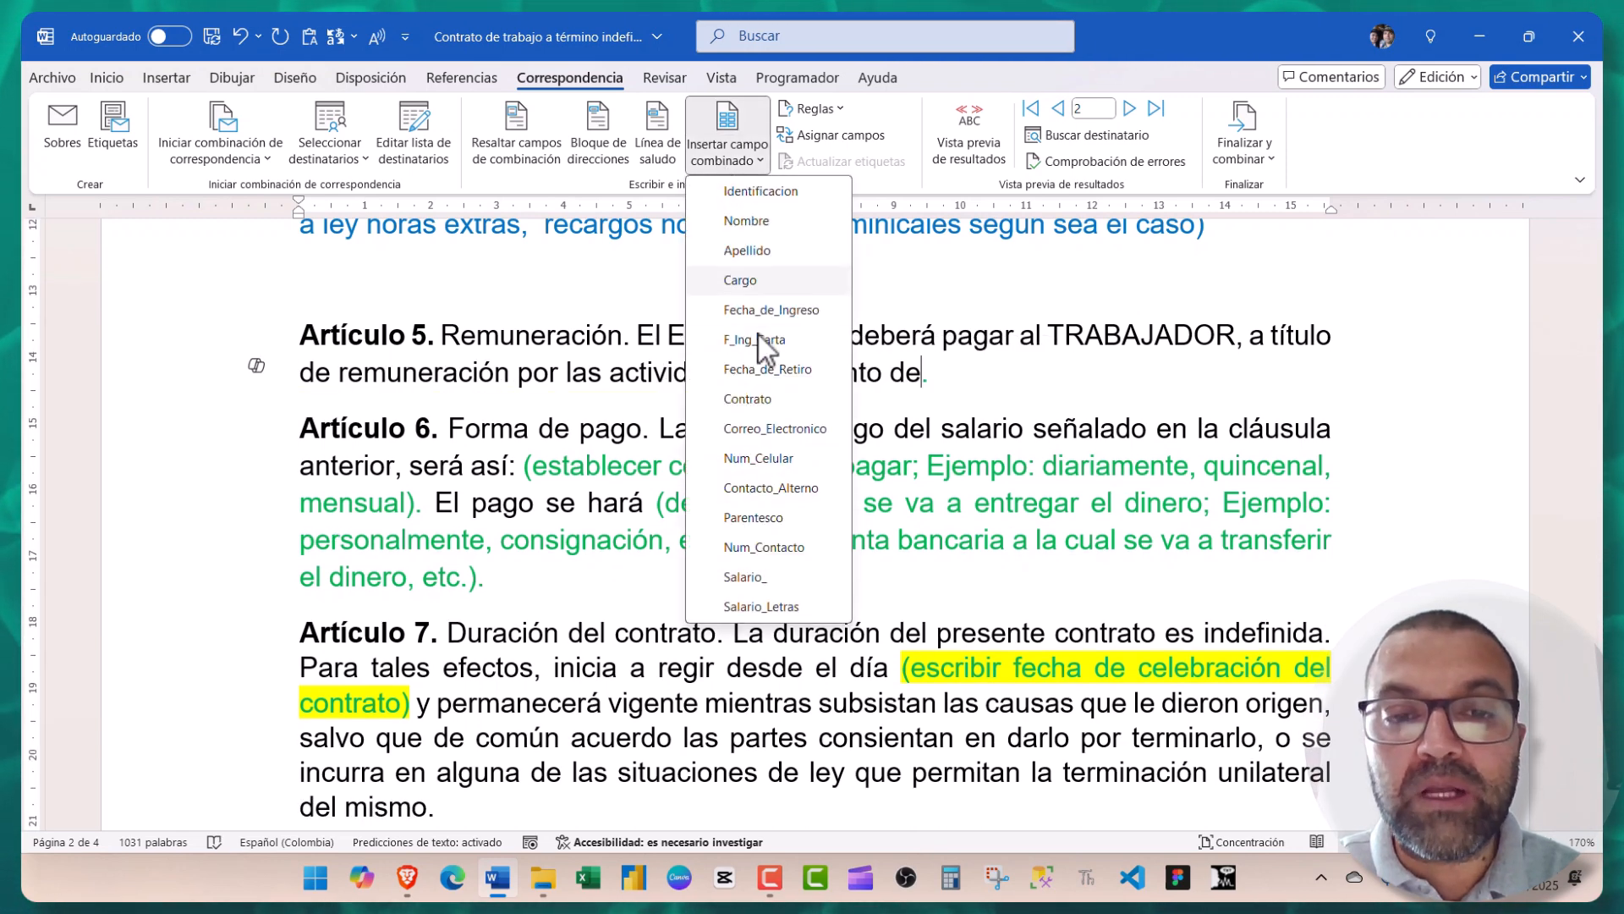
click(733, 577)
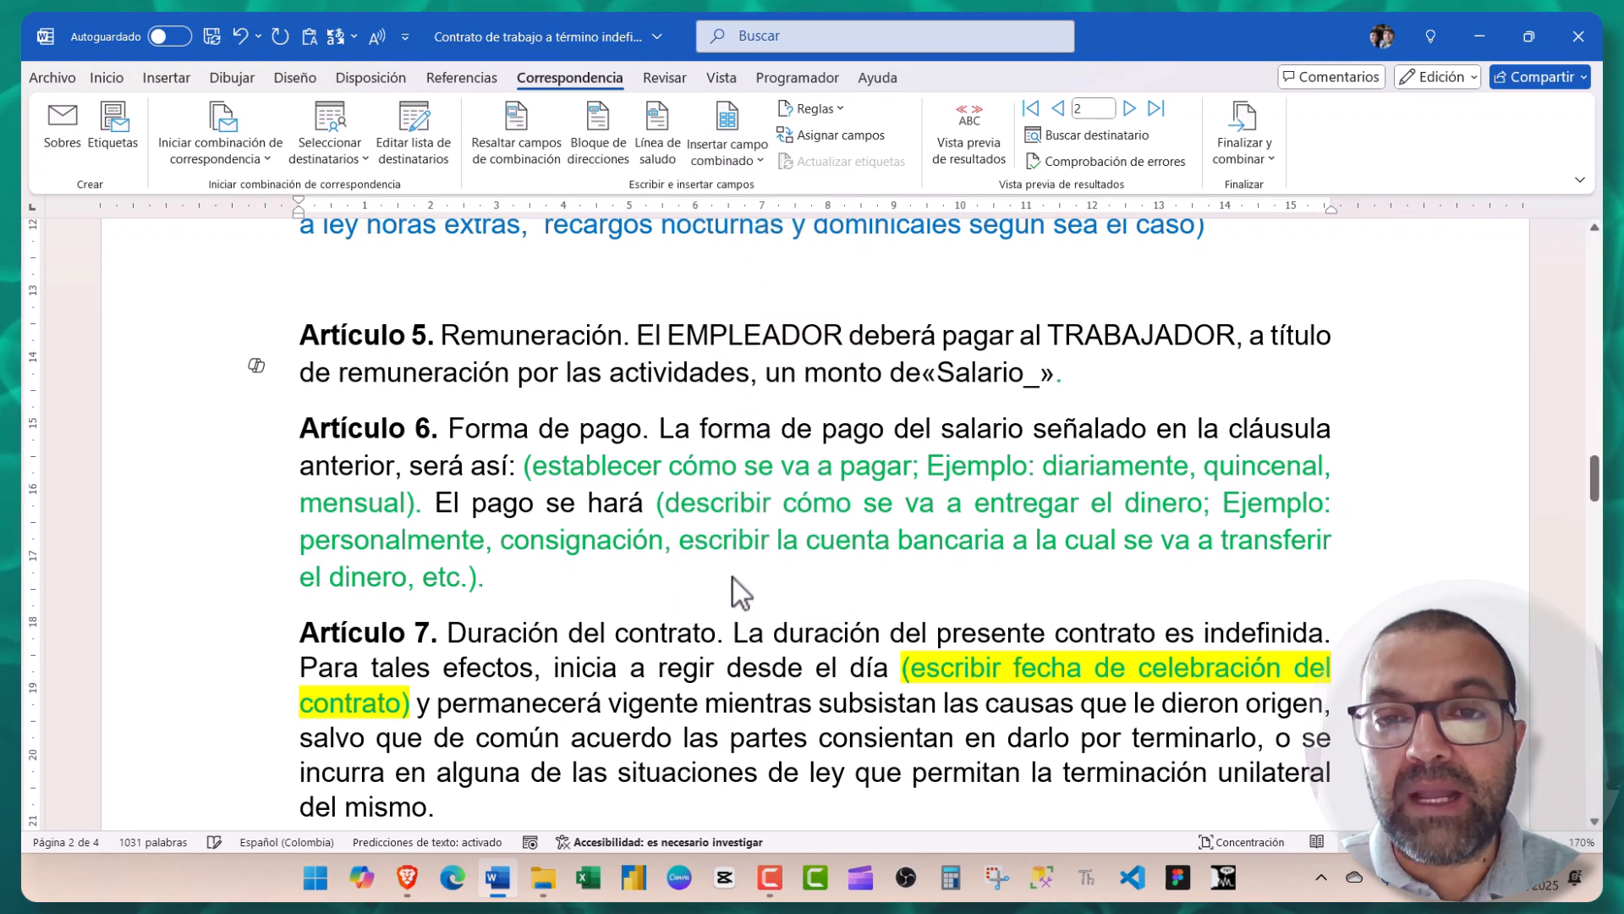
click(918, 375)
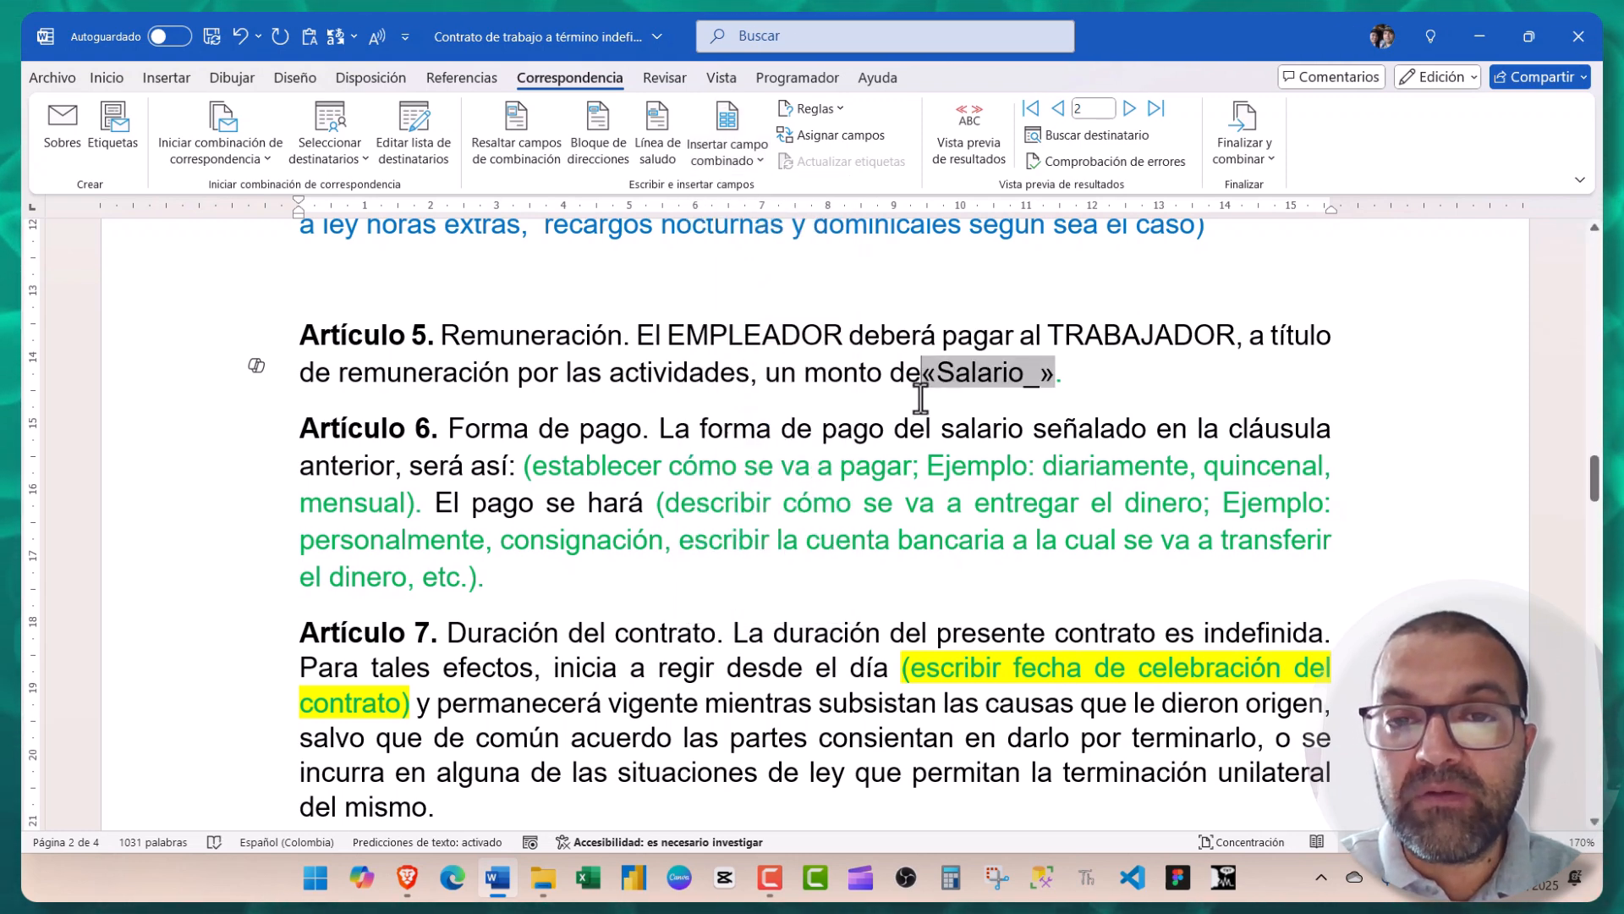
click(946, 152)
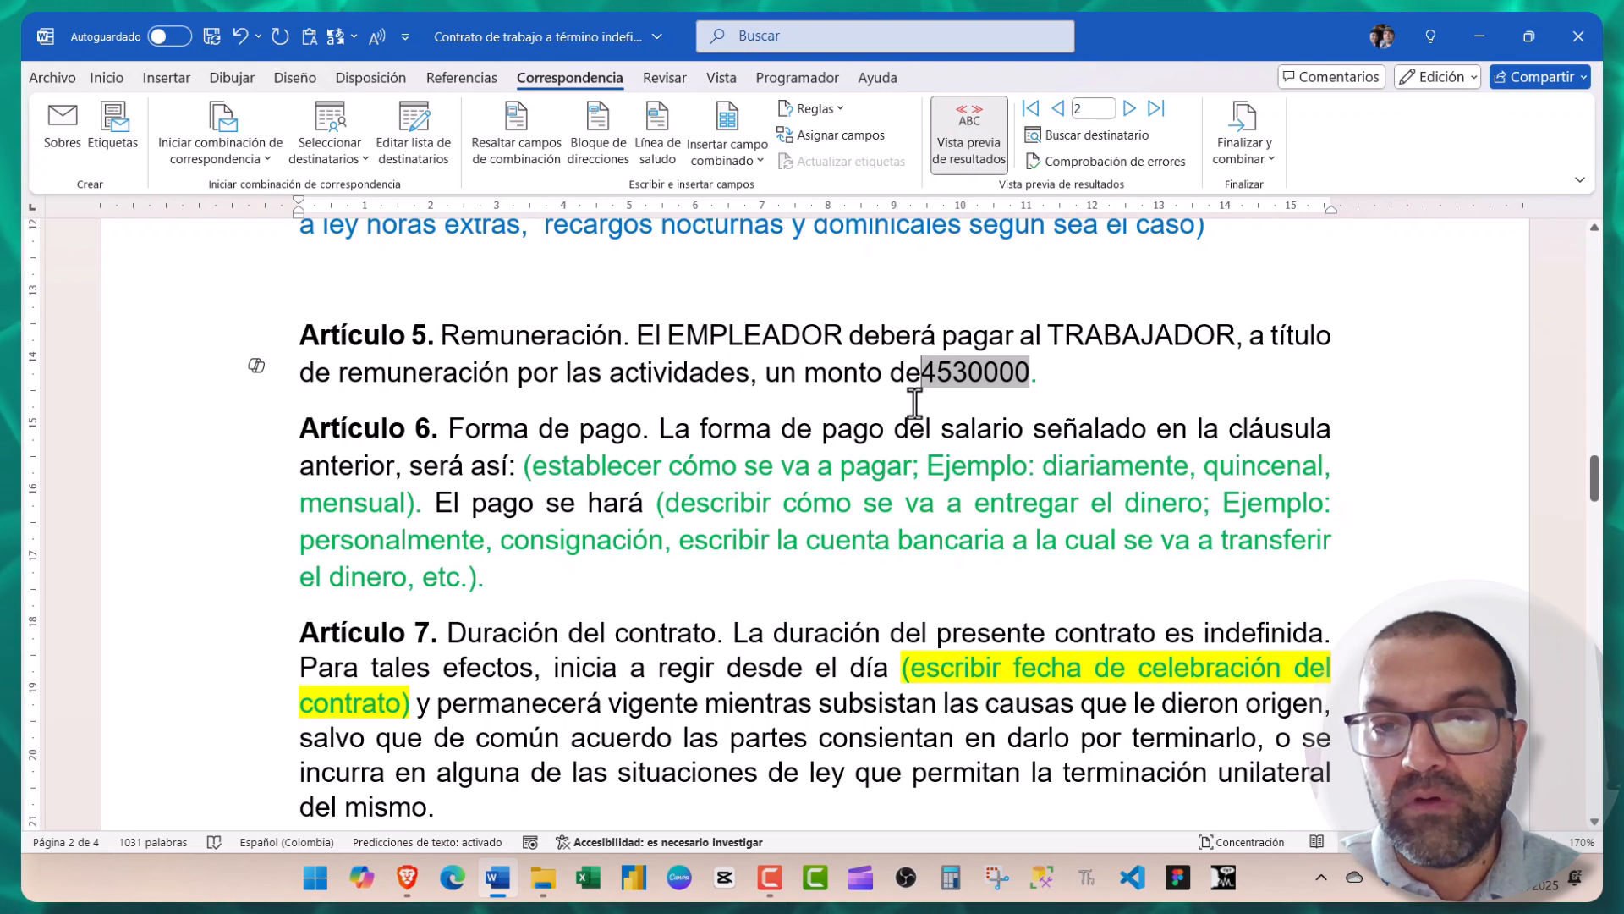
key(alt+shift+k)
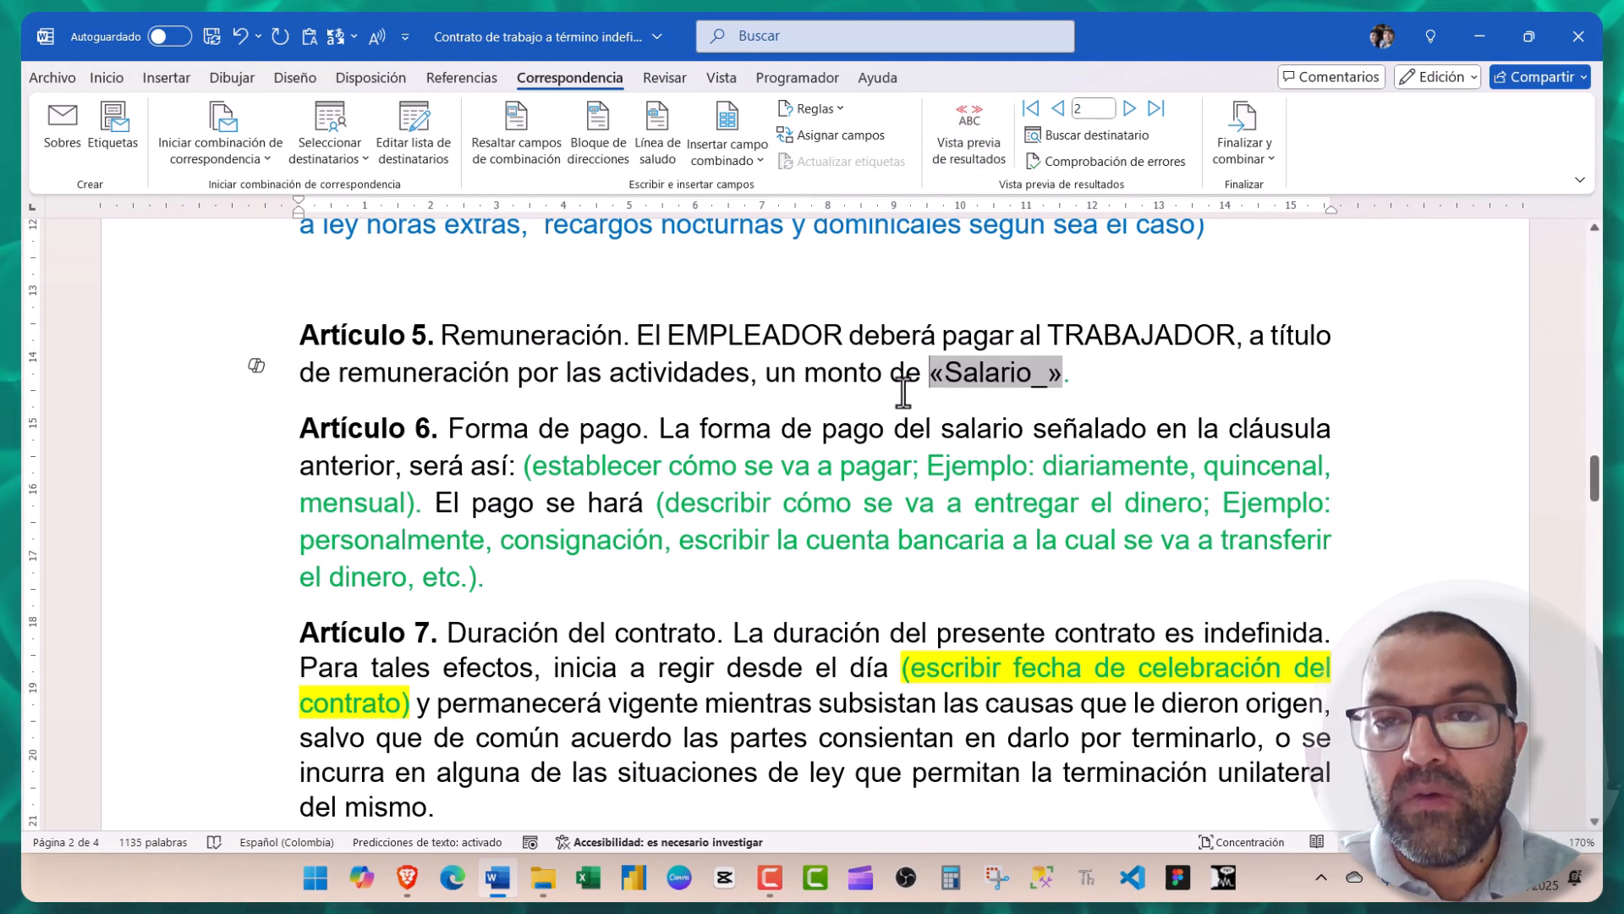
- Add the Salario_Letras field in parentheses after the salary figure
click(1055, 385)
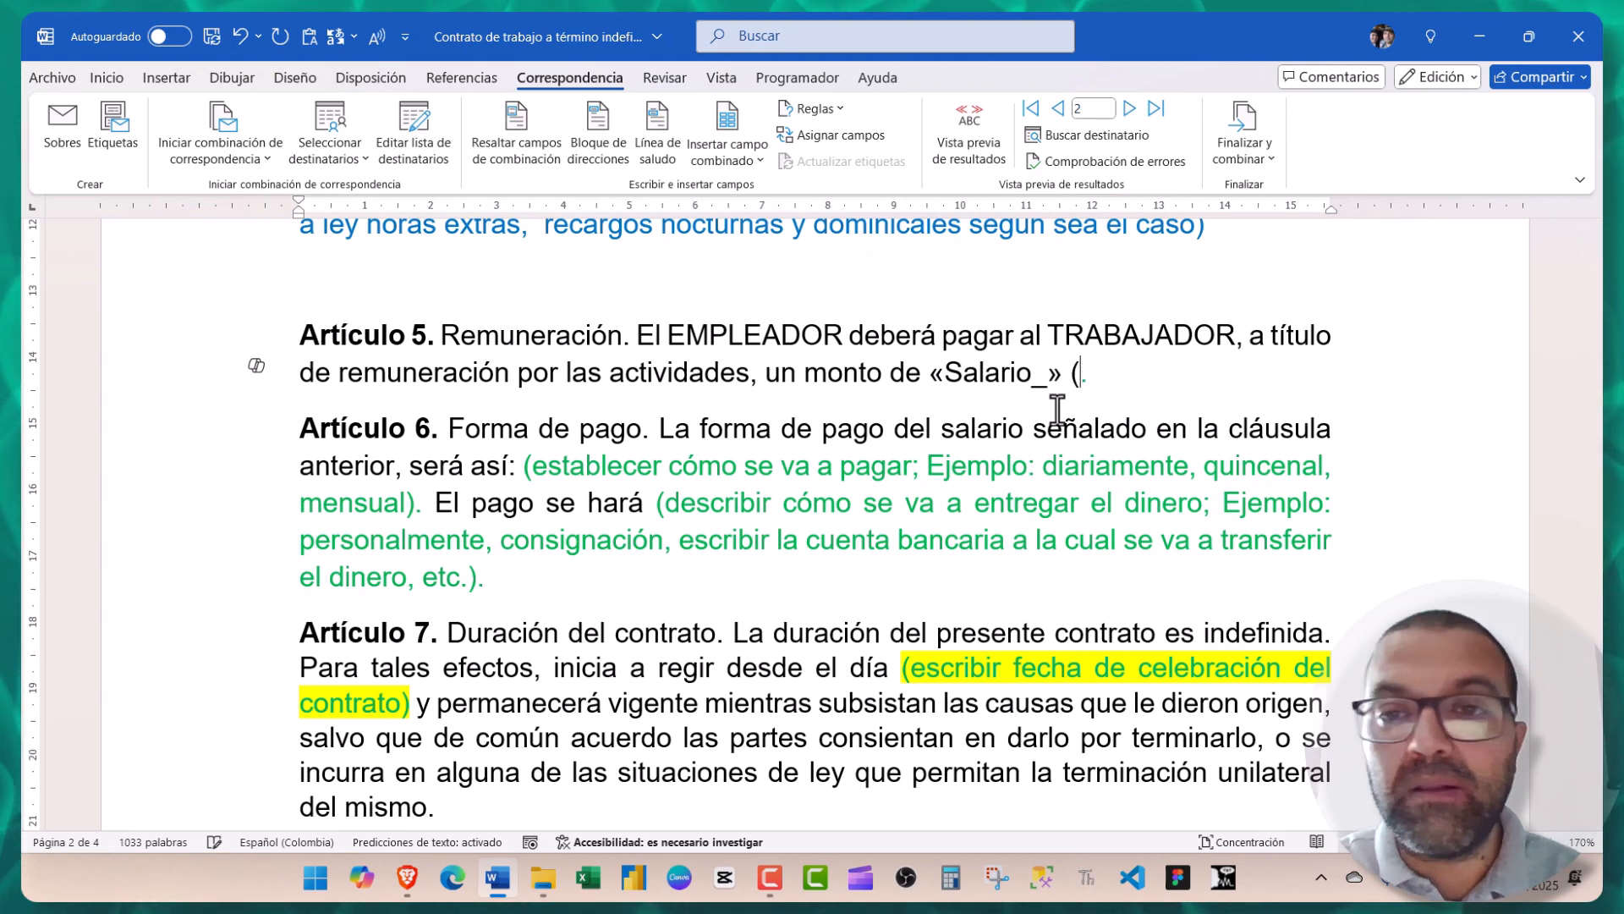
click(704, 159)
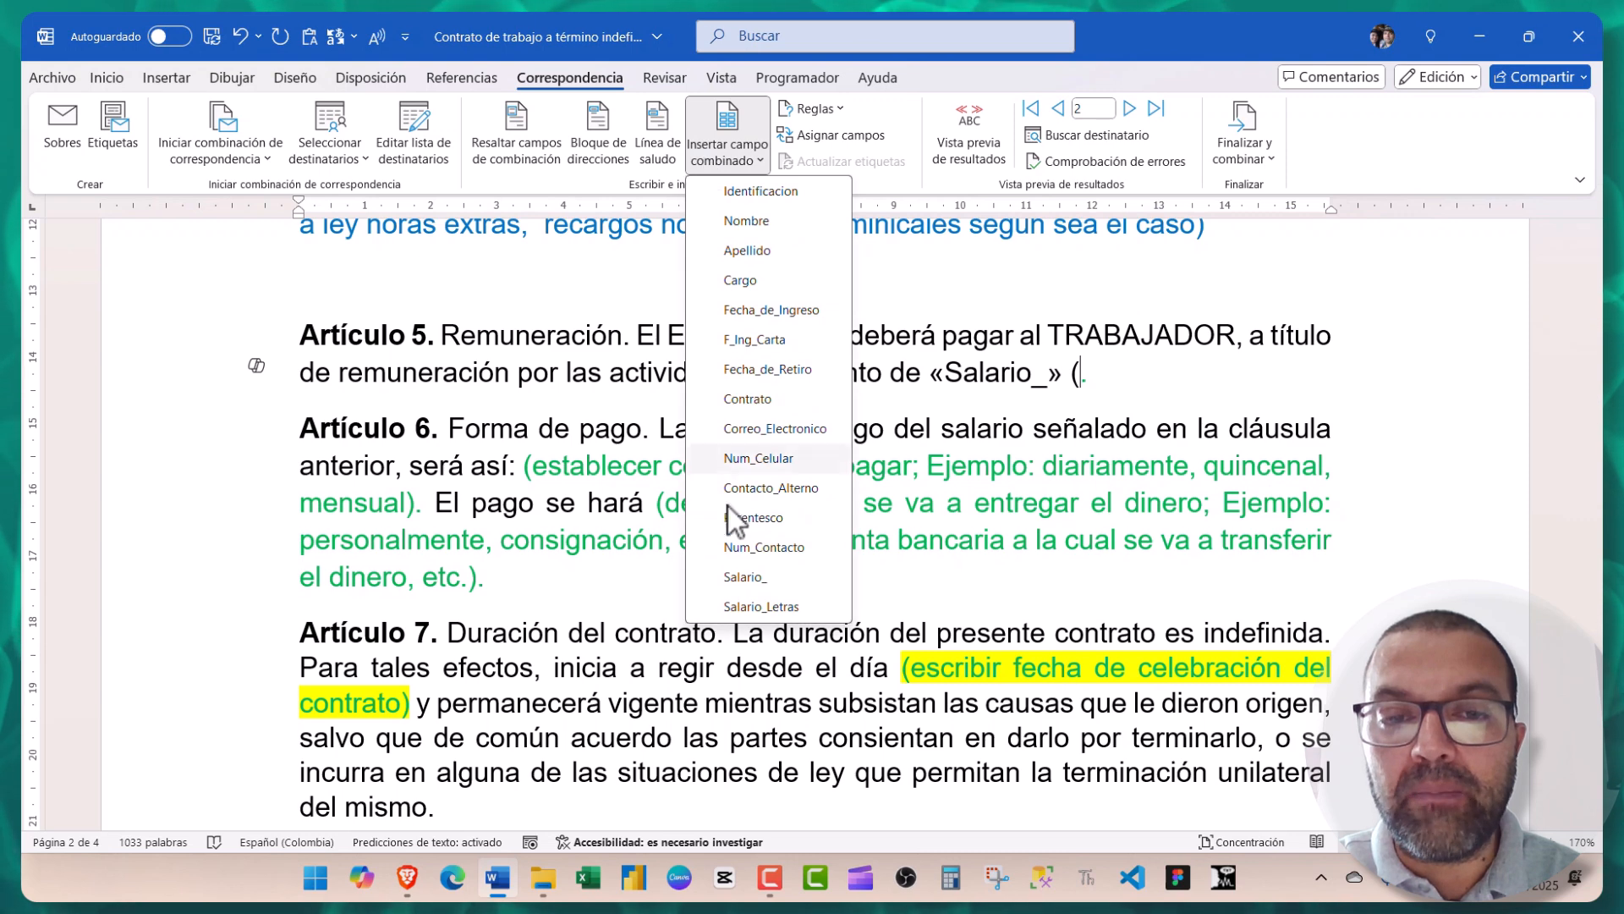
click(758, 607)
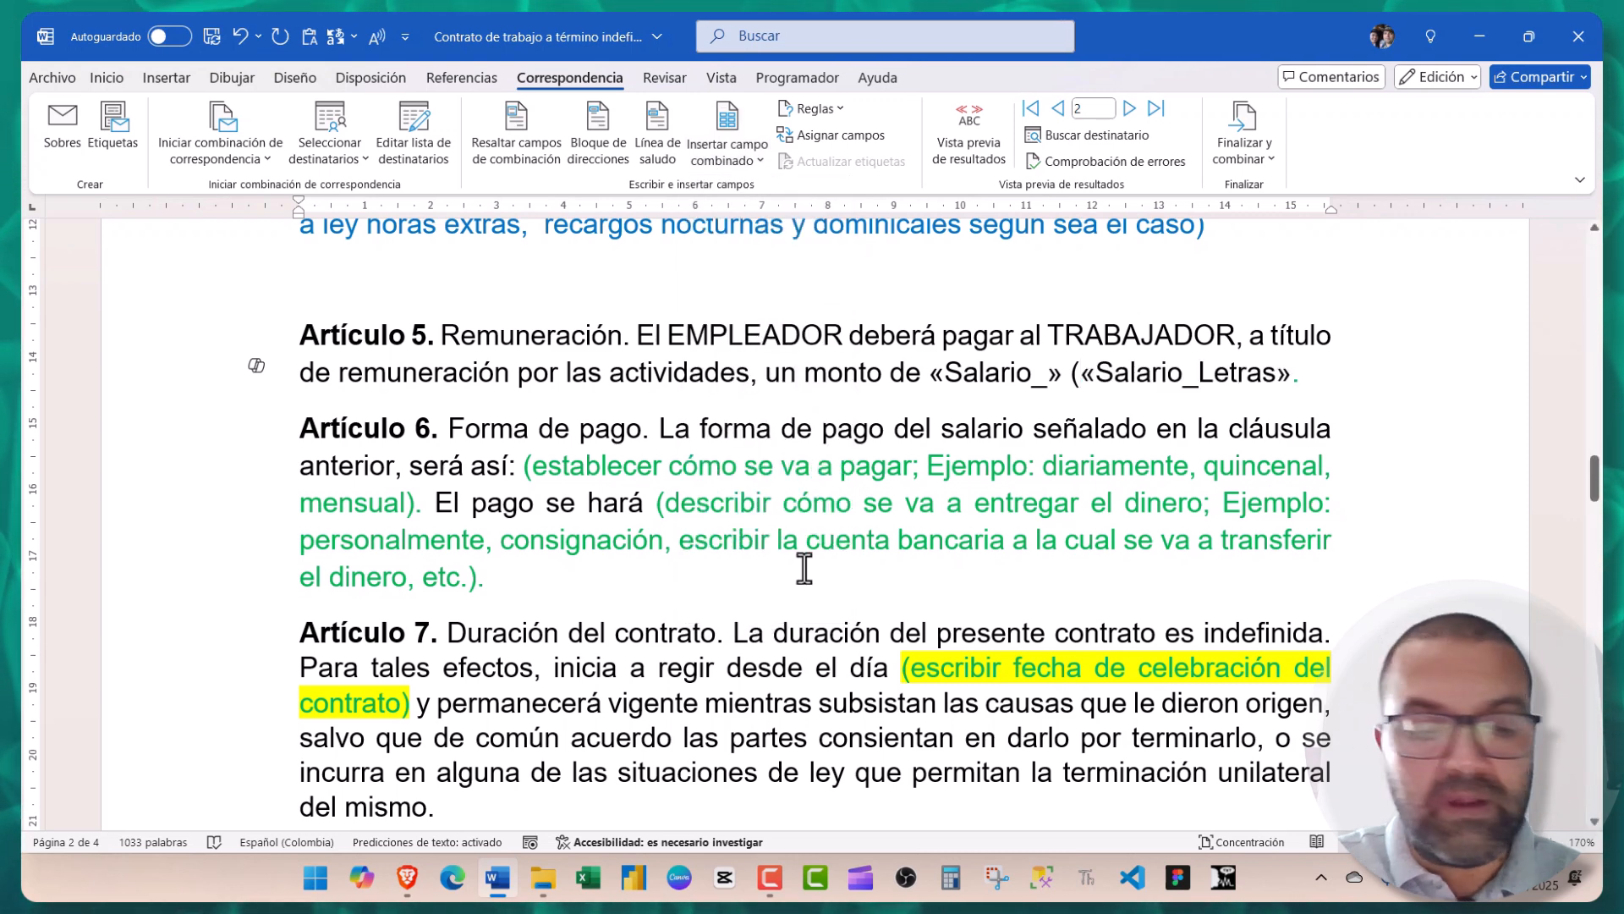
text())
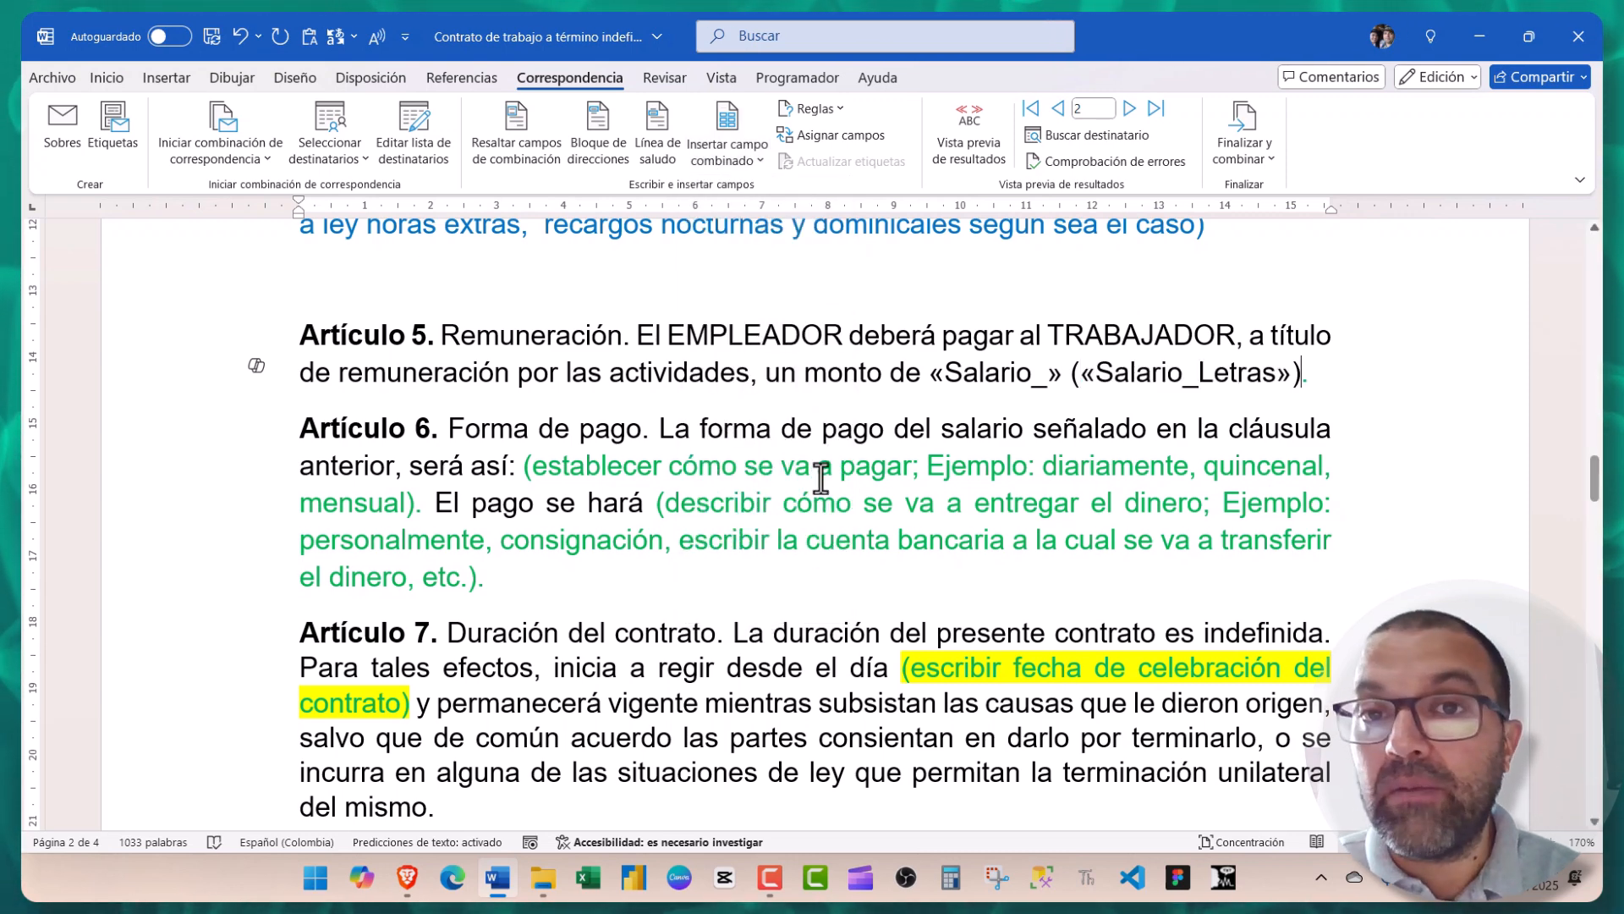
- Preview the salary clause and add a $ sign before the salary amount
click(954, 149)
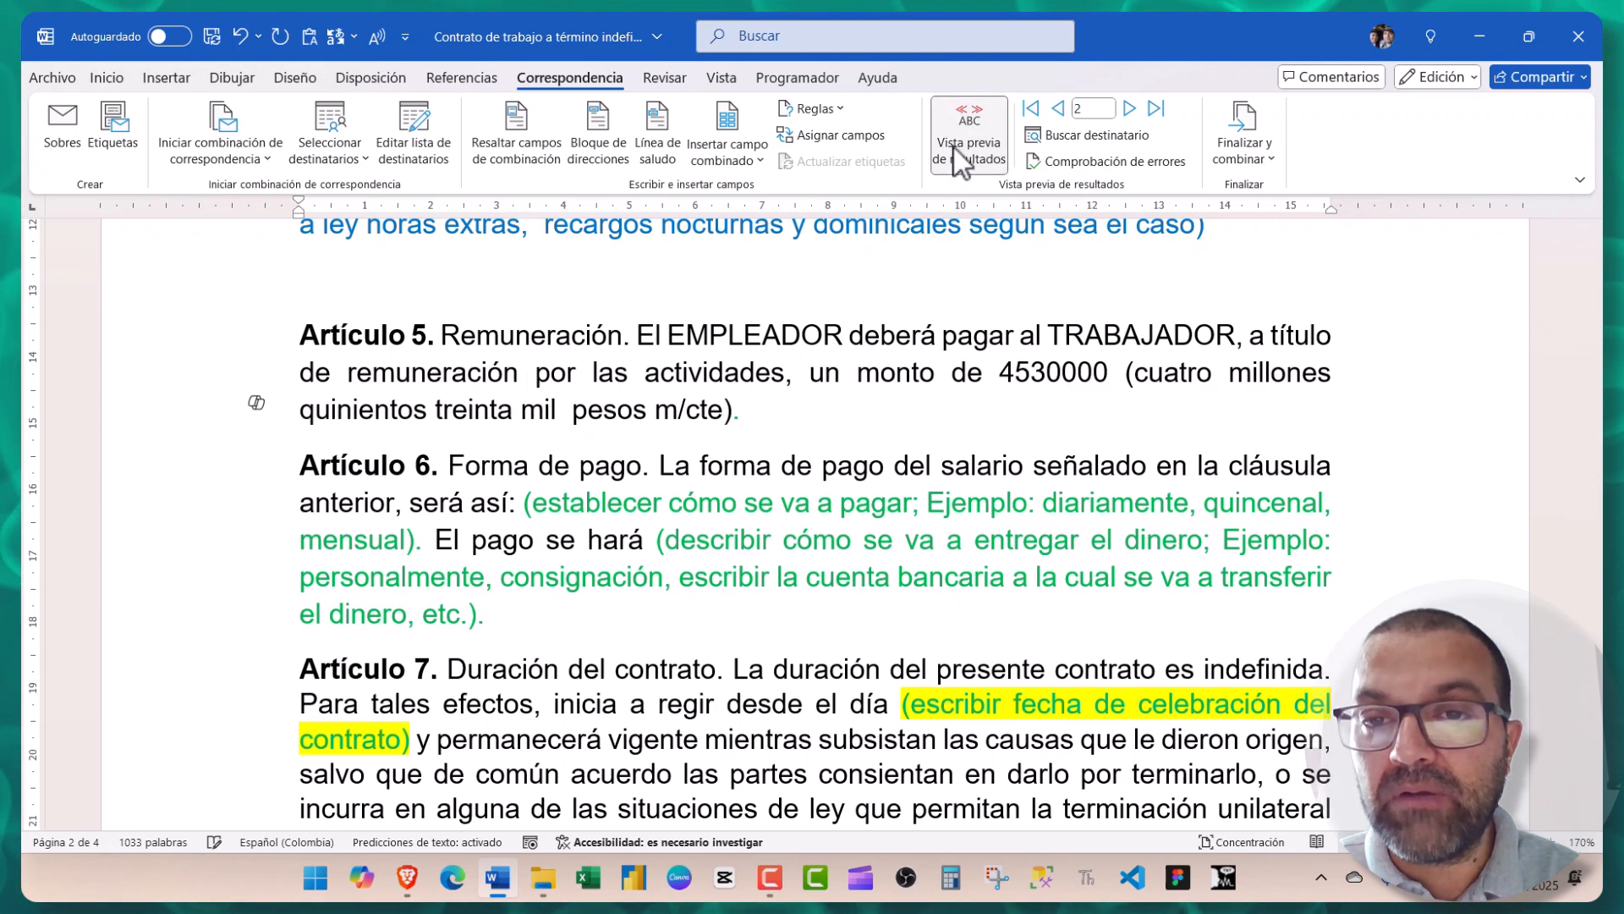
click(1004, 372)
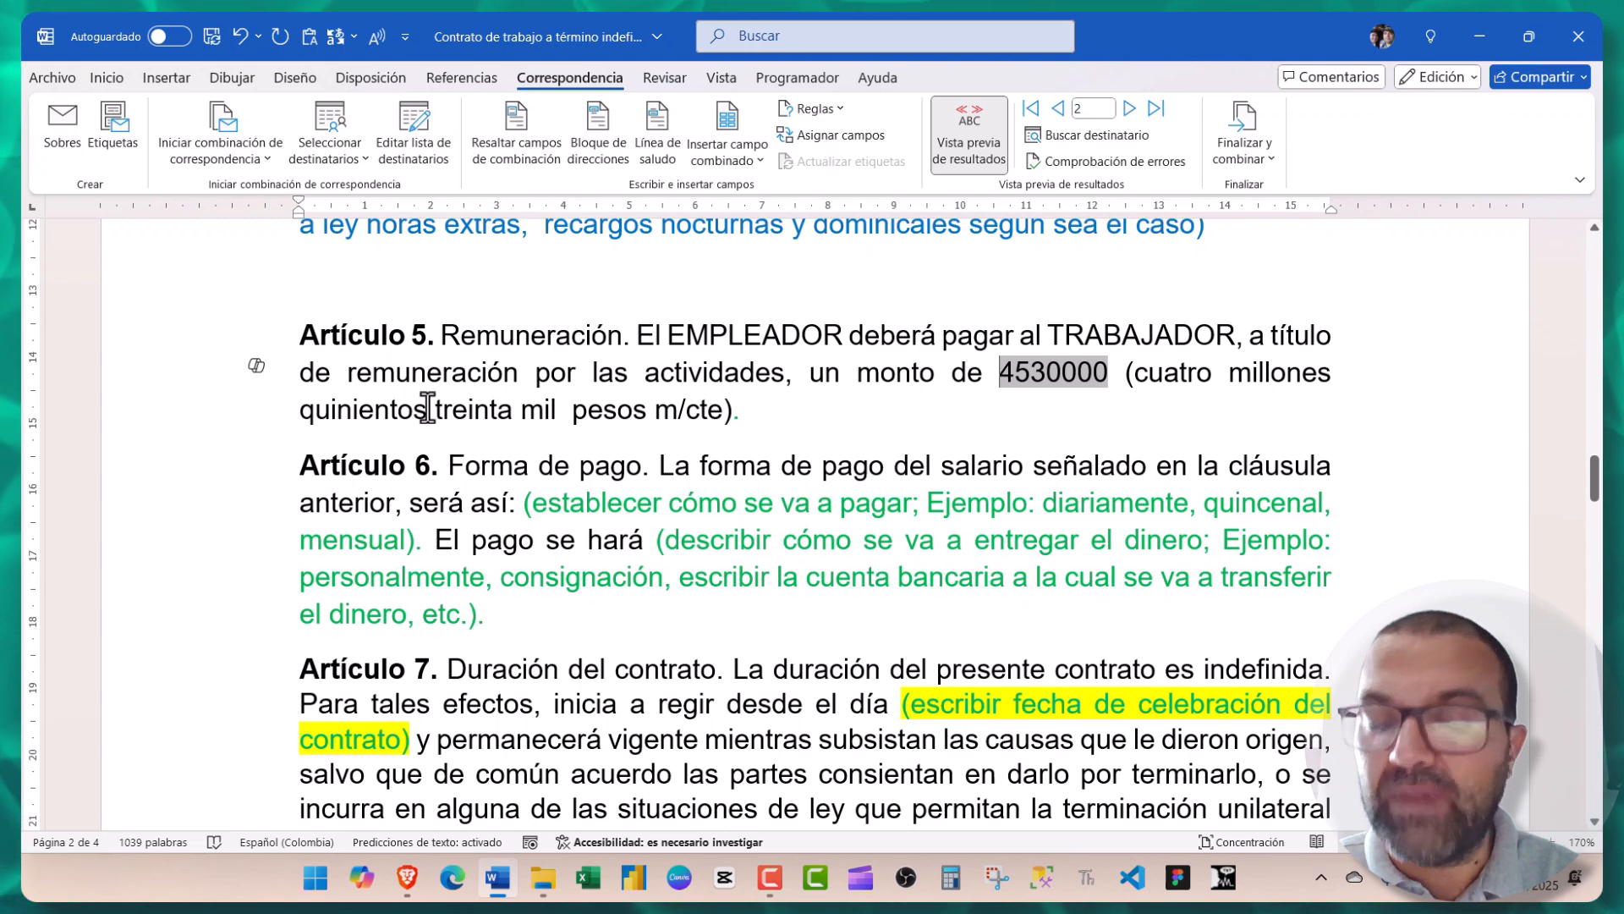
click(994, 372)
text($)
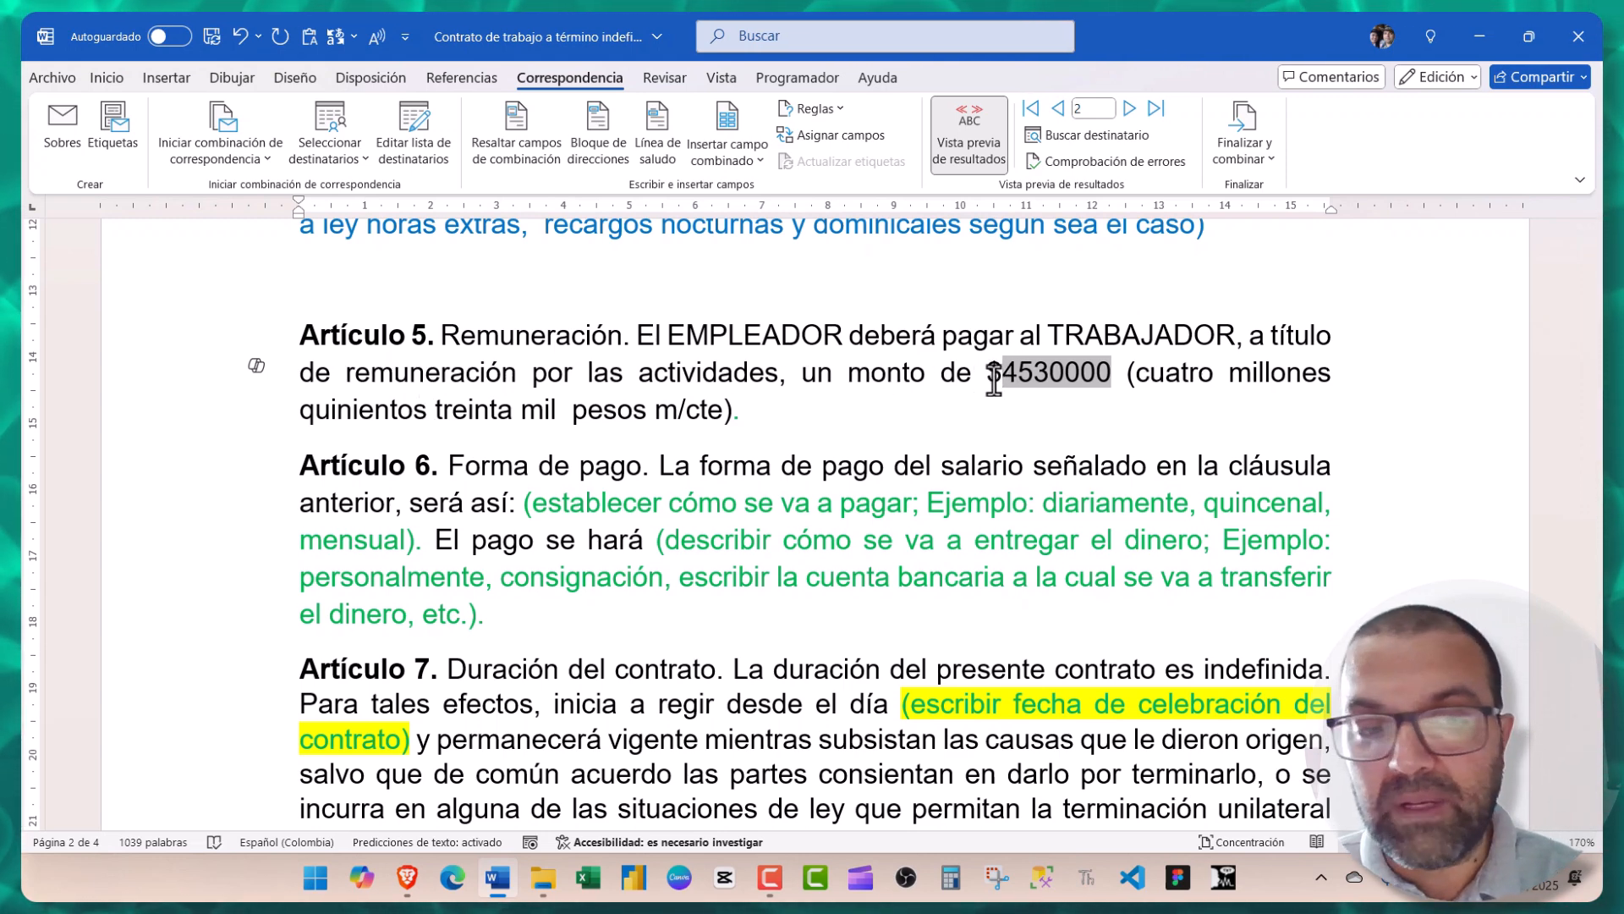
click(977, 136)
- Step the preview through records 3 and 1, back to 2, and return to the top
scroll(925, 537, down, 3)
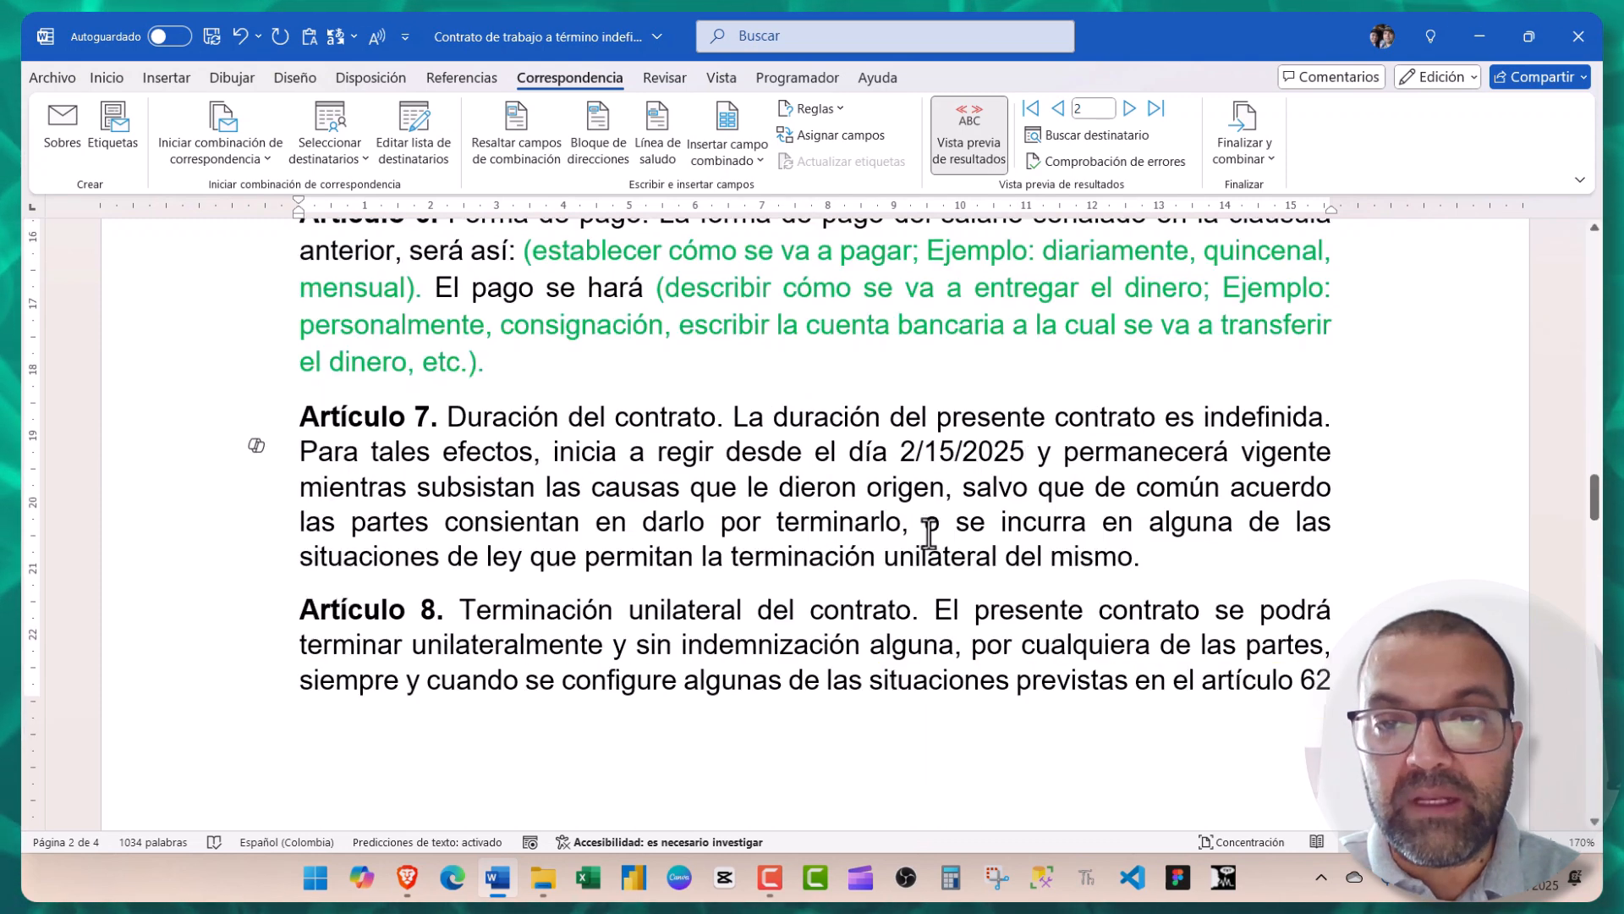
scroll(928, 533, up, 4)
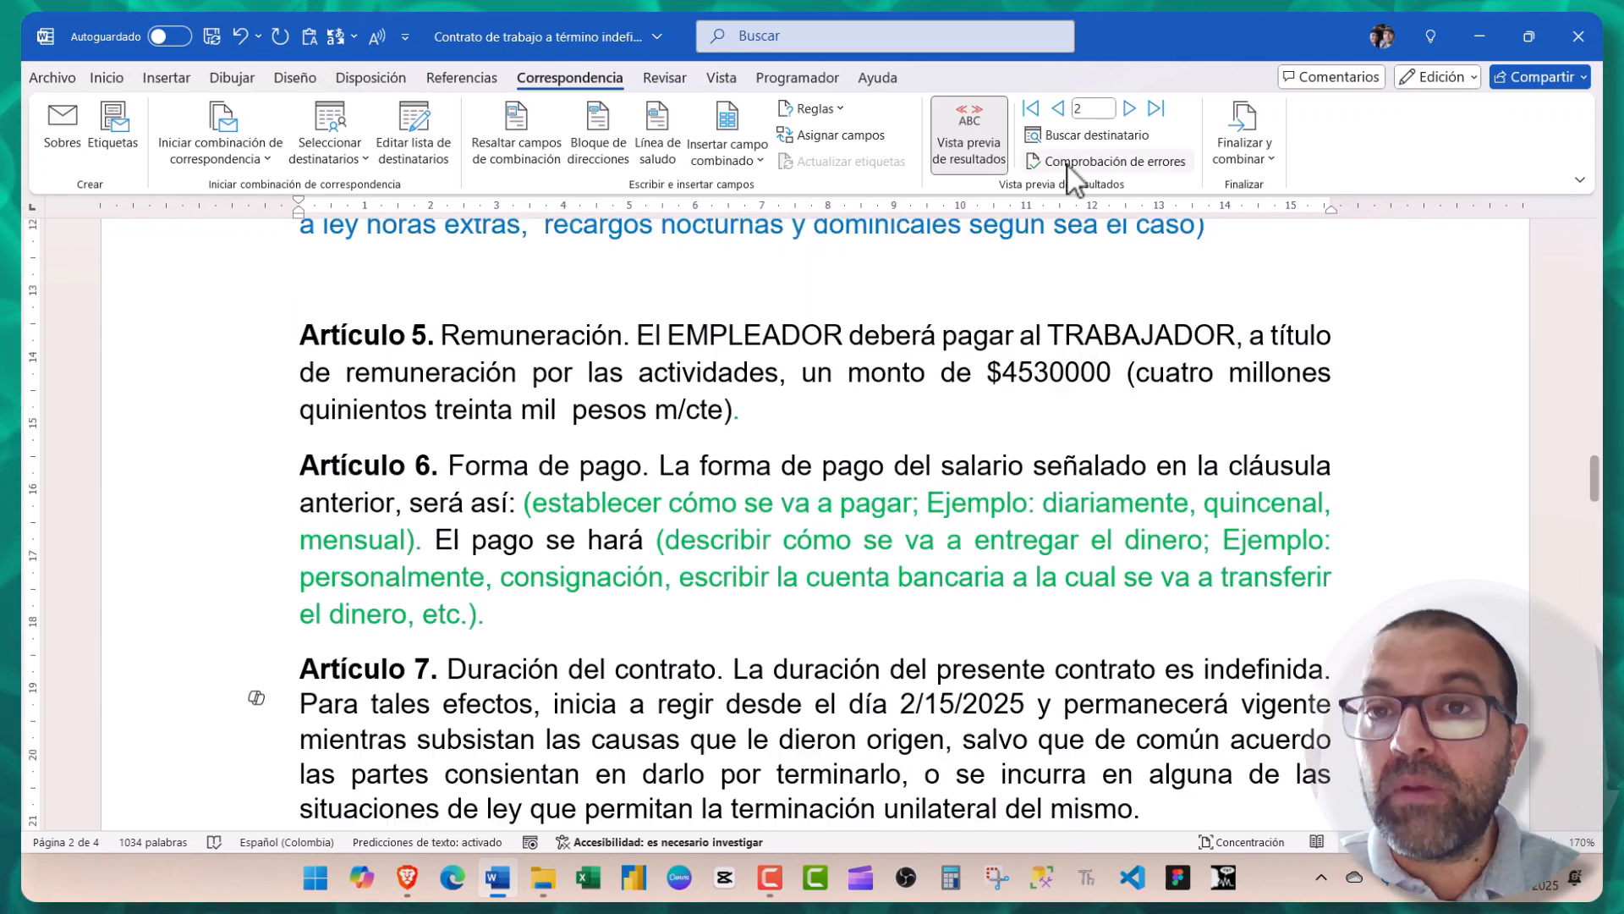
click(1130, 110)
click(1129, 110)
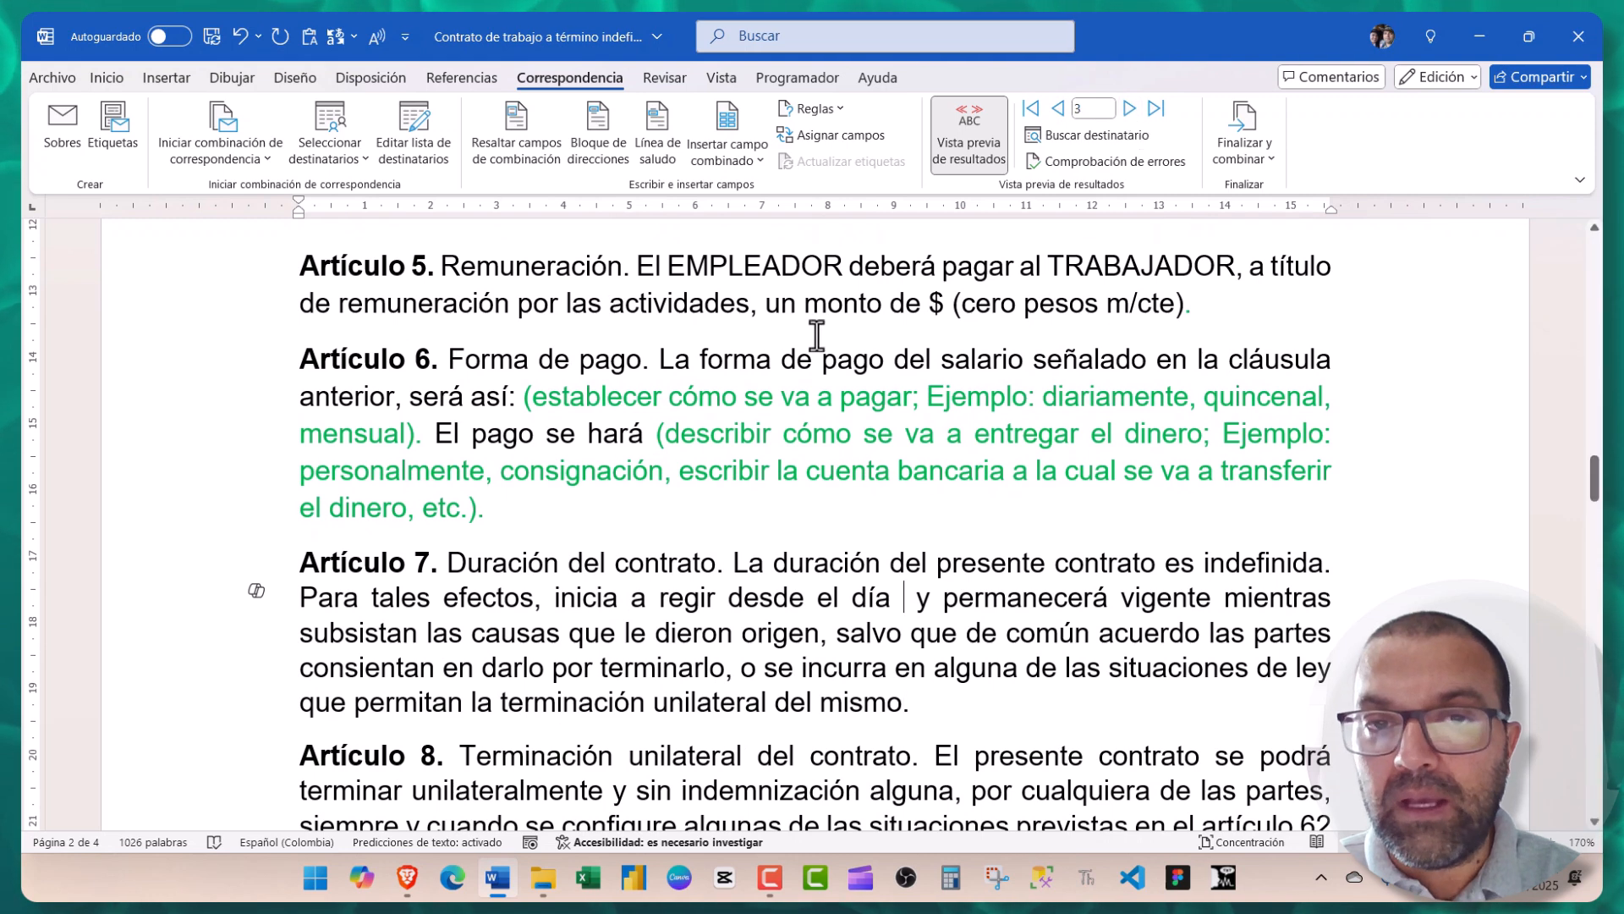
click(1059, 110)
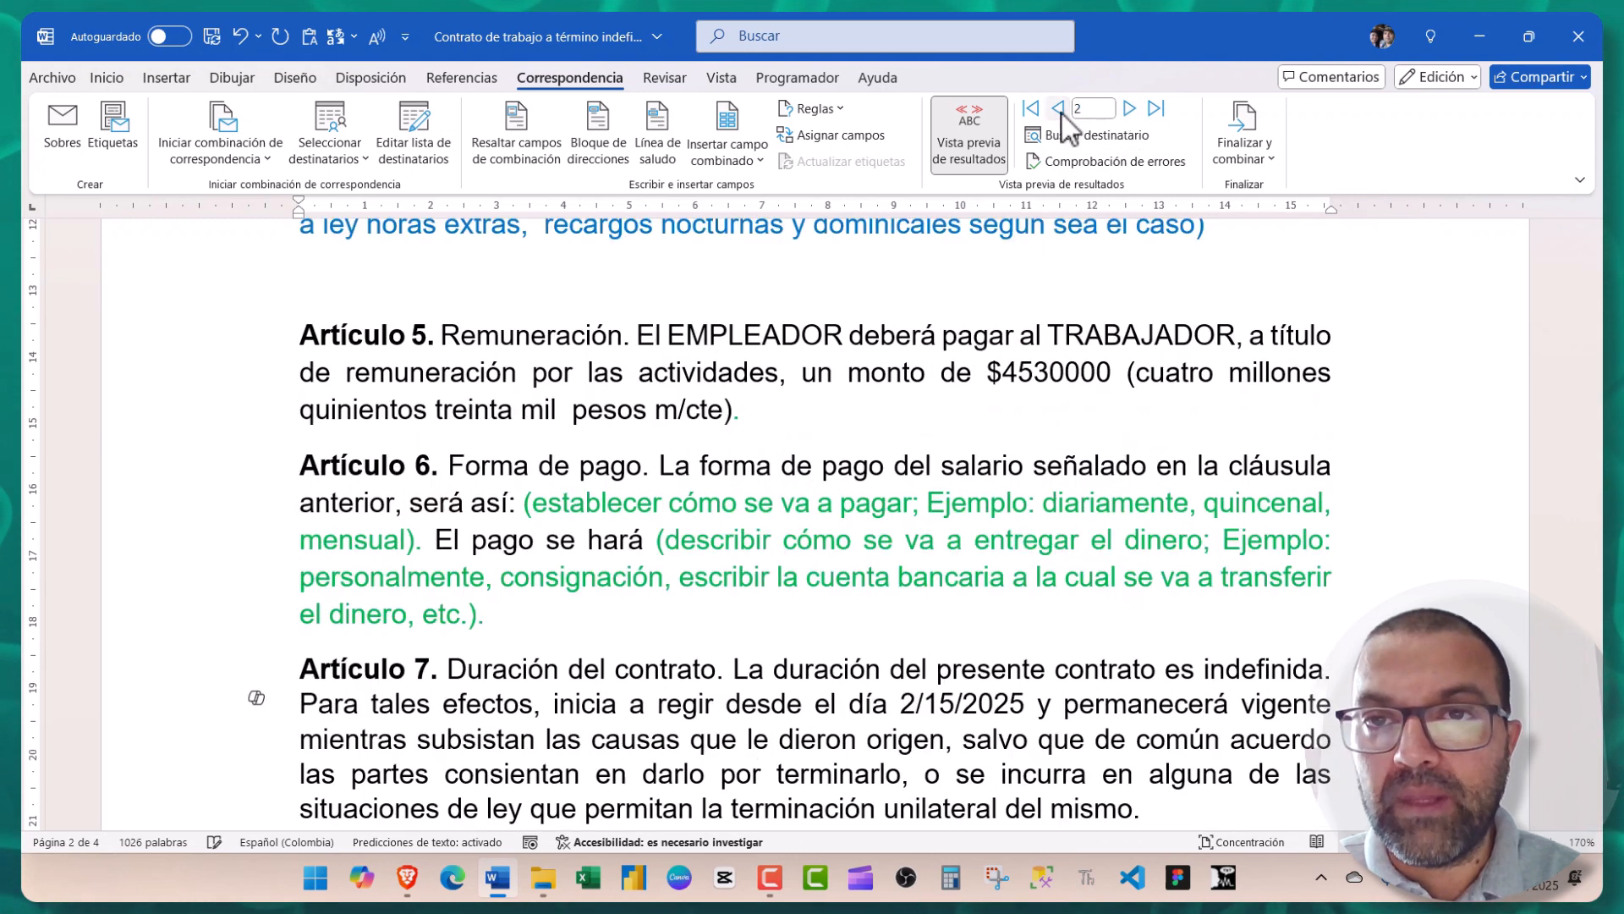
click(1059, 110)
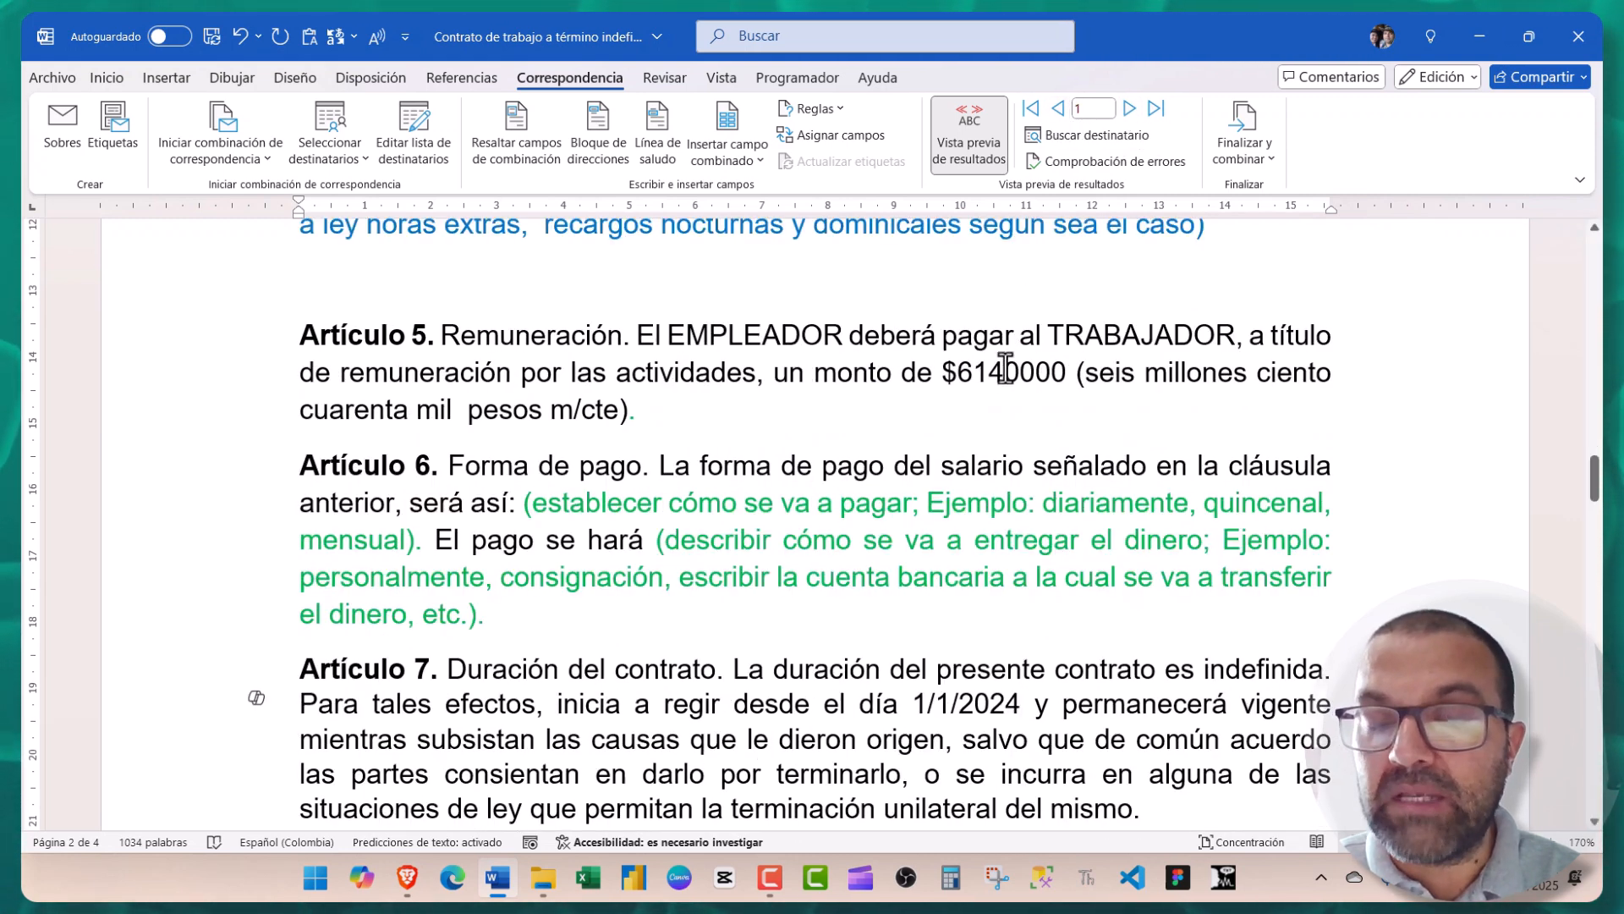
click(1130, 110)
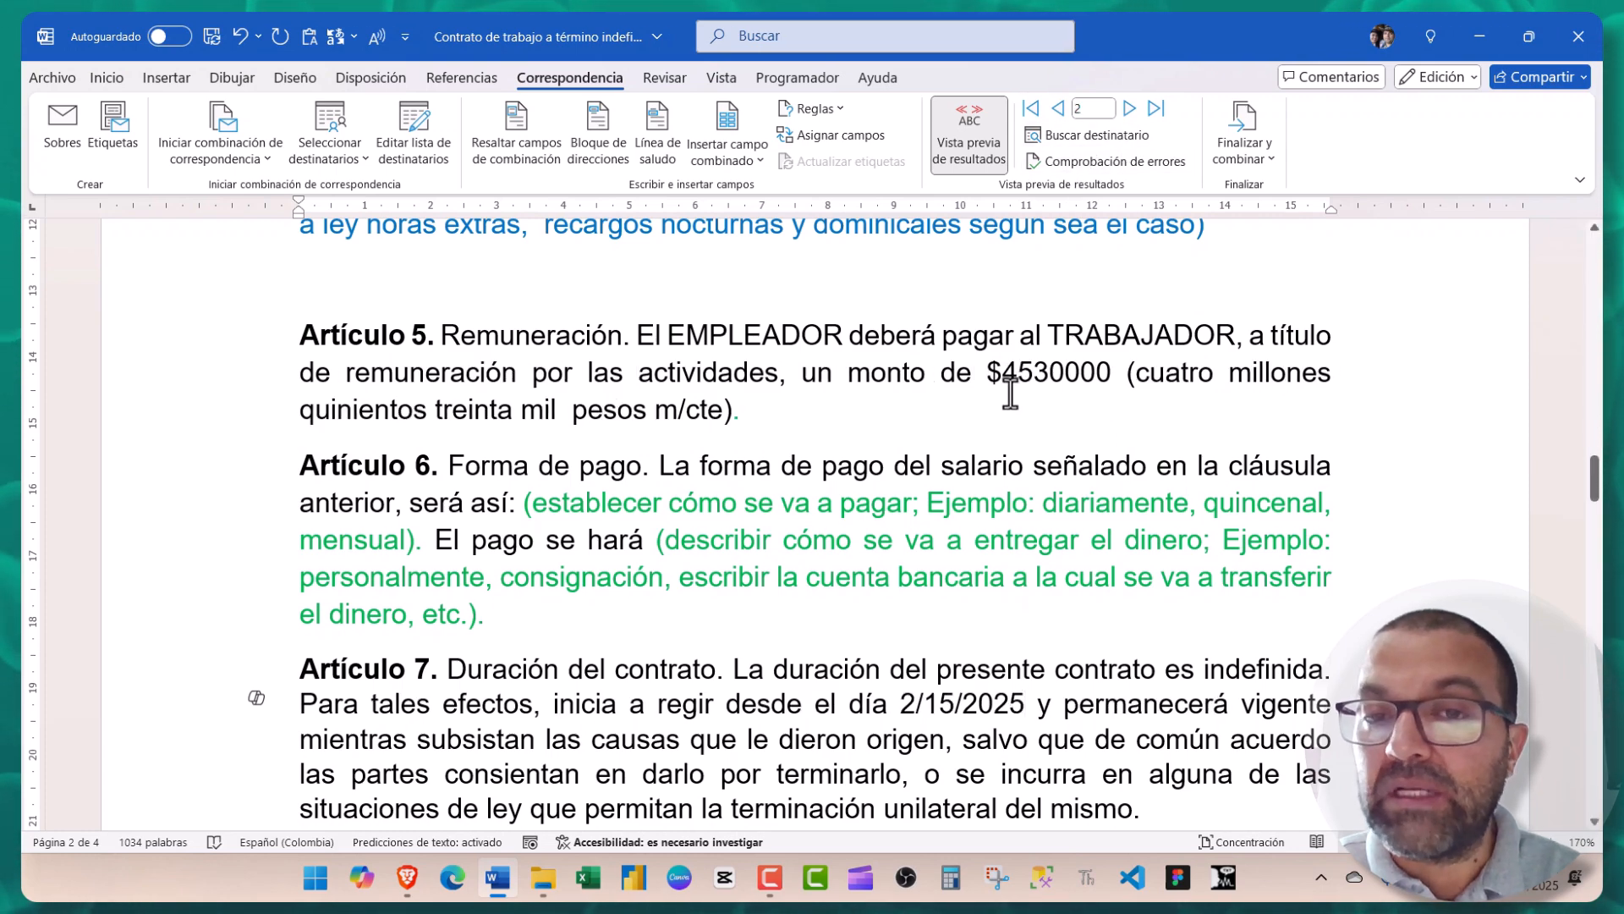
scroll(660, 472, up, 15)
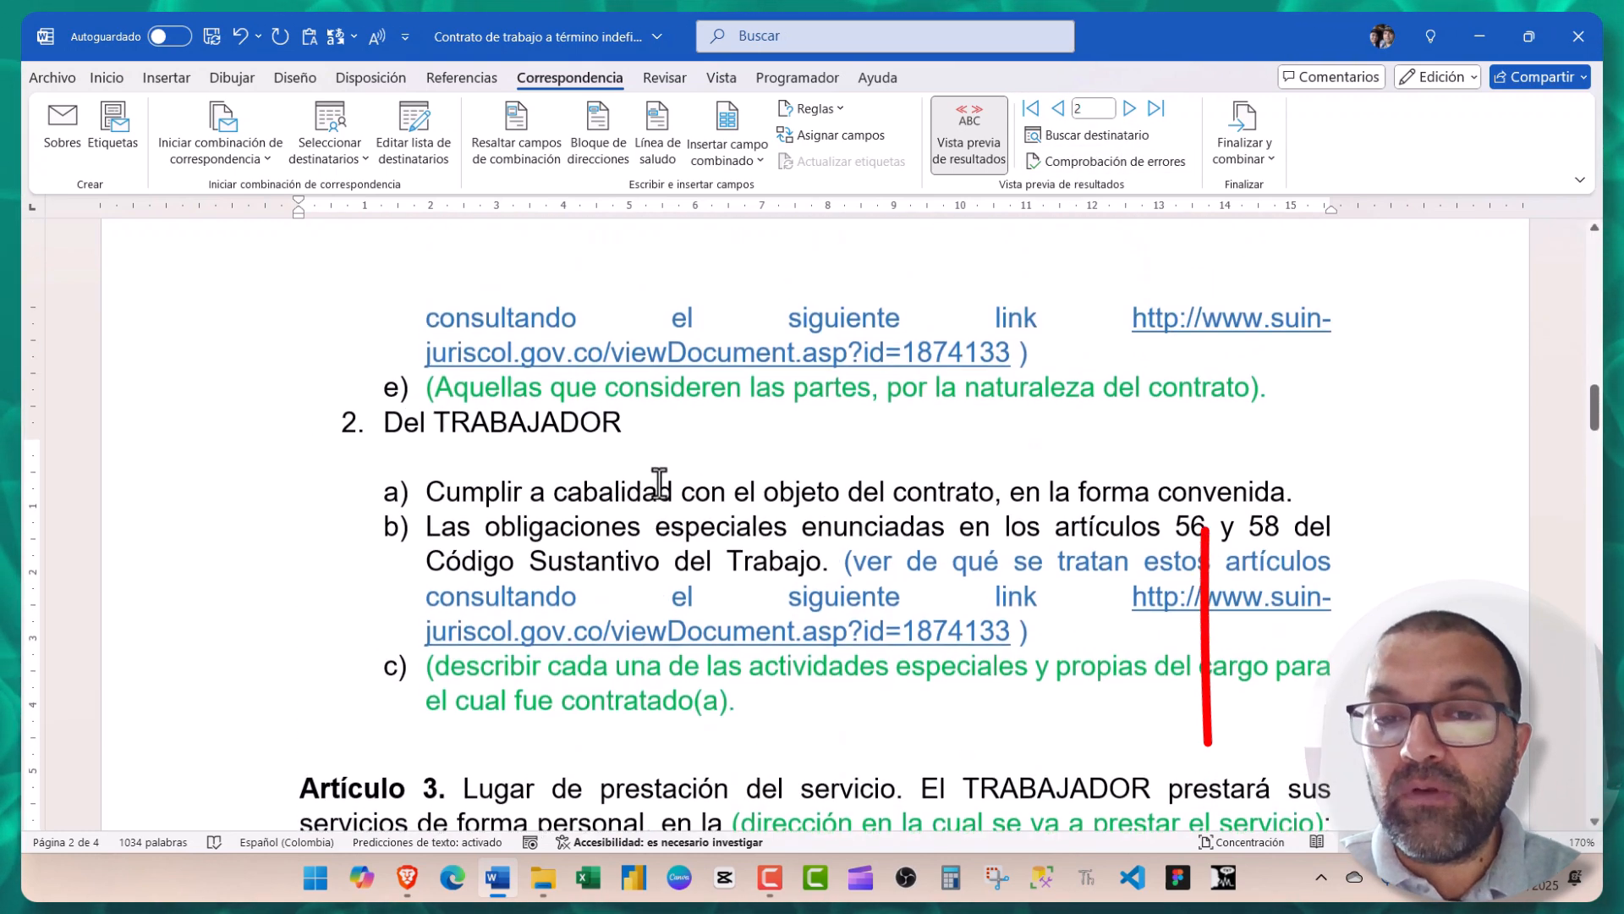
scroll(665, 469, up, 6)
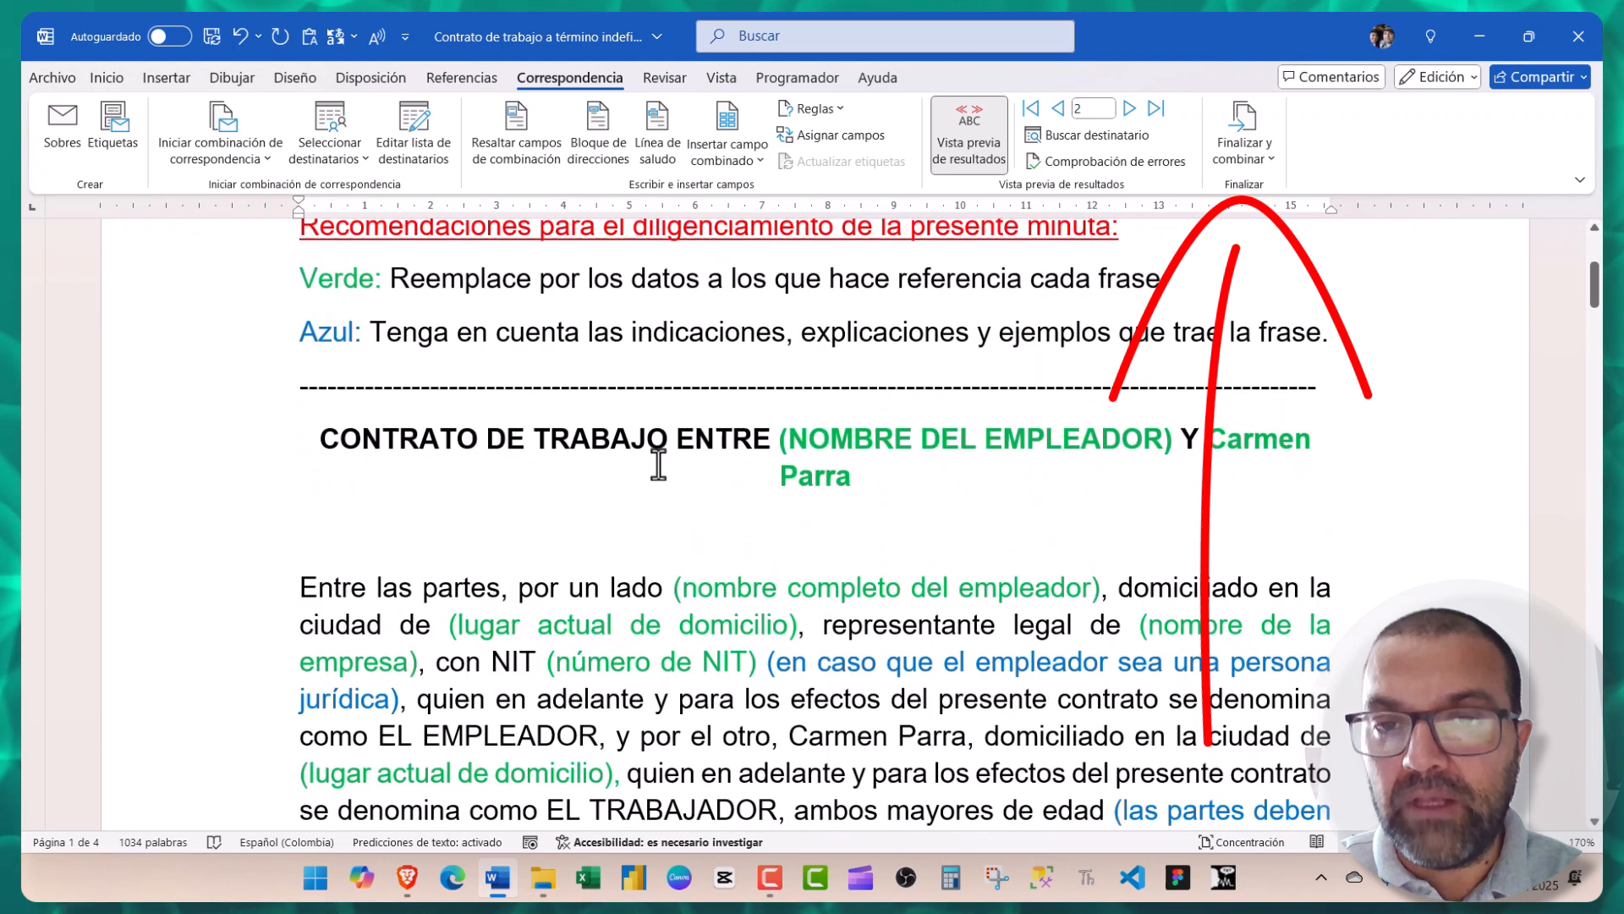
- Set up individual documents for records 1 to 2, cancel the merge, and close the contract
click(1250, 159)
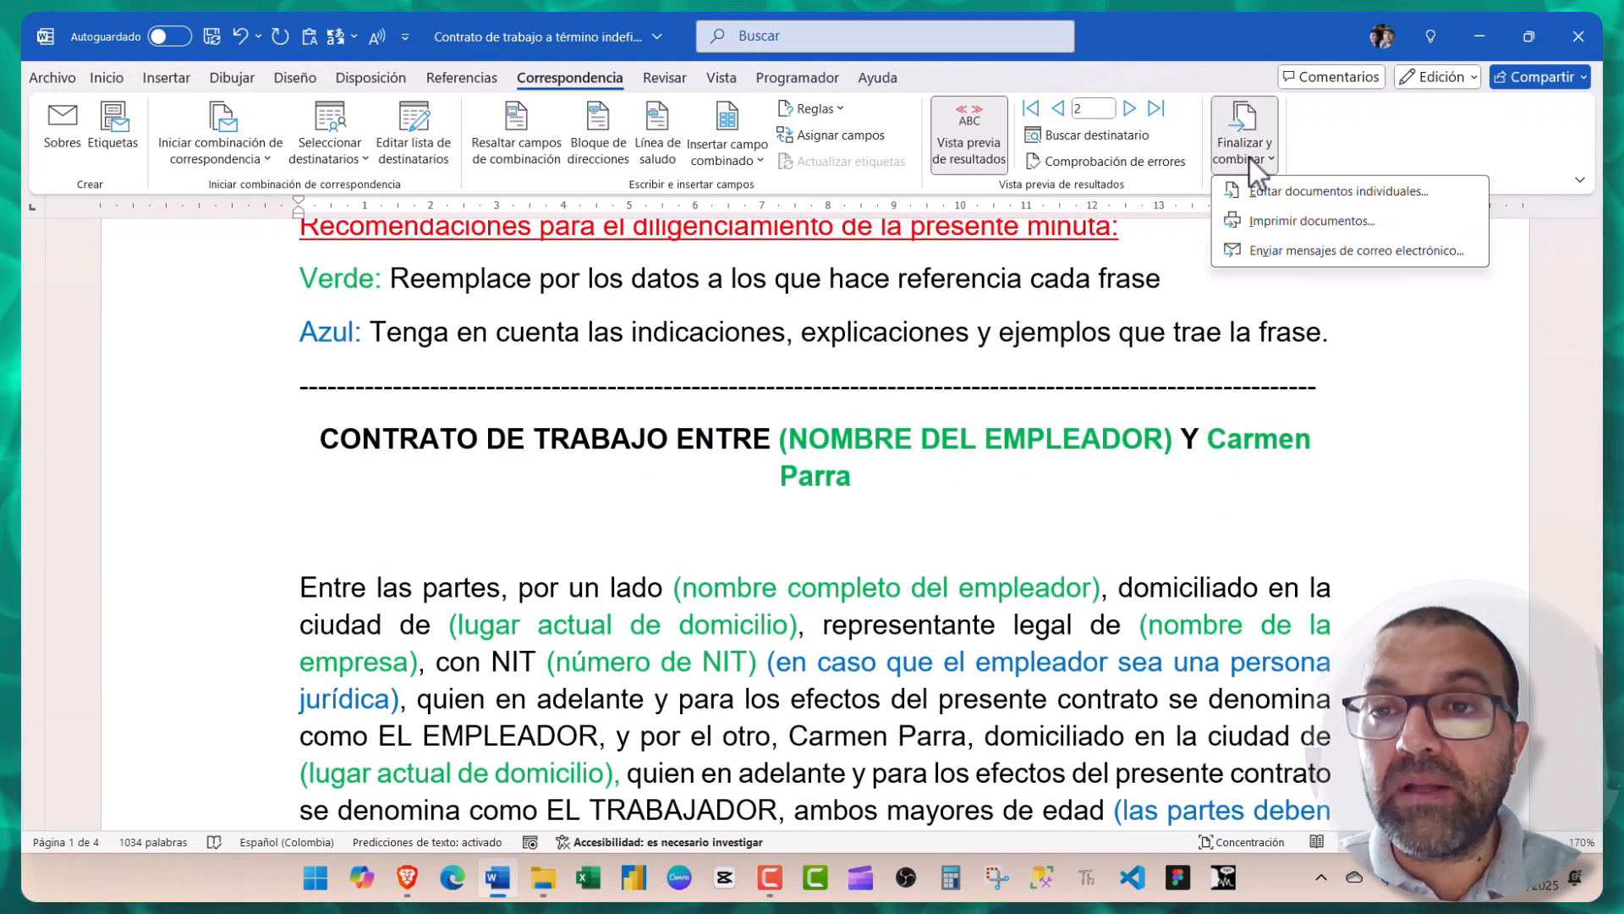
click(1262, 195)
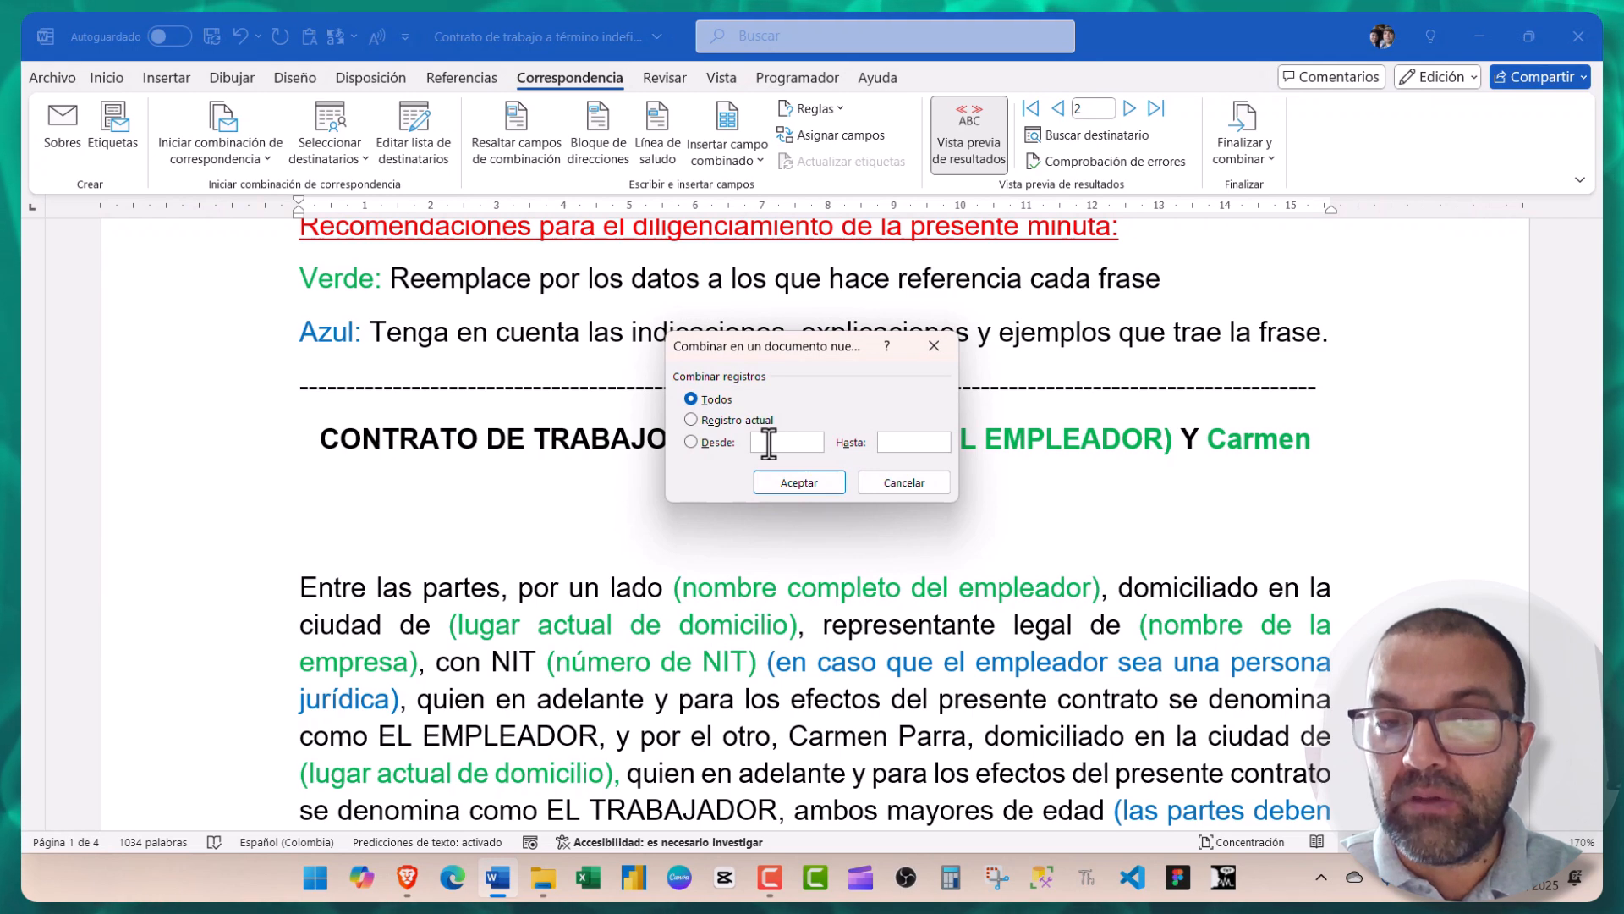
text(1)
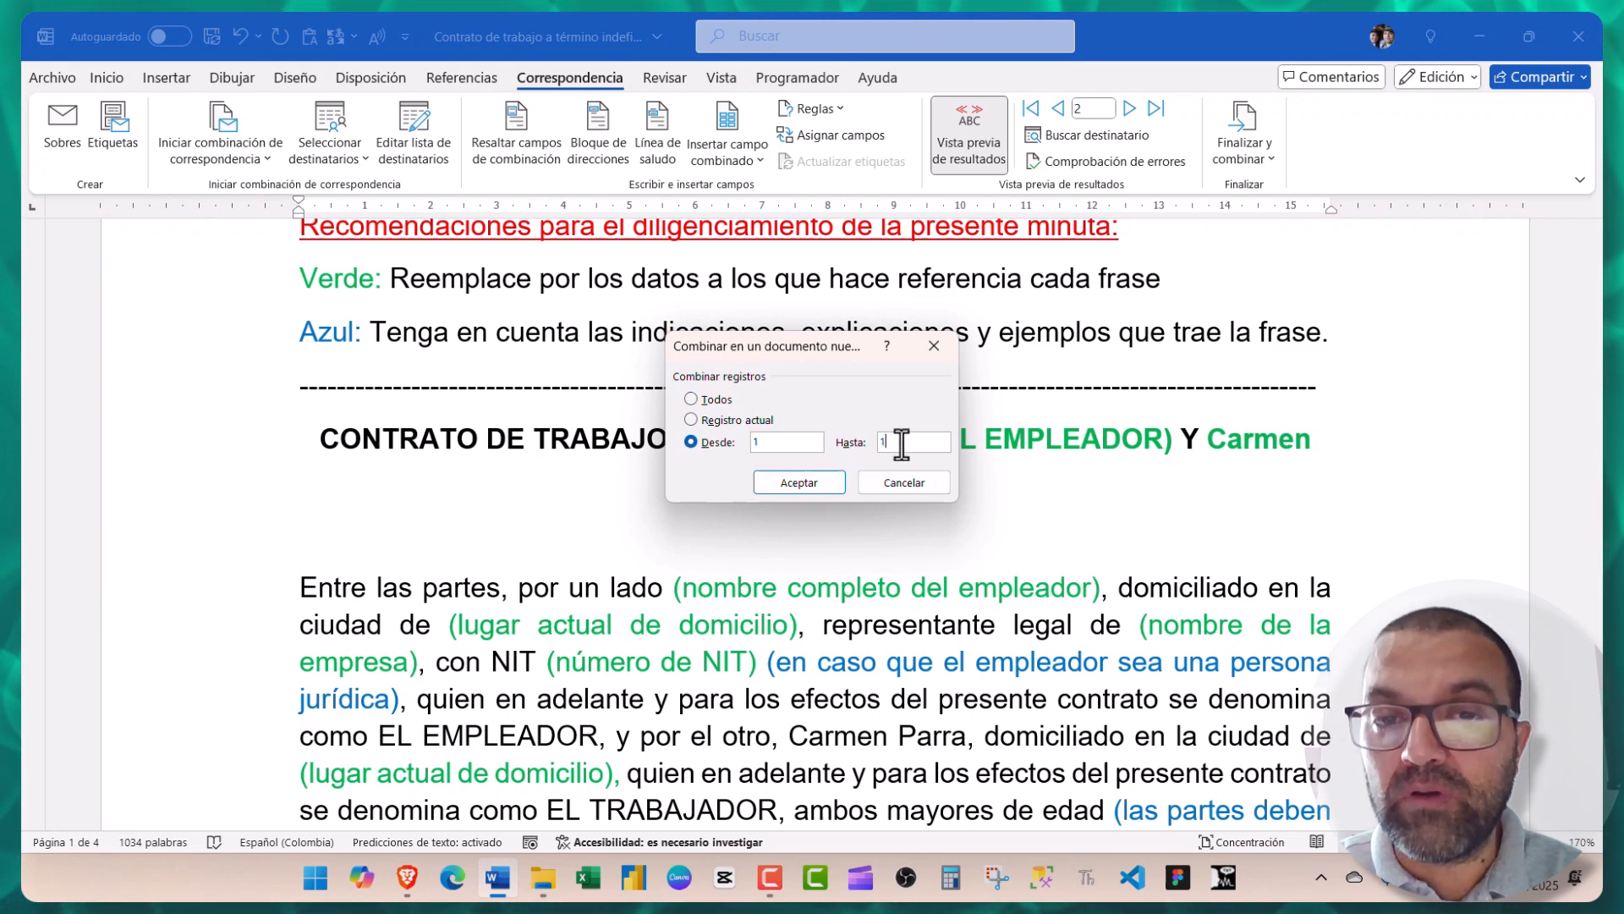
click(886, 443)
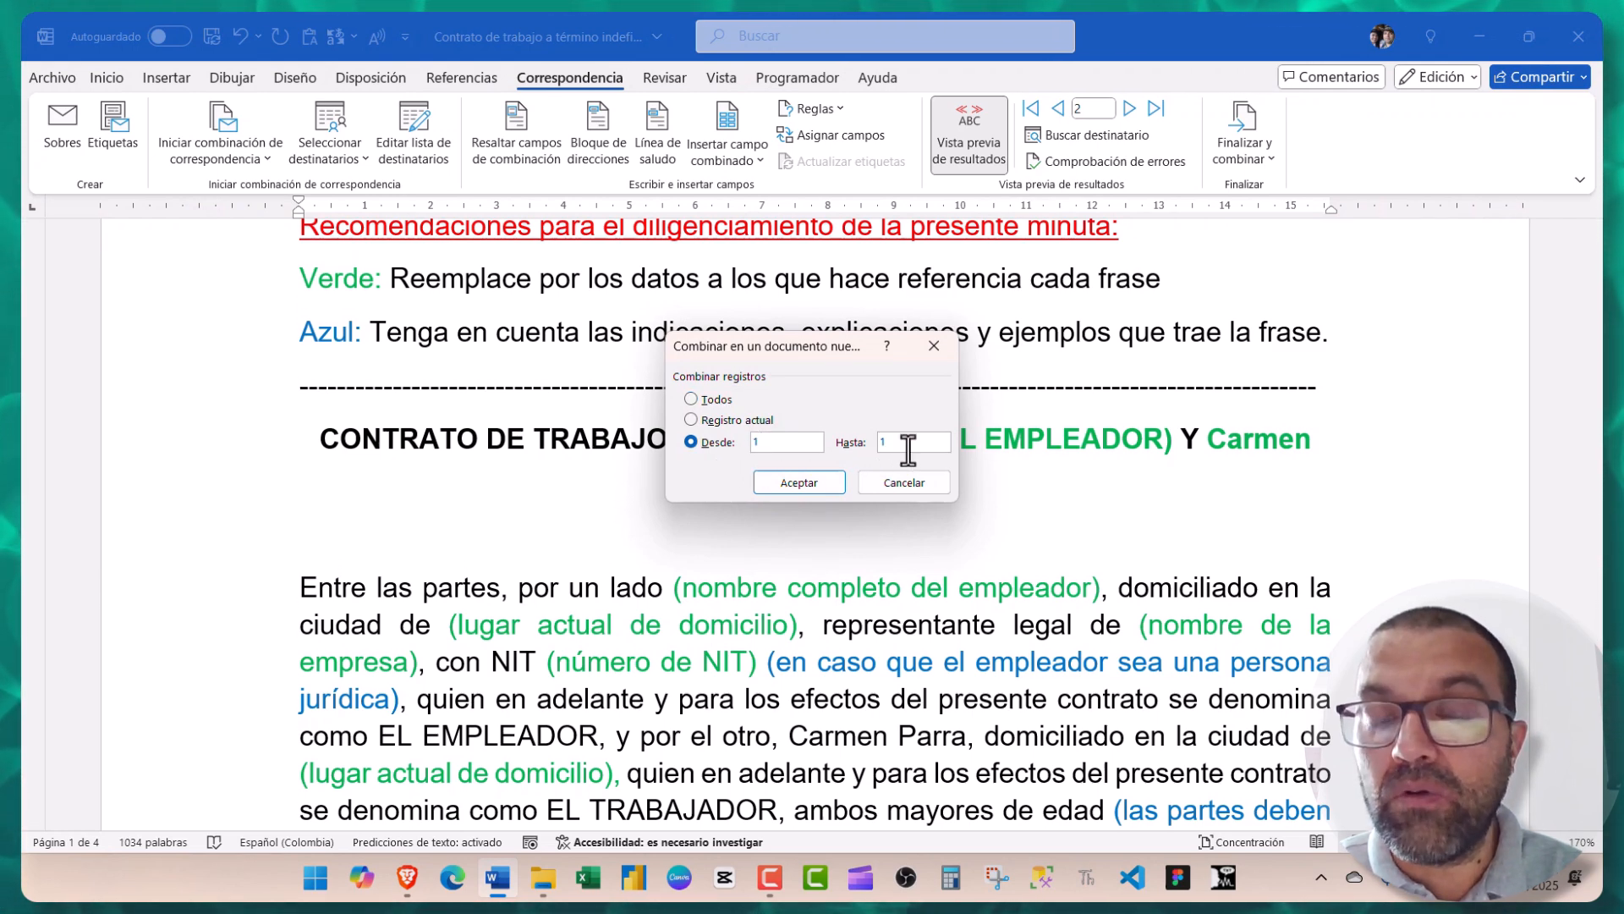
key(BackSpace)
text(1)
double_click(884, 442)
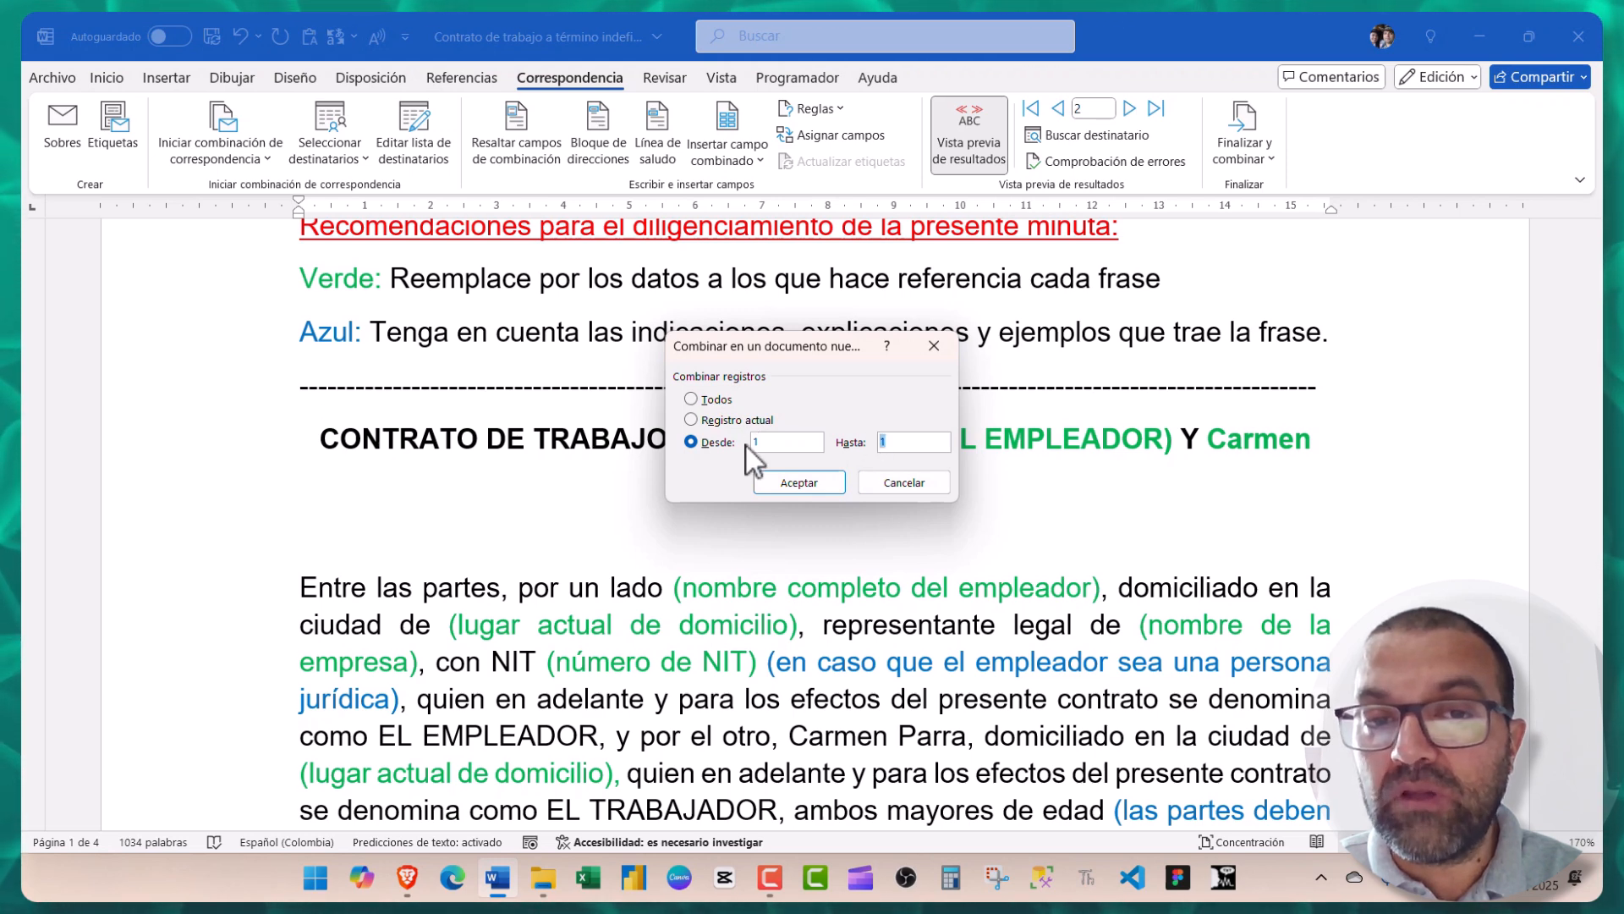
text(2)
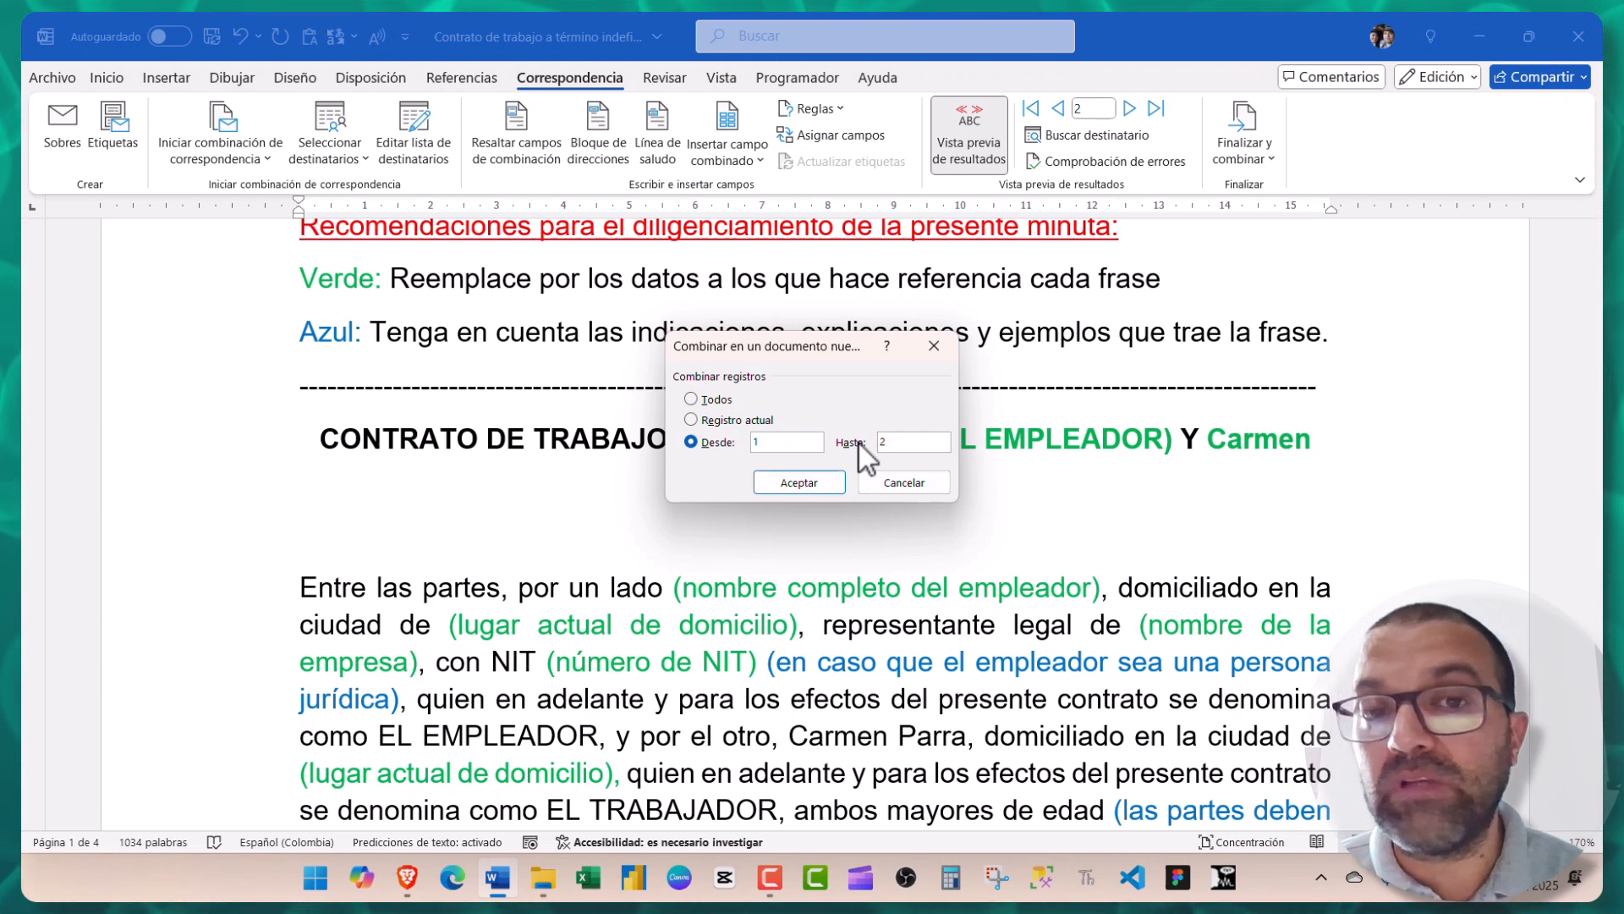
click(895, 484)
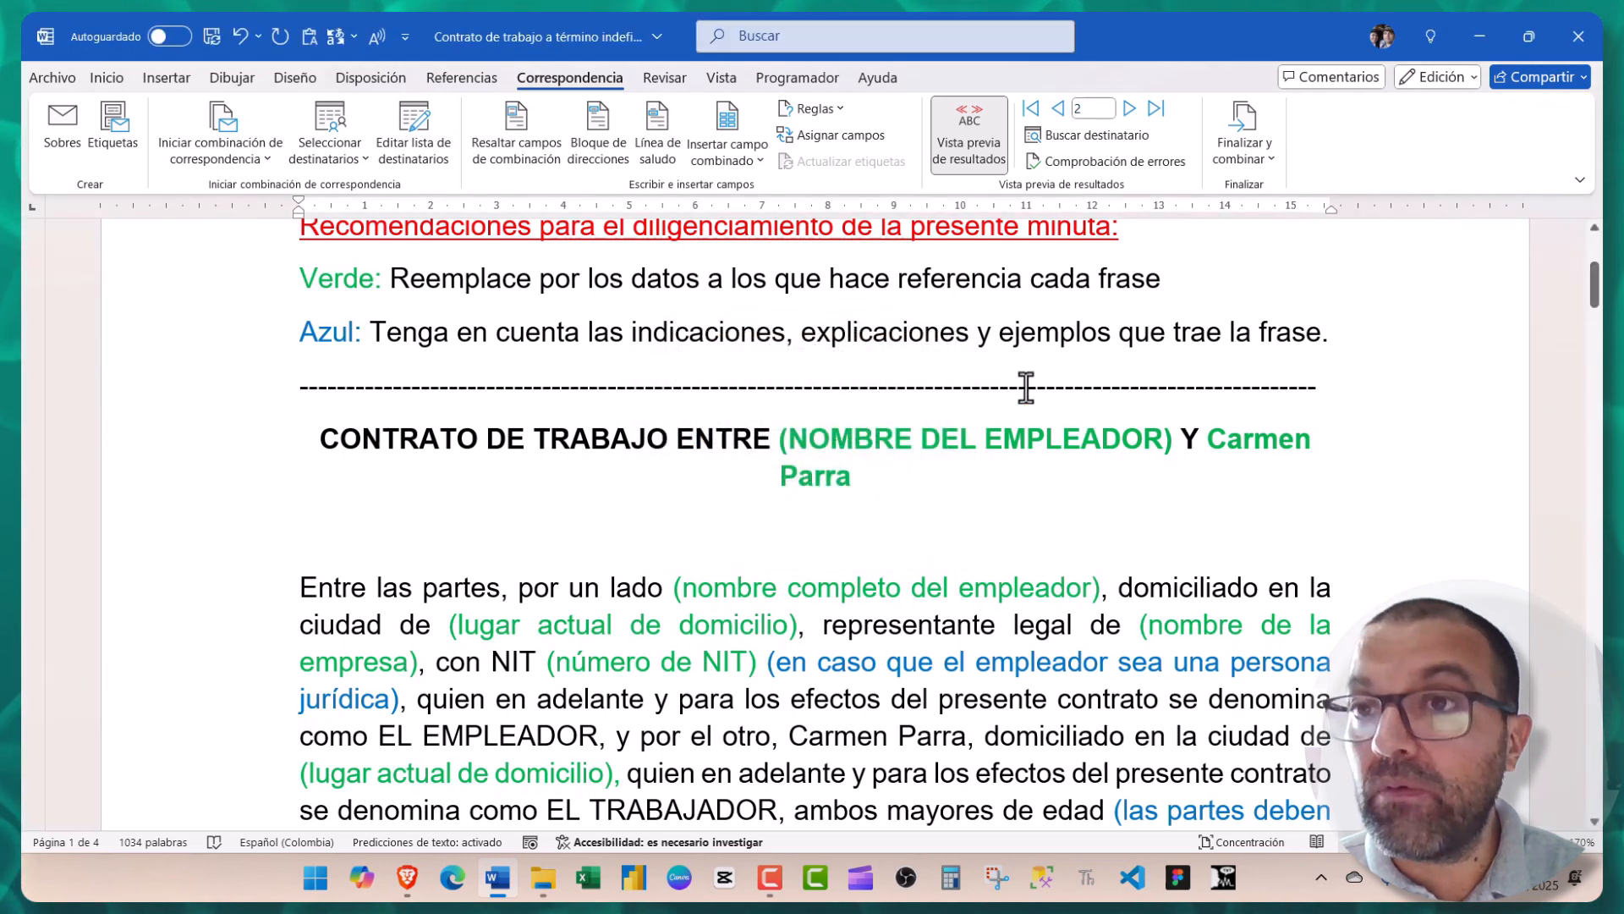
click(1579, 34)
- Save the contract changes and open the Carta Laboral document from File Explorer
click(754, 471)
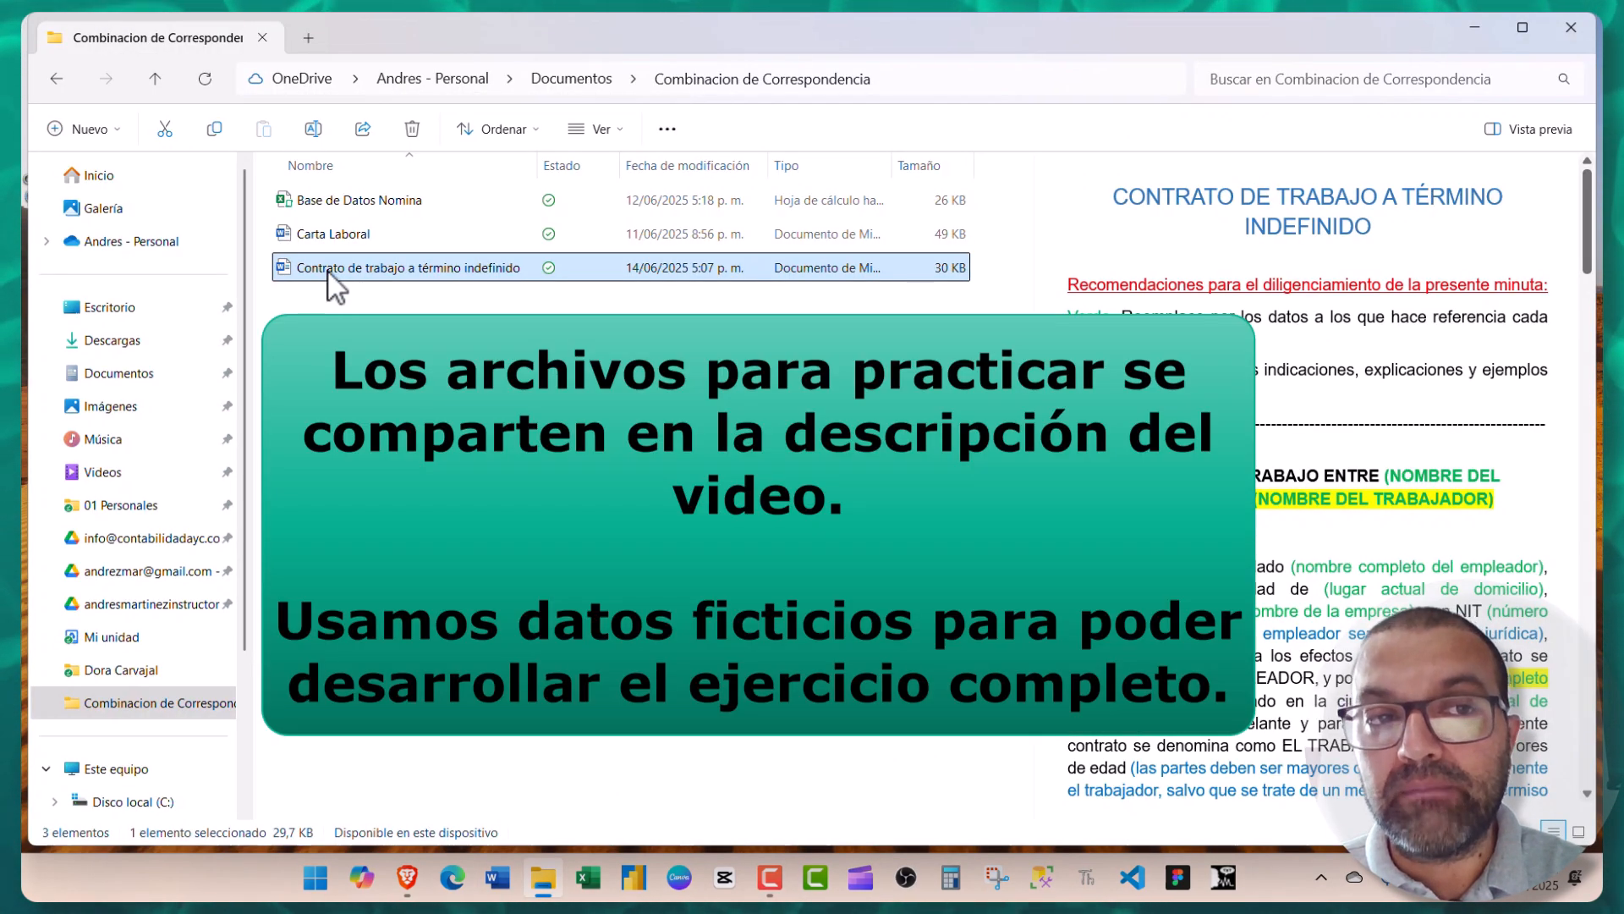
click(323, 239)
click(323, 238)
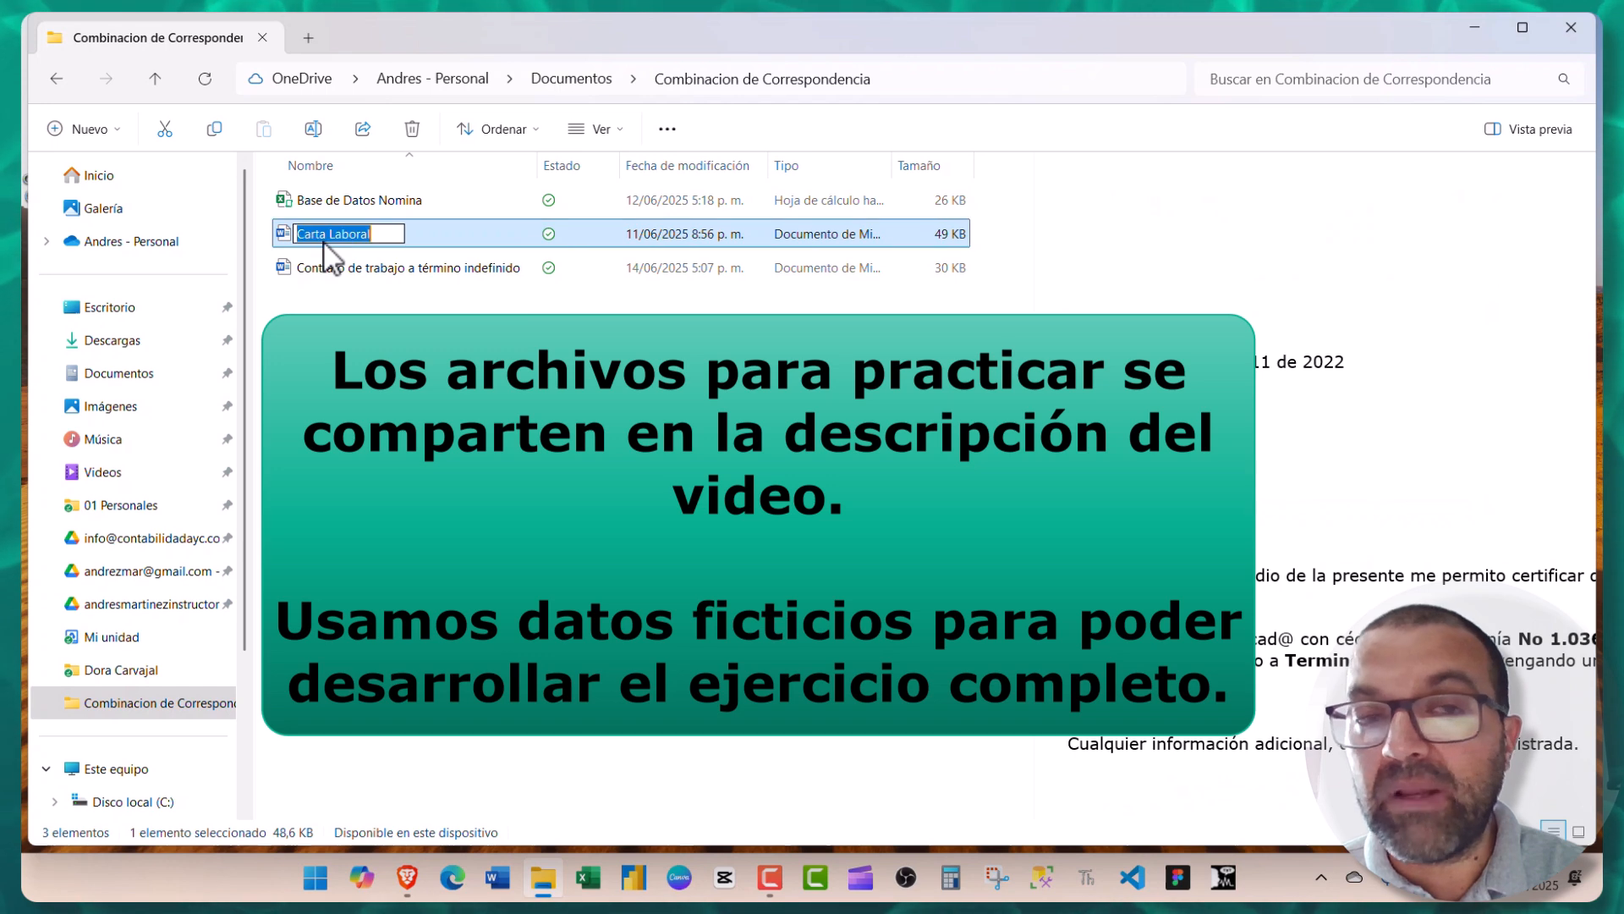
double_click(287, 241)
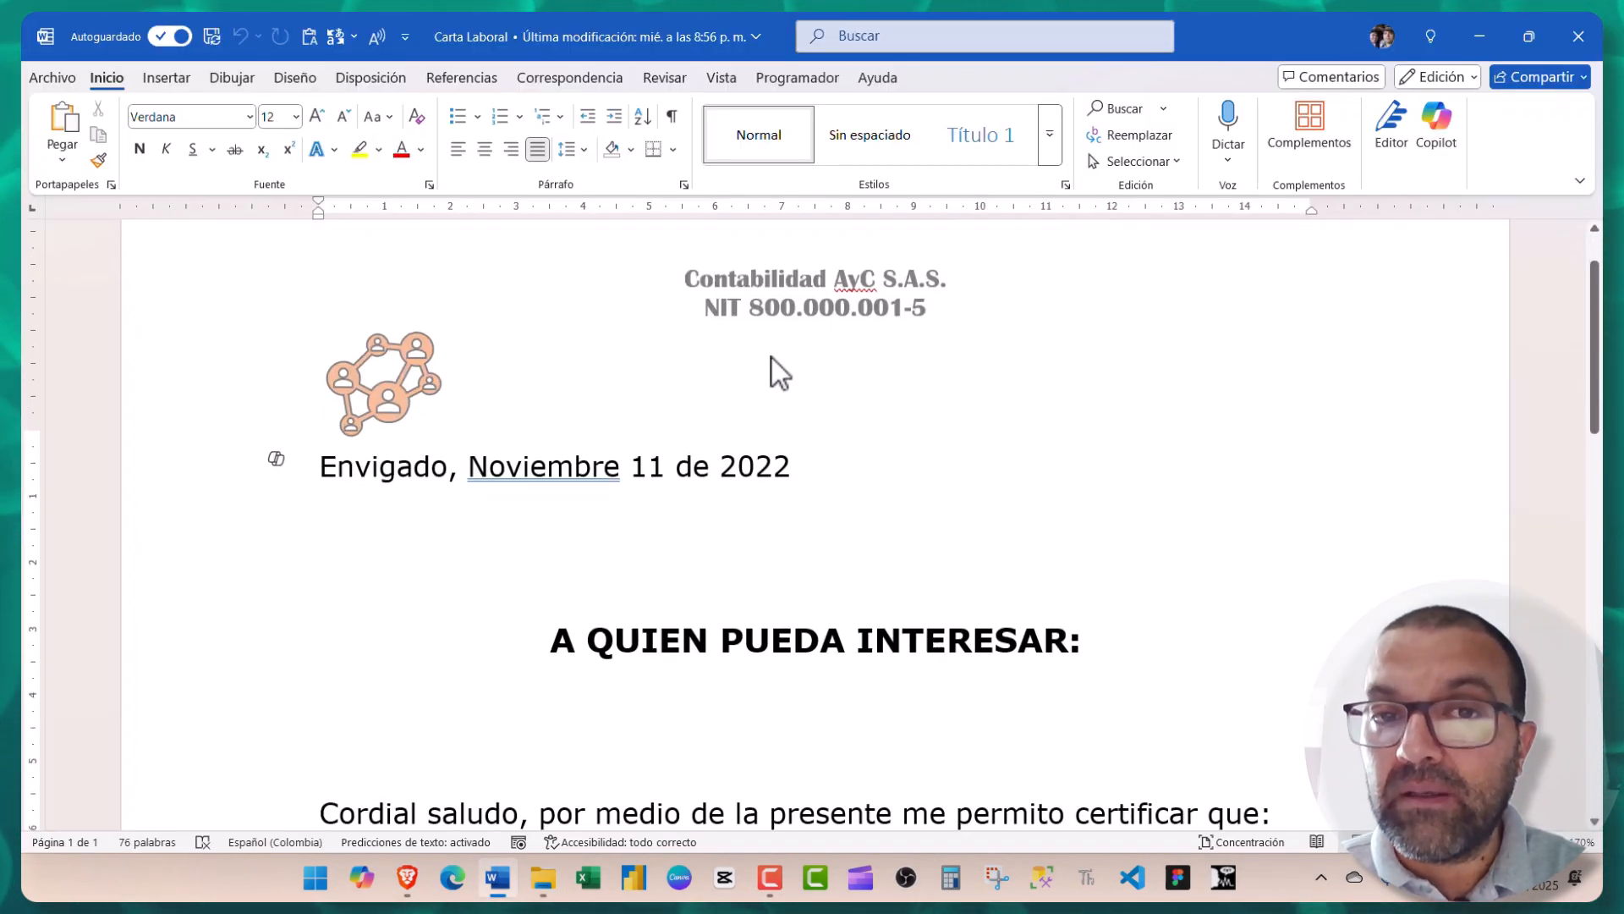
- Scroll to the letter body and select the employee name opening the certification paragraph
scroll(766, 375, down, 6)
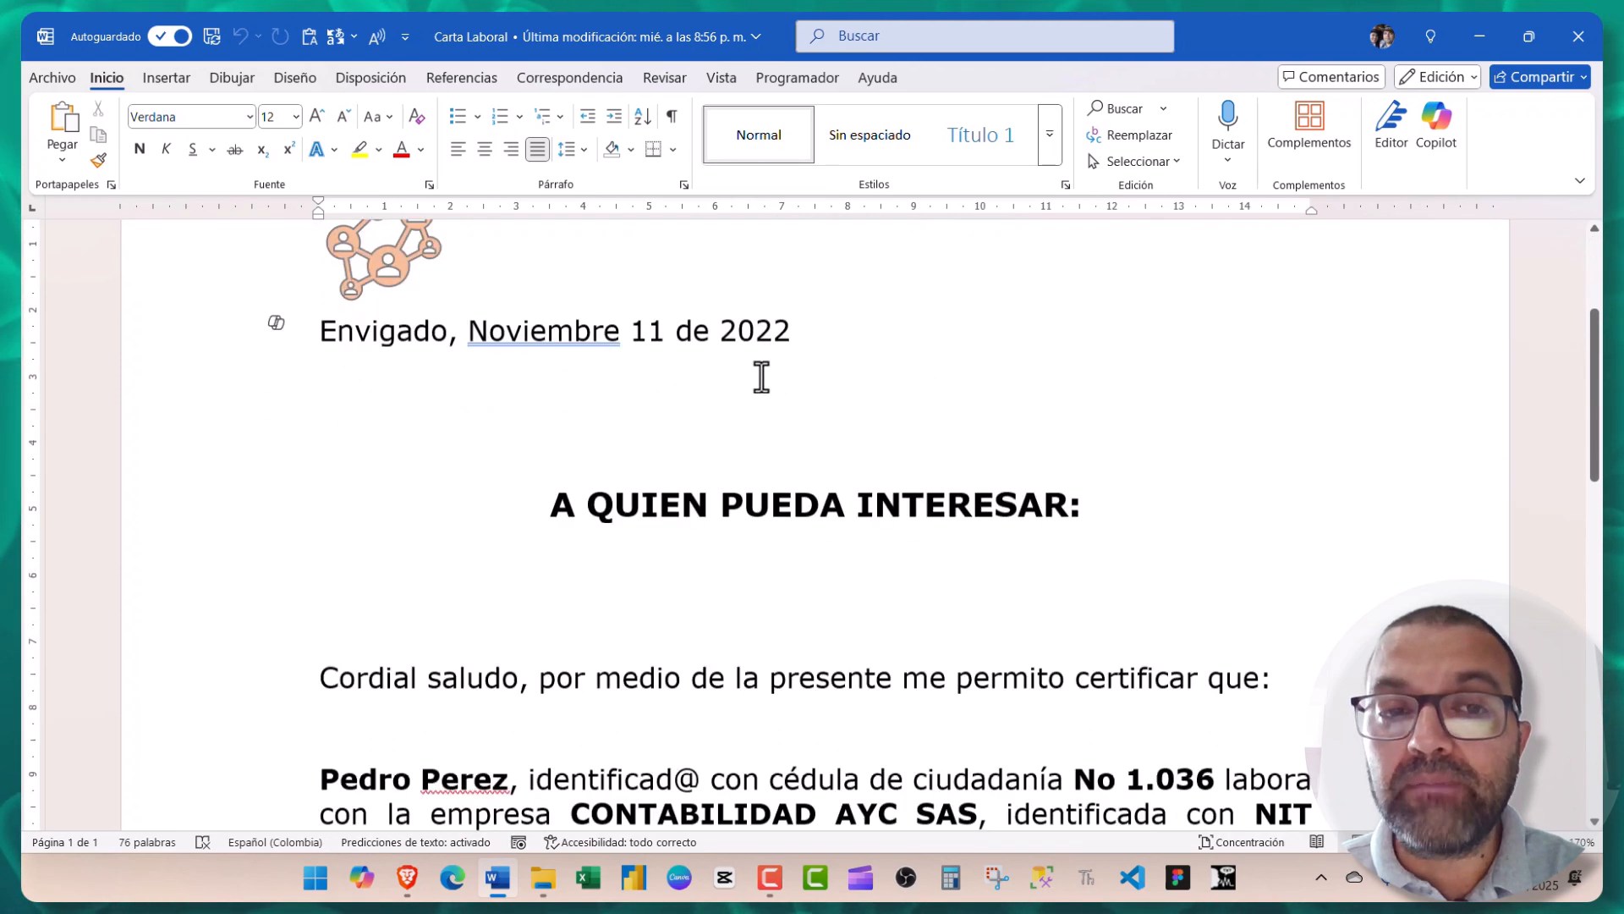
scroll(435, 461, up, 2)
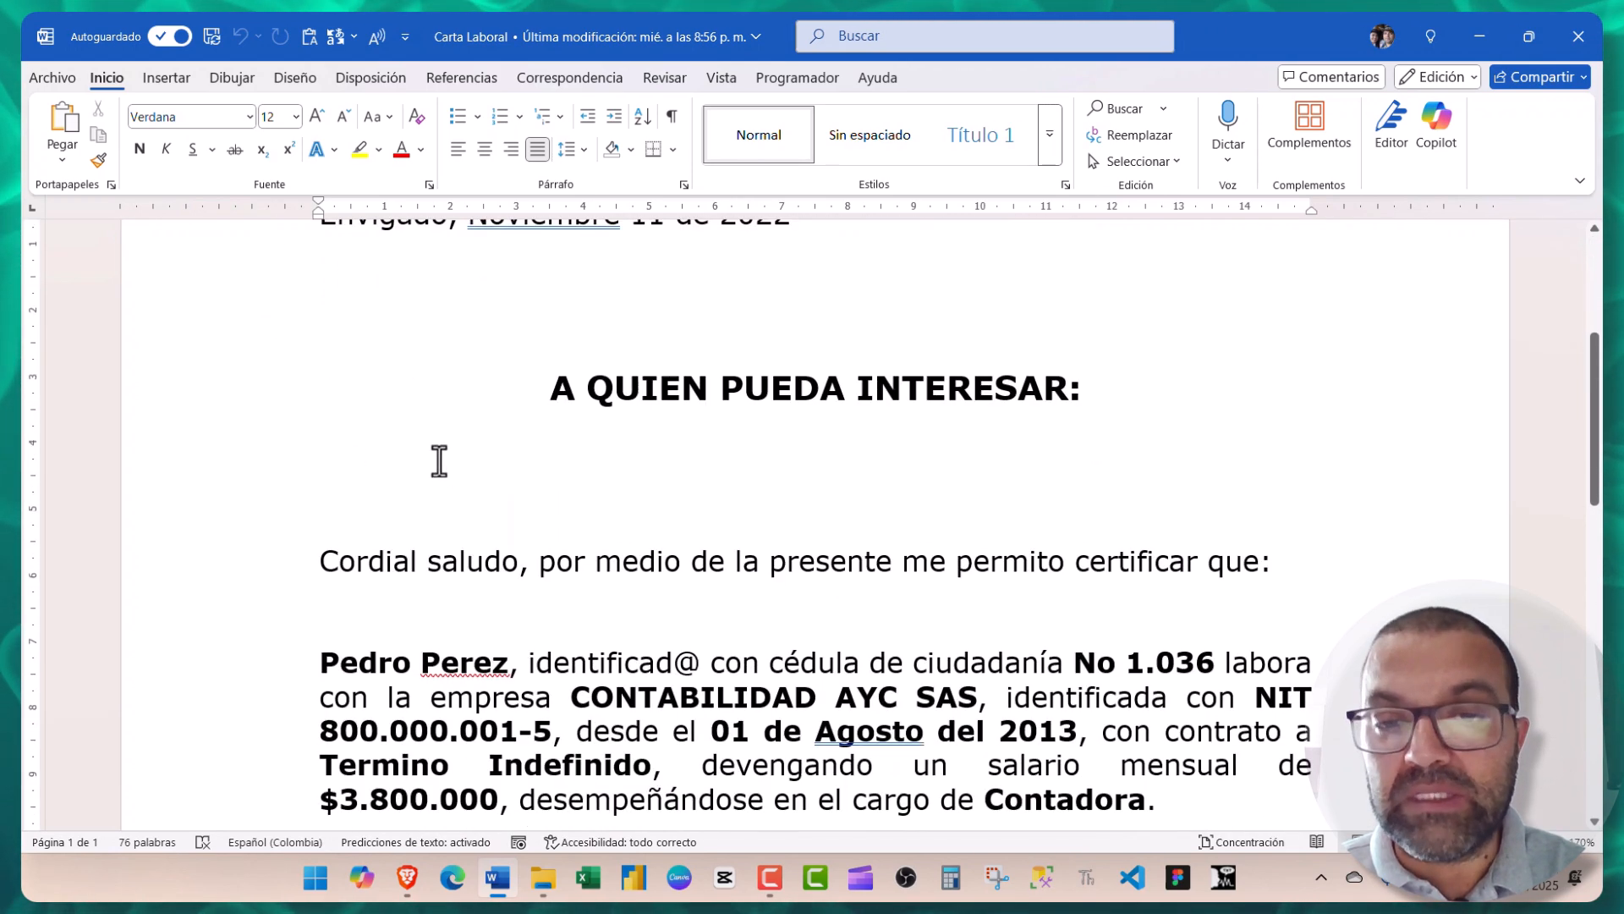
scroll(435, 462, down, 3)
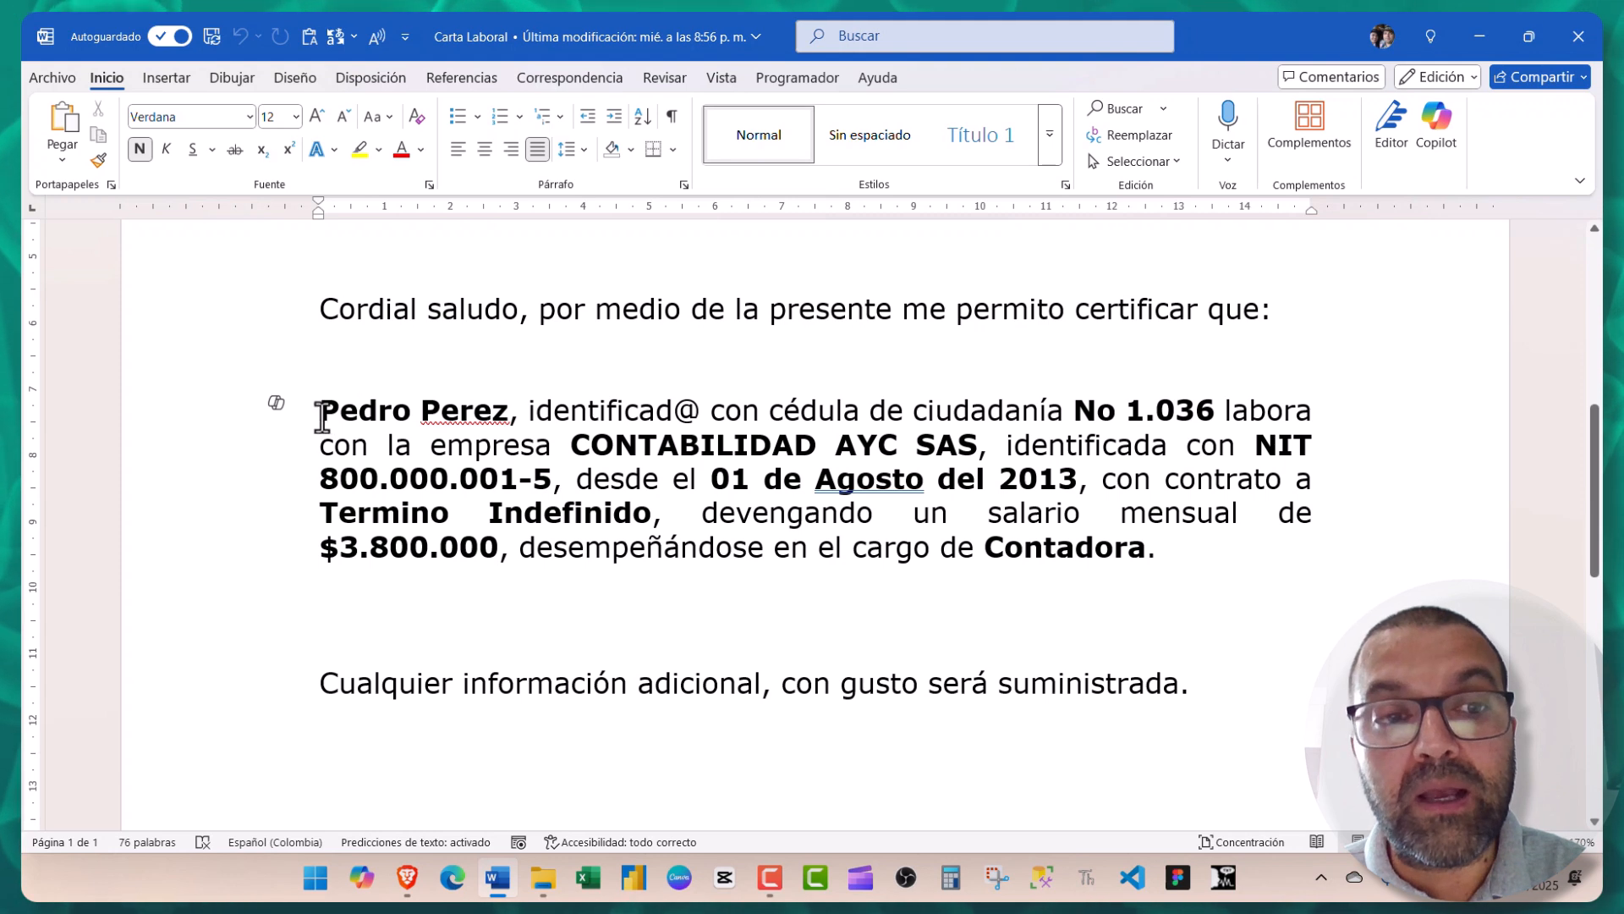
drag(319, 409, 488, 415)
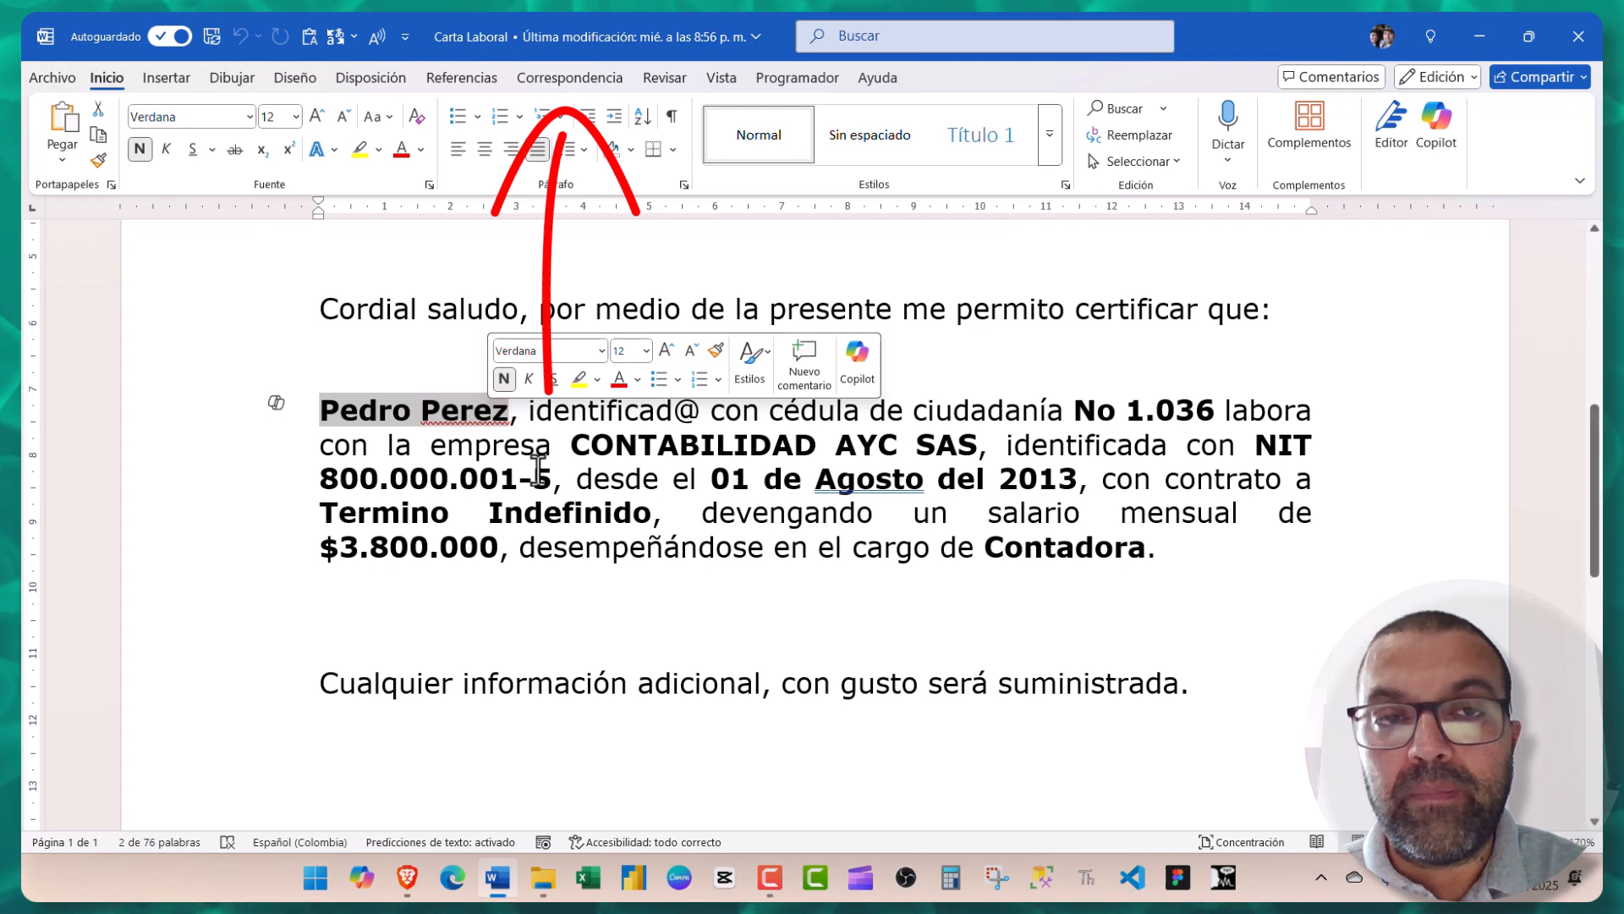
- Start selecting recipients from an existing list in the Correspondencia tab
click(563, 78)
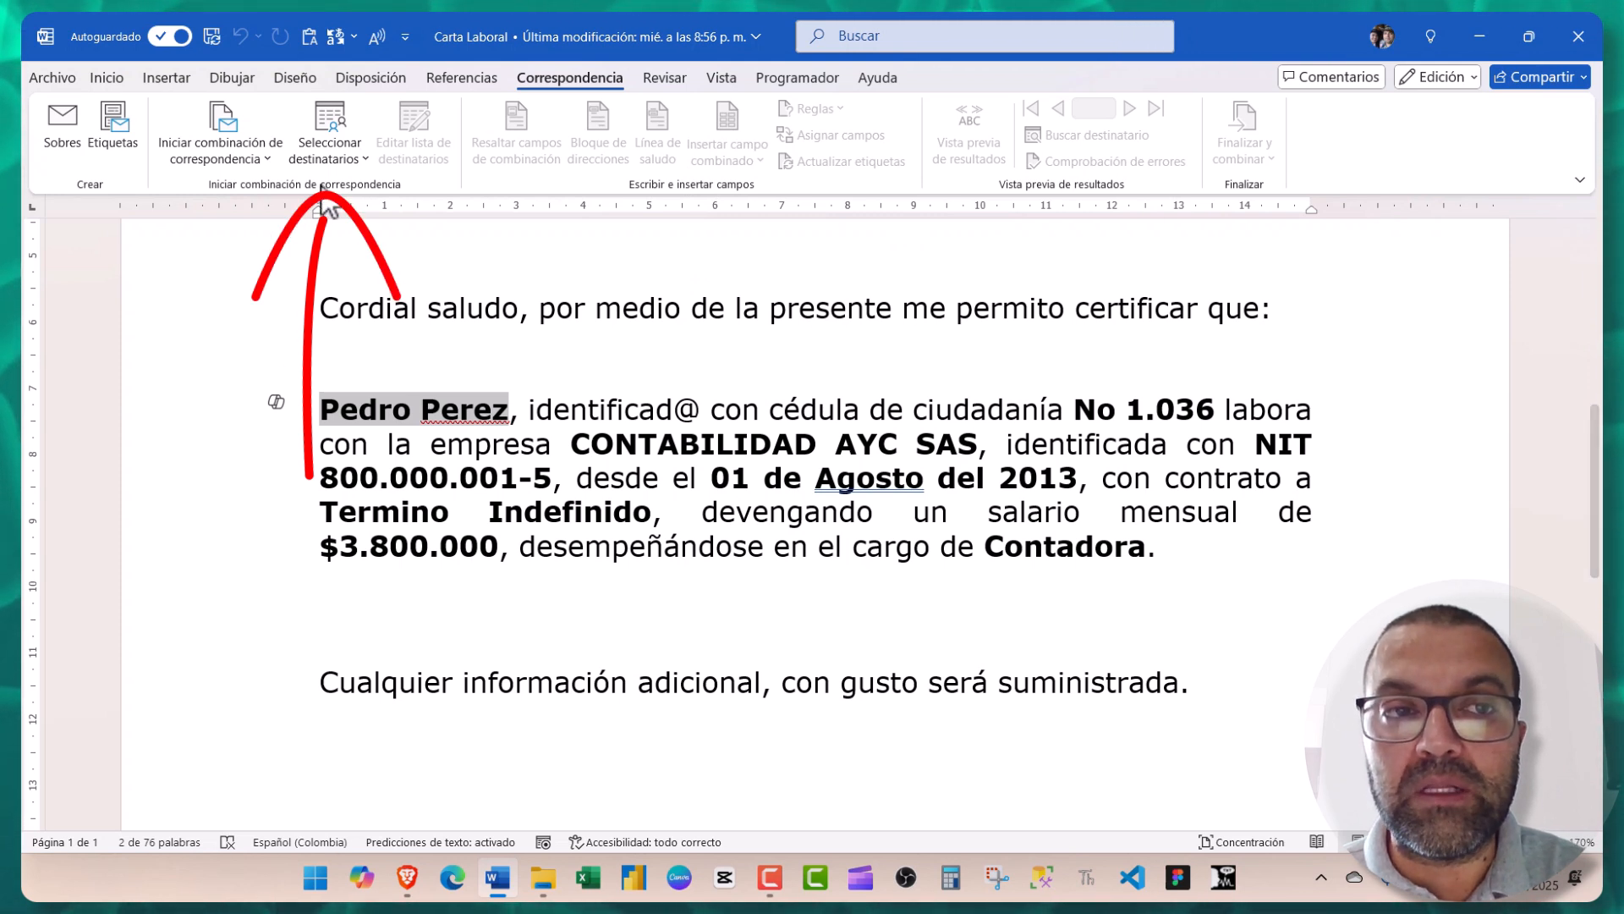
click(328, 153)
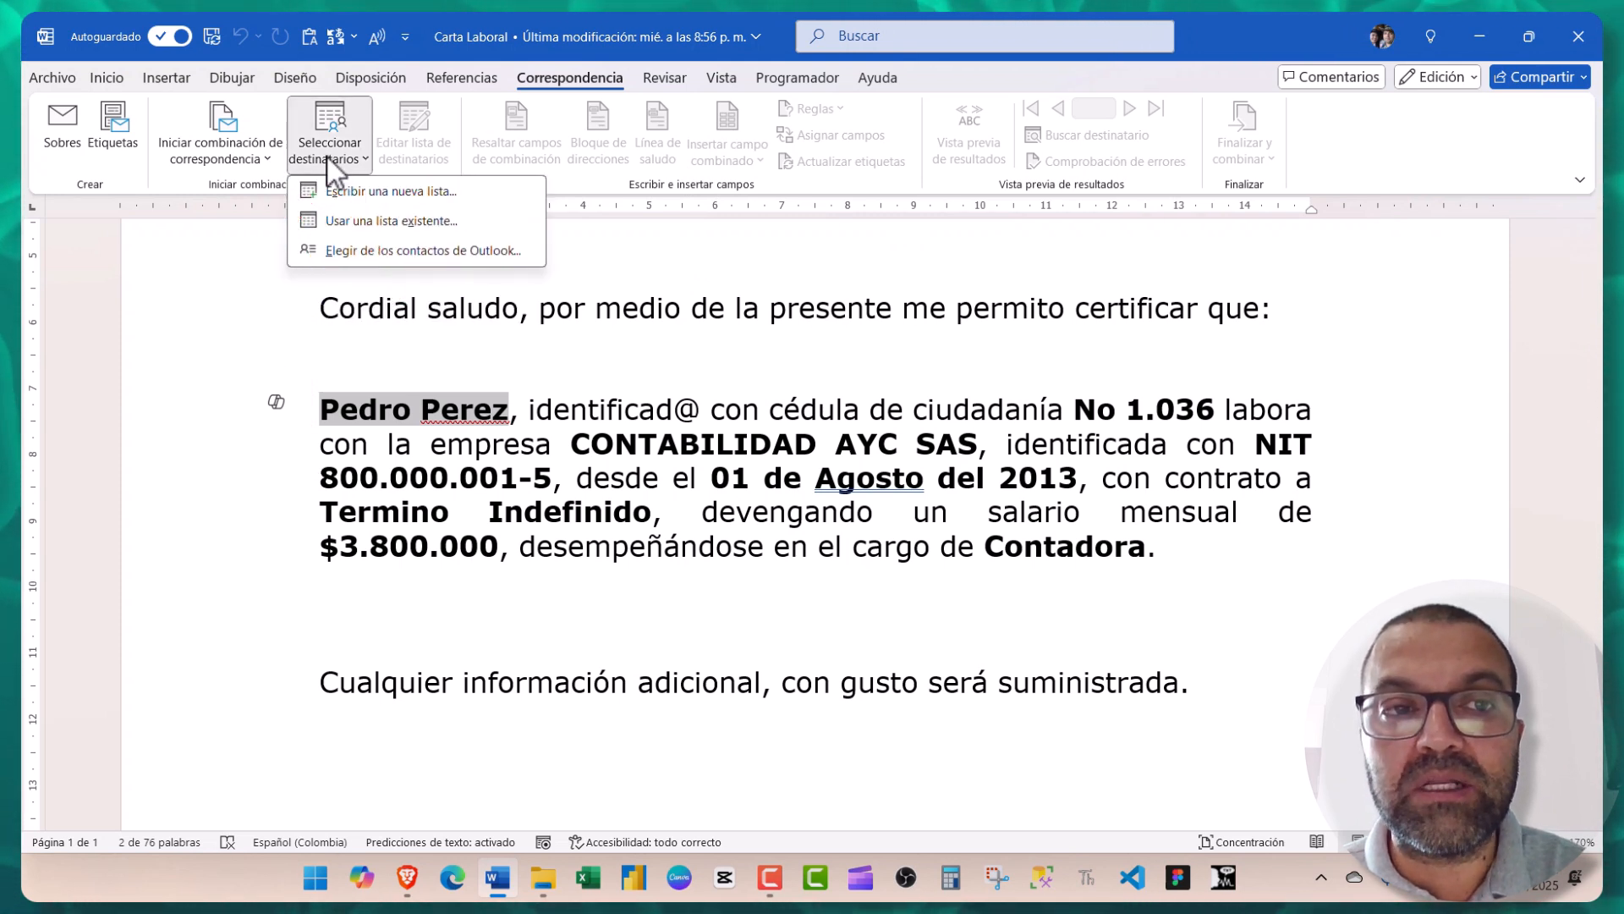
click(322, 220)
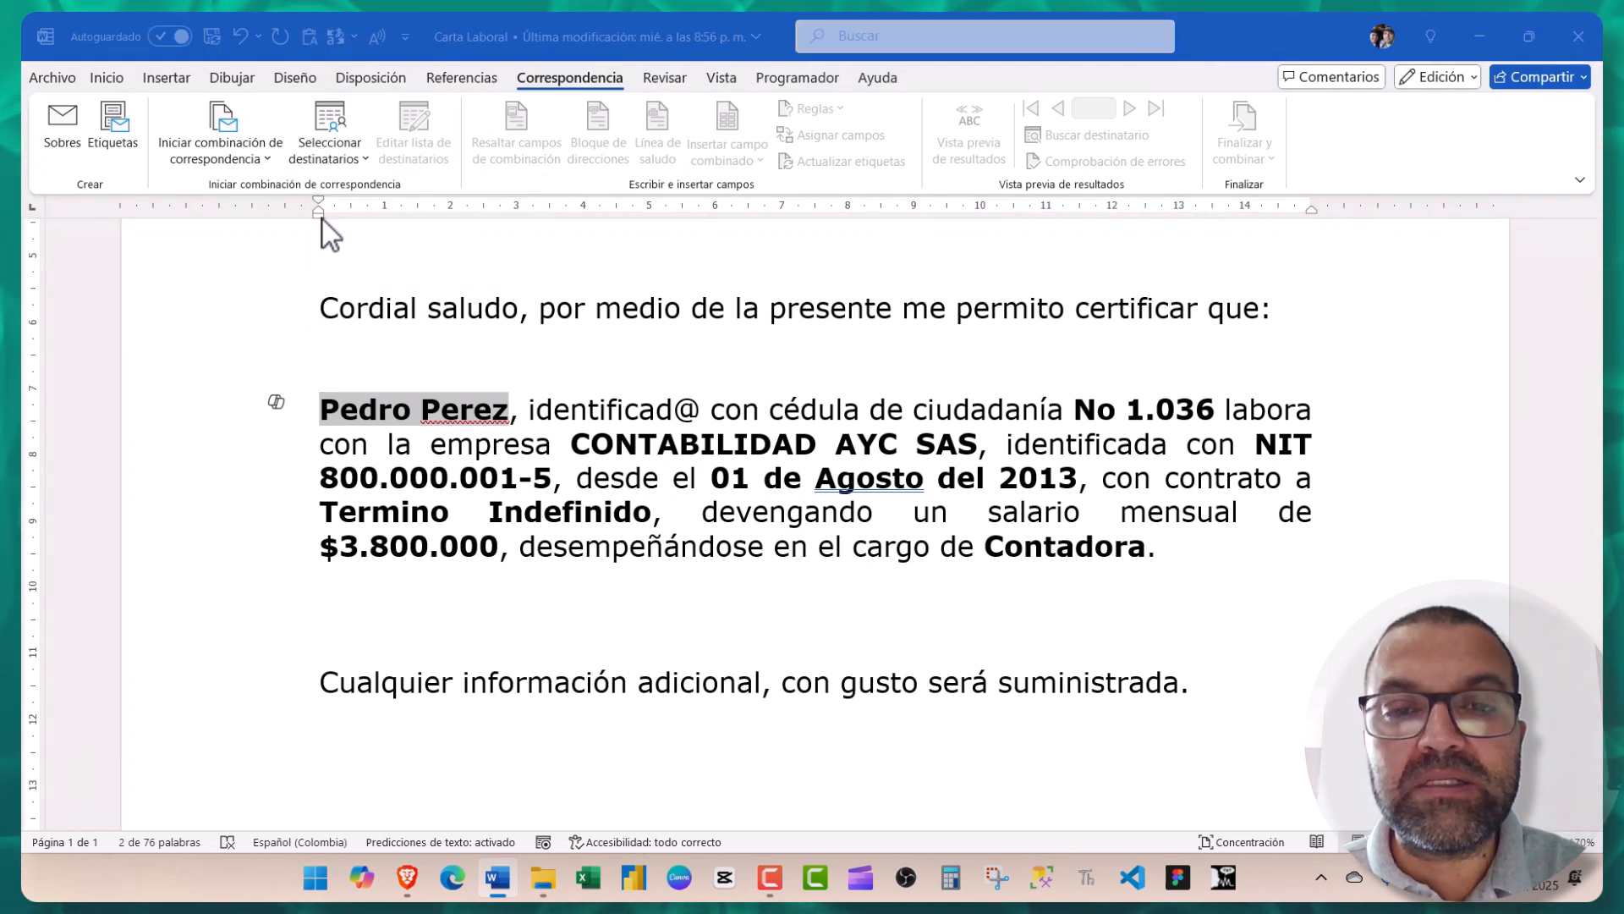
scroll(301, 342, up, 2)
scroll(301, 343, down, 2)
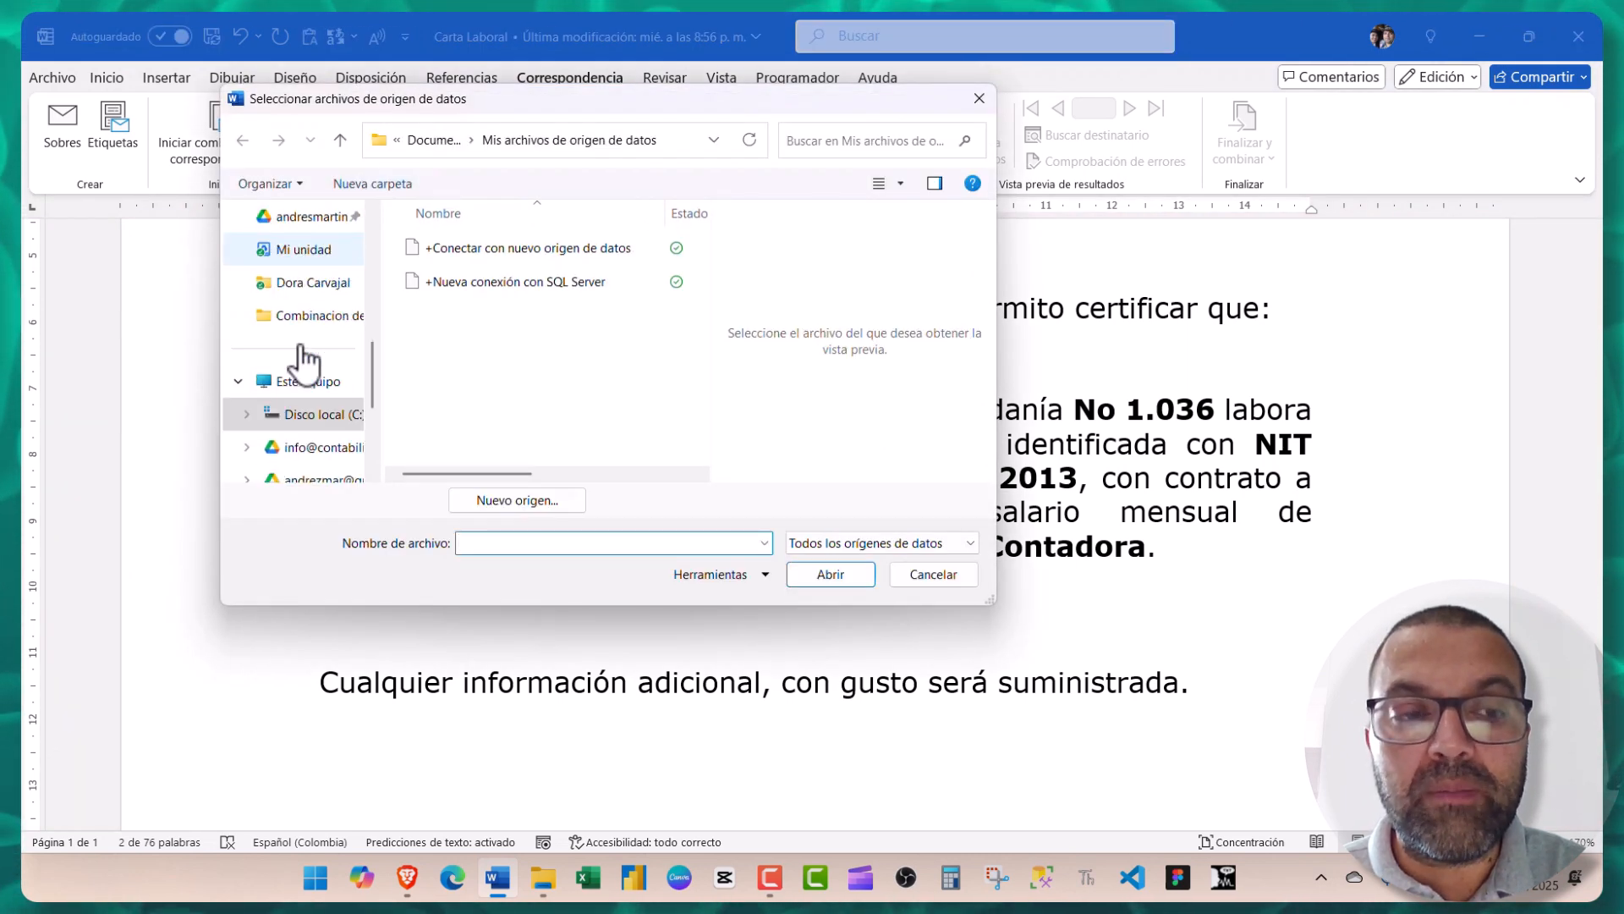
scroll(292, 398, down, 1)
scroll(292, 347, up, 5)
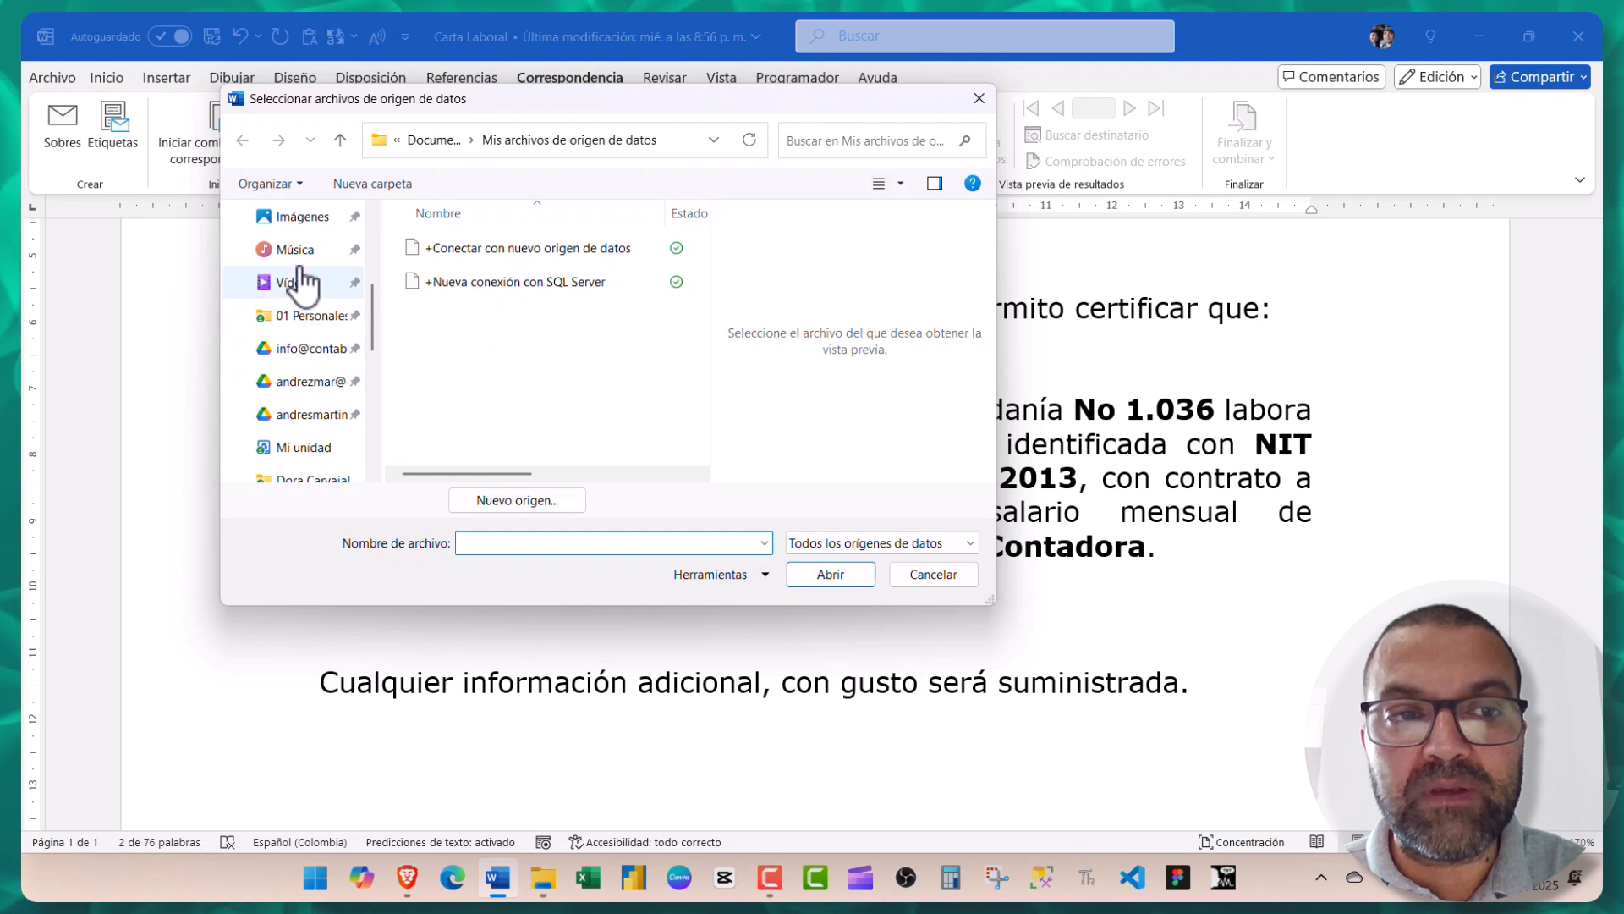
- Load Base de Datos Nomina from Documents\Combinacion de Correspondencia and confirm the Empleados$ table
click(307, 315)
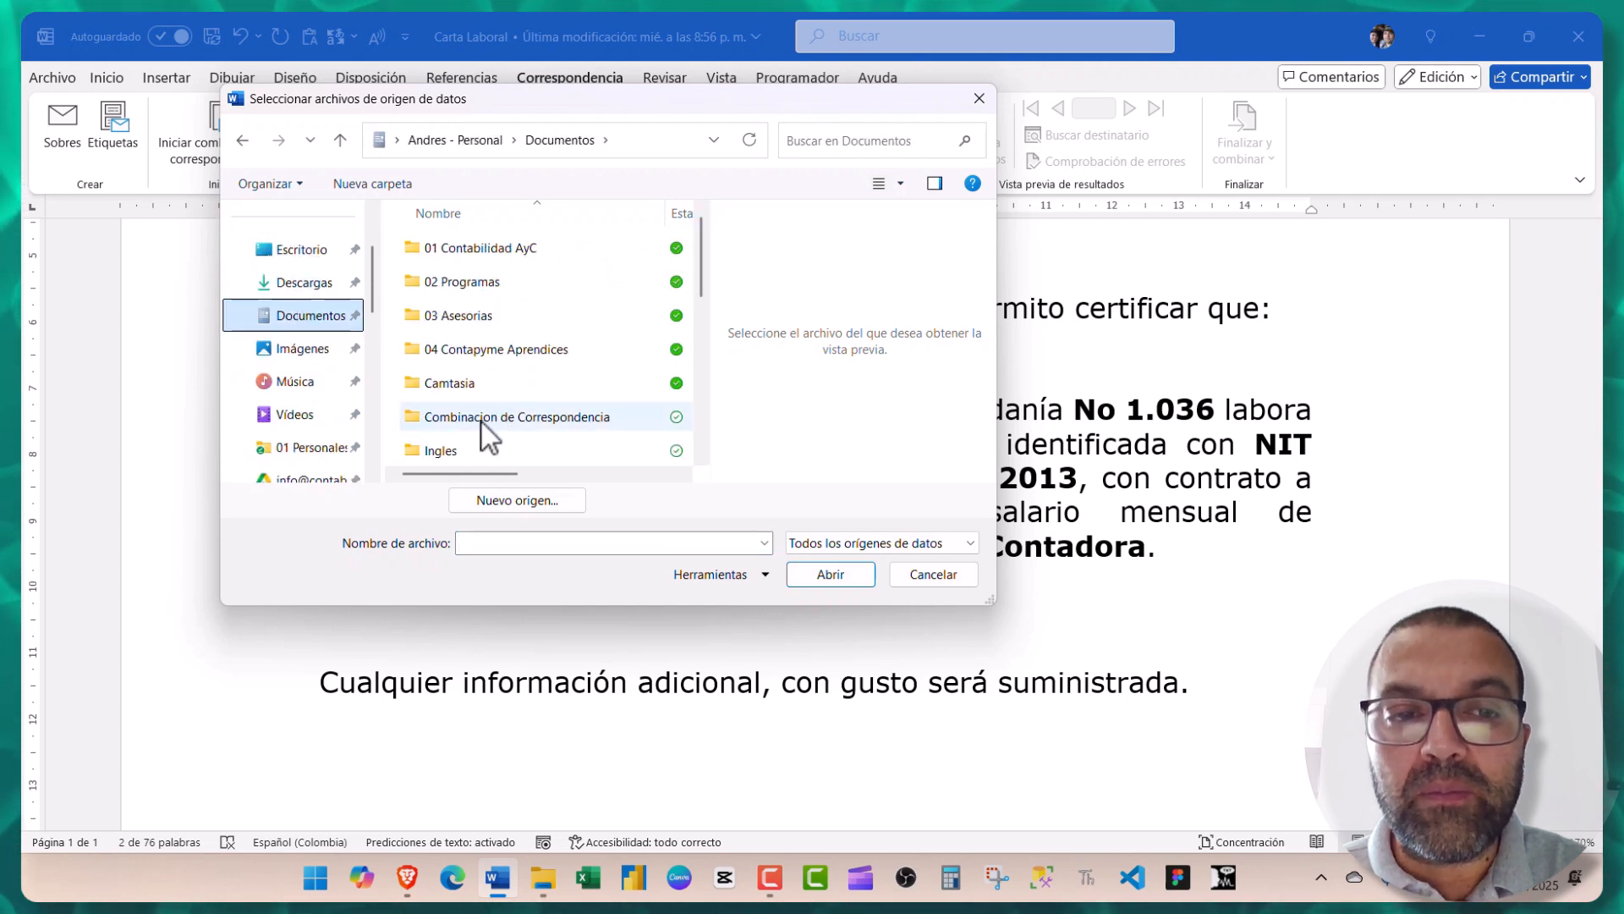
click(481, 423)
double_click(480, 423)
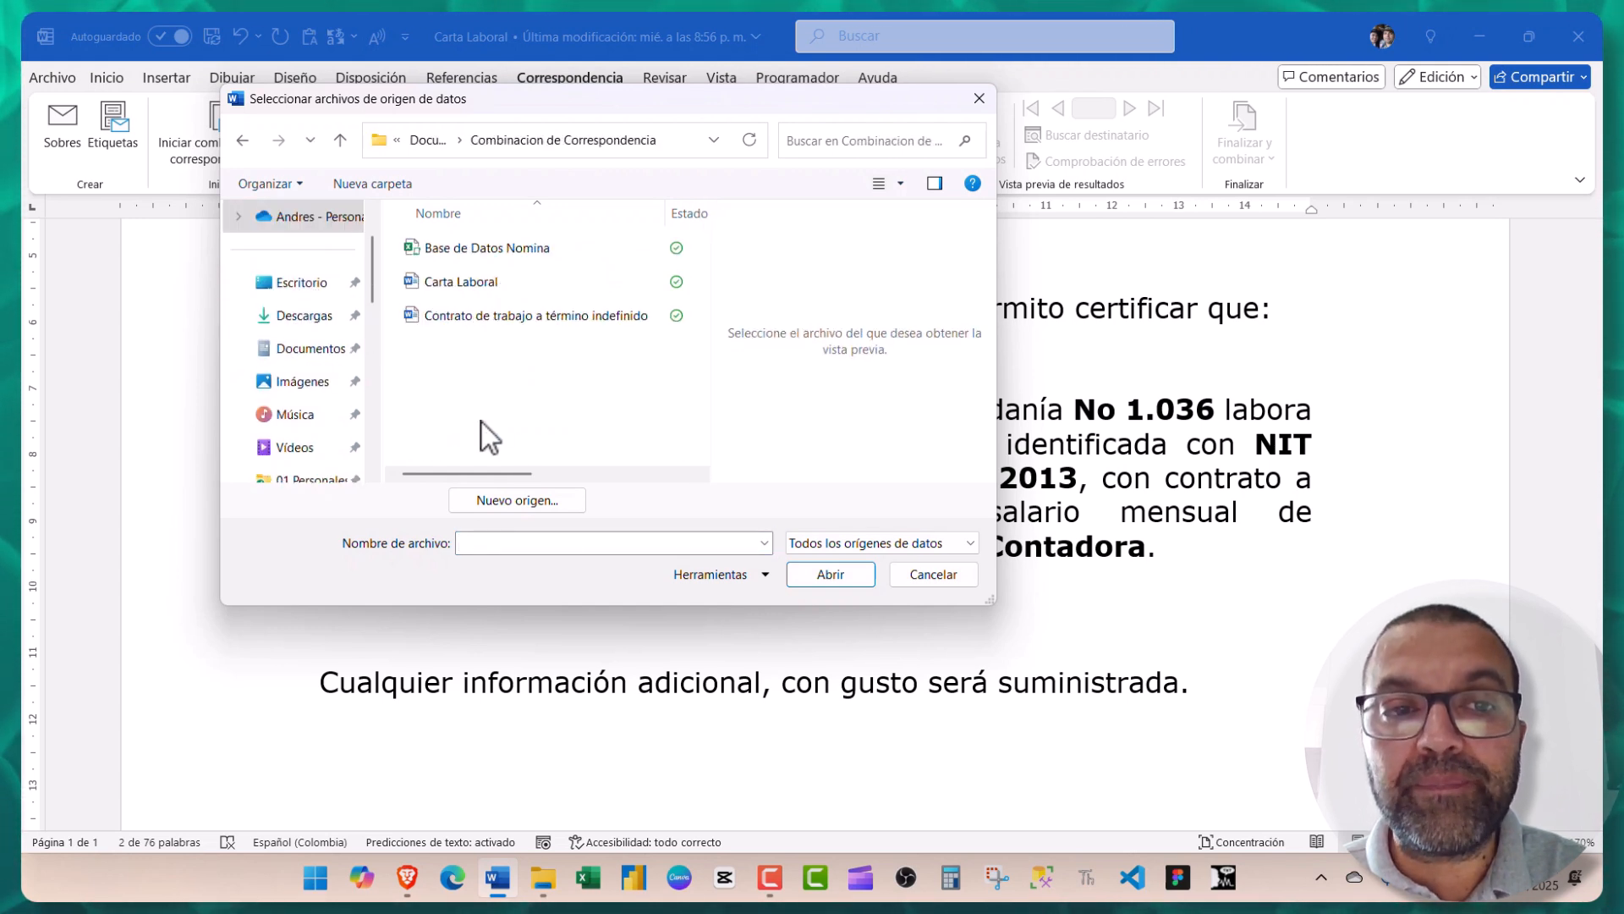
click(476, 256)
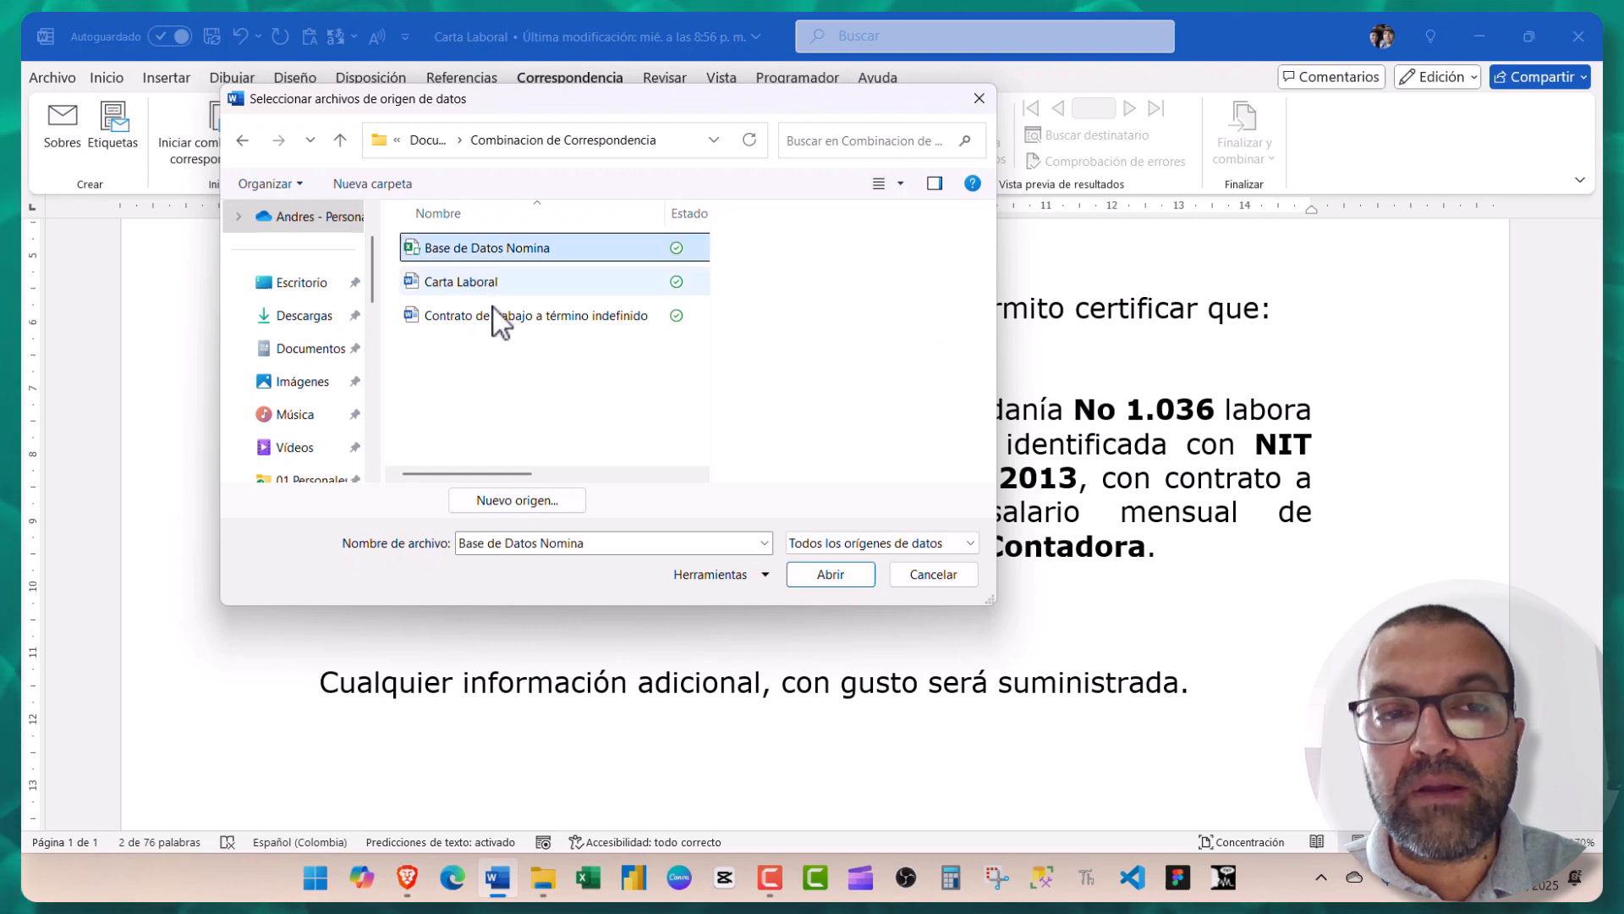
click(823, 578)
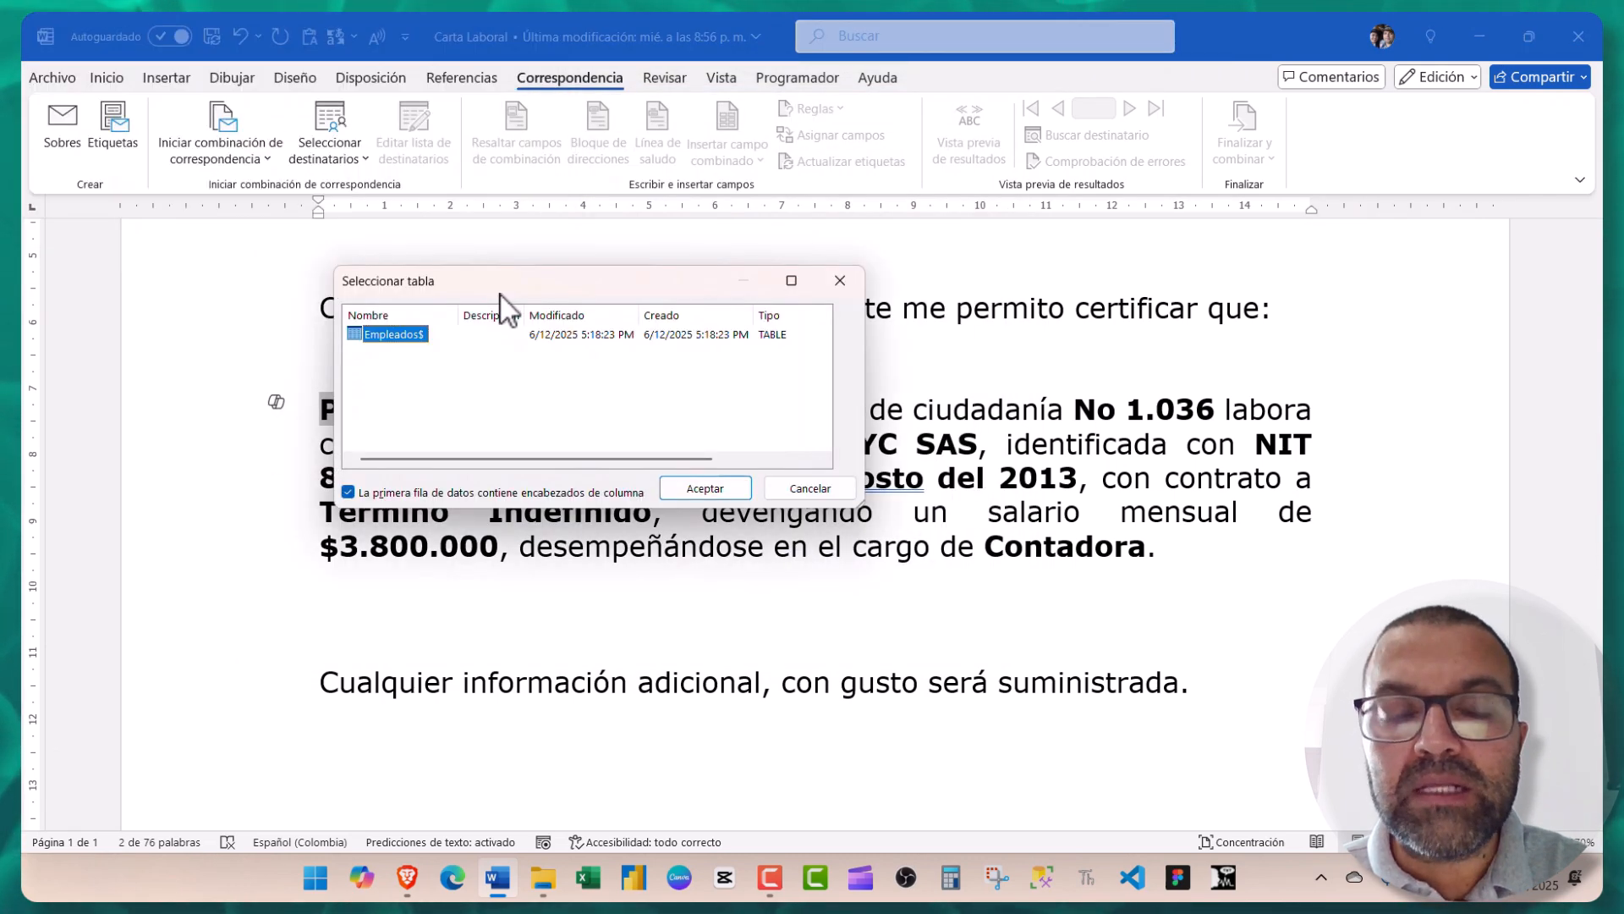
click(718, 489)
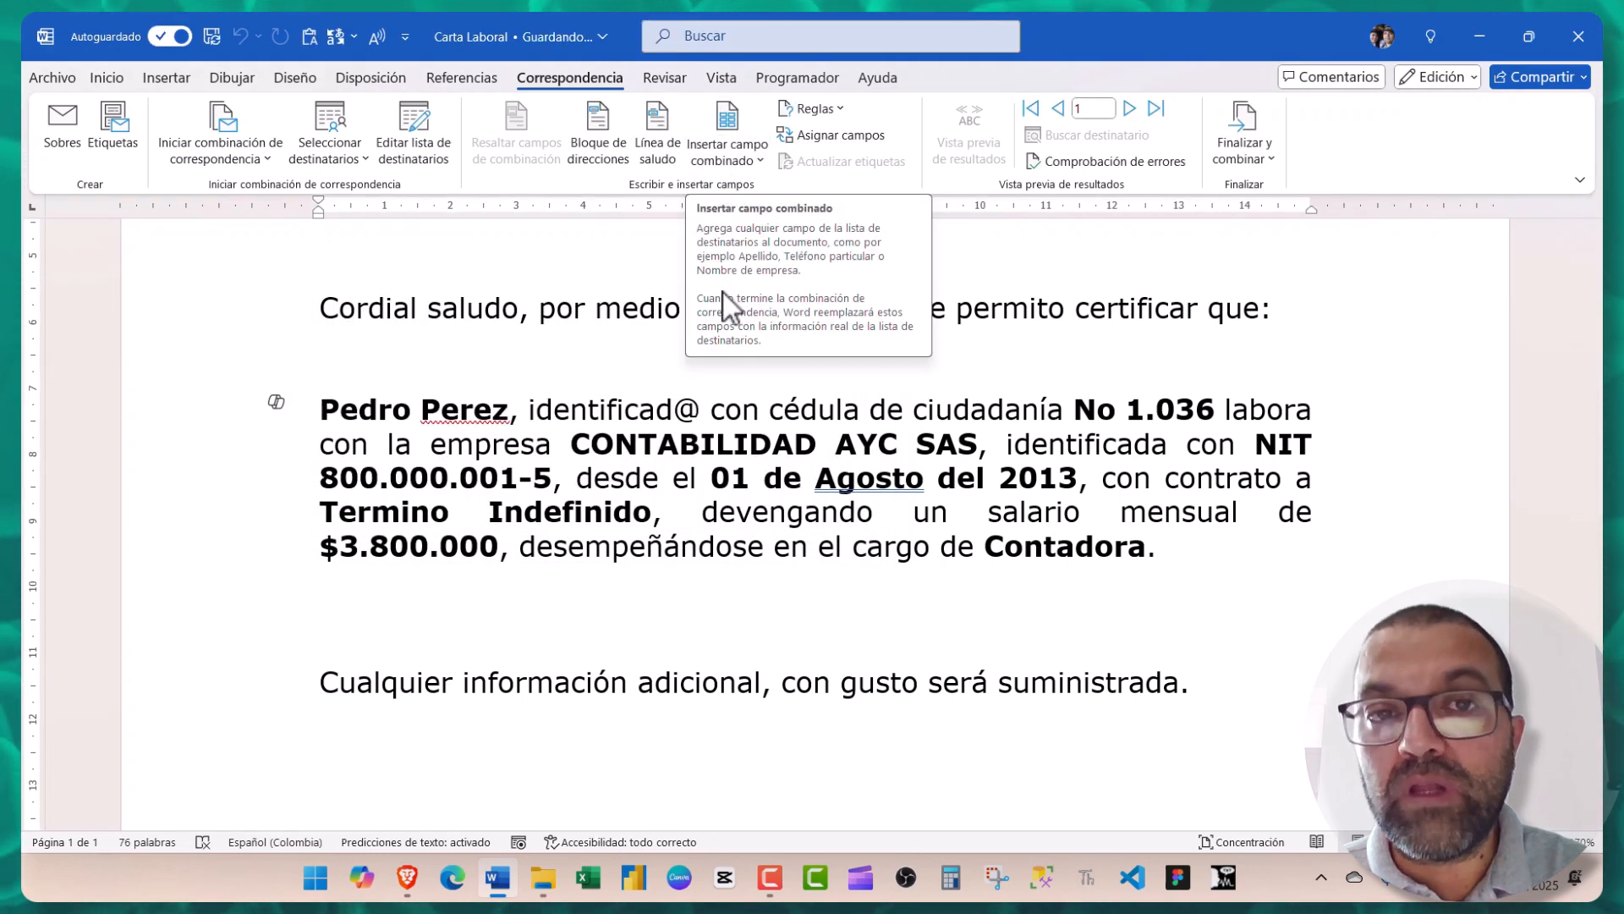
- Replace the sample name with «Nombre» «Apellido» merge fields and preview record 2
scroll(330, 474, up, 1)
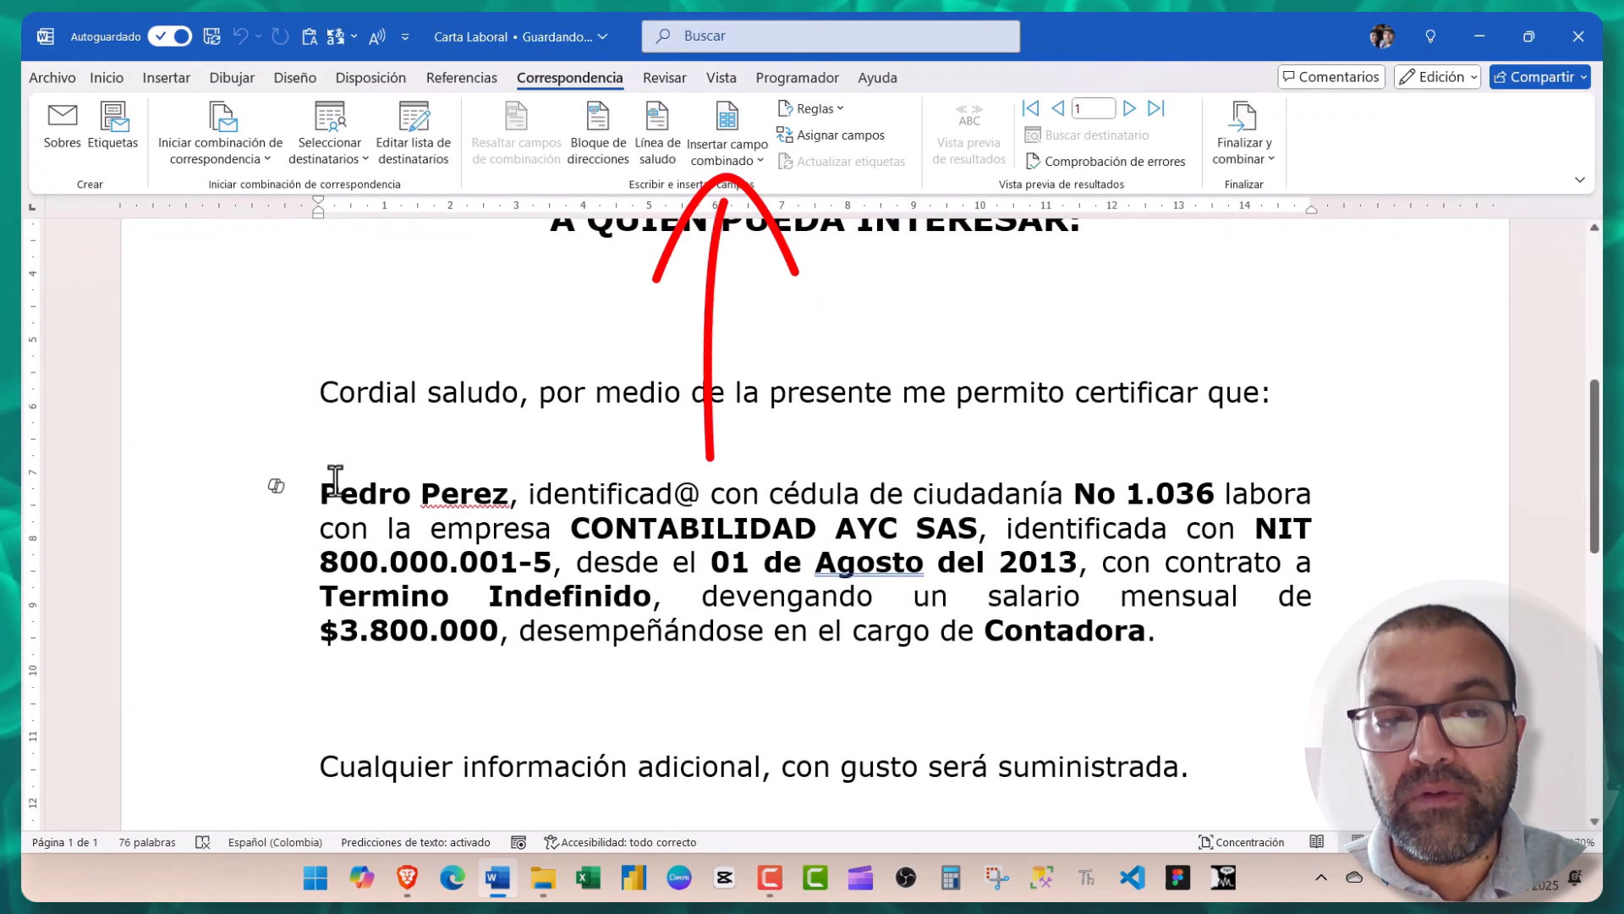
drag(381, 497, 484, 499)
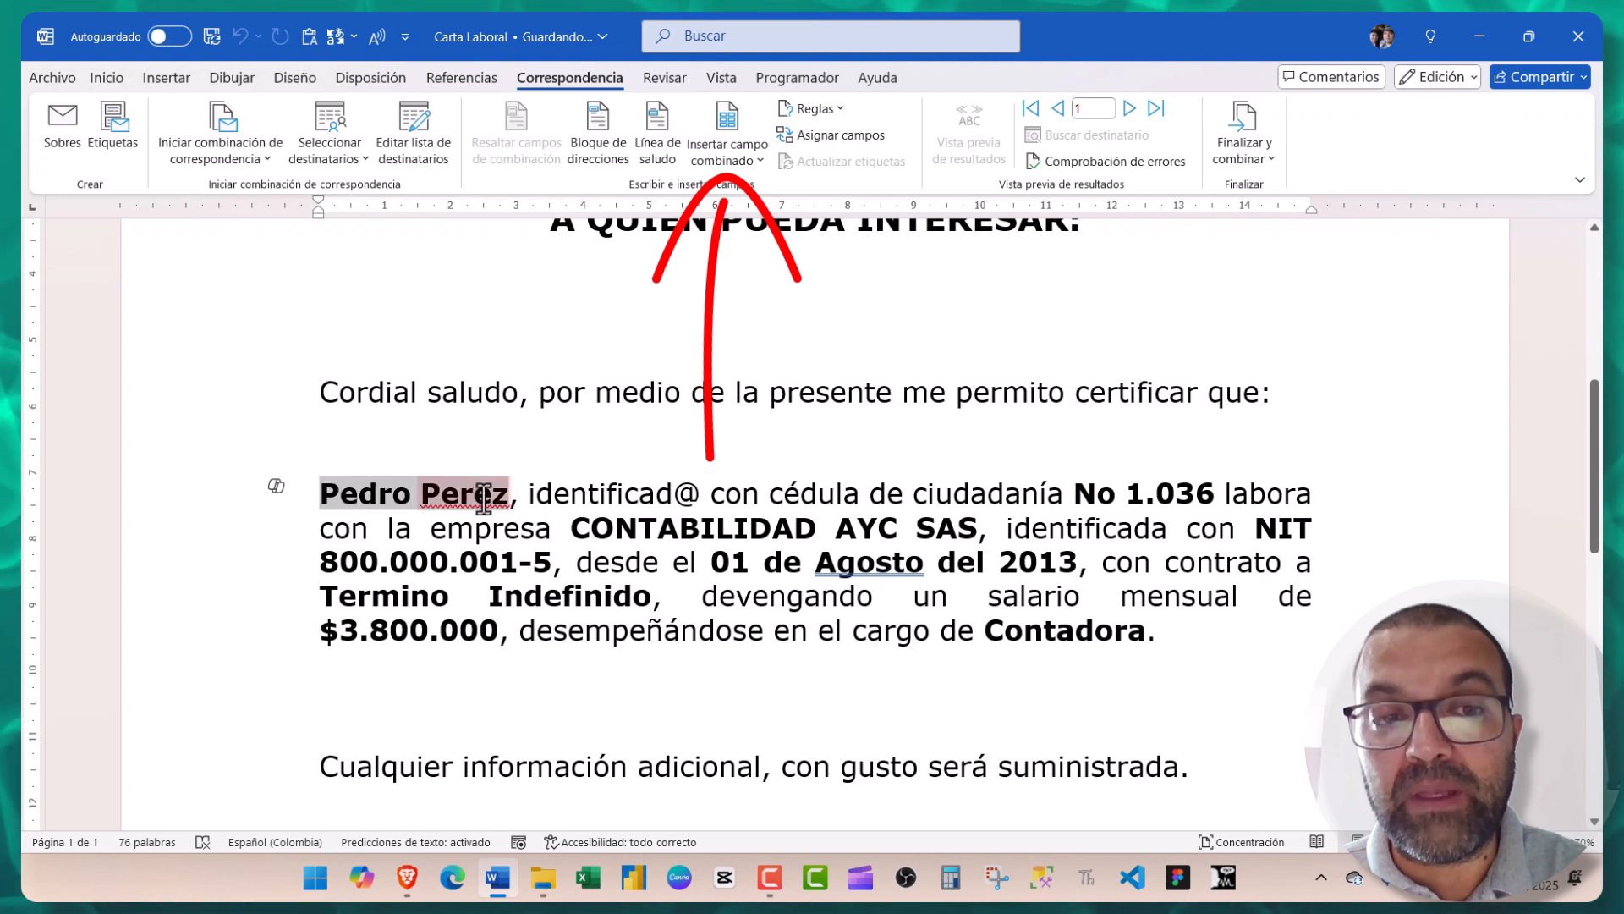
click(736, 163)
click(742, 219)
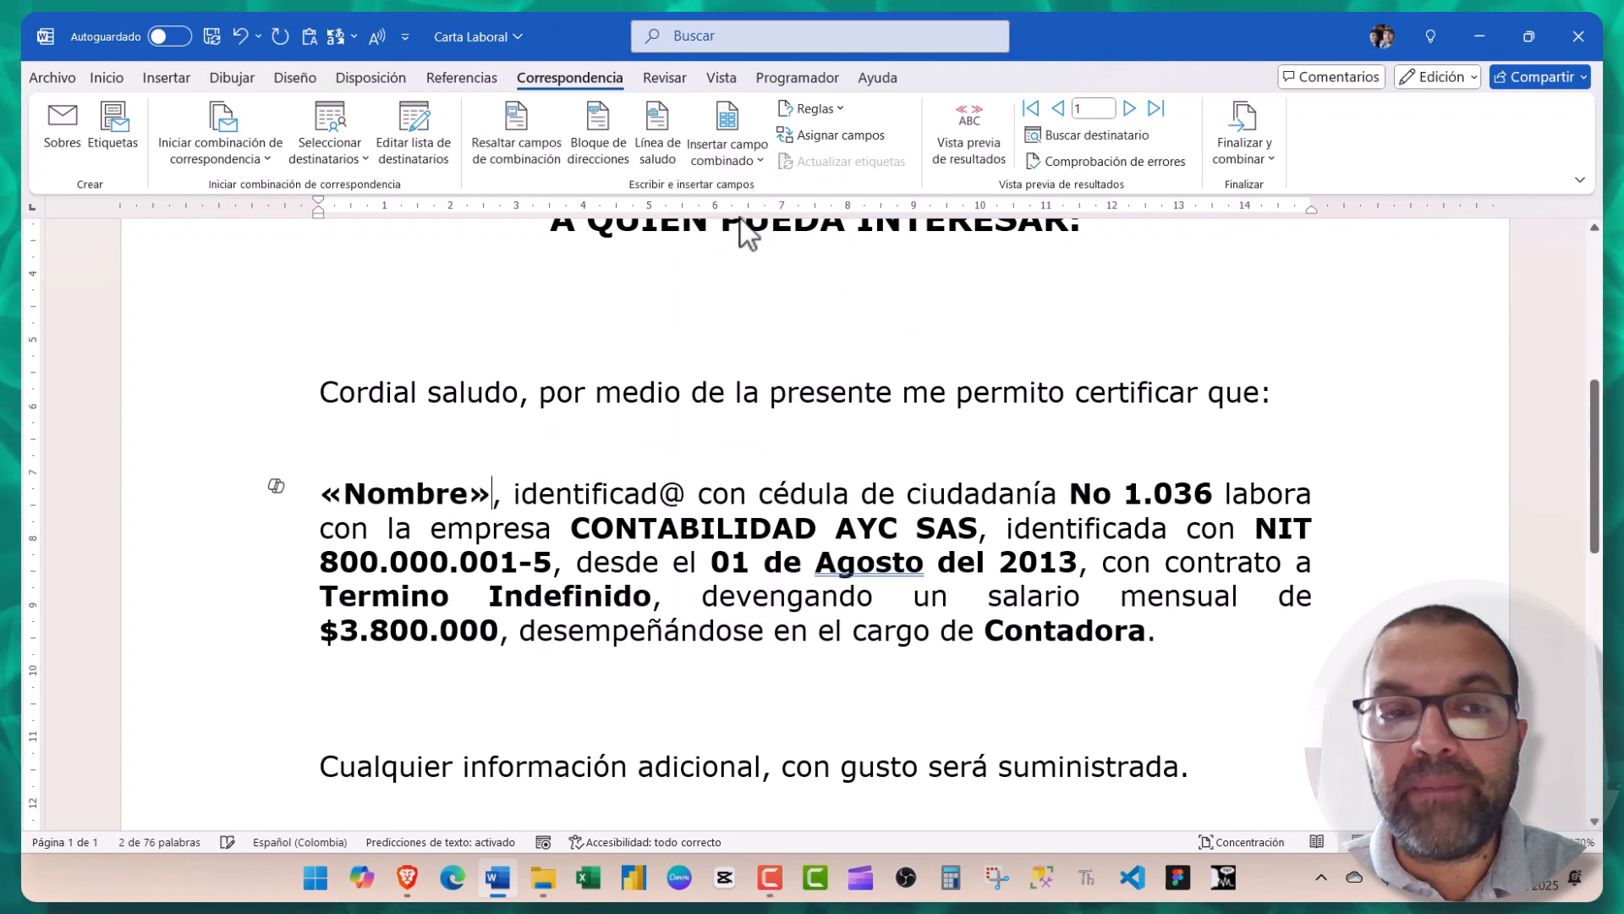
click(733, 165)
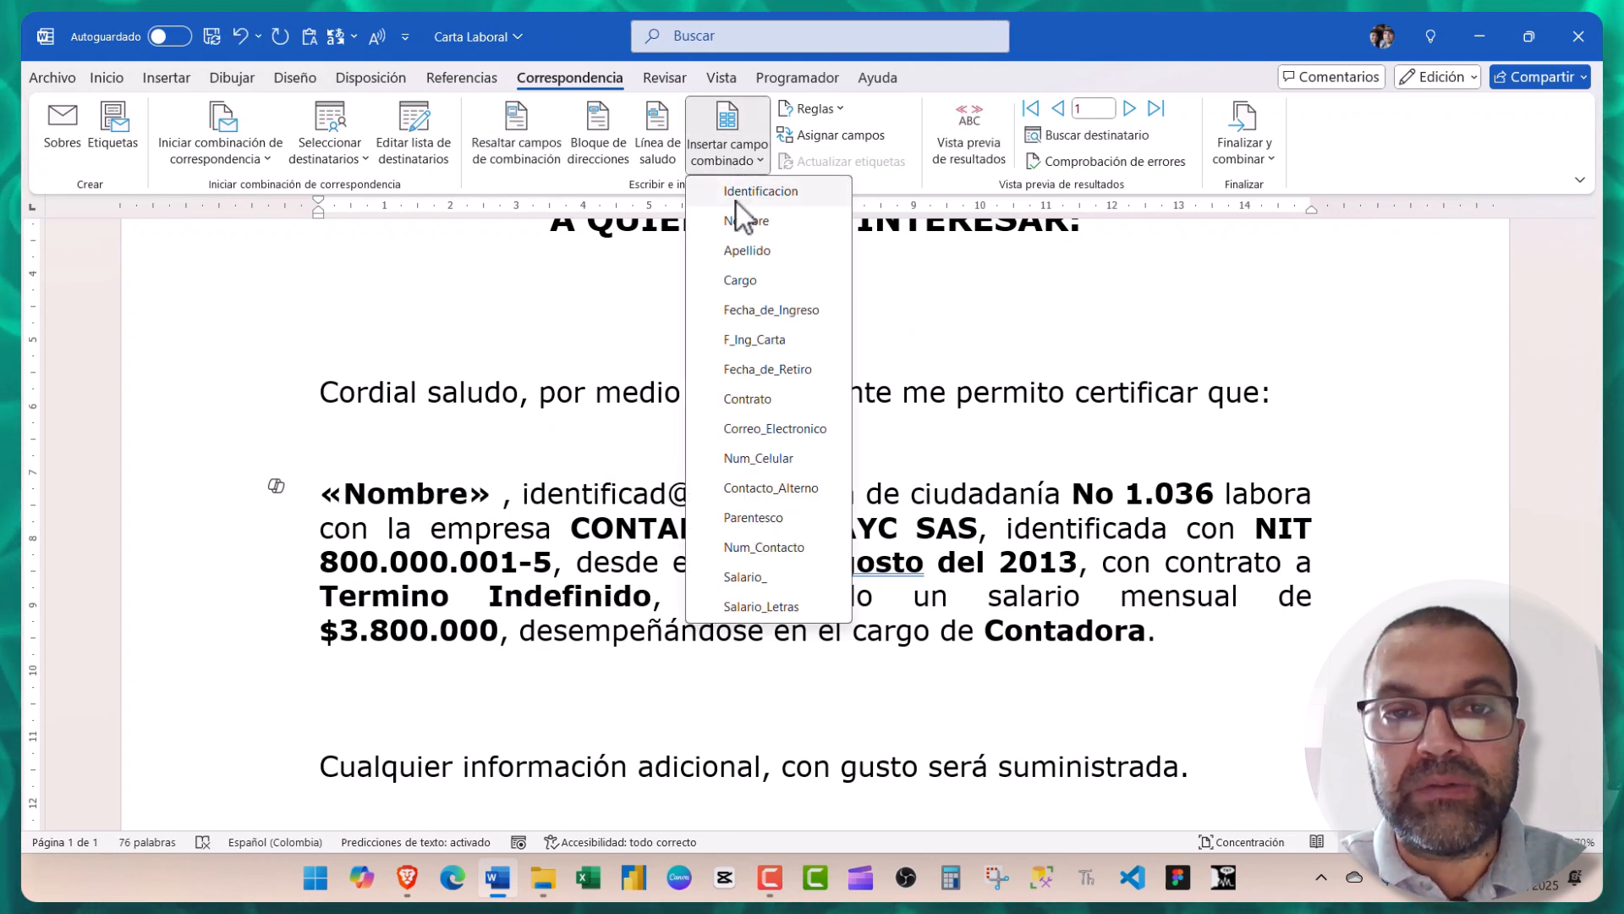
click(744, 252)
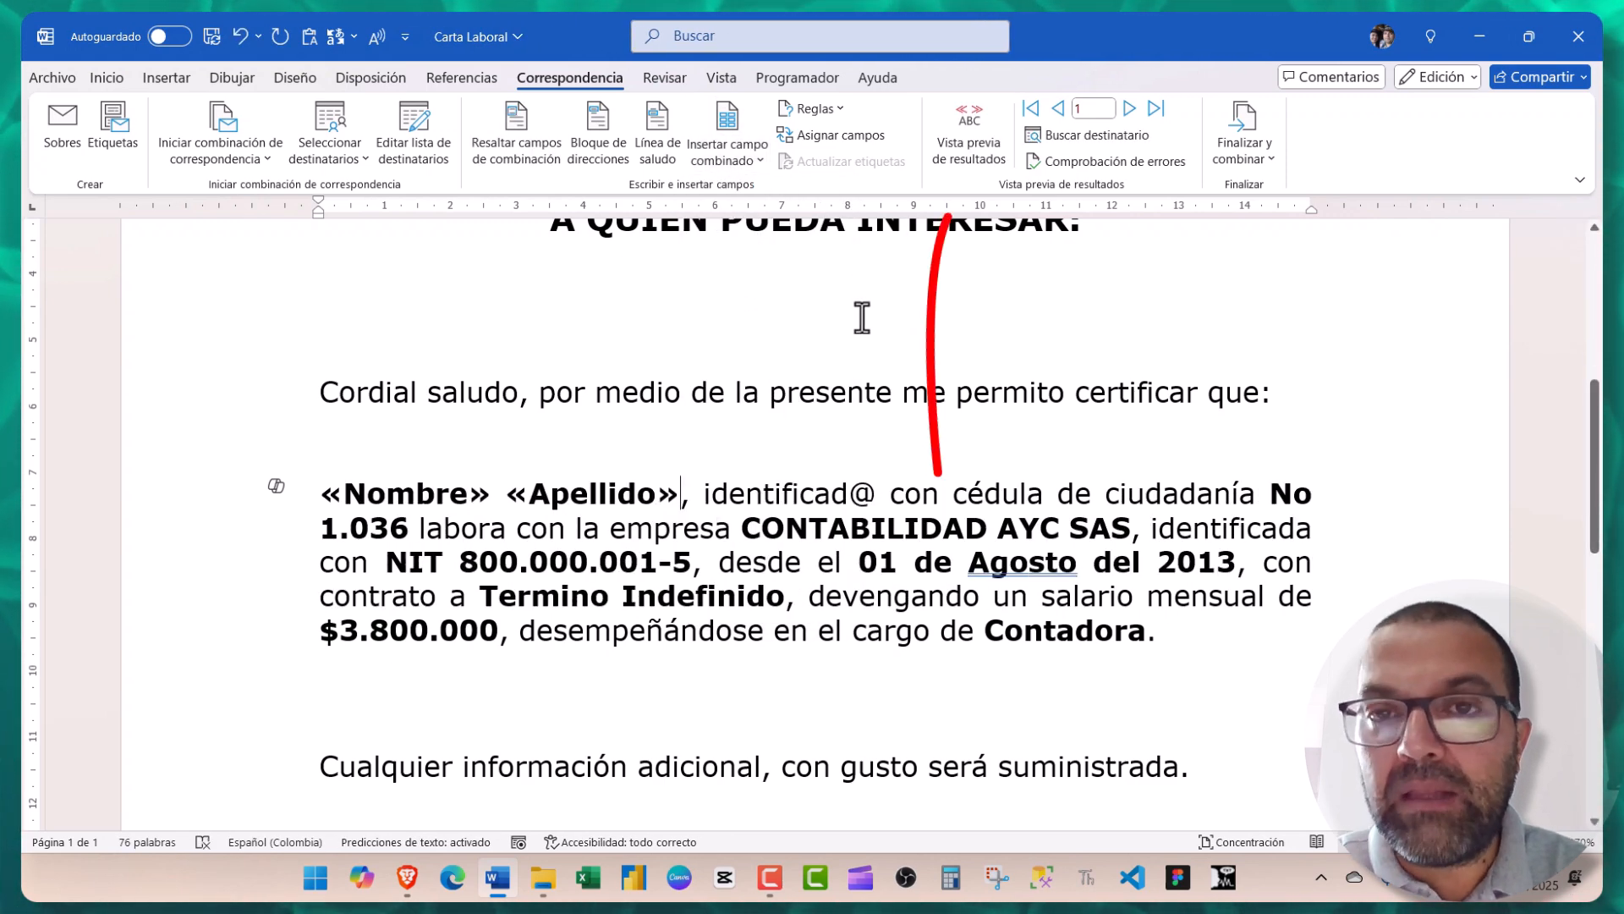
click(967, 142)
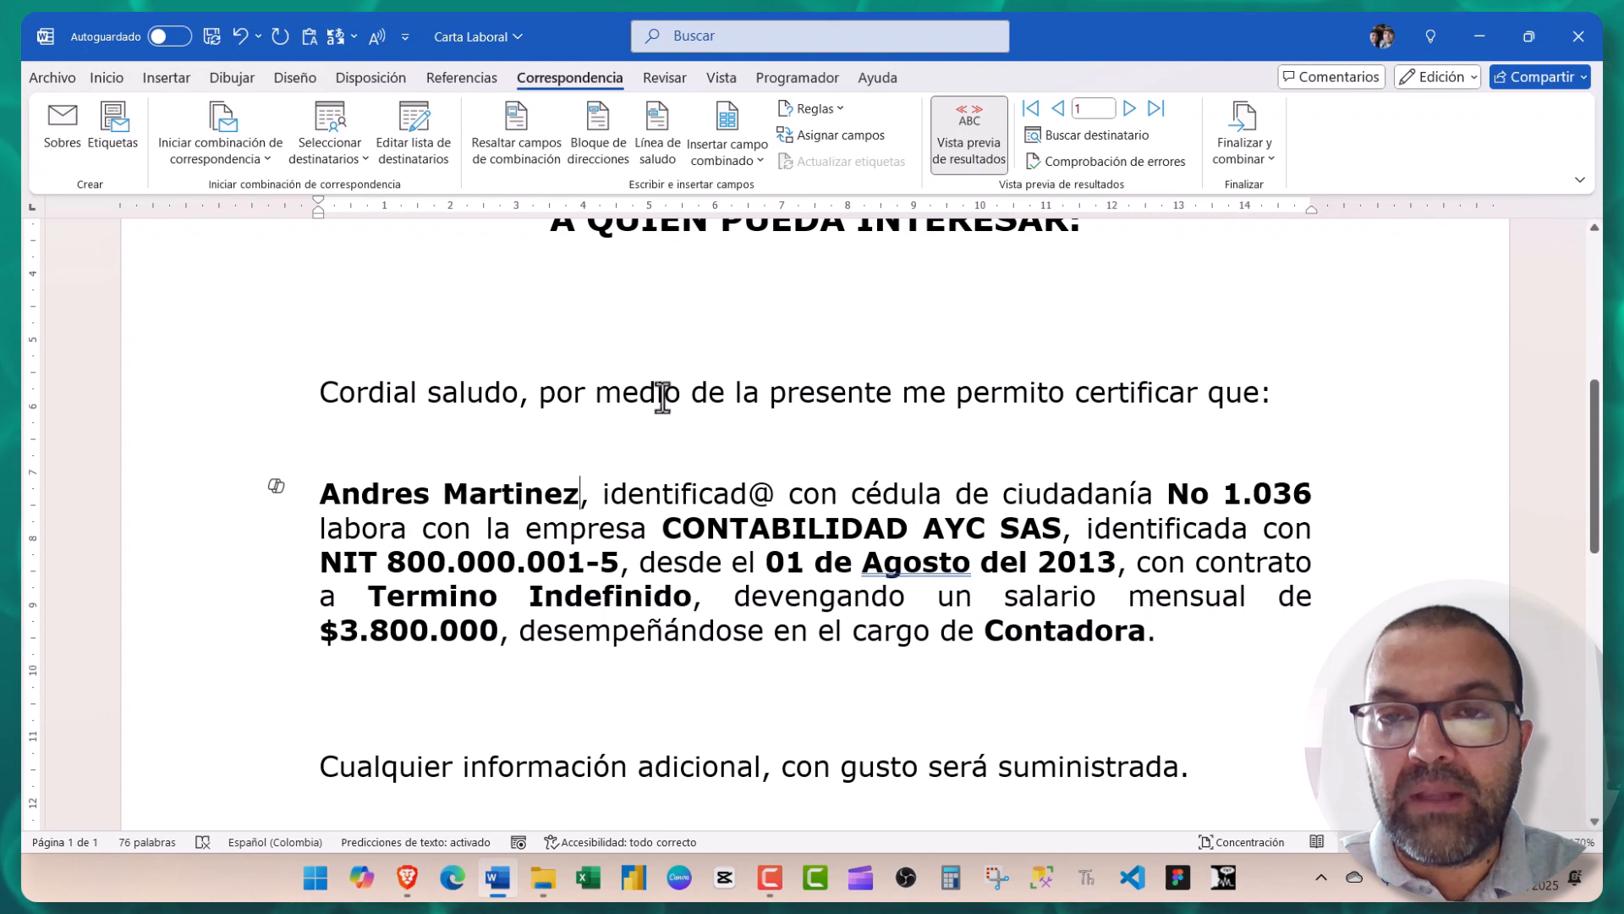
click(1130, 109)
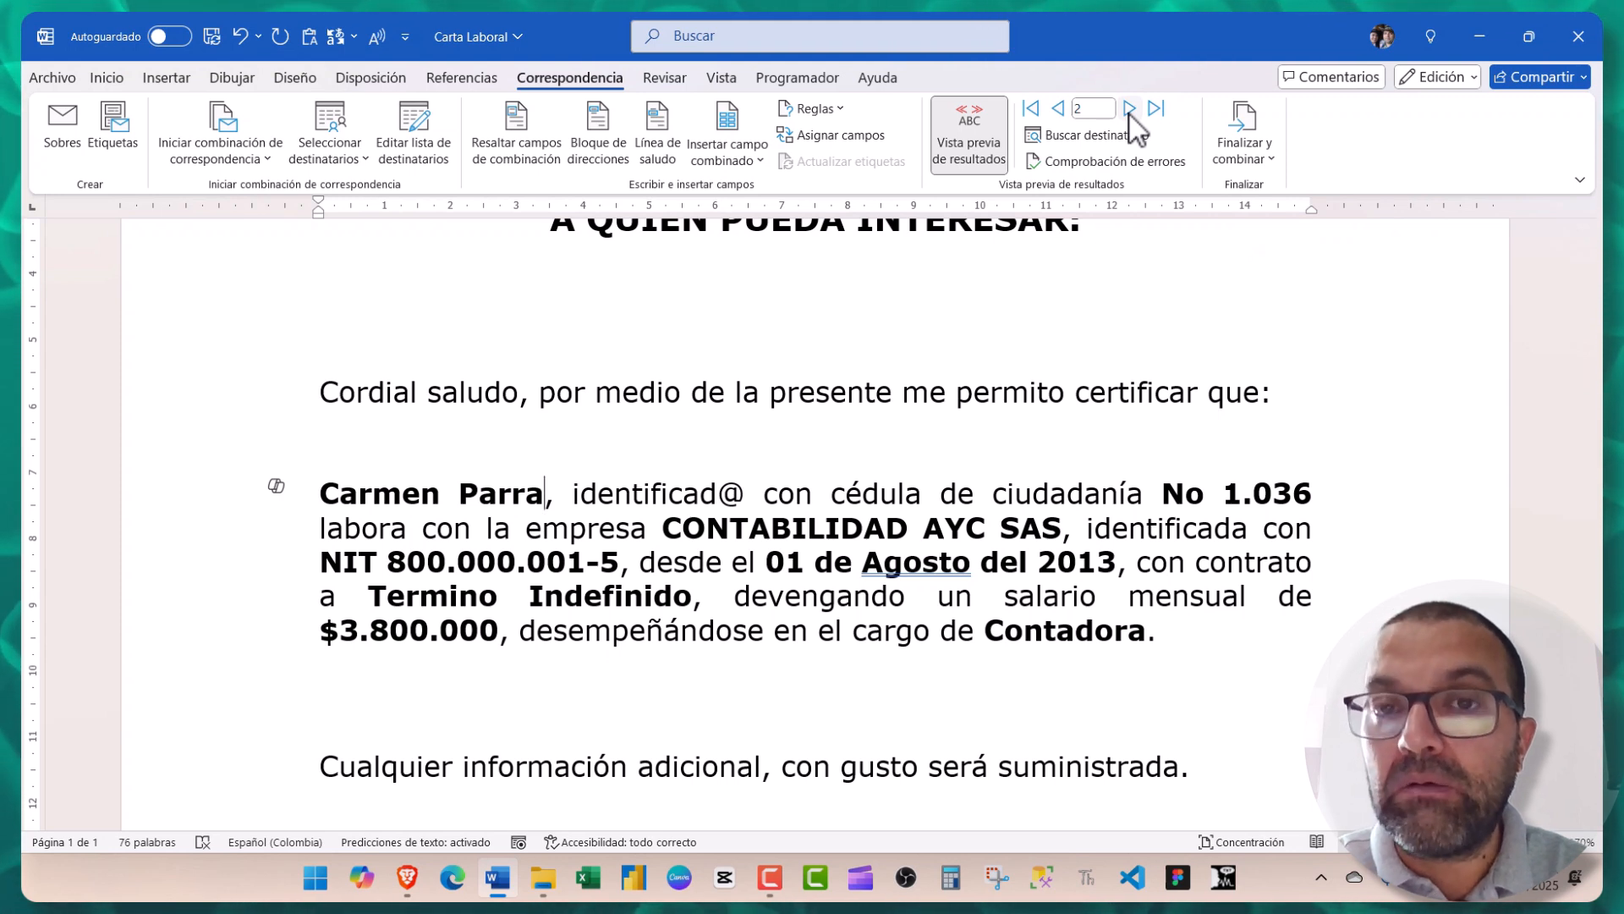
- Turn off the preview and replace the ID number 1.036 with the «Identificacion» field
click(953, 152)
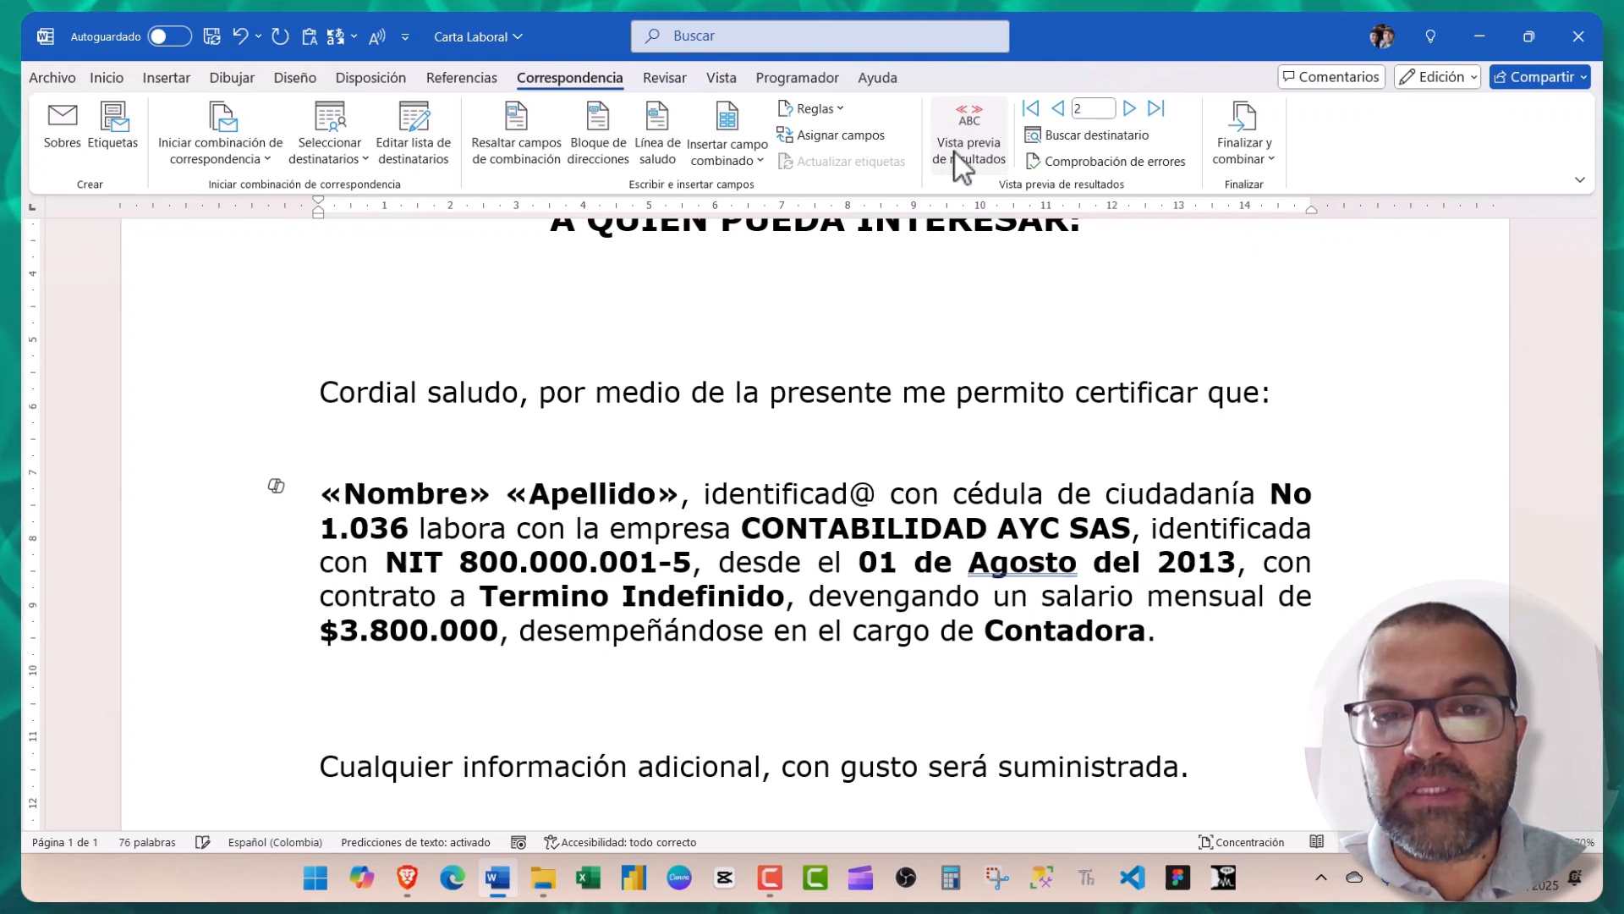
scroll(757, 514, down, 2)
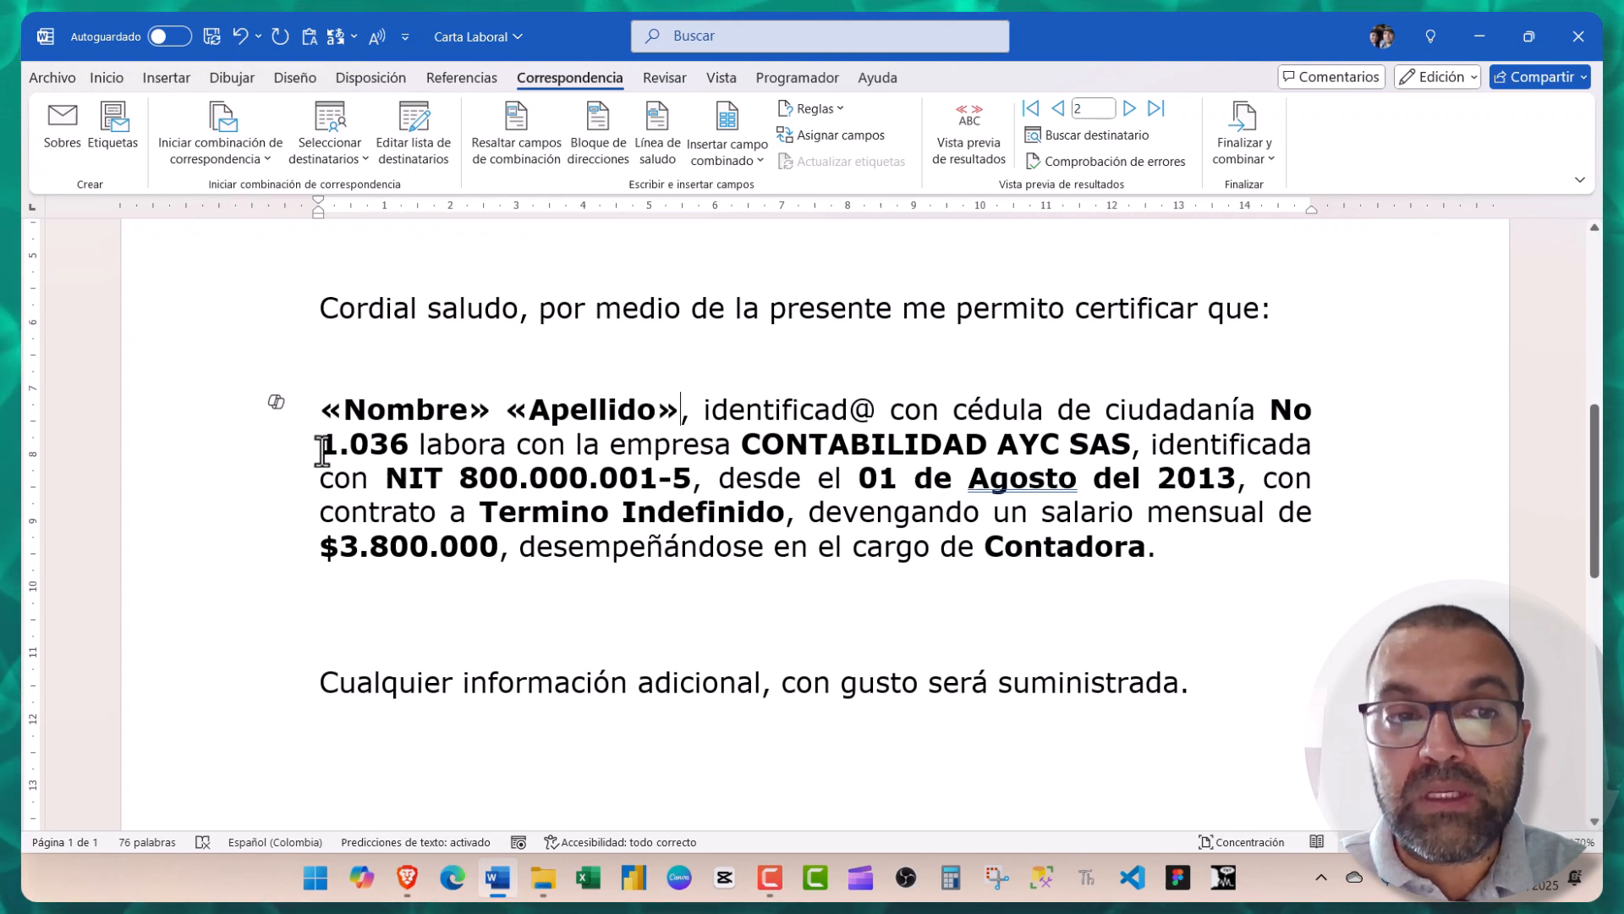
drag(320, 451, 408, 453)
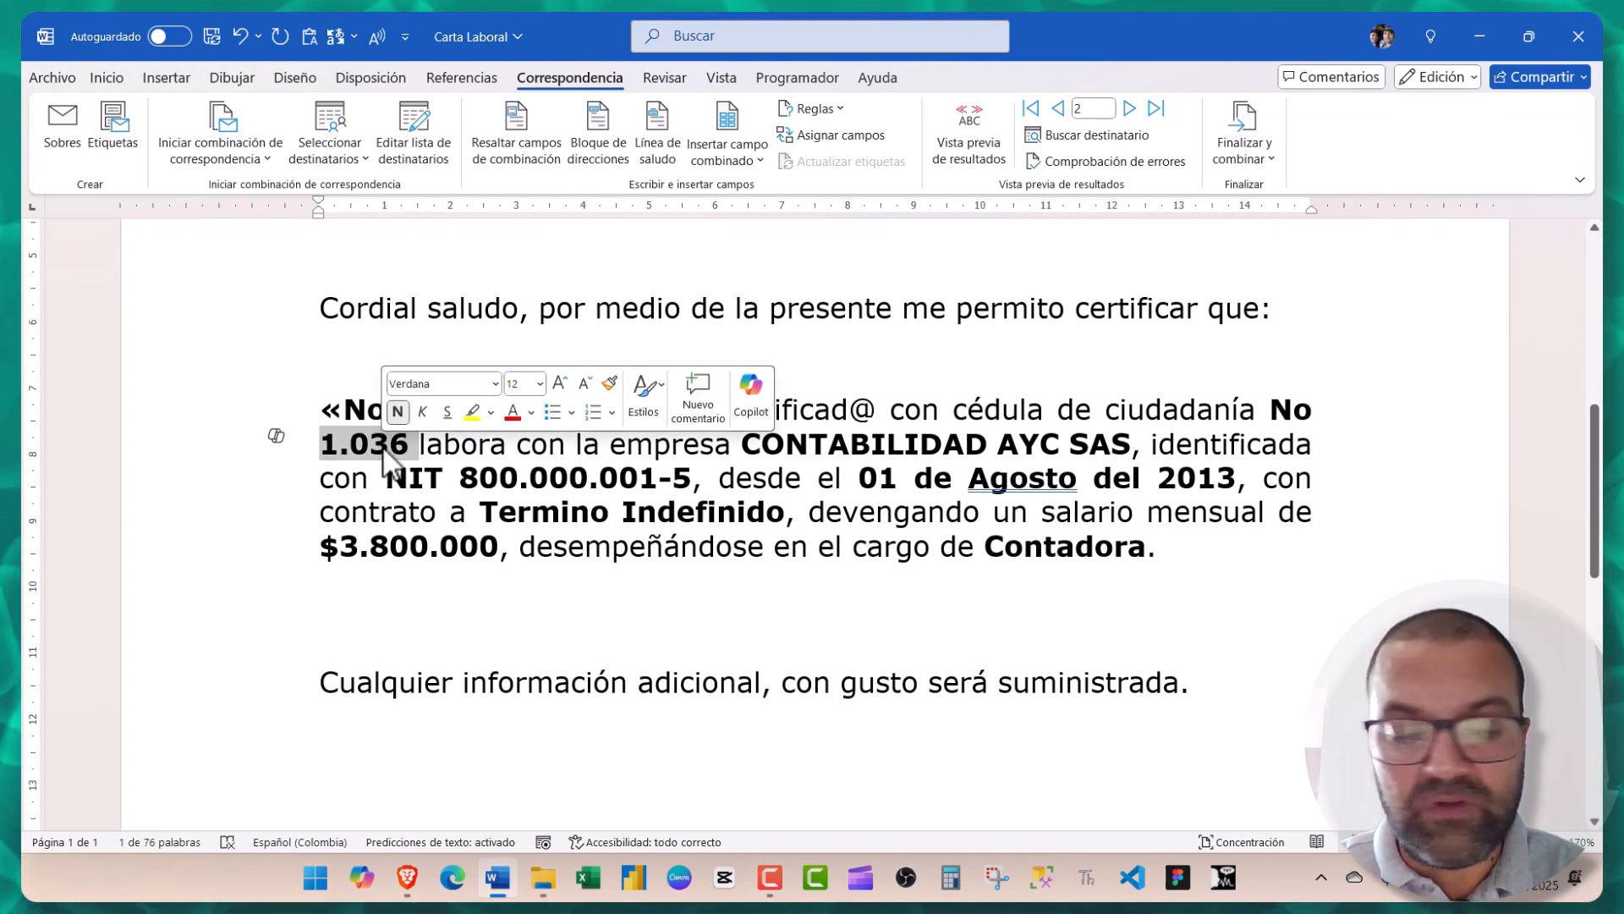
click(728, 159)
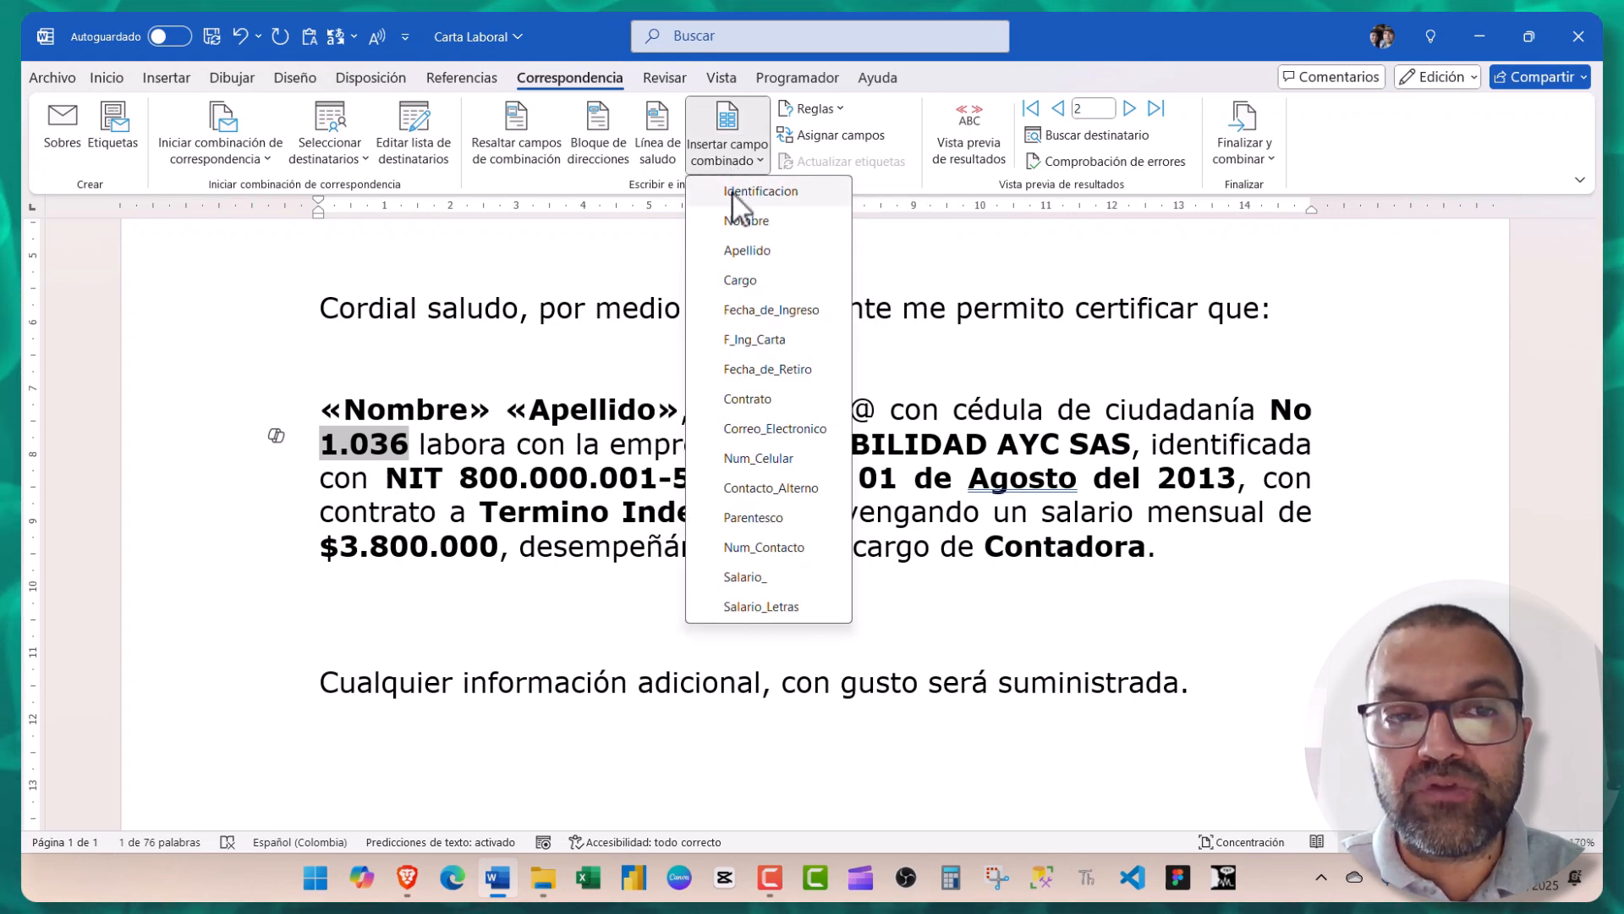
click(734, 193)
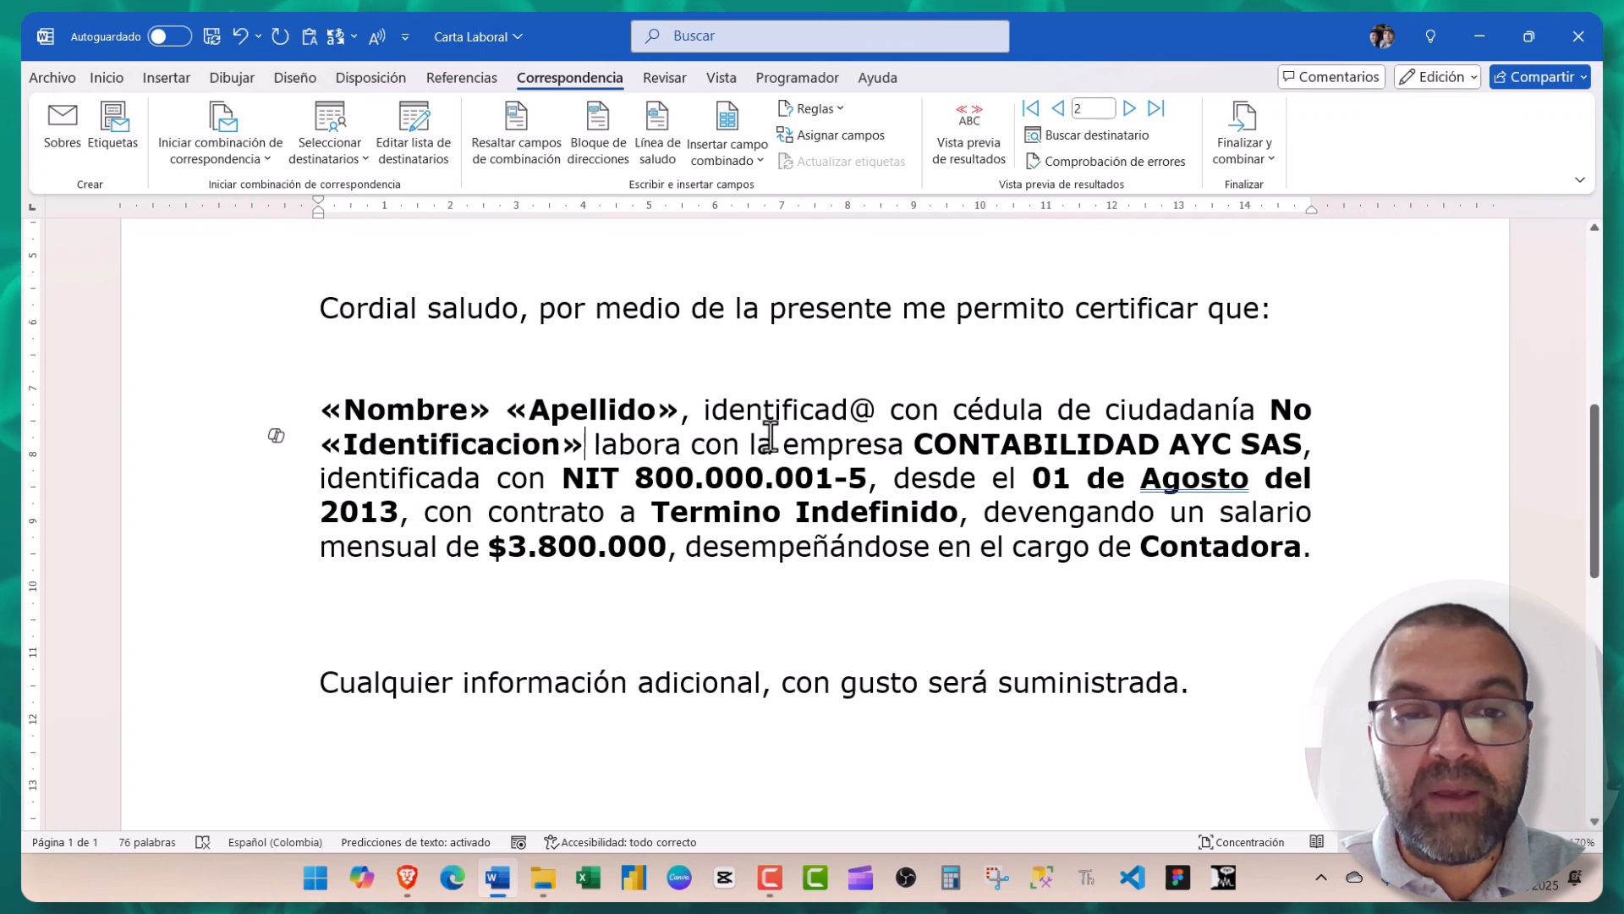
- Replace the date 01 de Agosto del 2013 with a bold «Fecha_de_Ingreso» field
scroll(744, 427, down, 1)
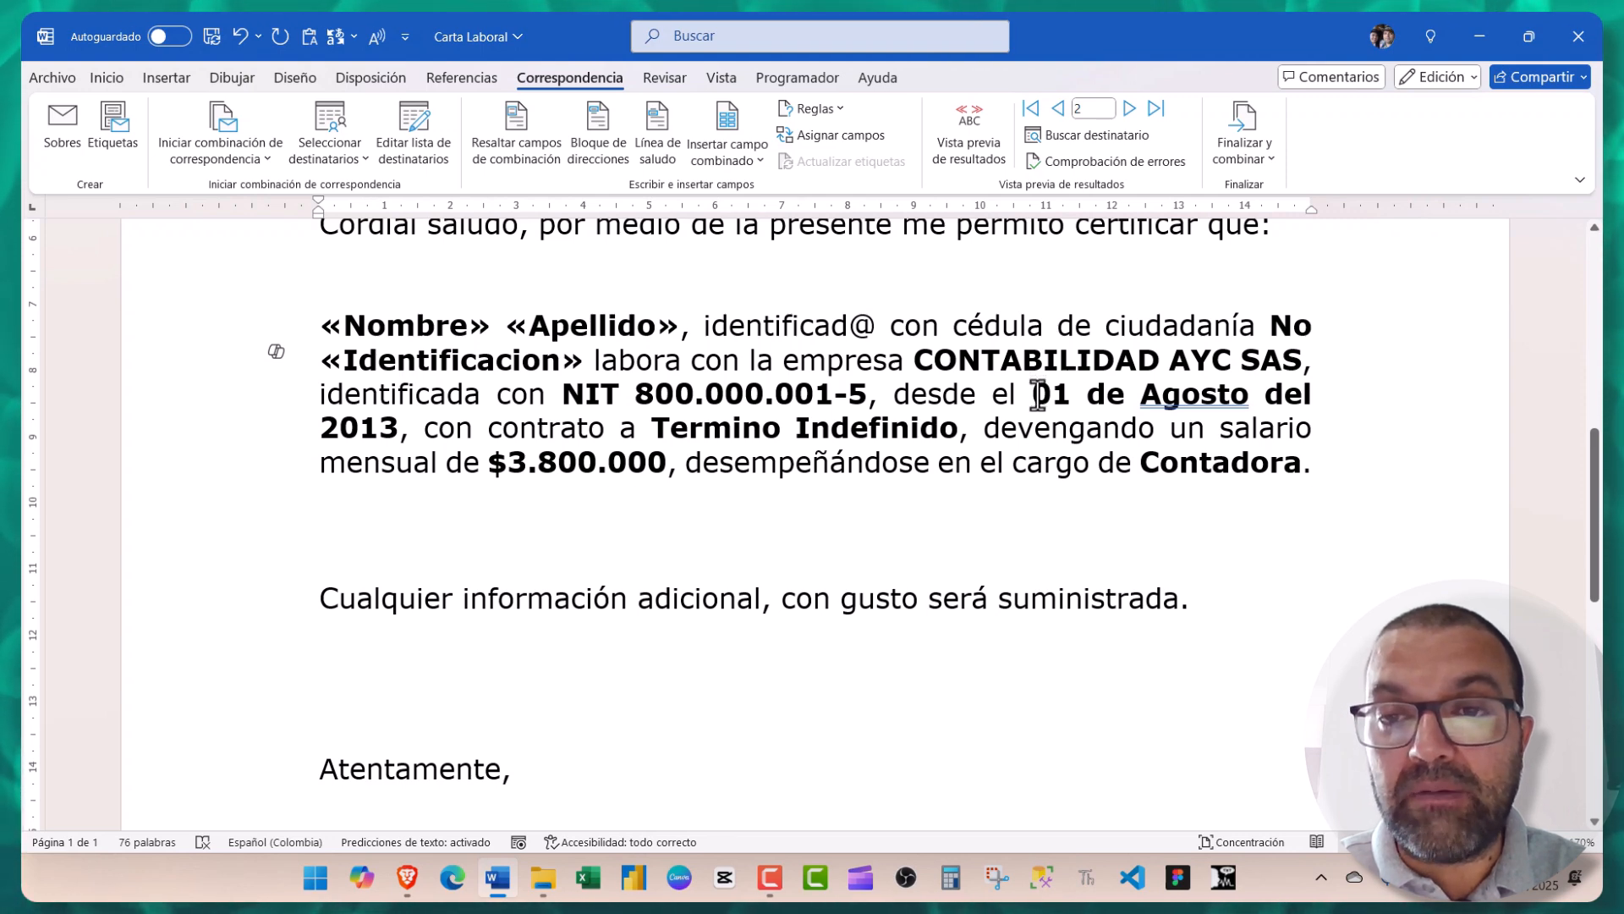
drag(1030, 394, 398, 428)
key(Delete)
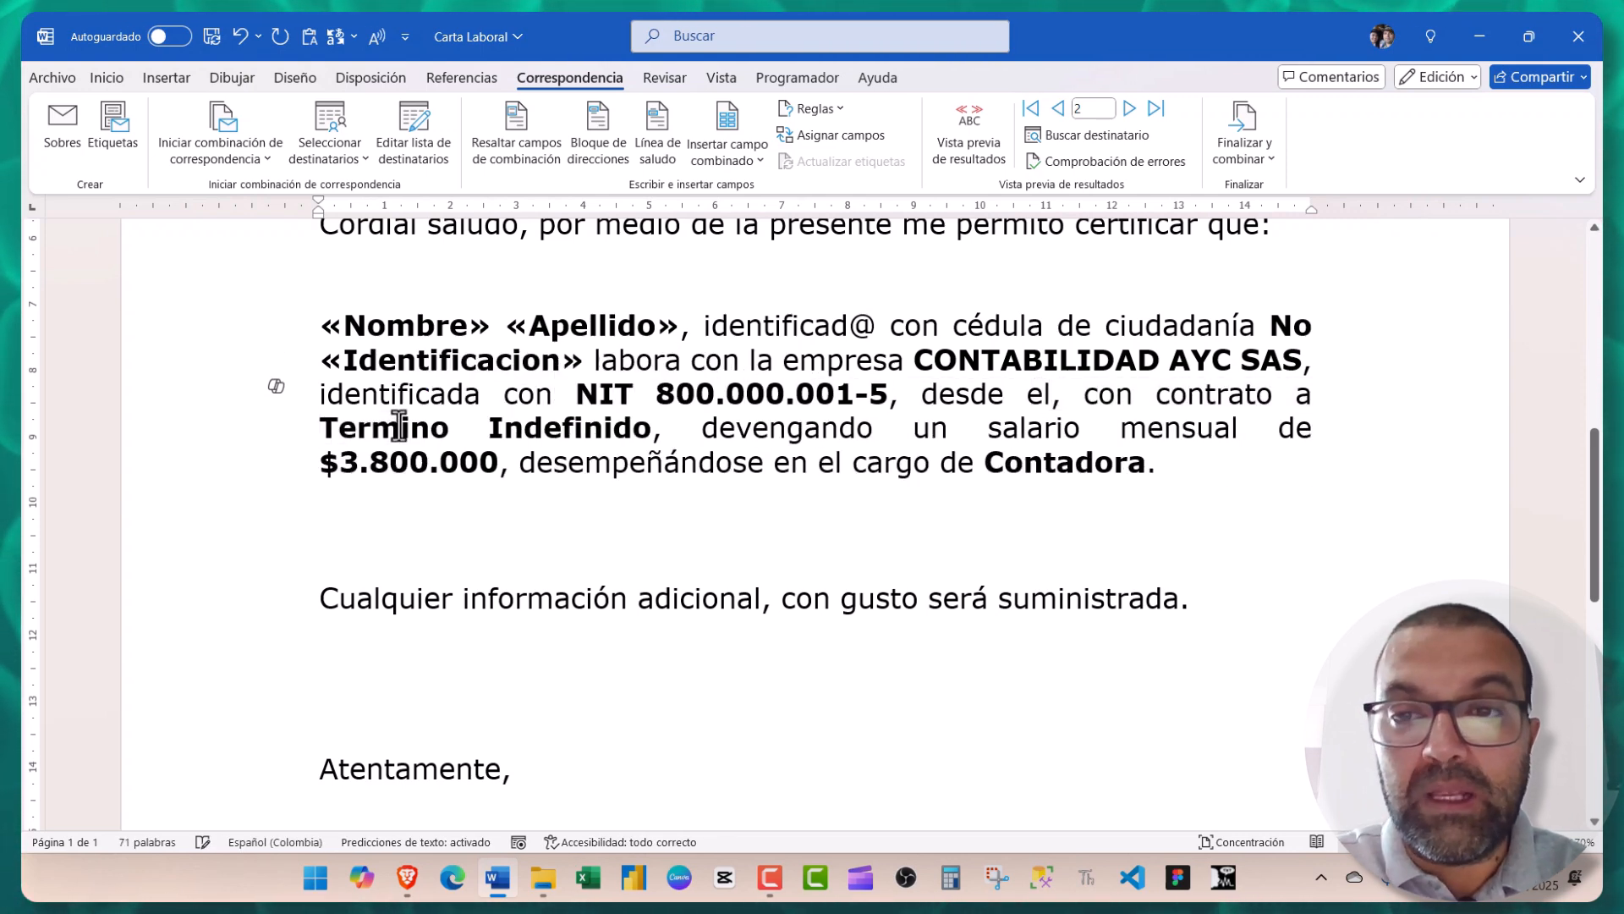
click(729, 159)
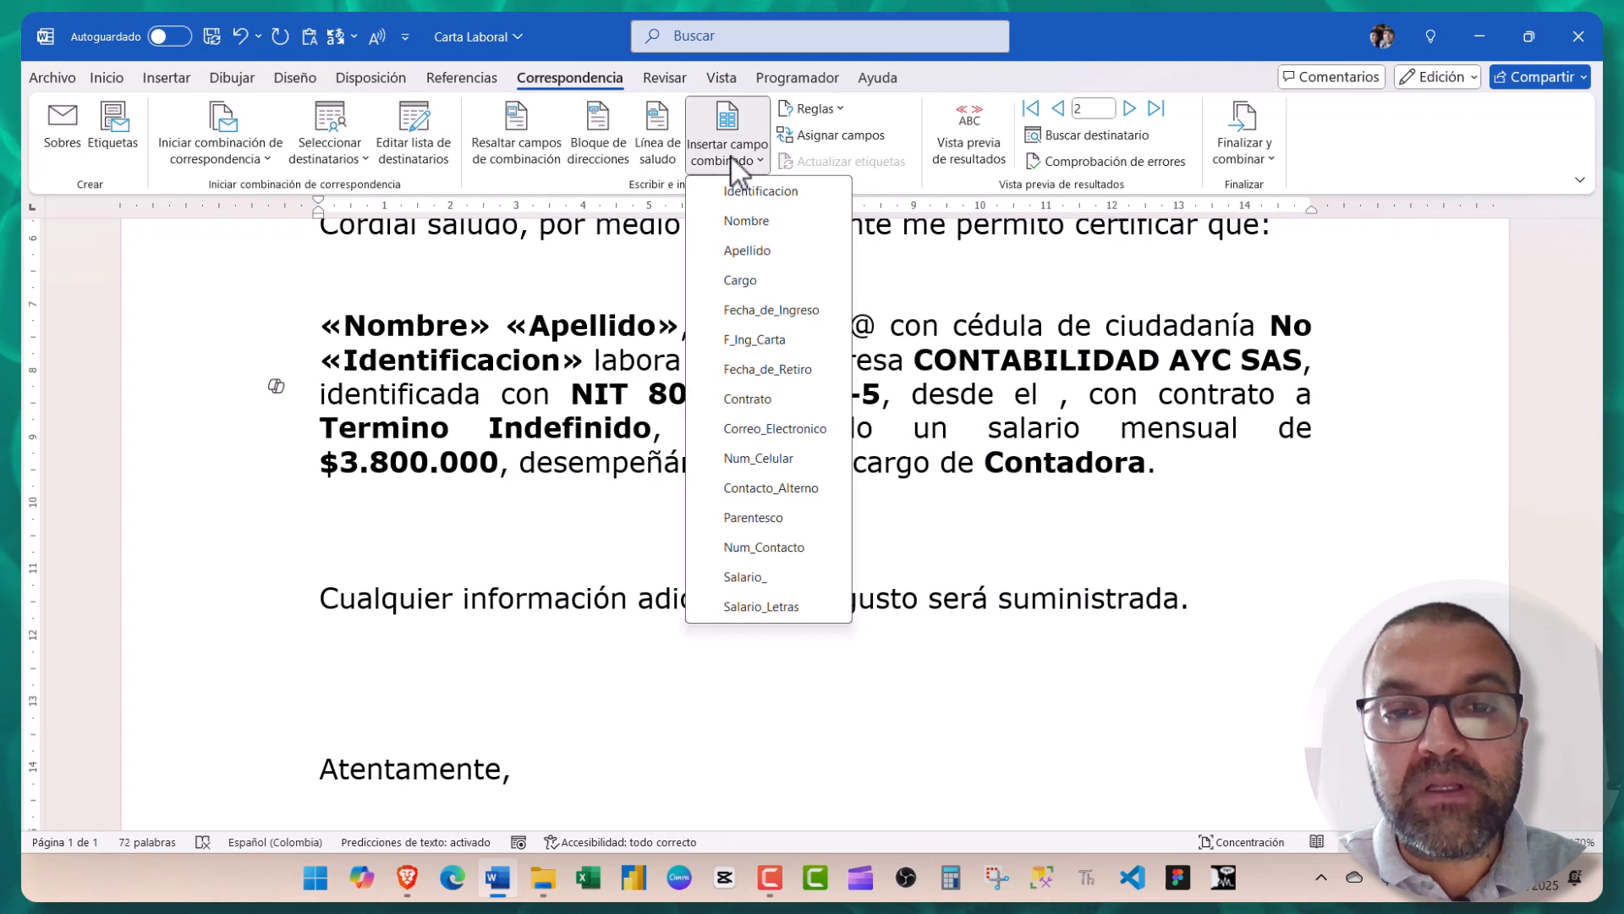
click(744, 311)
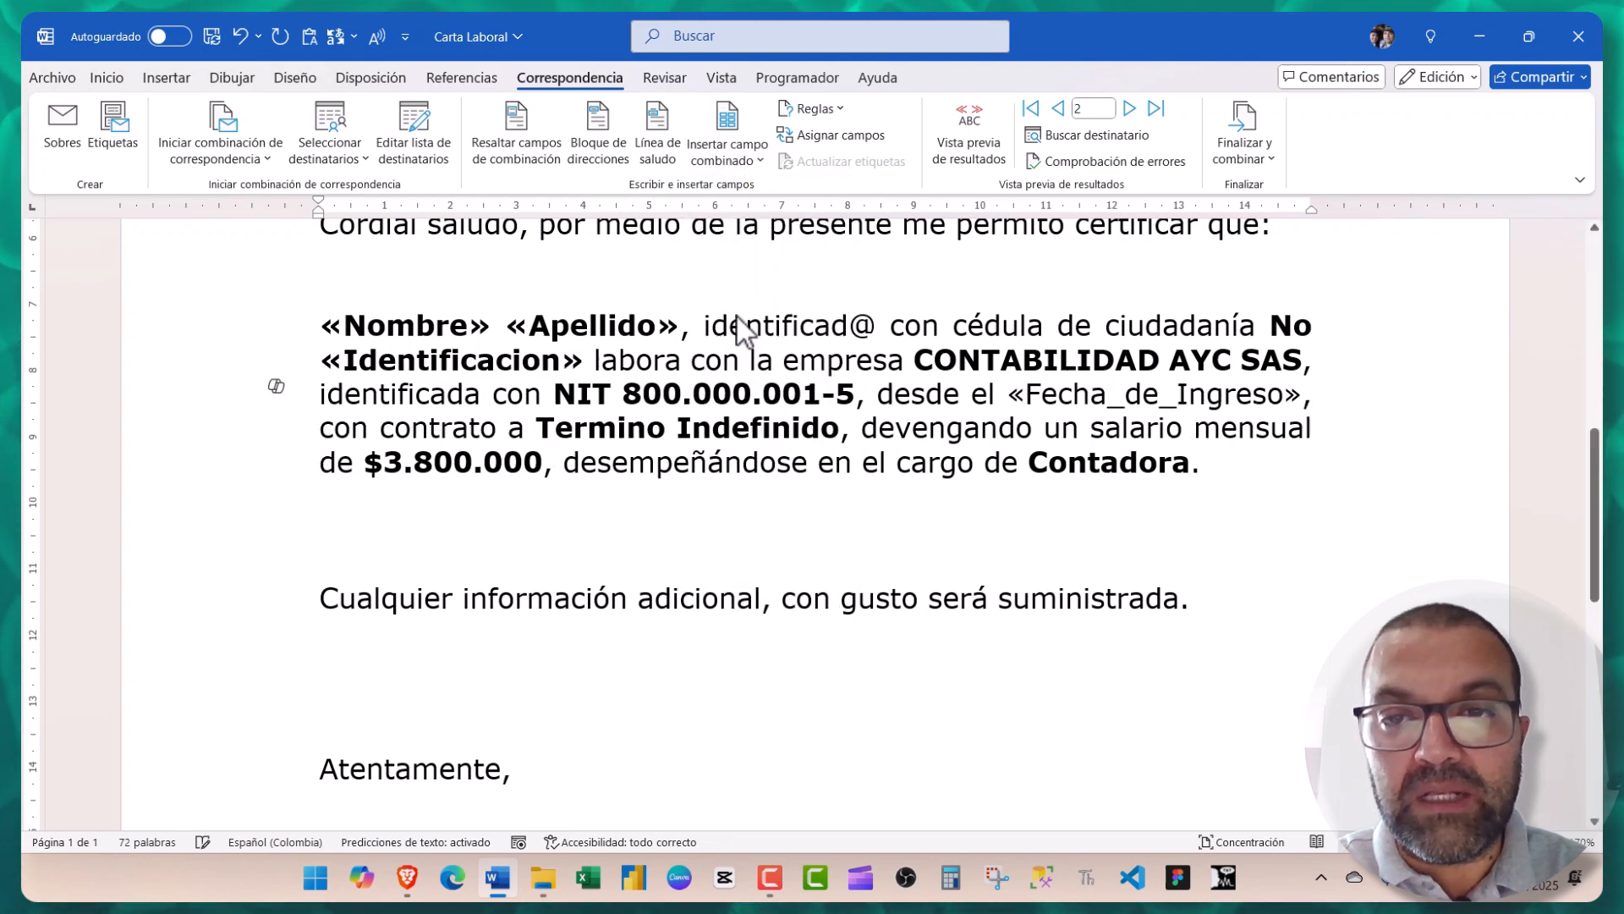
drag(1120, 401, 1307, 412)
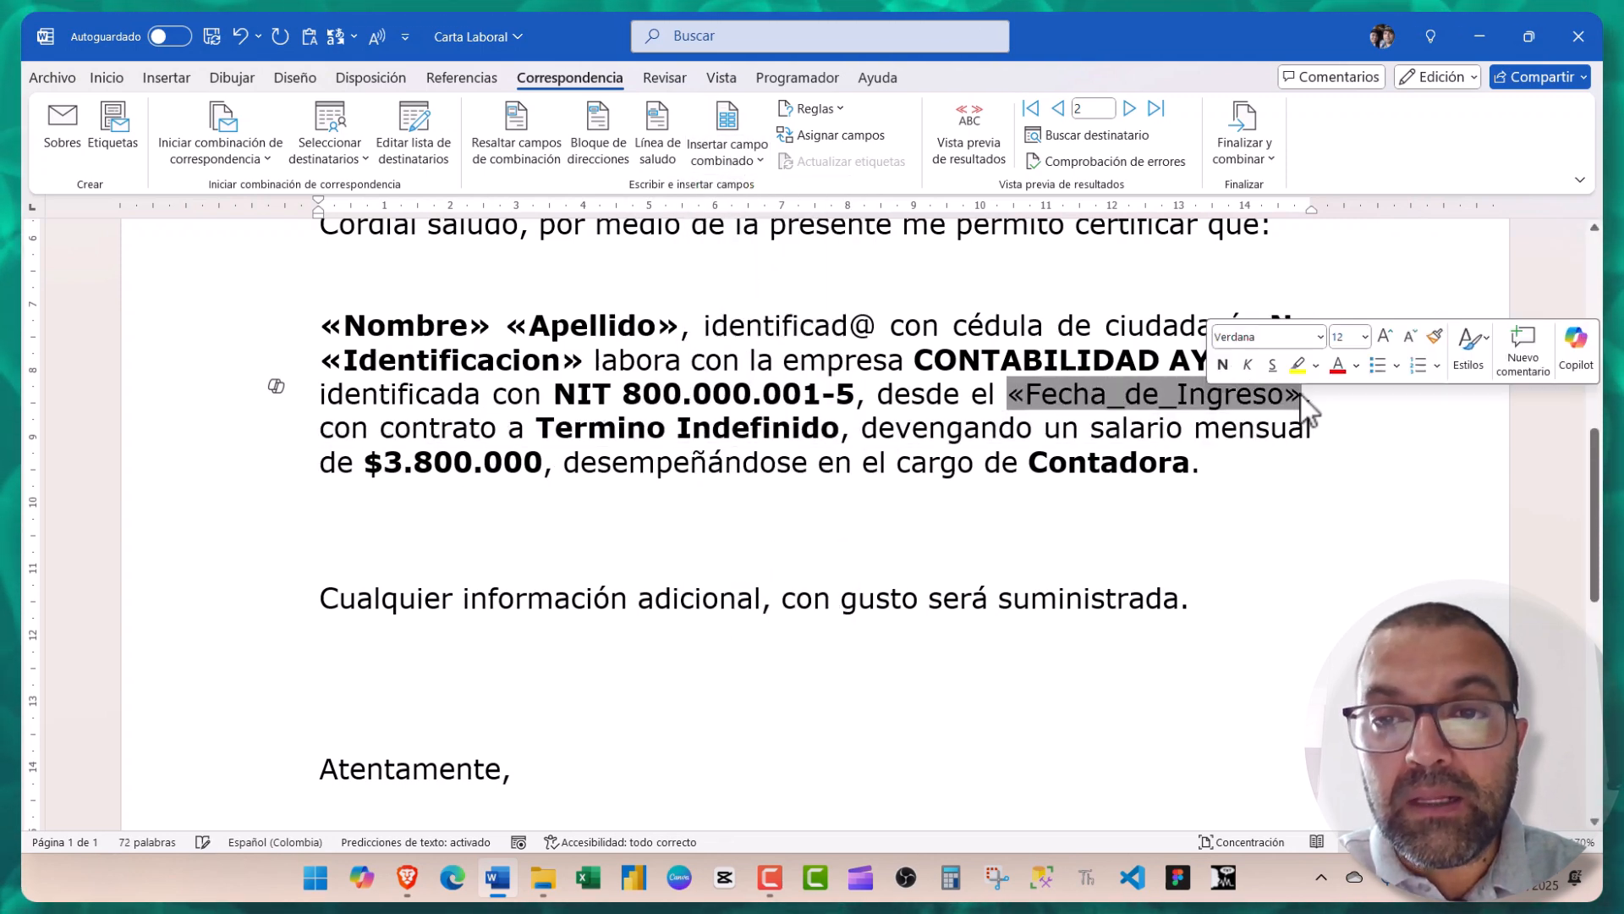
click(115, 76)
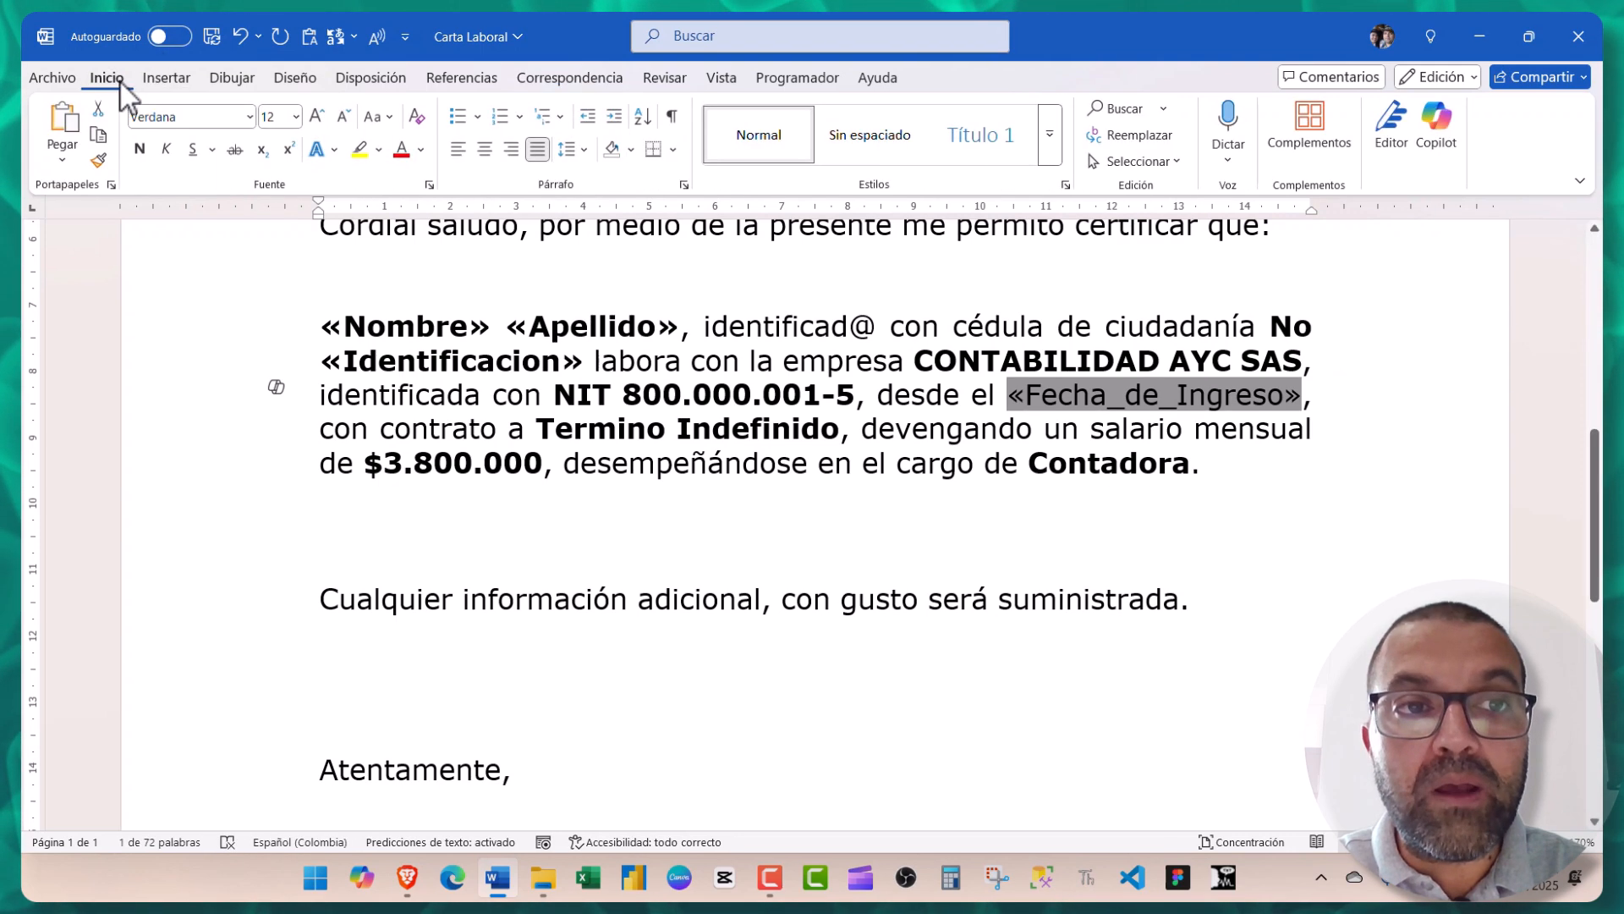
click(140, 149)
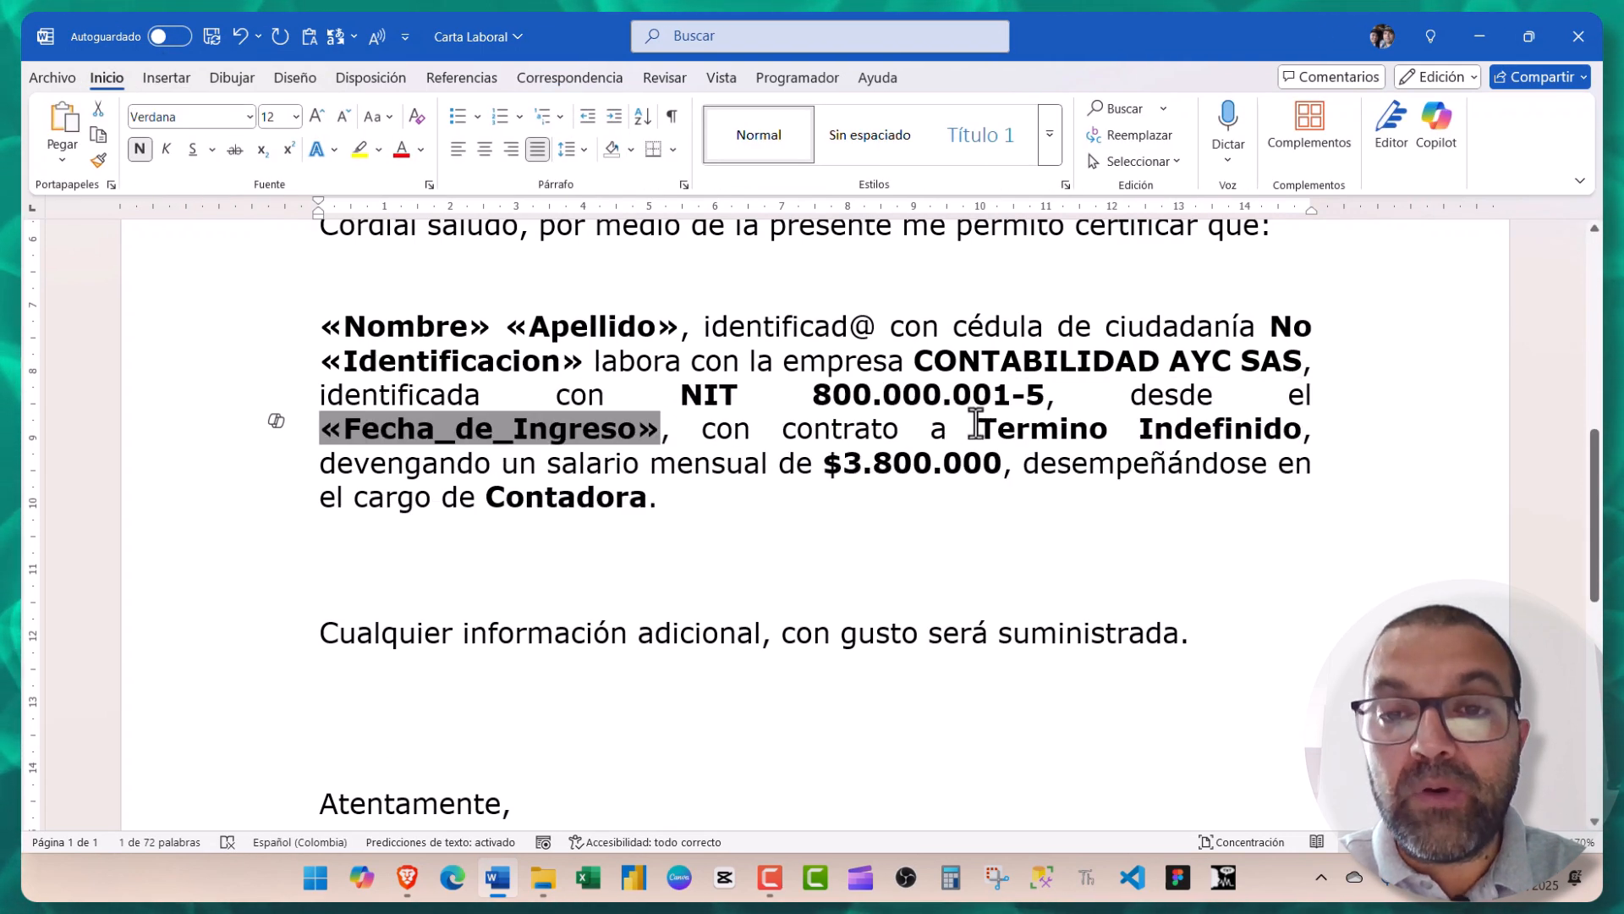
drag(981, 423, 1301, 420)
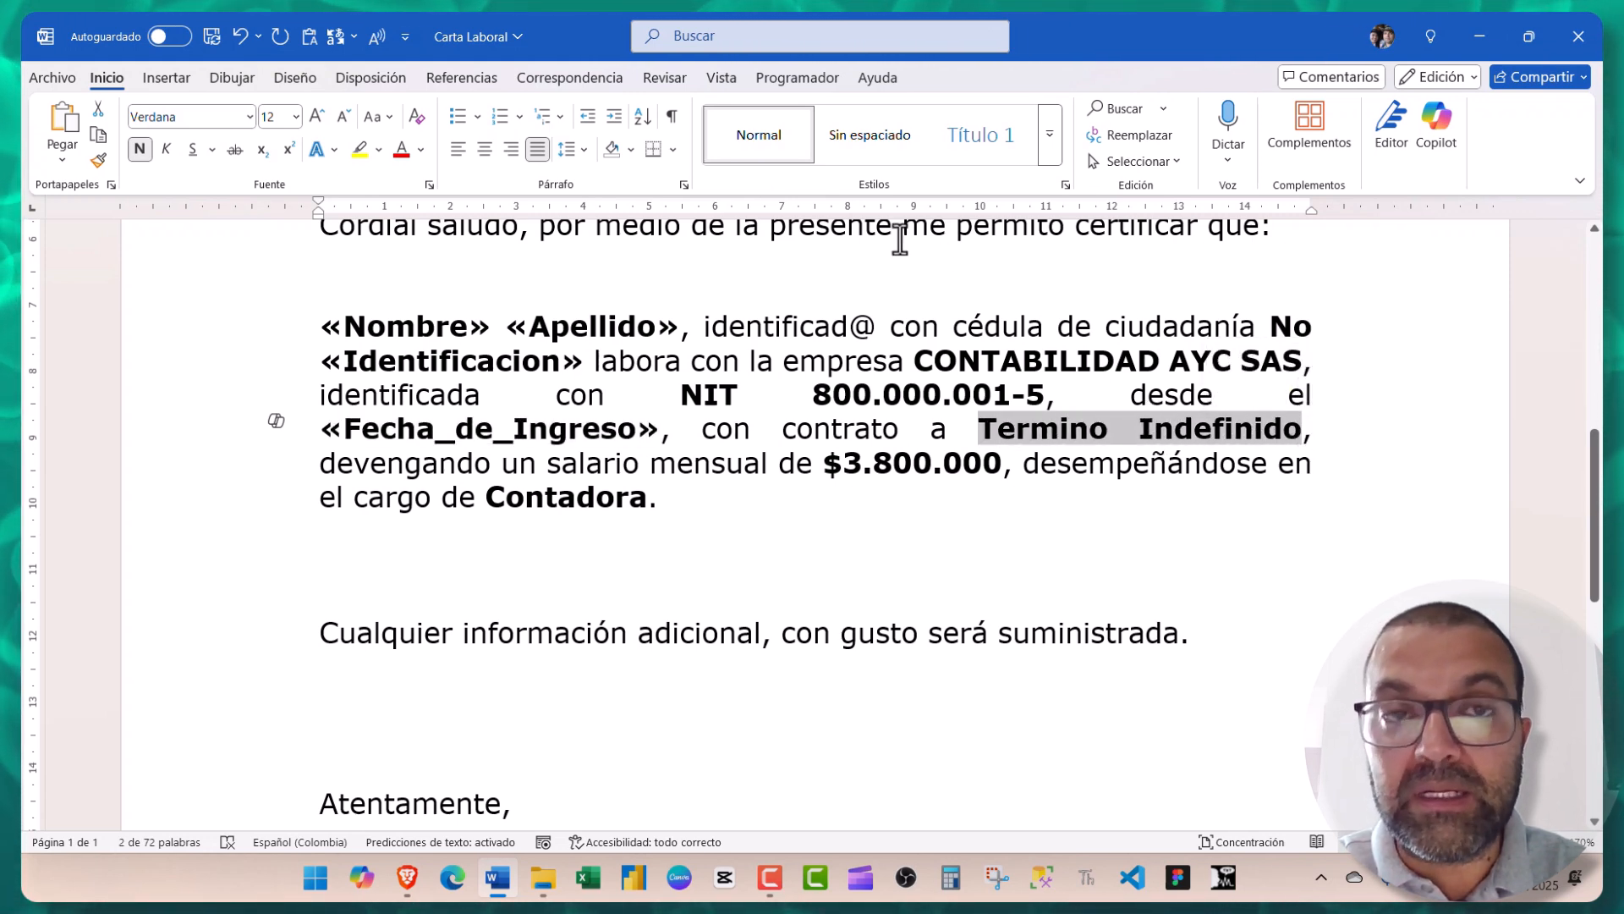
- Replace Termino Indefinido with a bold «Contrato» merge field
click(549, 78)
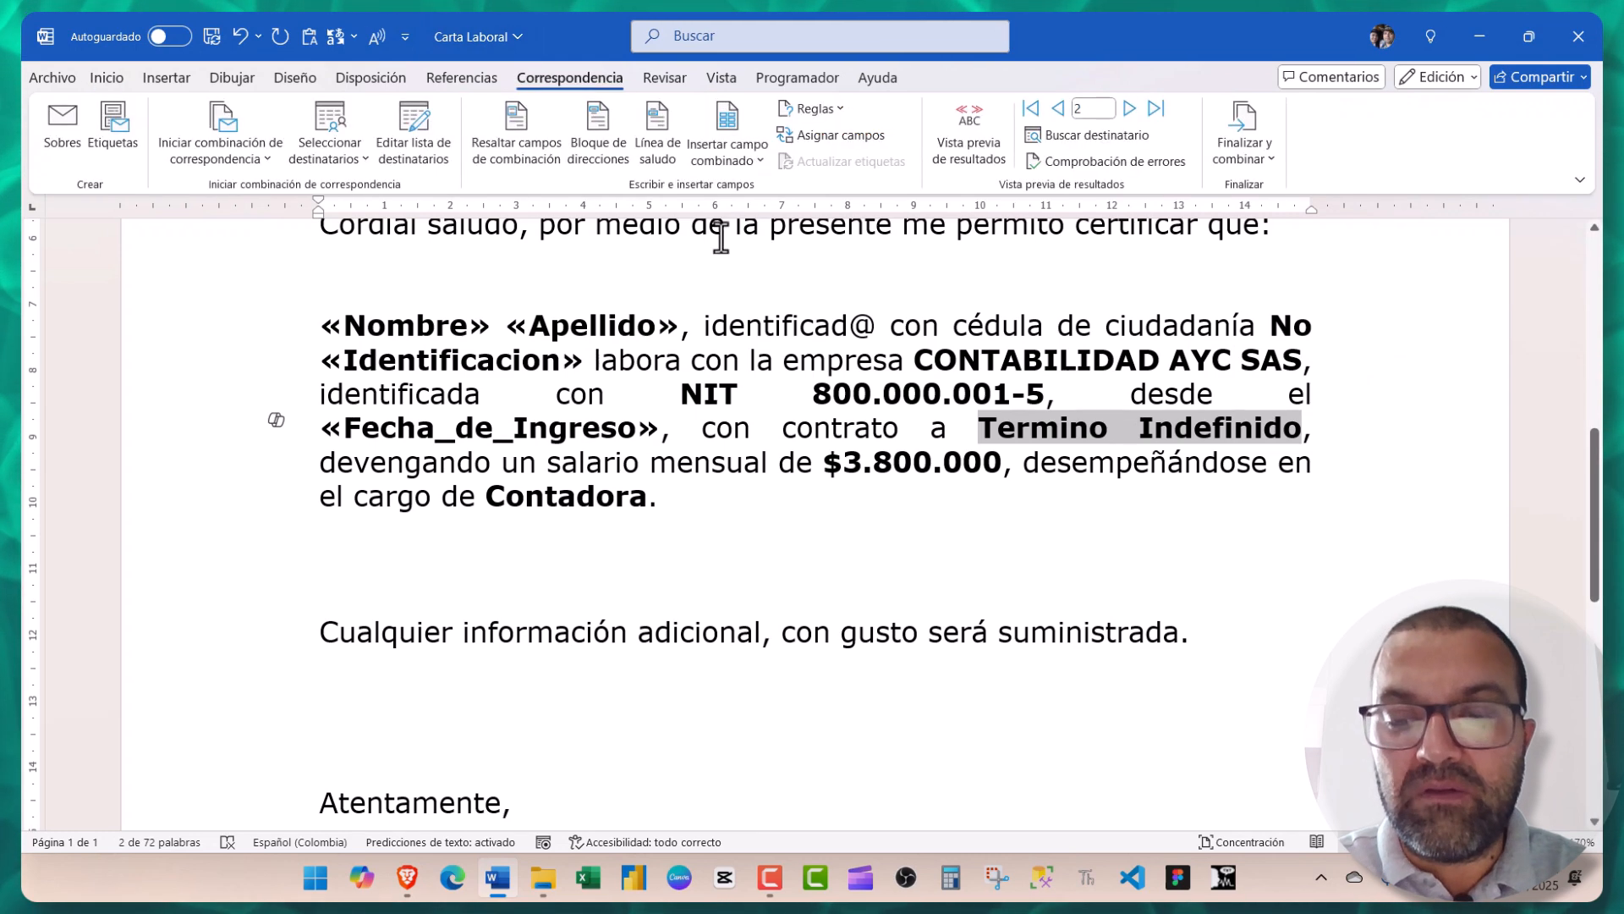
key(Delete)
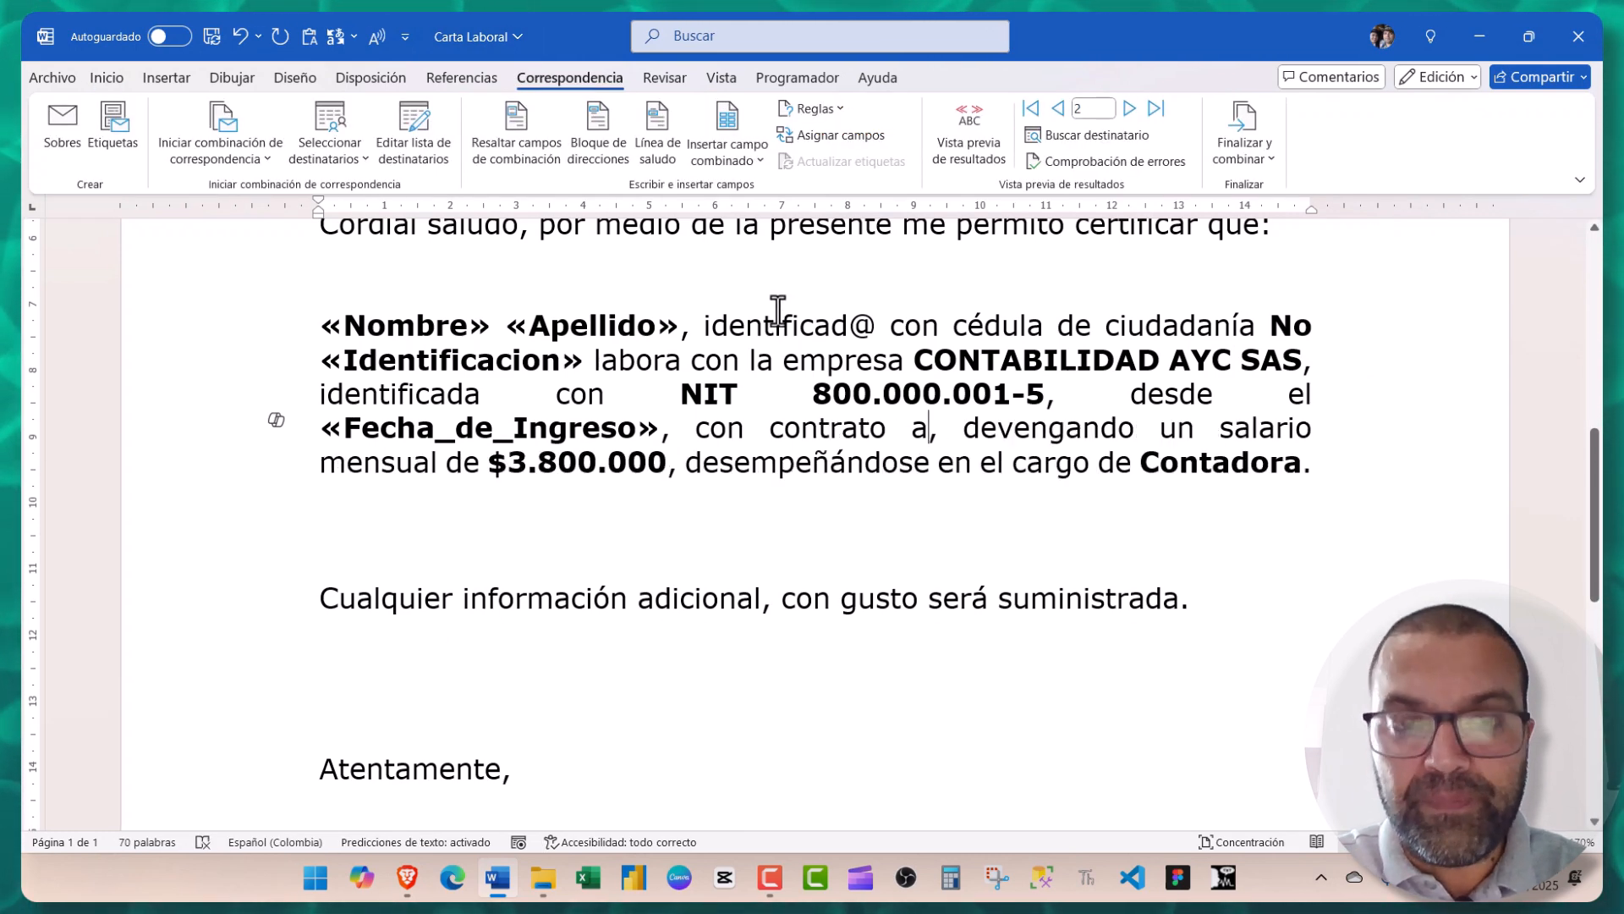
click(747, 163)
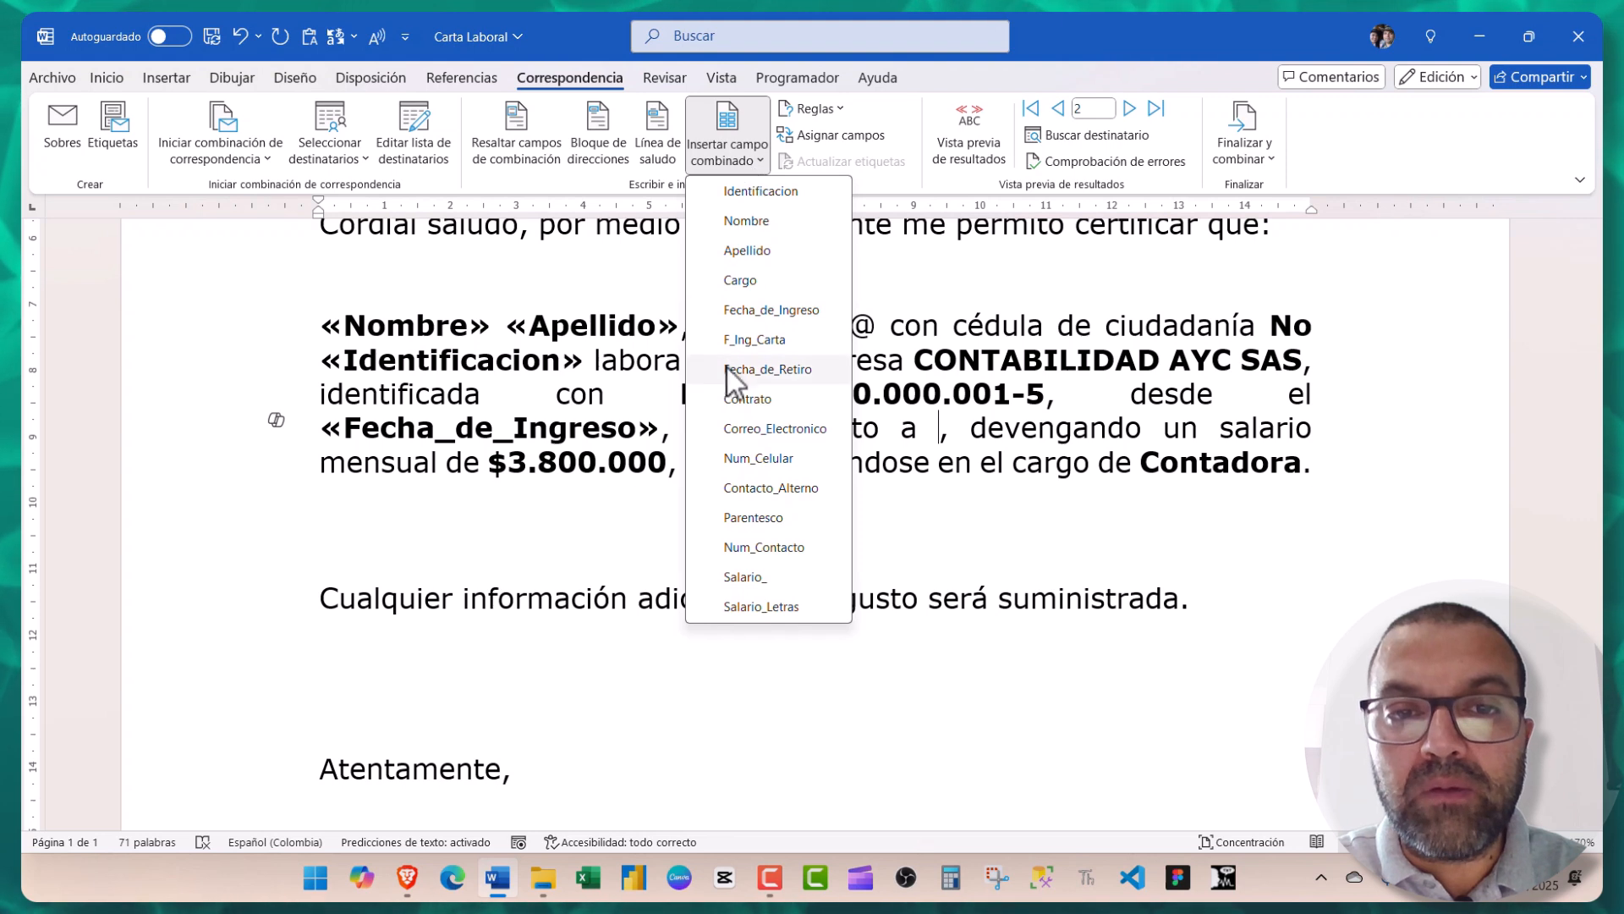
click(747, 403)
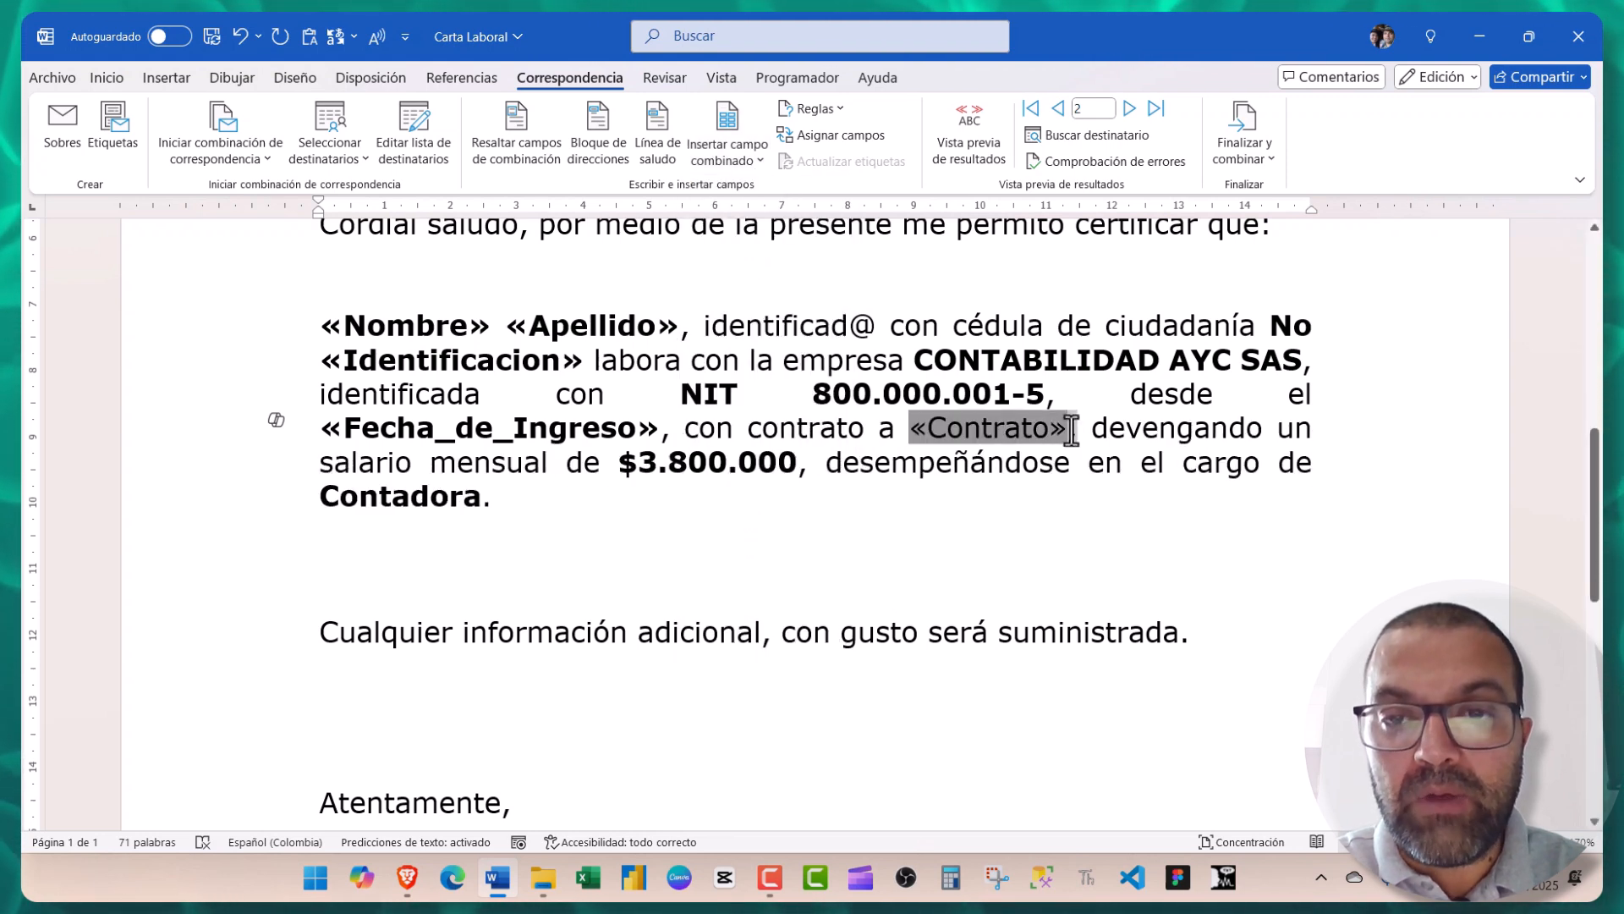
double_click(1068, 430)
key(ctrl+n)
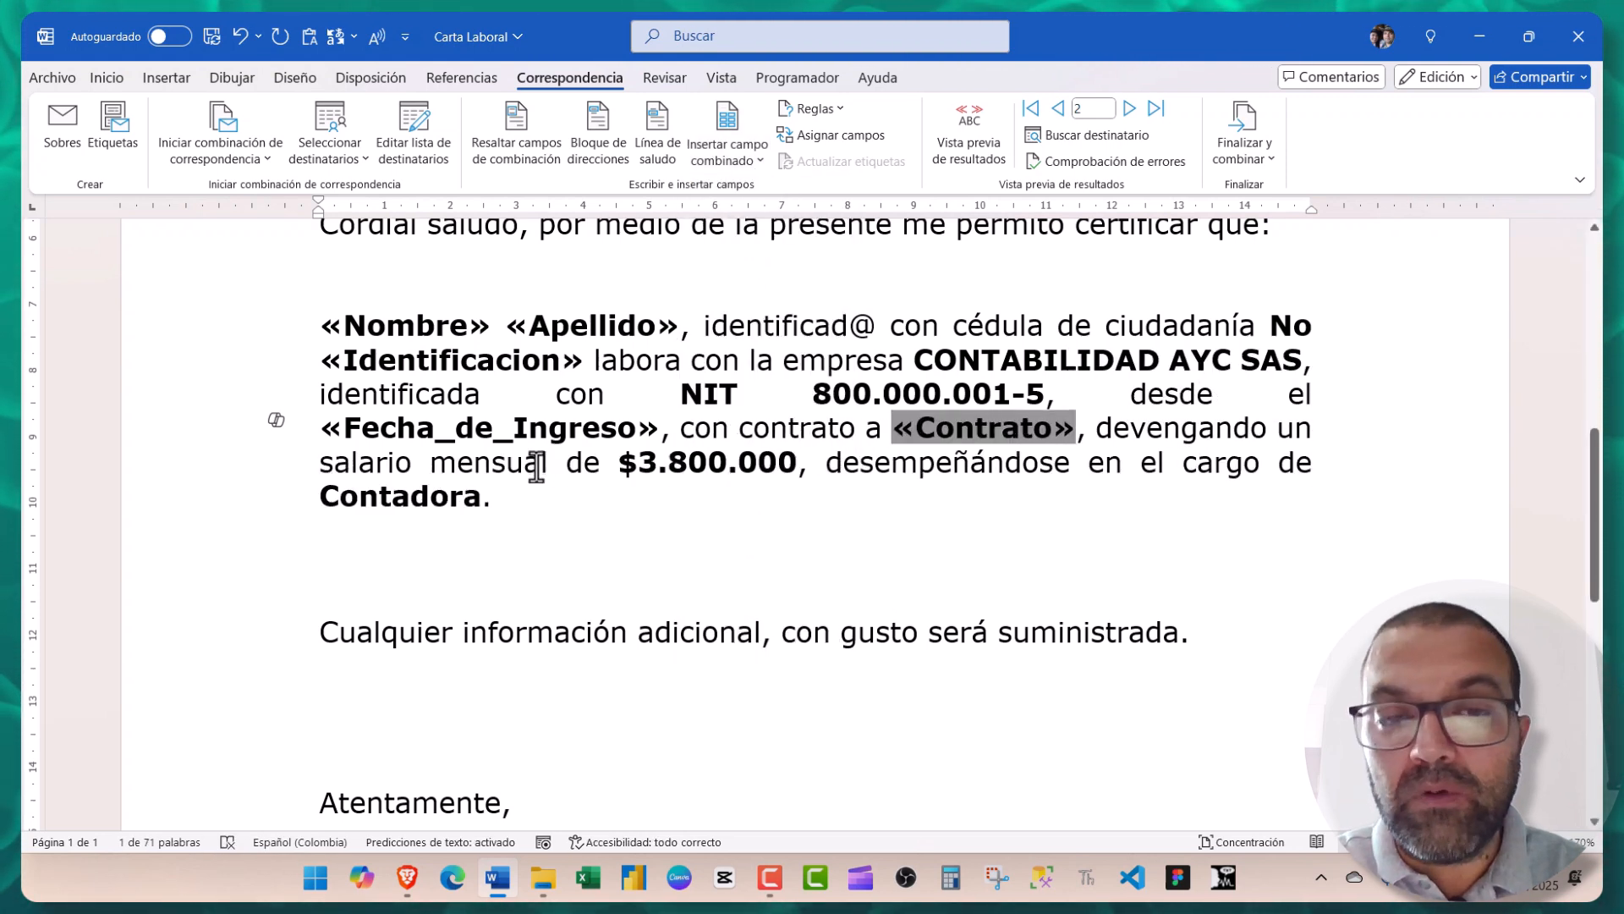
- Replace the salary amount 3.800.000 with the «Salario_» merge field
drag(637, 466, 797, 465)
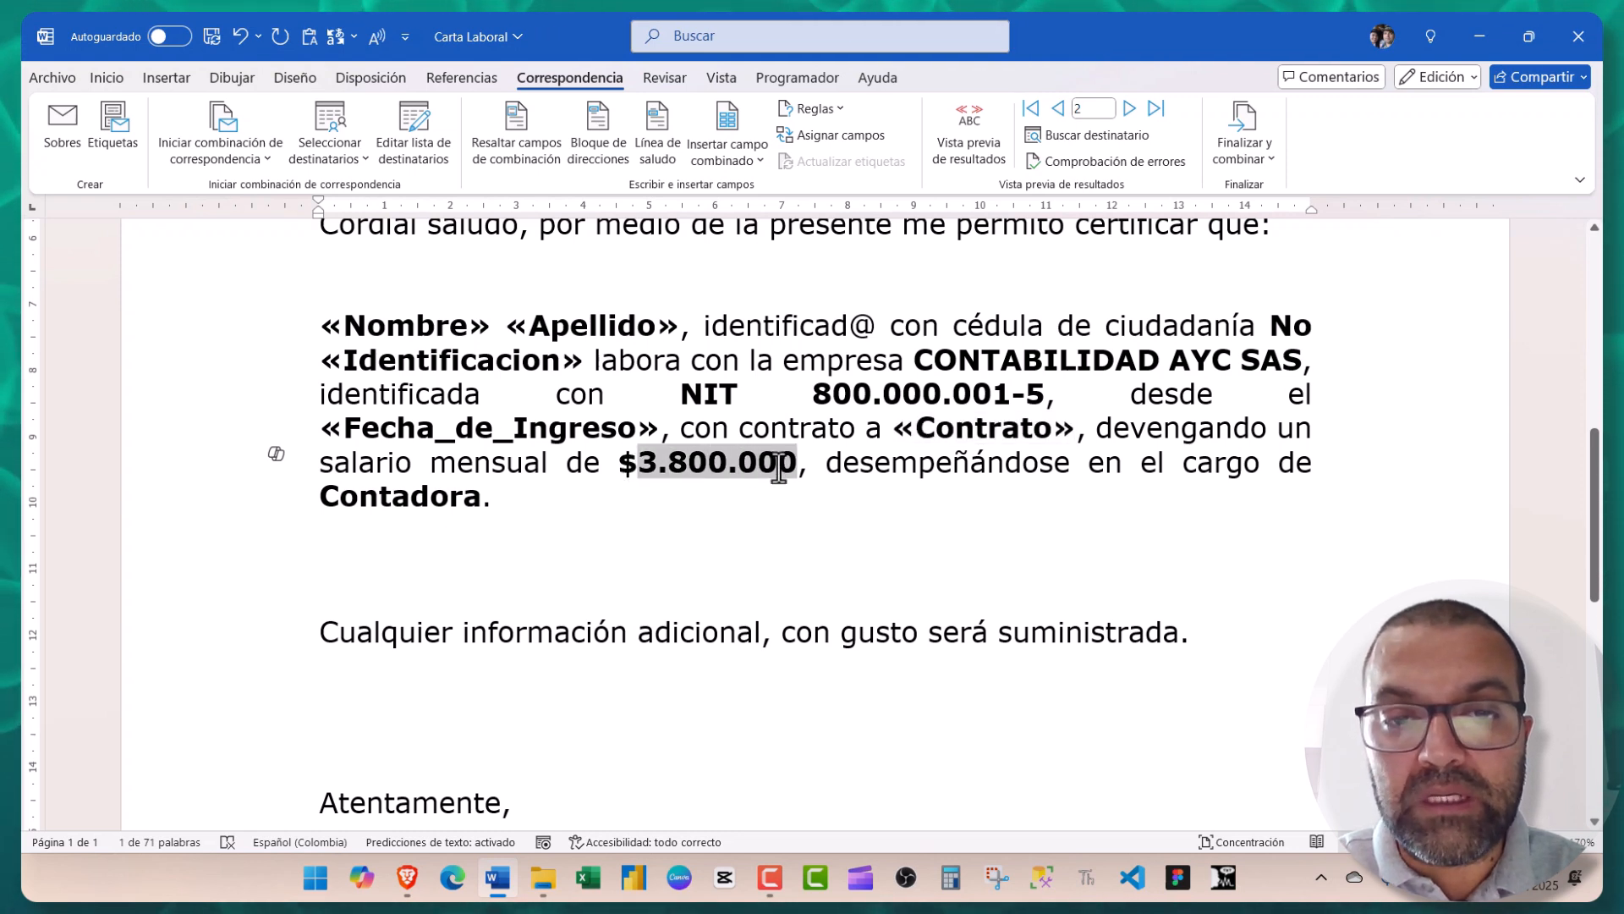
click(746, 159)
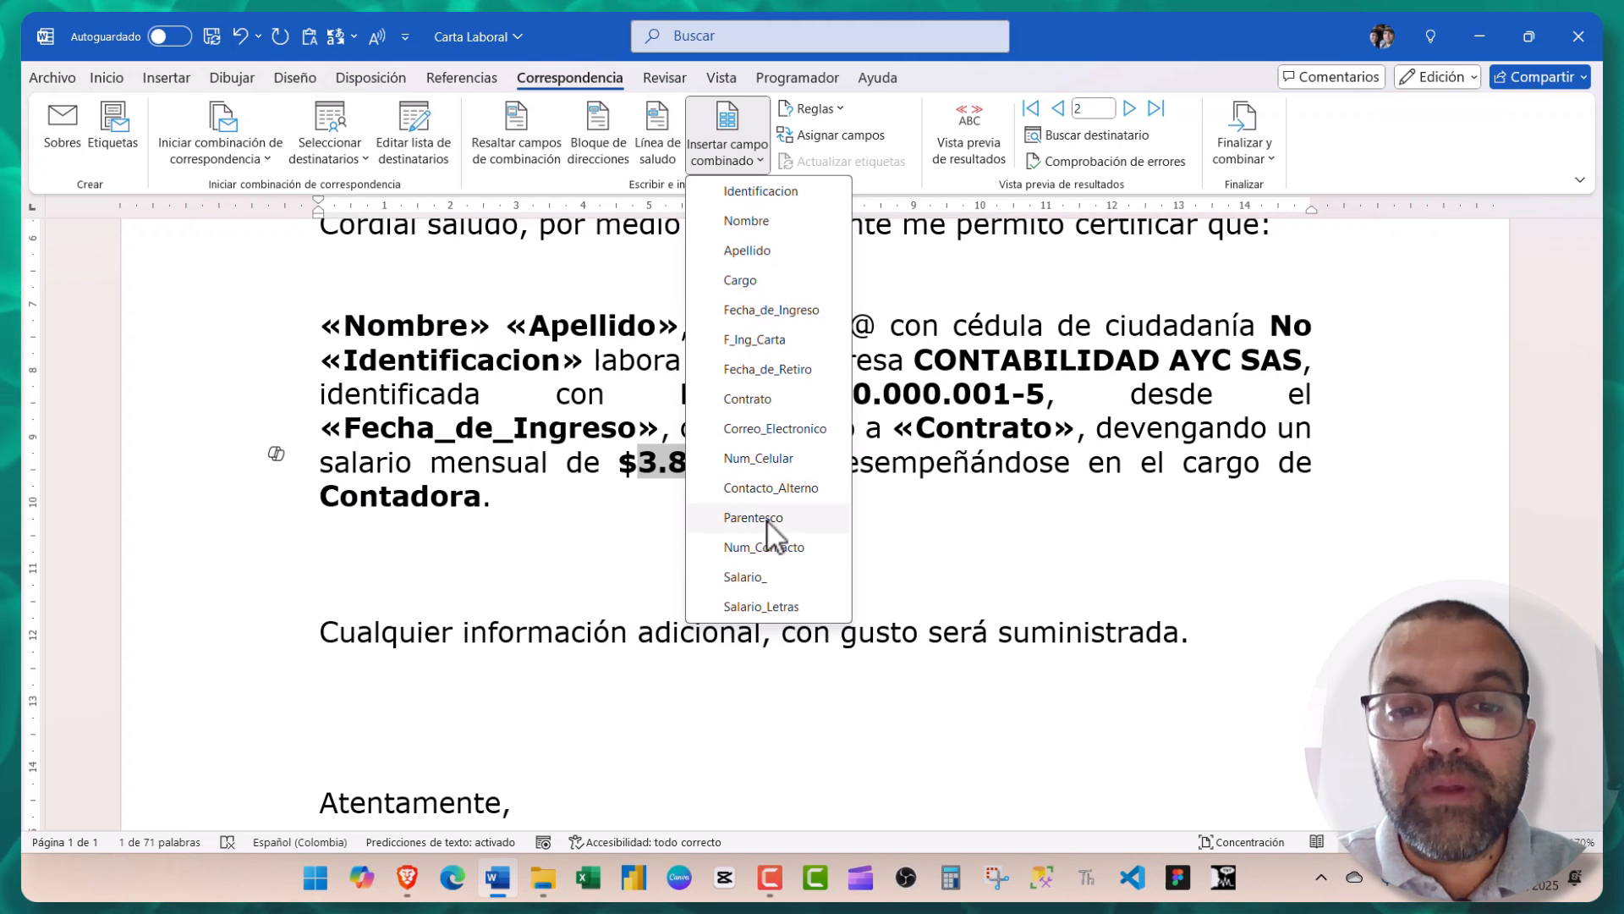
click(770, 577)
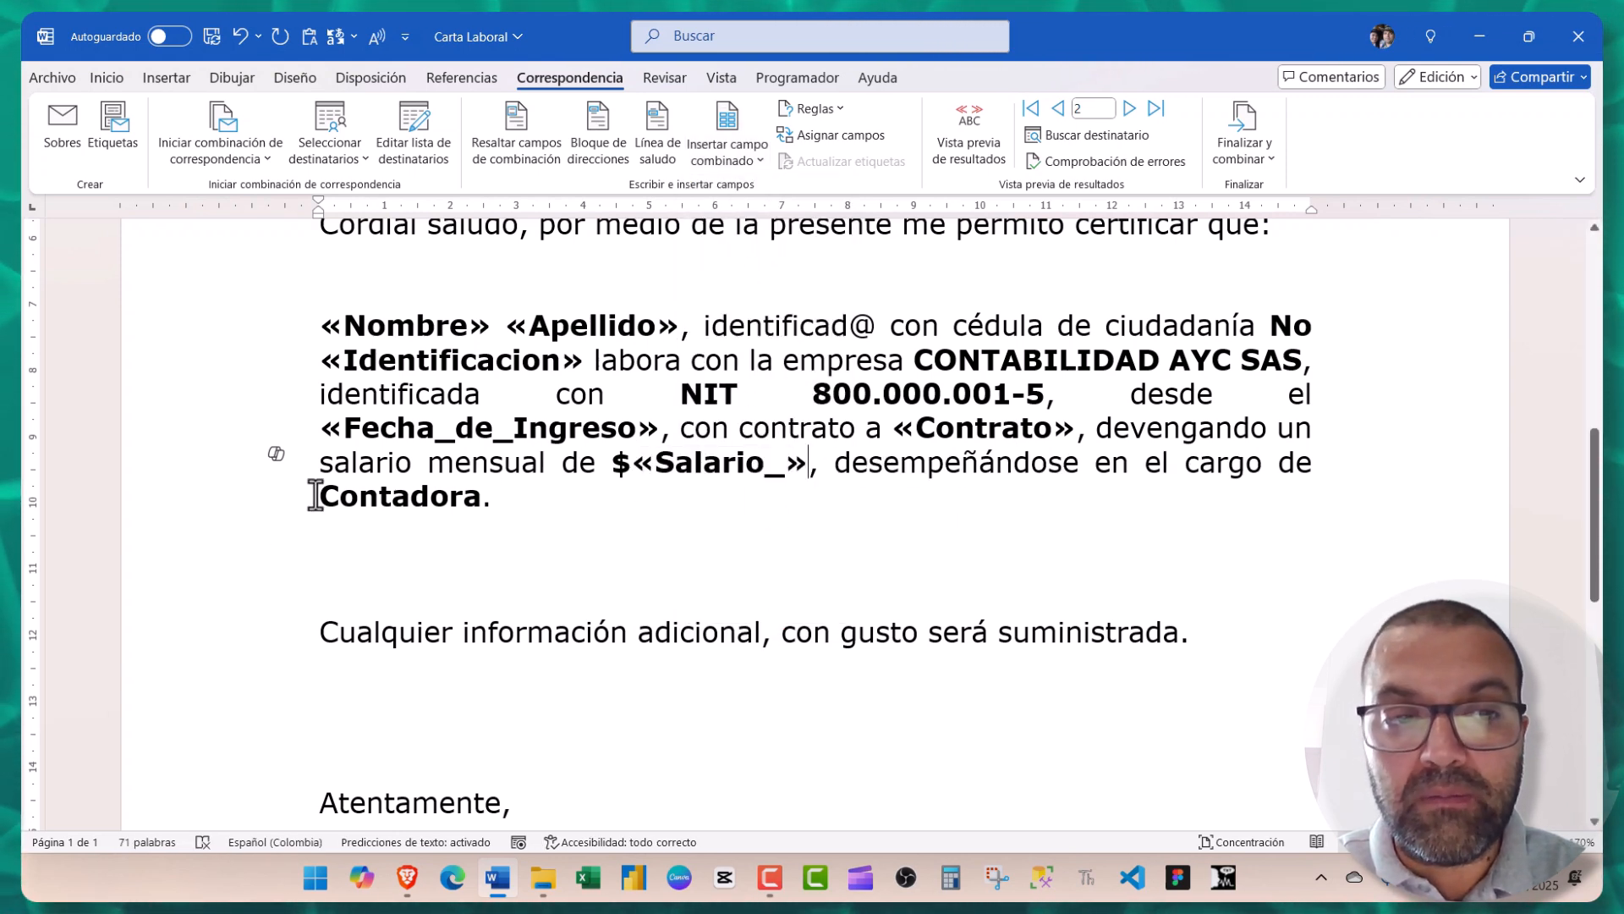
- Replace the job title Contadora with a bold «Cargo» merge field after 'cargo de'
drag(323, 495, 484, 496)
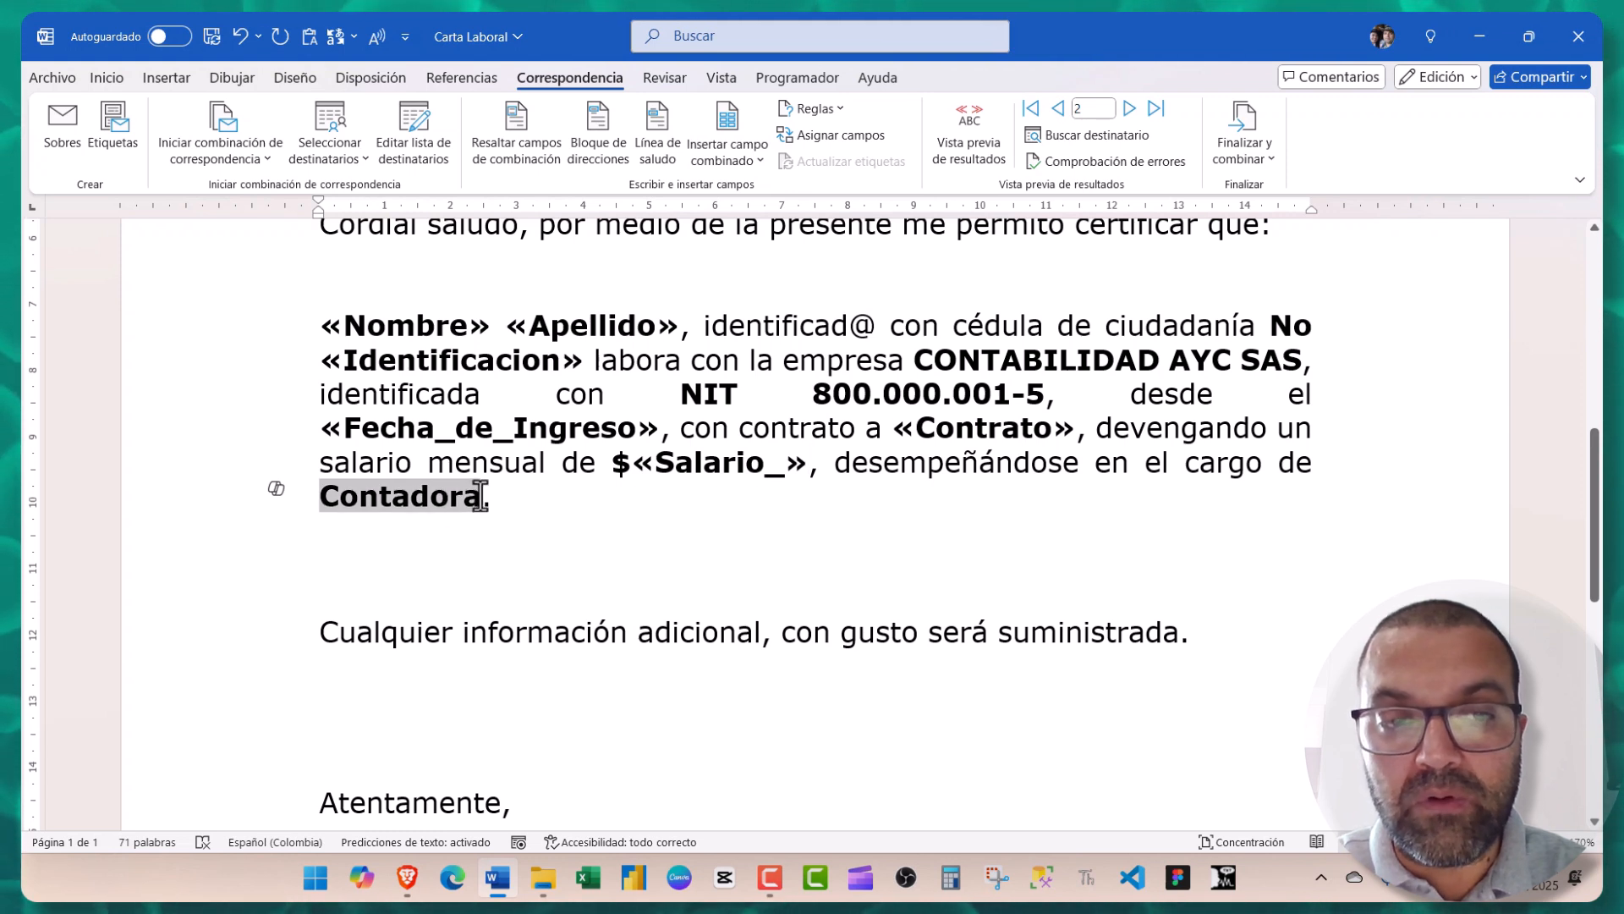
key(Delete)
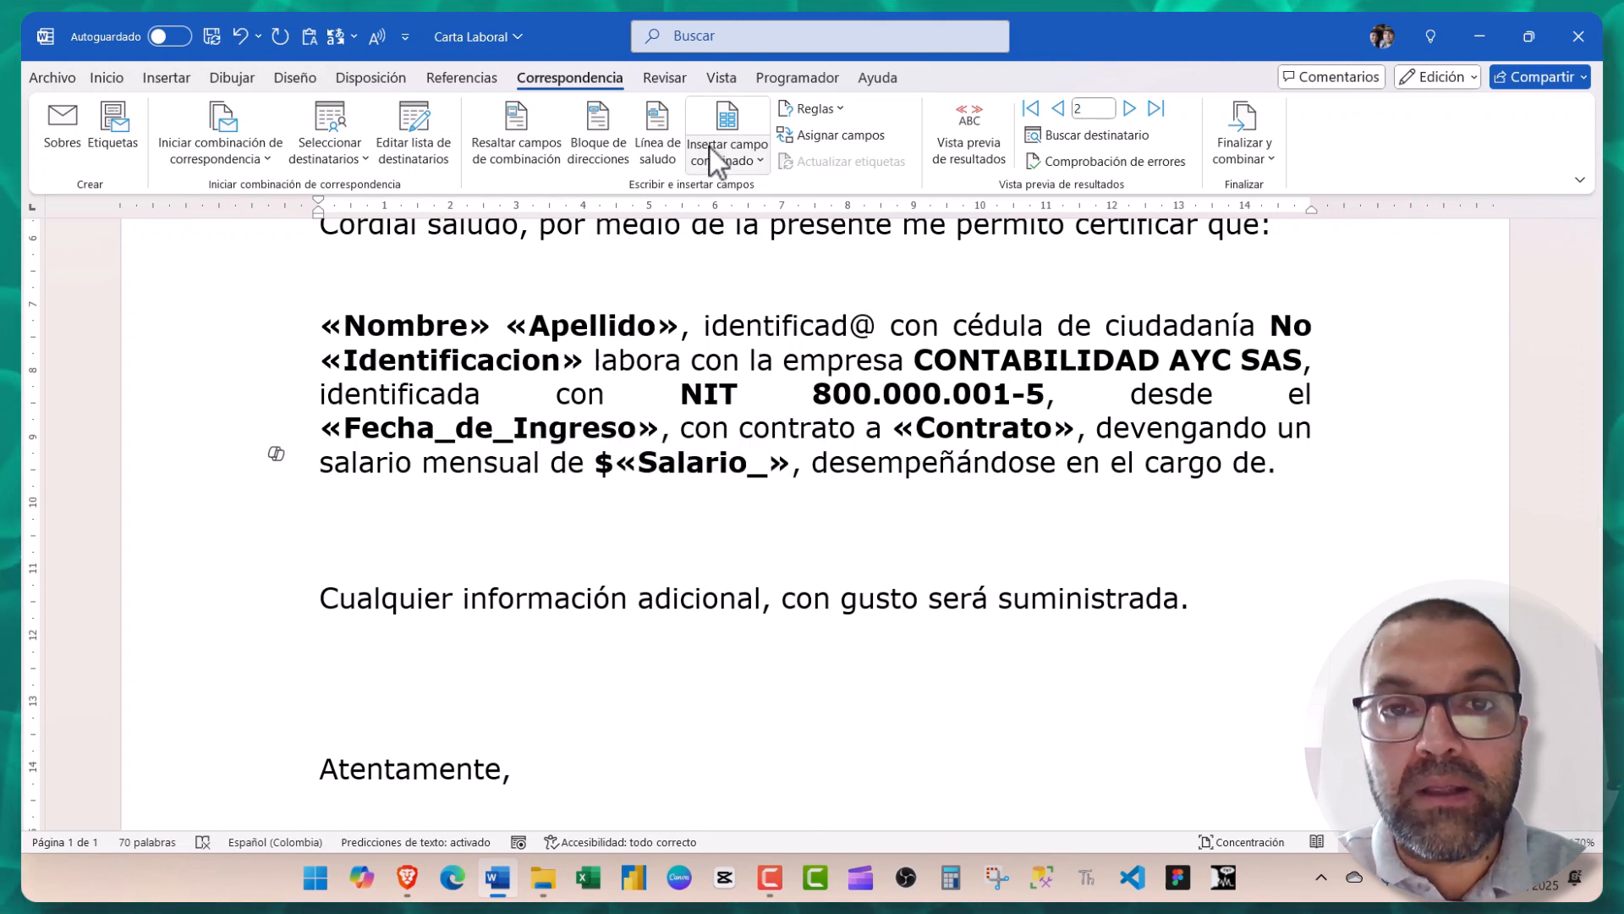
click(712, 154)
click(728, 280)
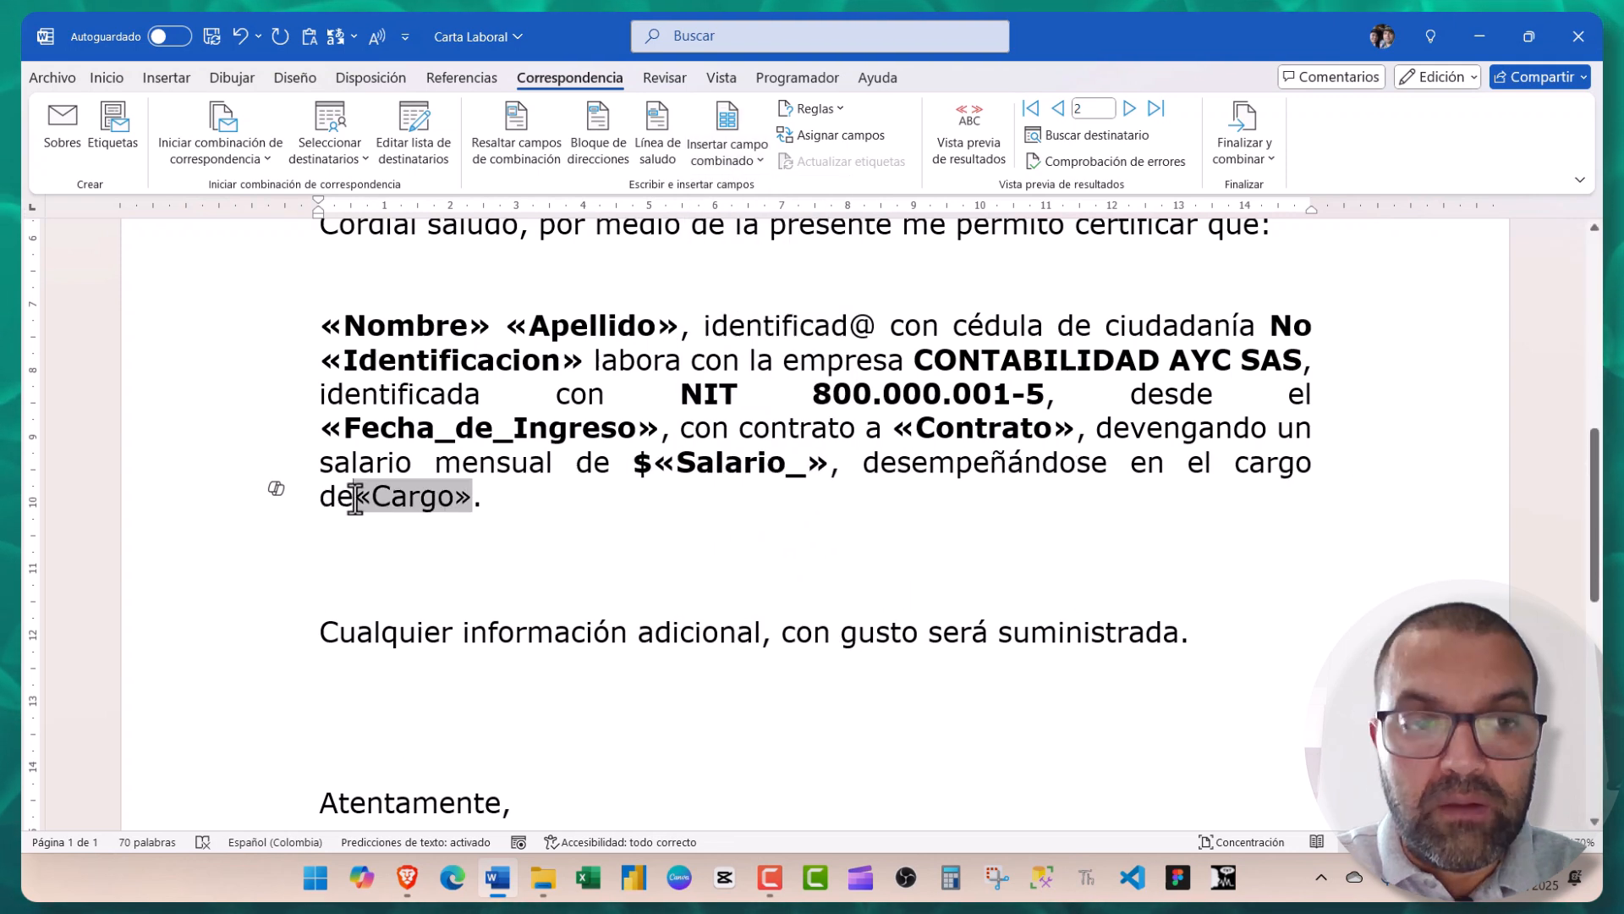
click(355, 499)
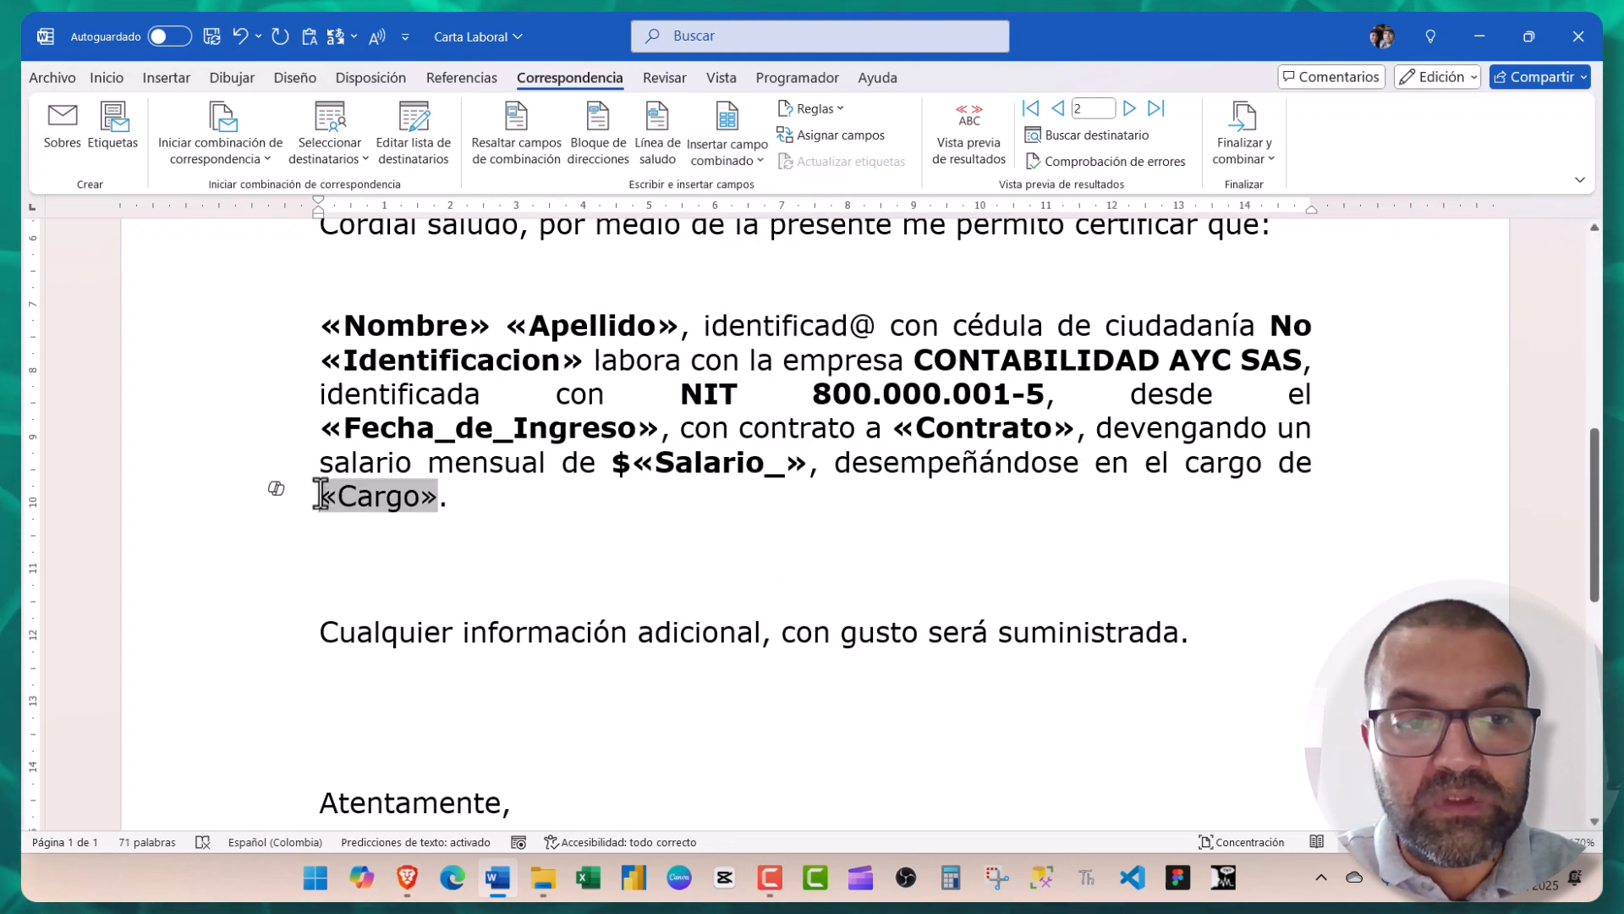
drag(321, 493, 437, 494)
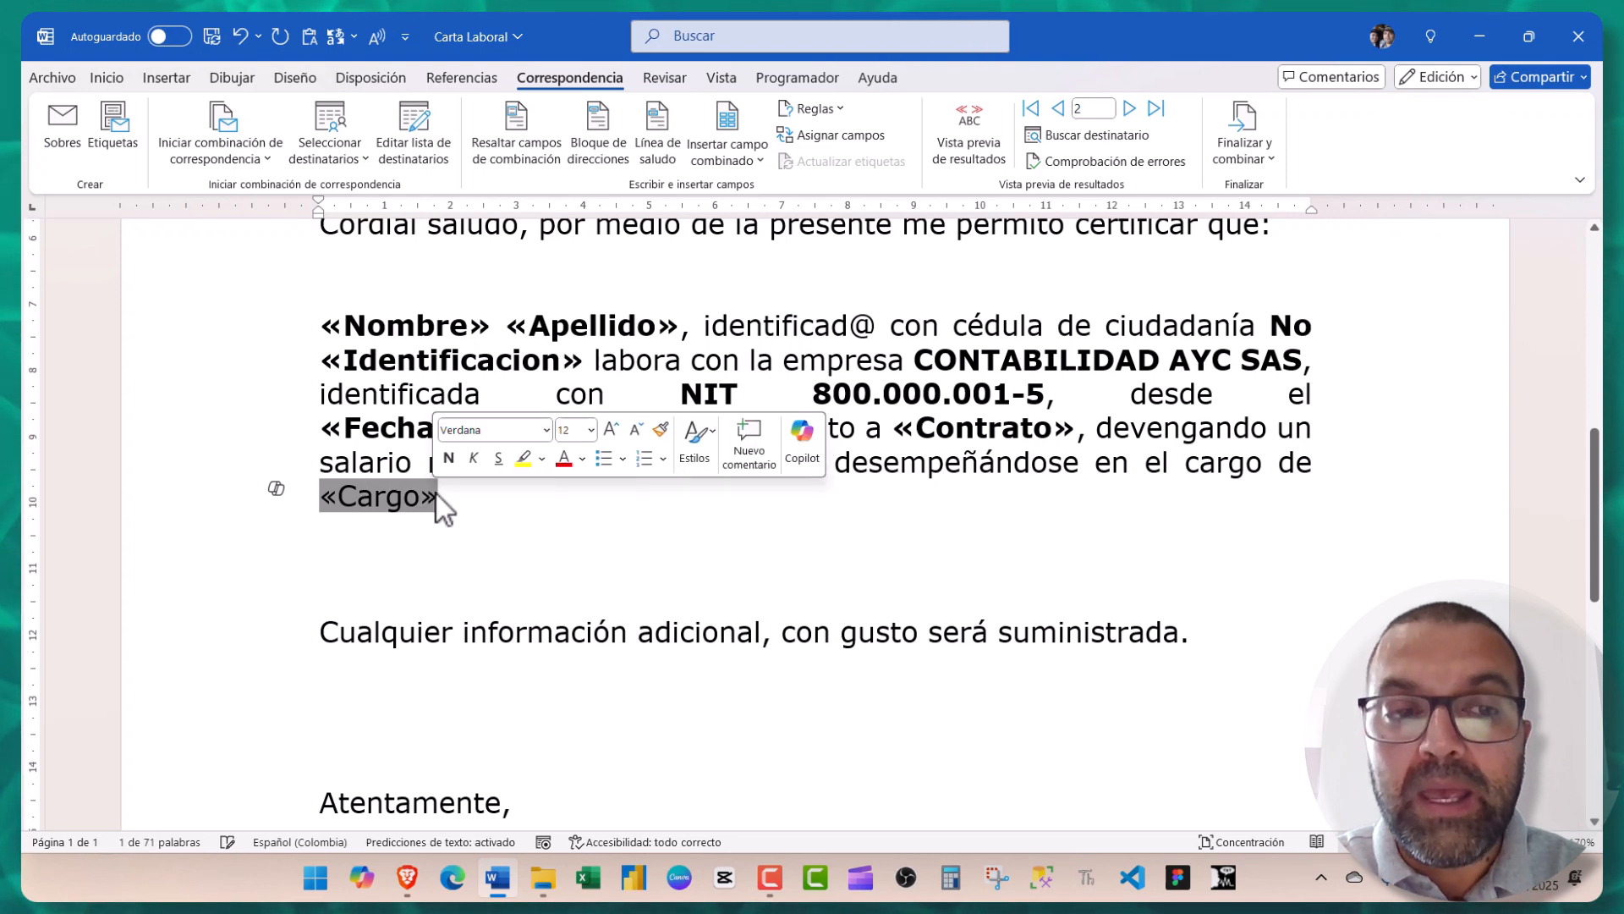
click(106, 77)
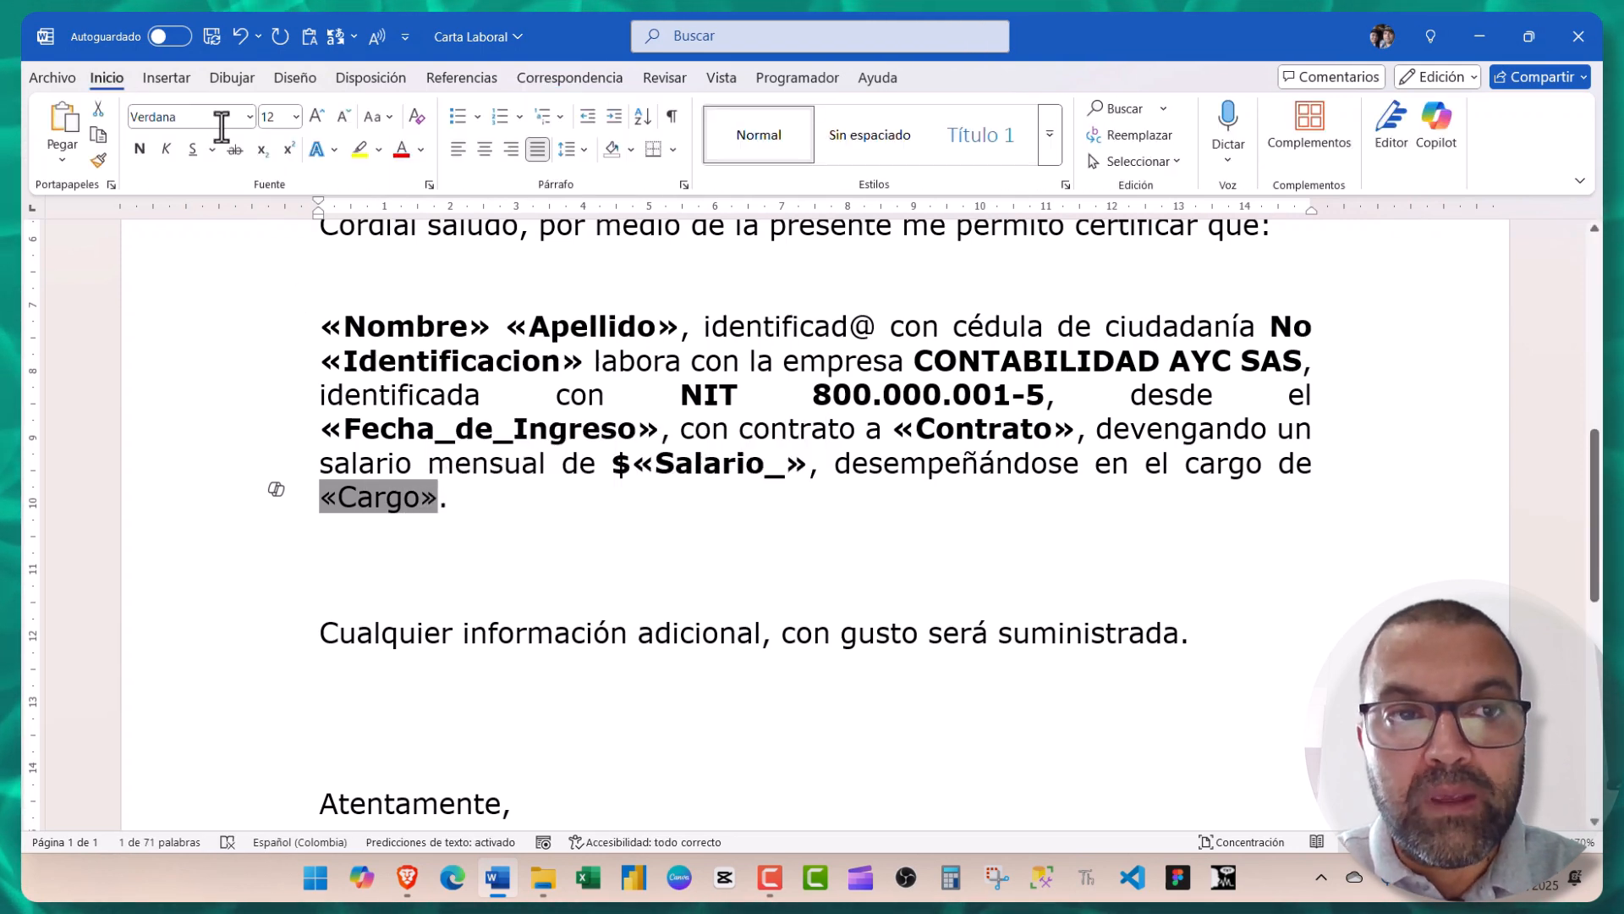
click(141, 151)
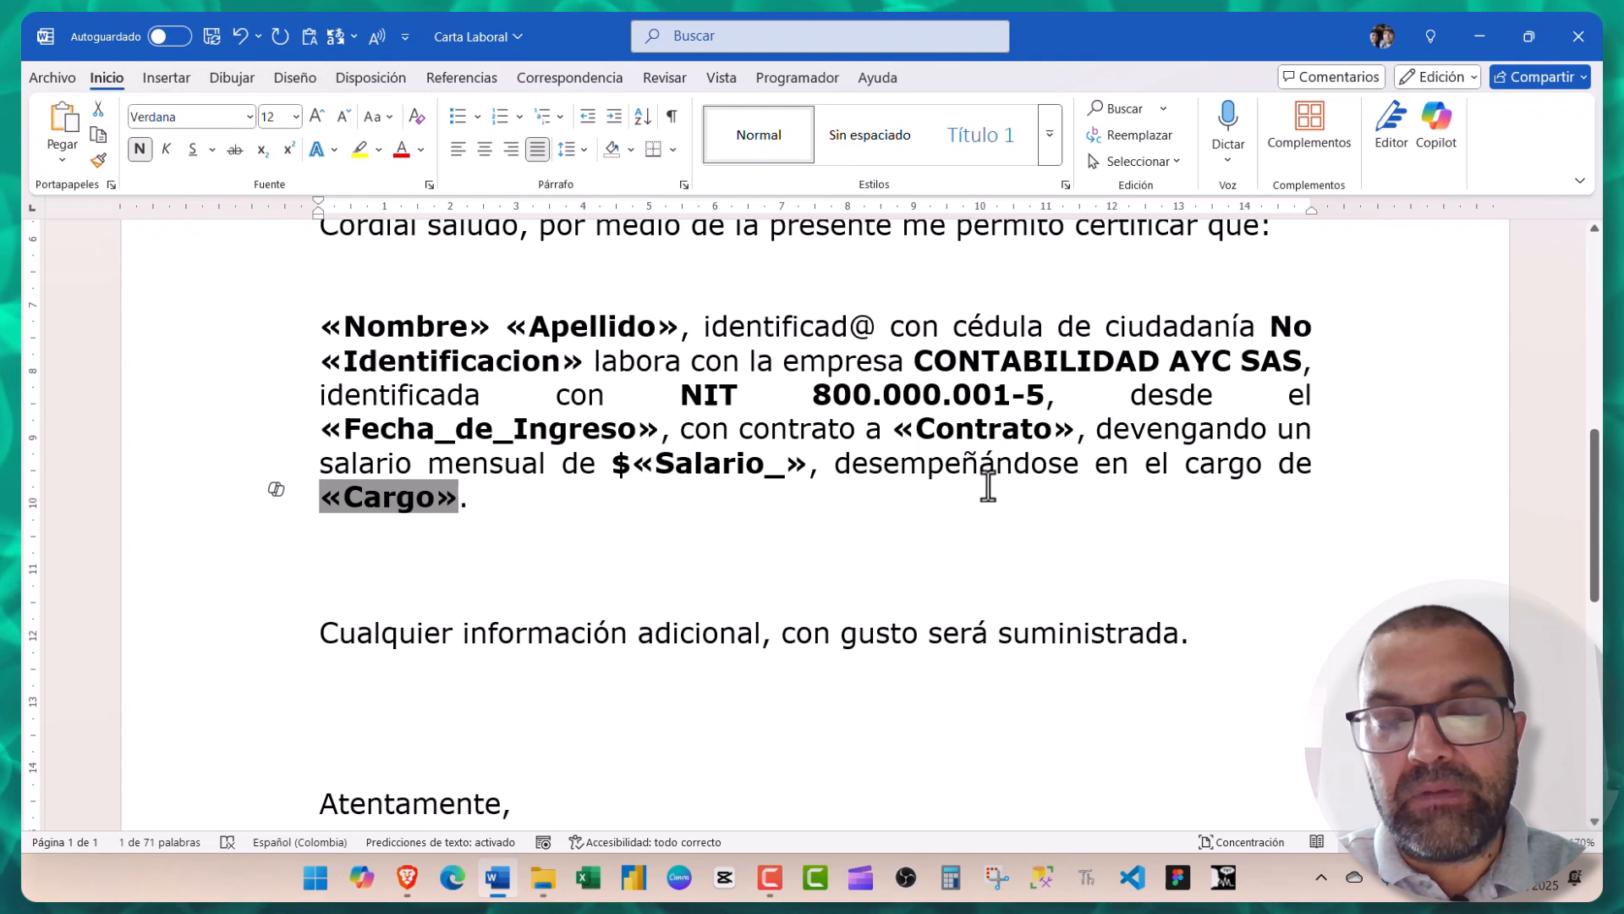
click(554, 76)
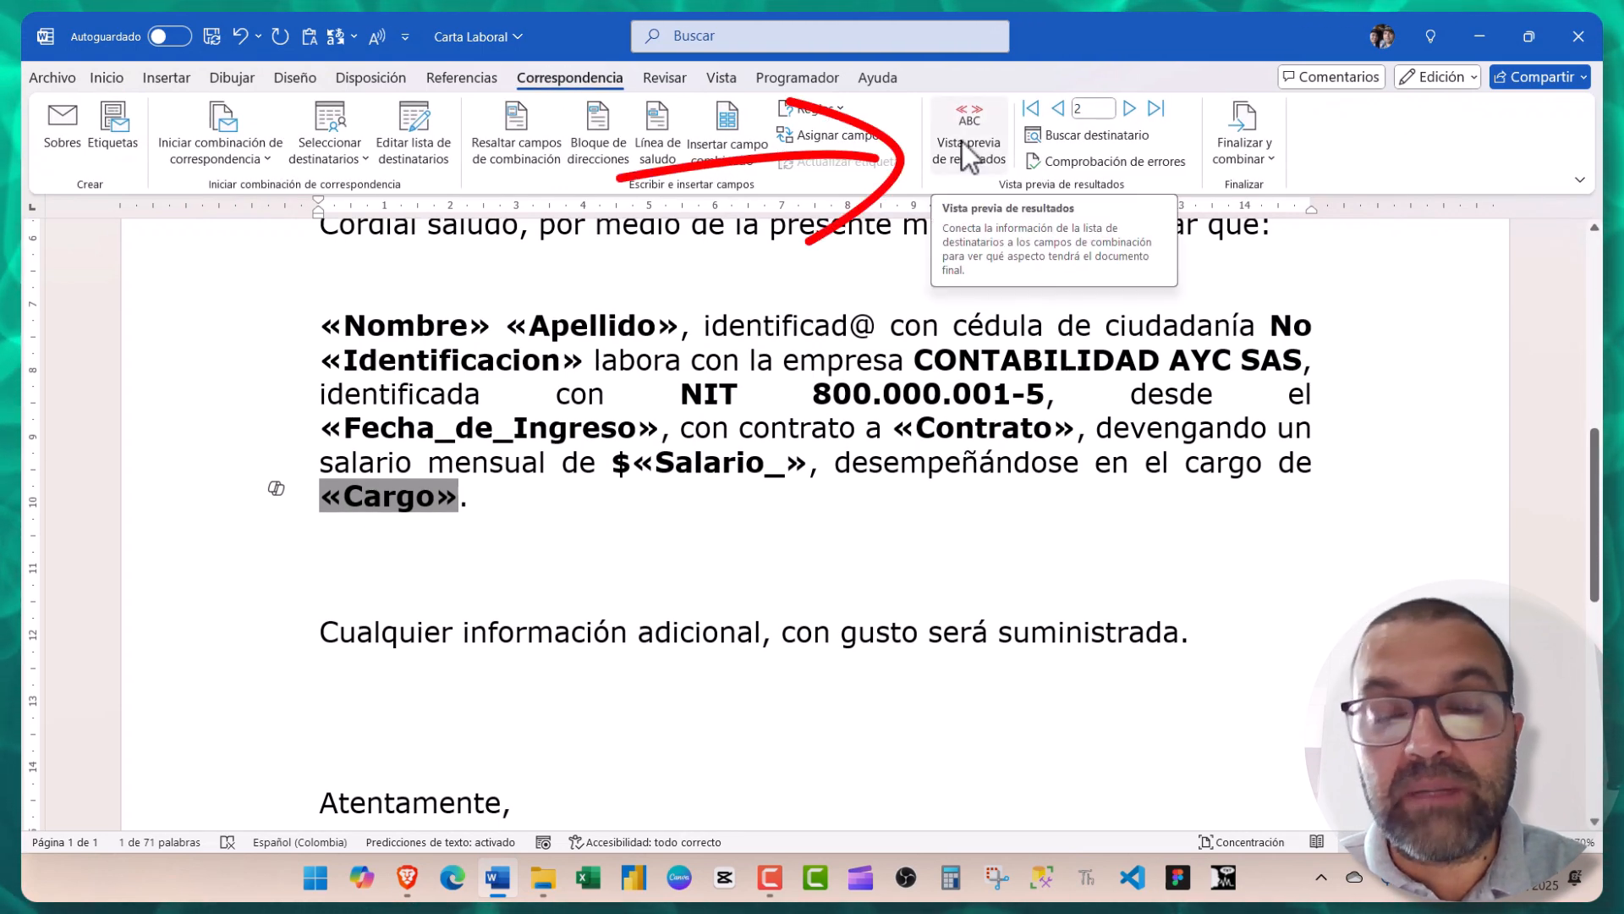
- Preview the letter with employee data, stepping back to record 1
click(962, 140)
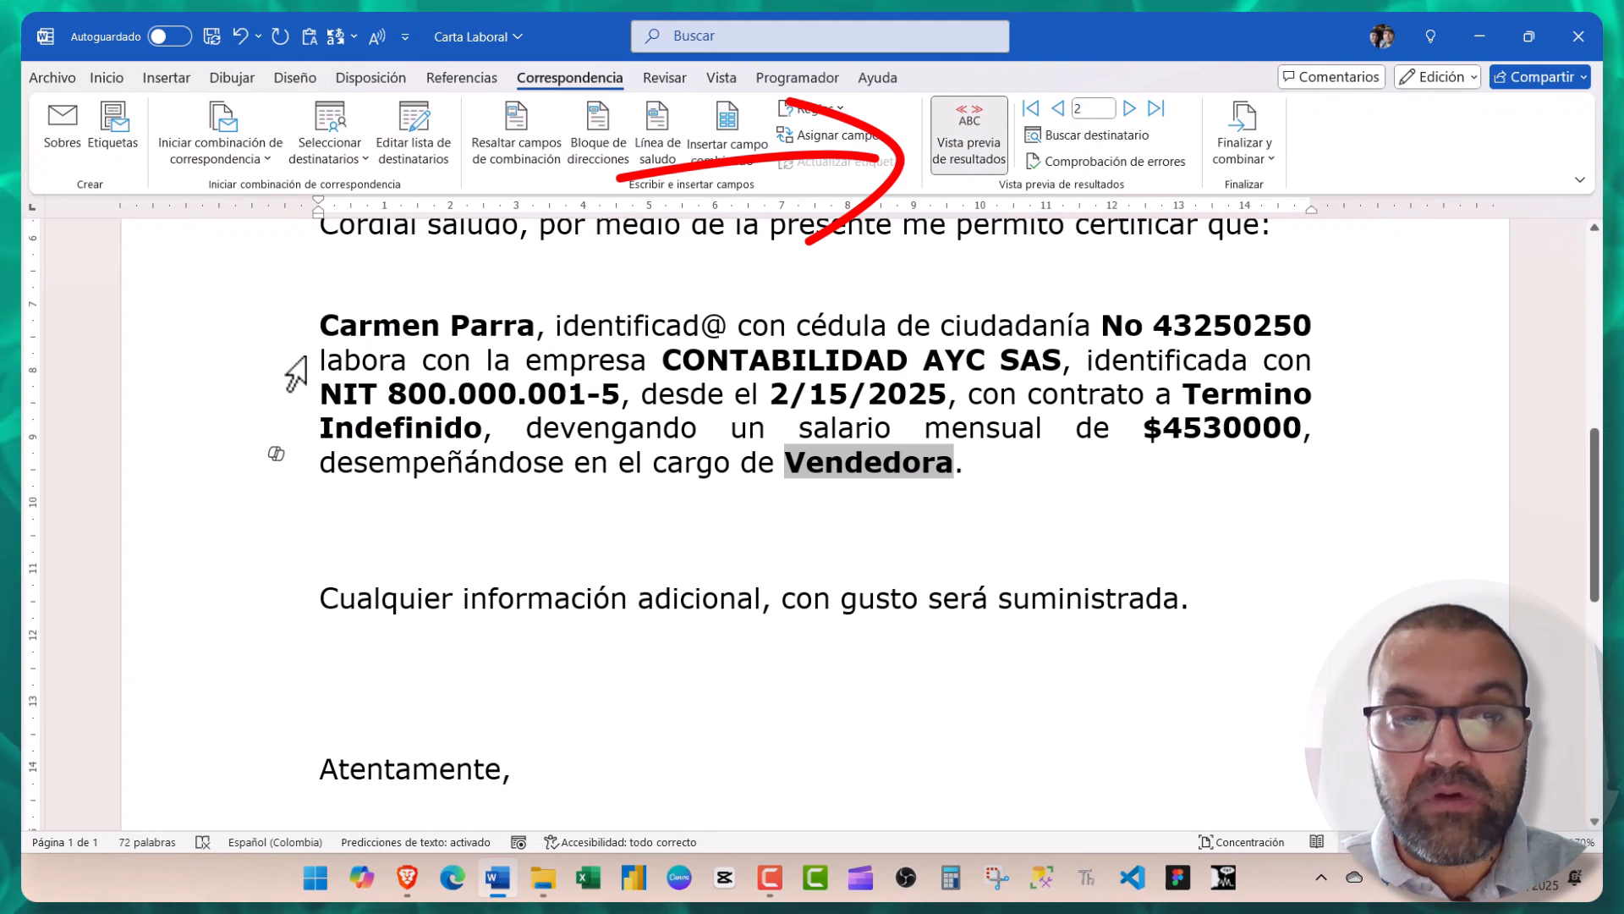
scroll(296, 372, up, 1)
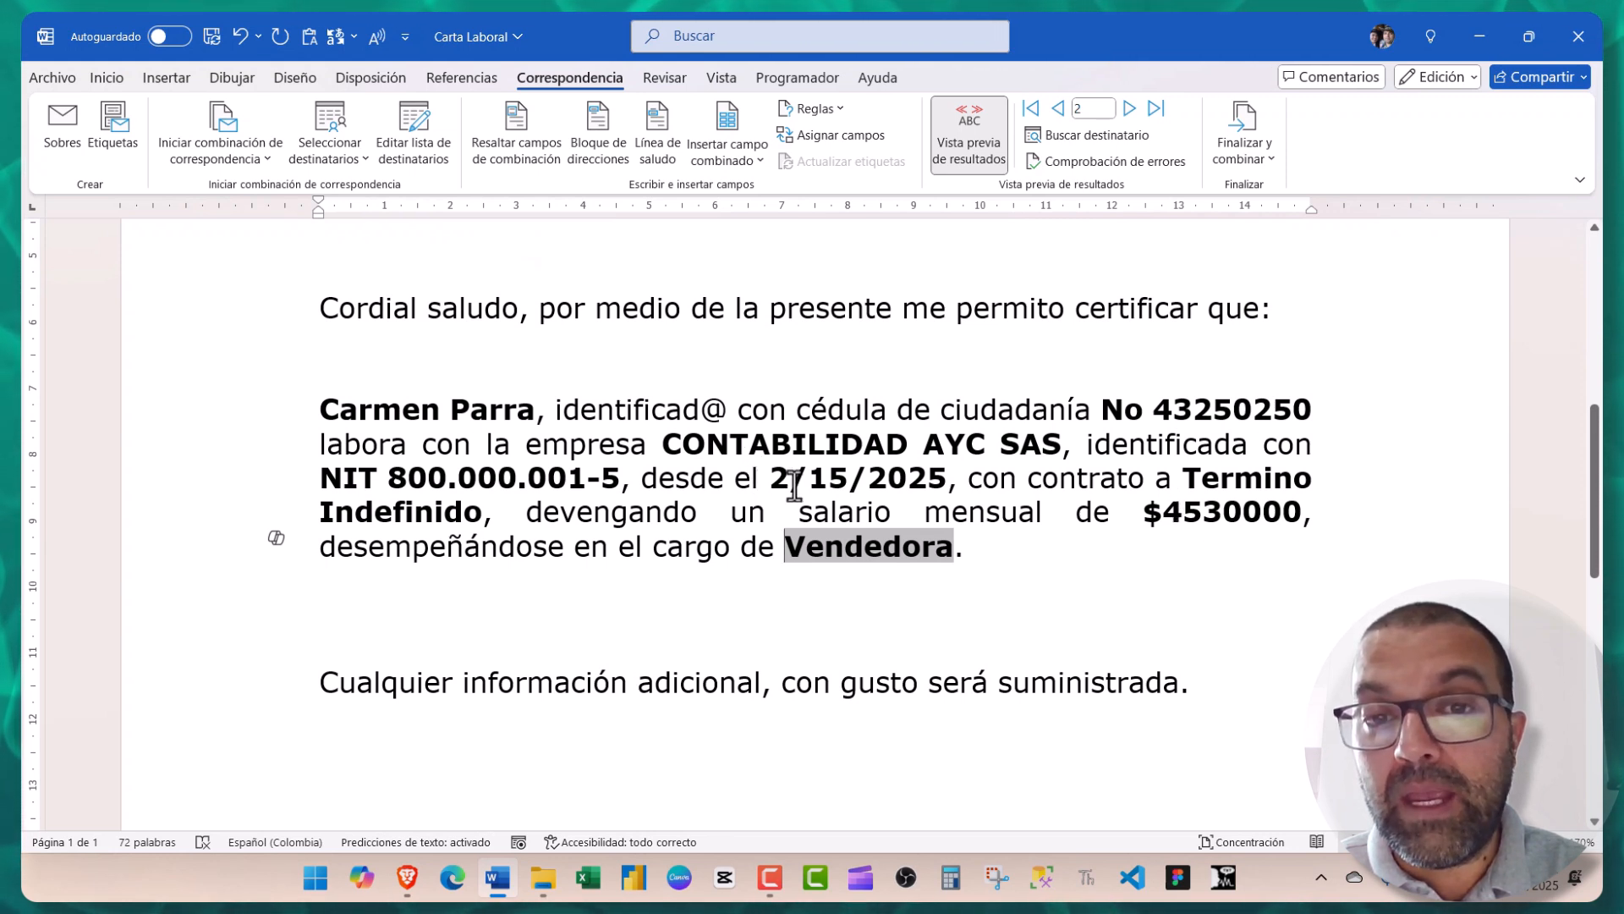
click(1057, 108)
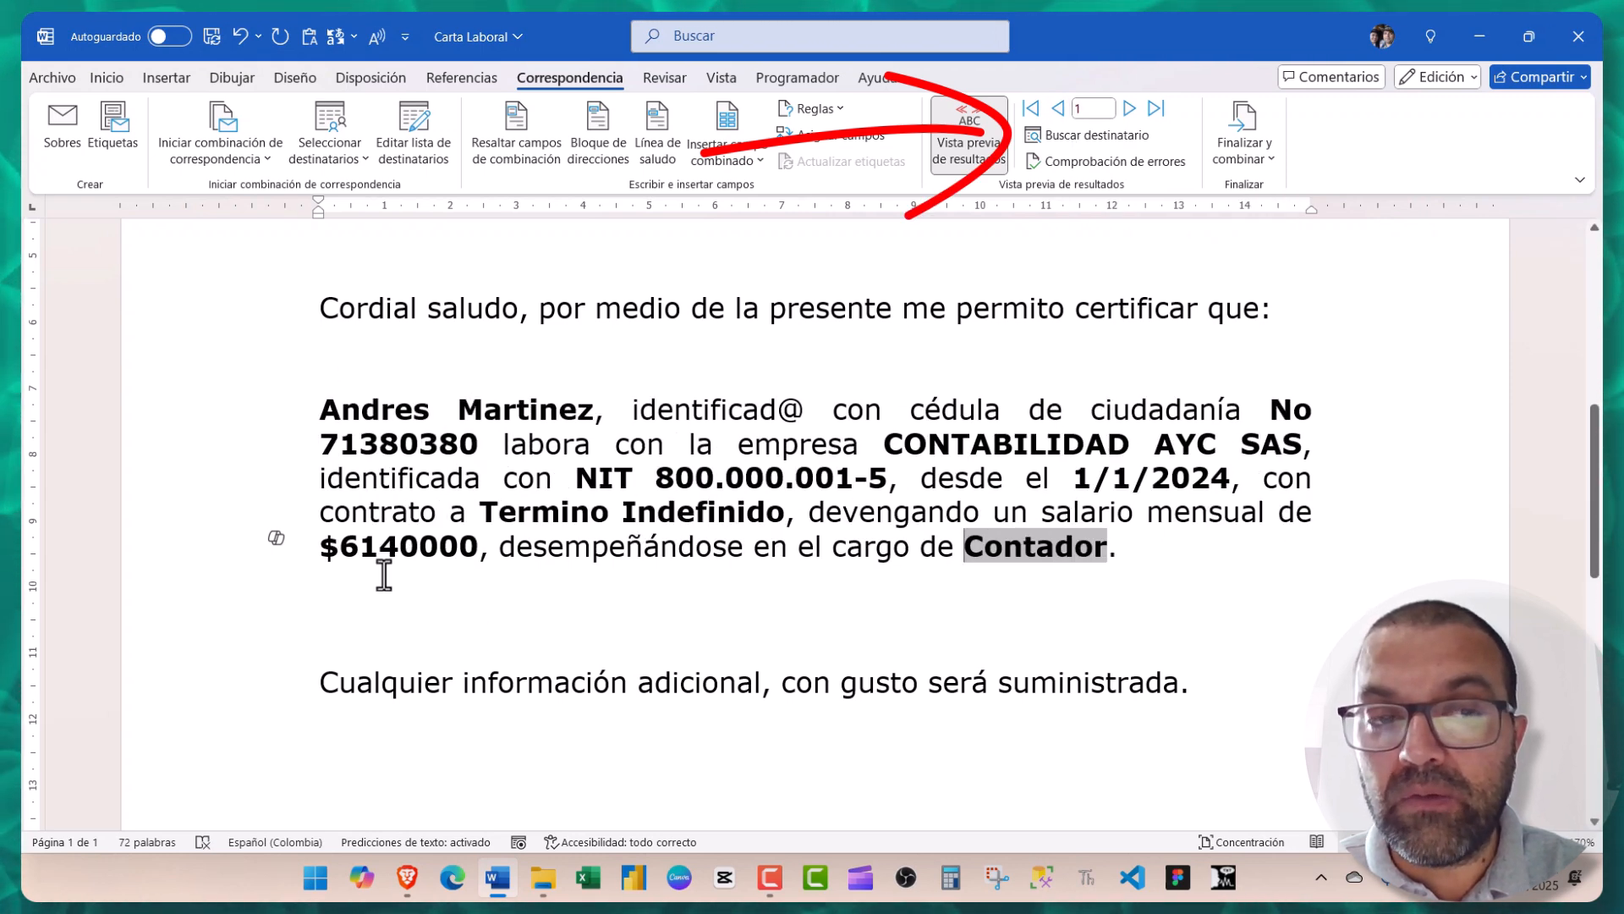
scroll(514, 527, down, 1)
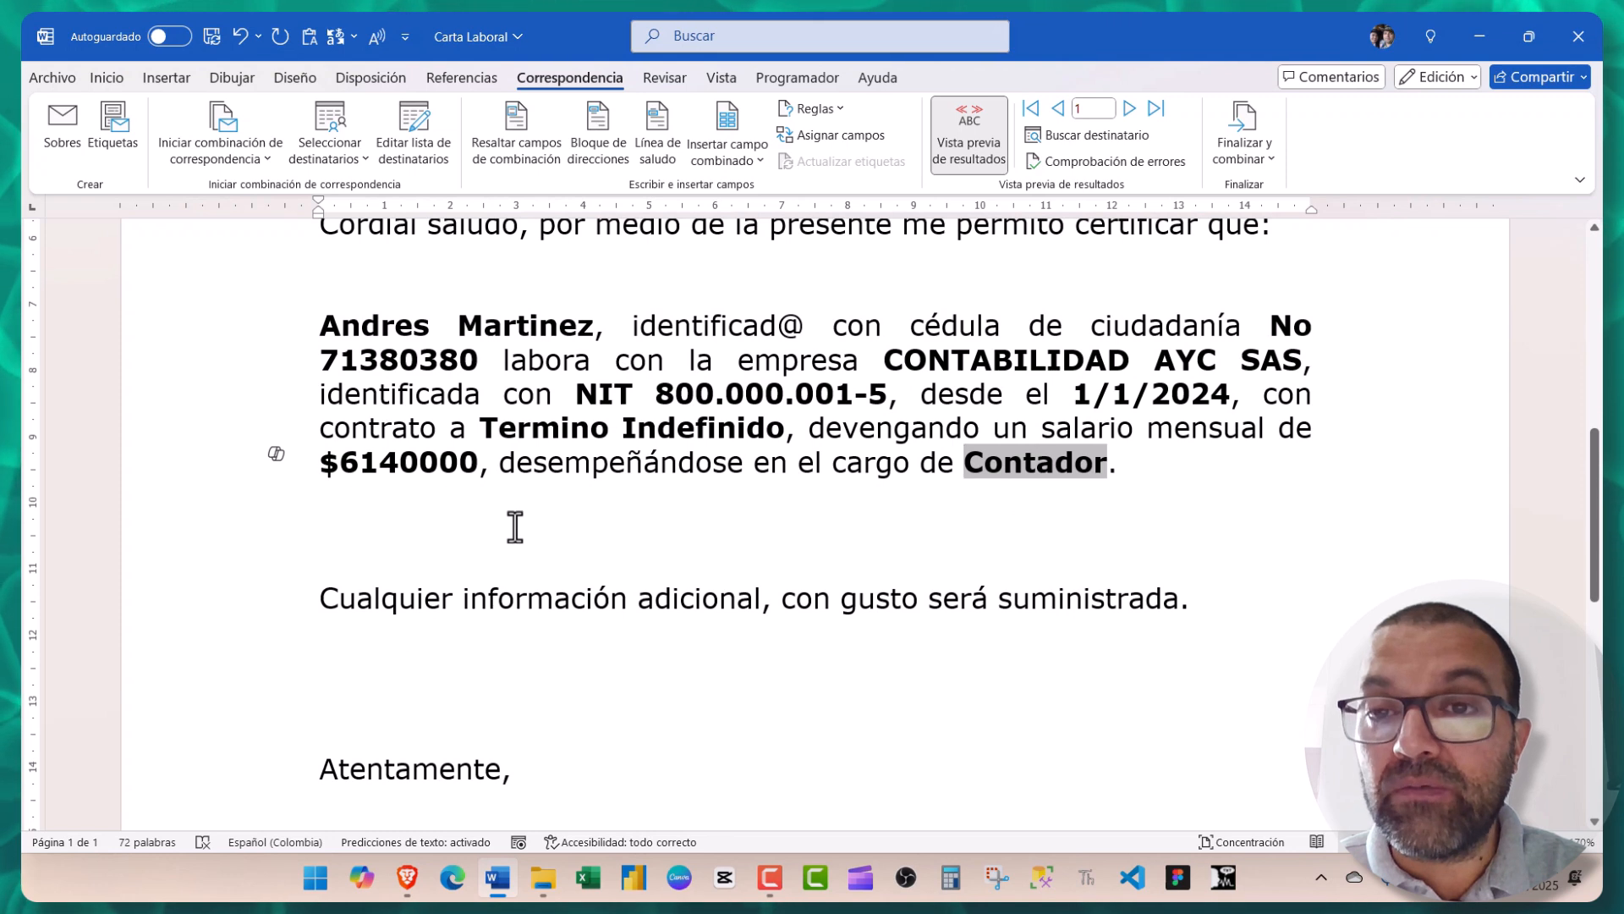
scroll(515, 527, up, 1)
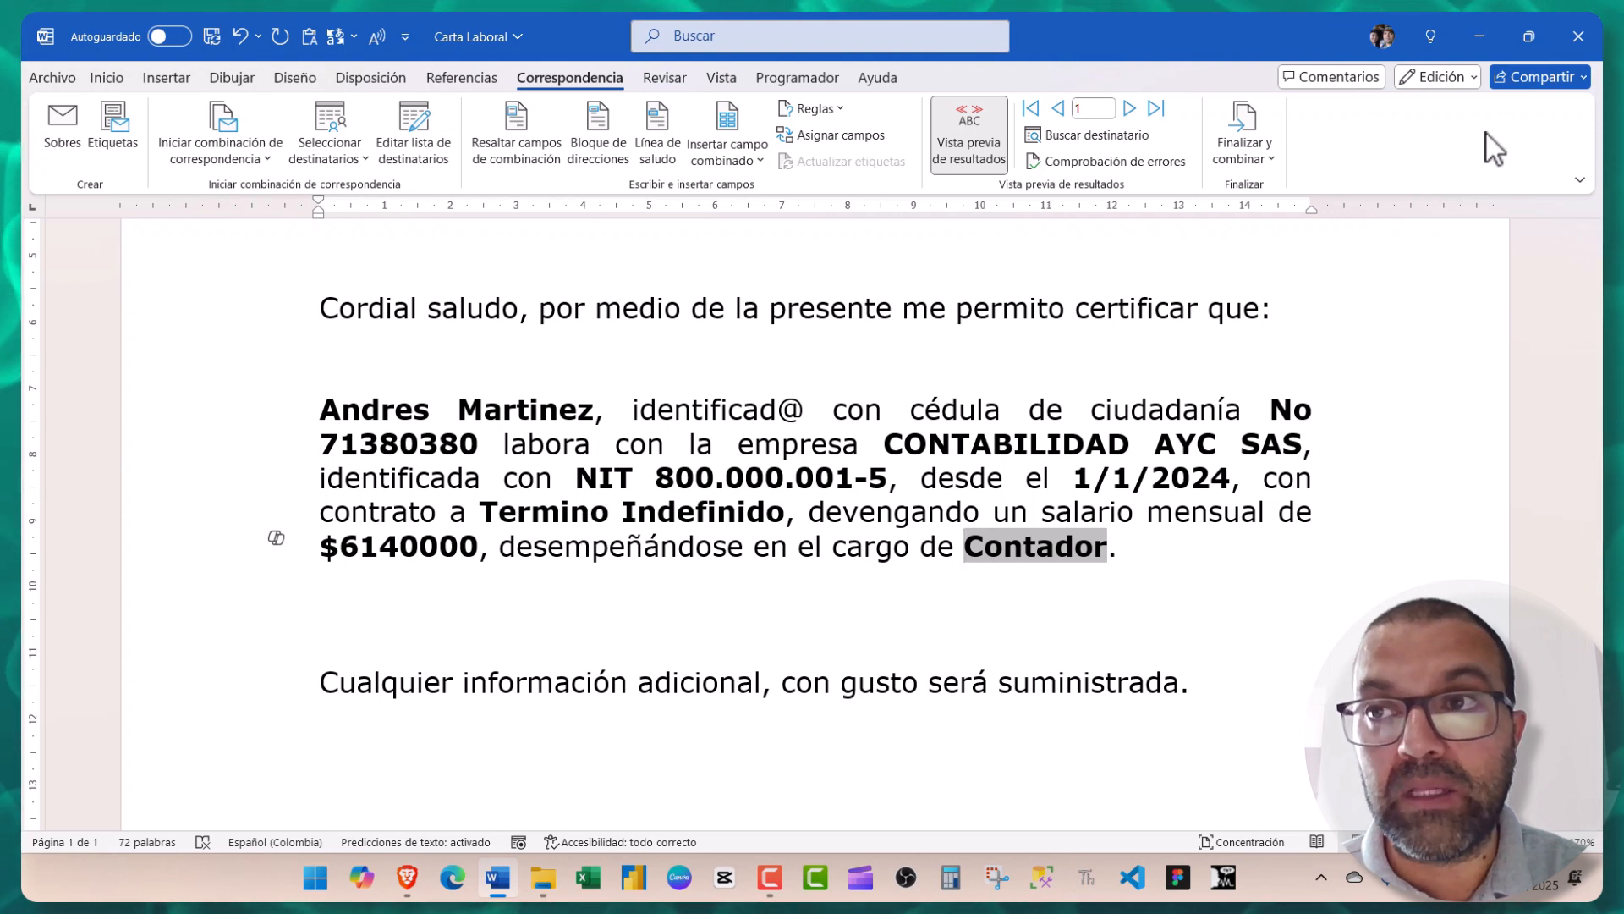
- Close Carta Laboral saving changes, then select Base de Datos Nomina in File Explorer
click(1574, 27)
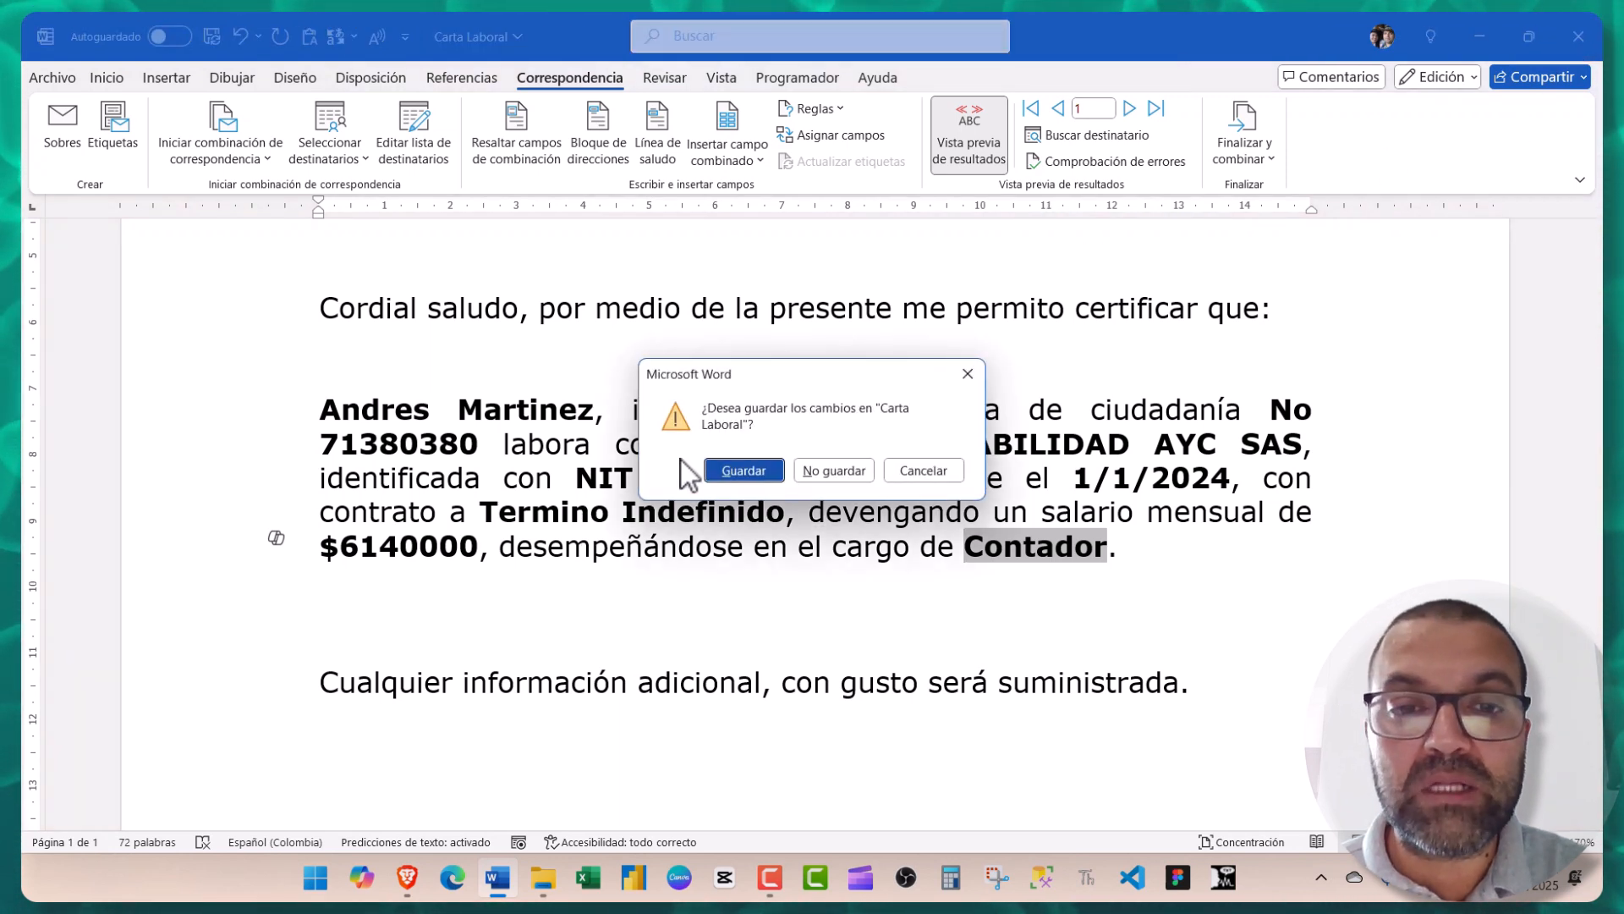
click(736, 471)
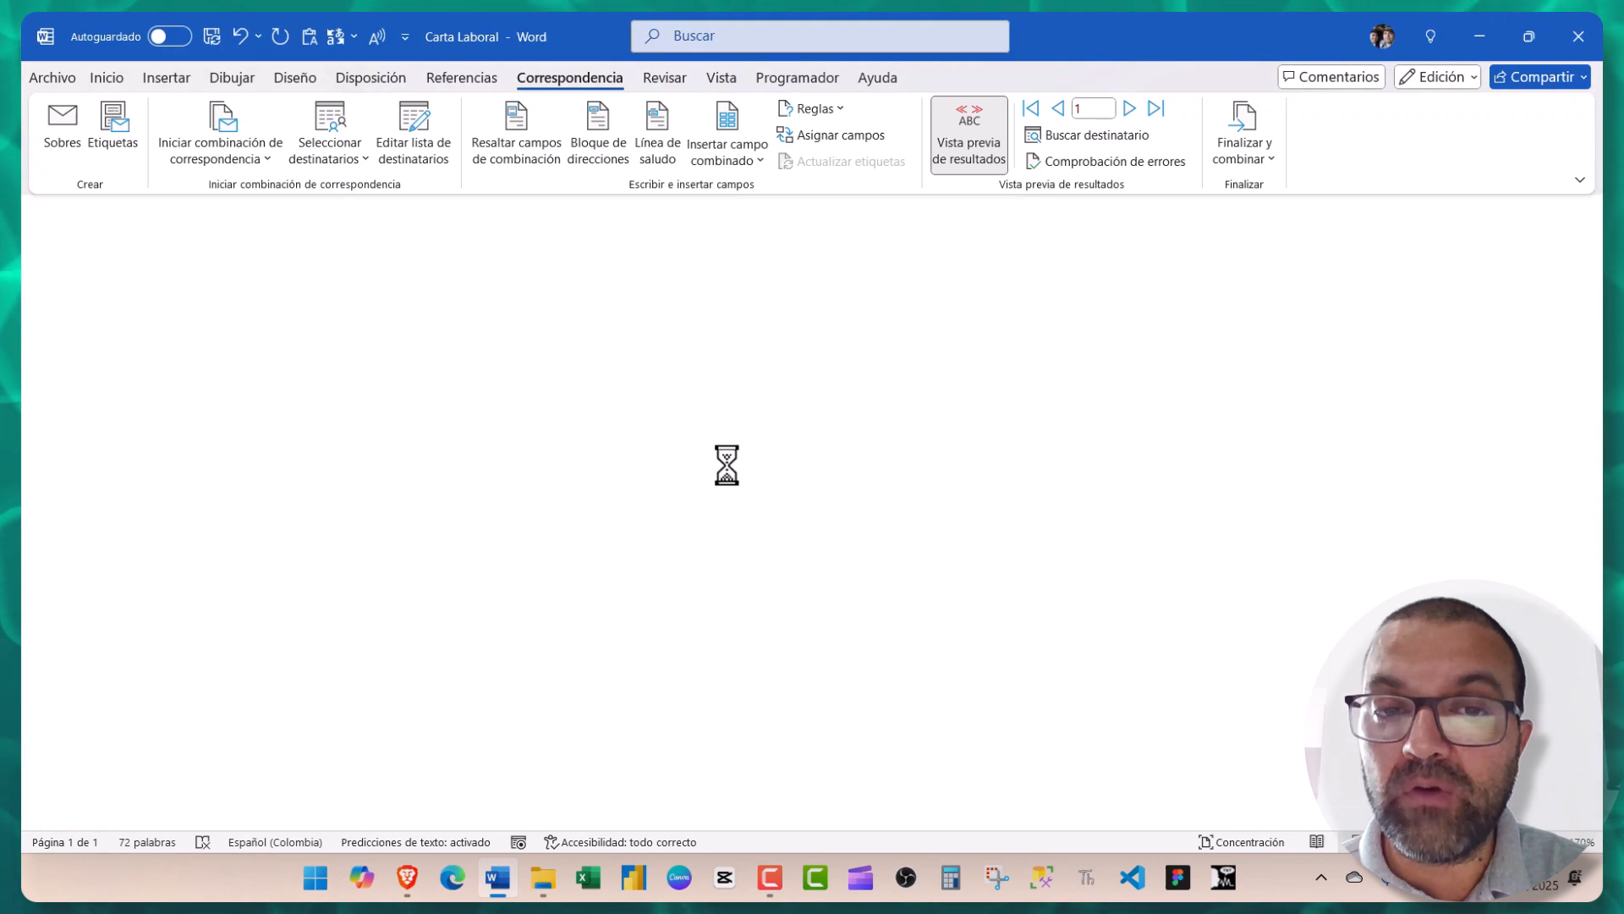
click(364, 211)
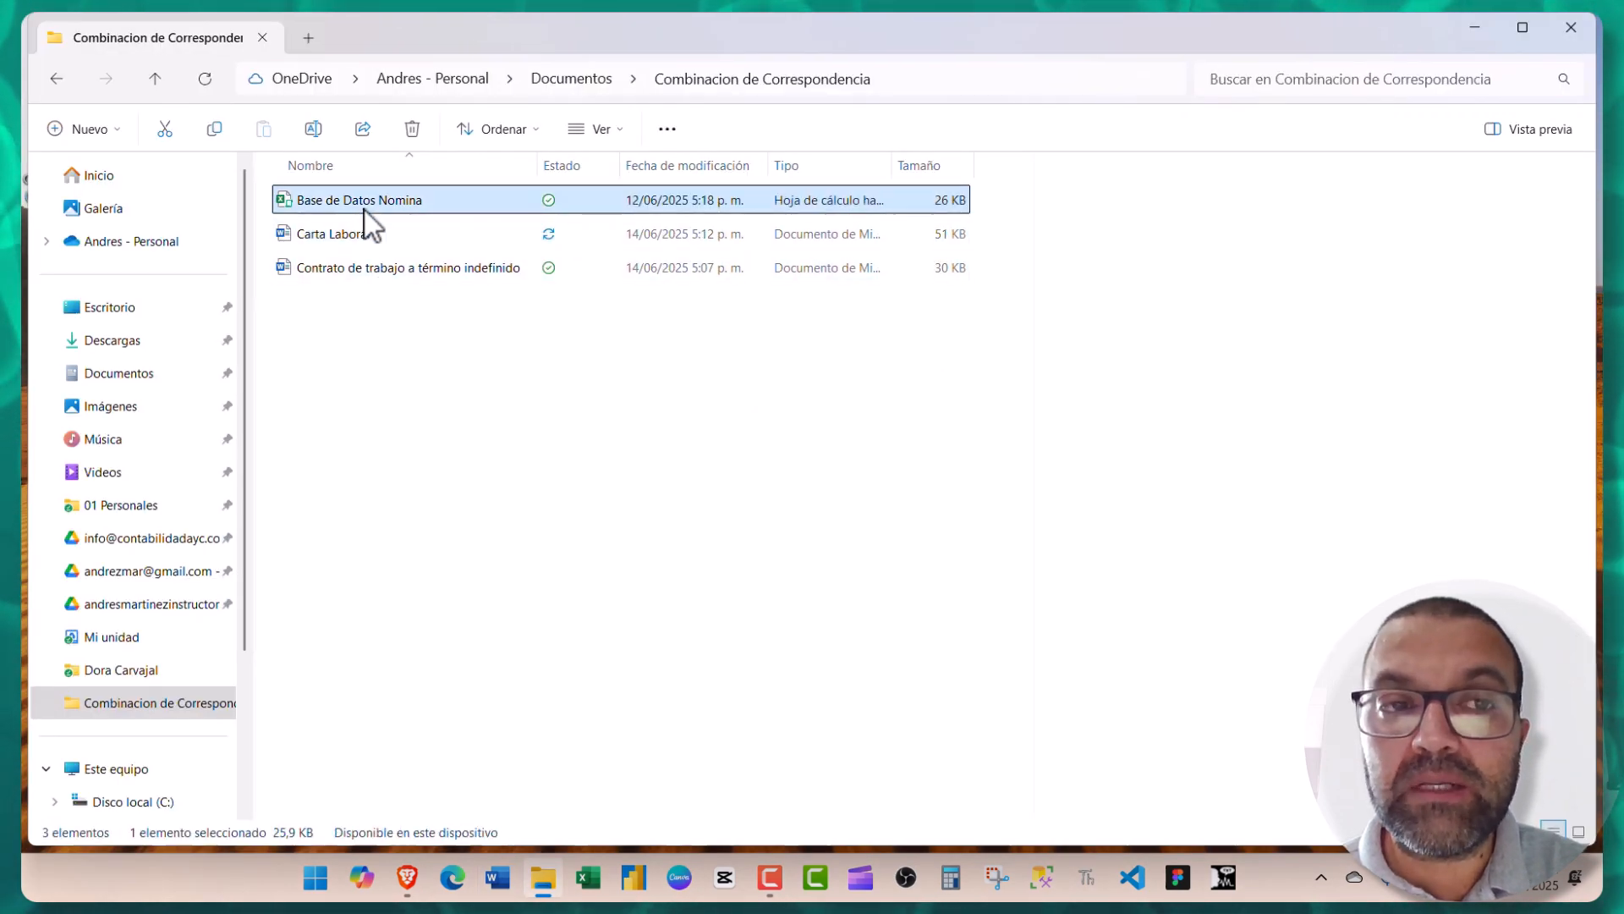
- Open Base de Datos Nomina and enter the new employee's ID, name, surname and Mensajero in row 4
double_click(363, 211)
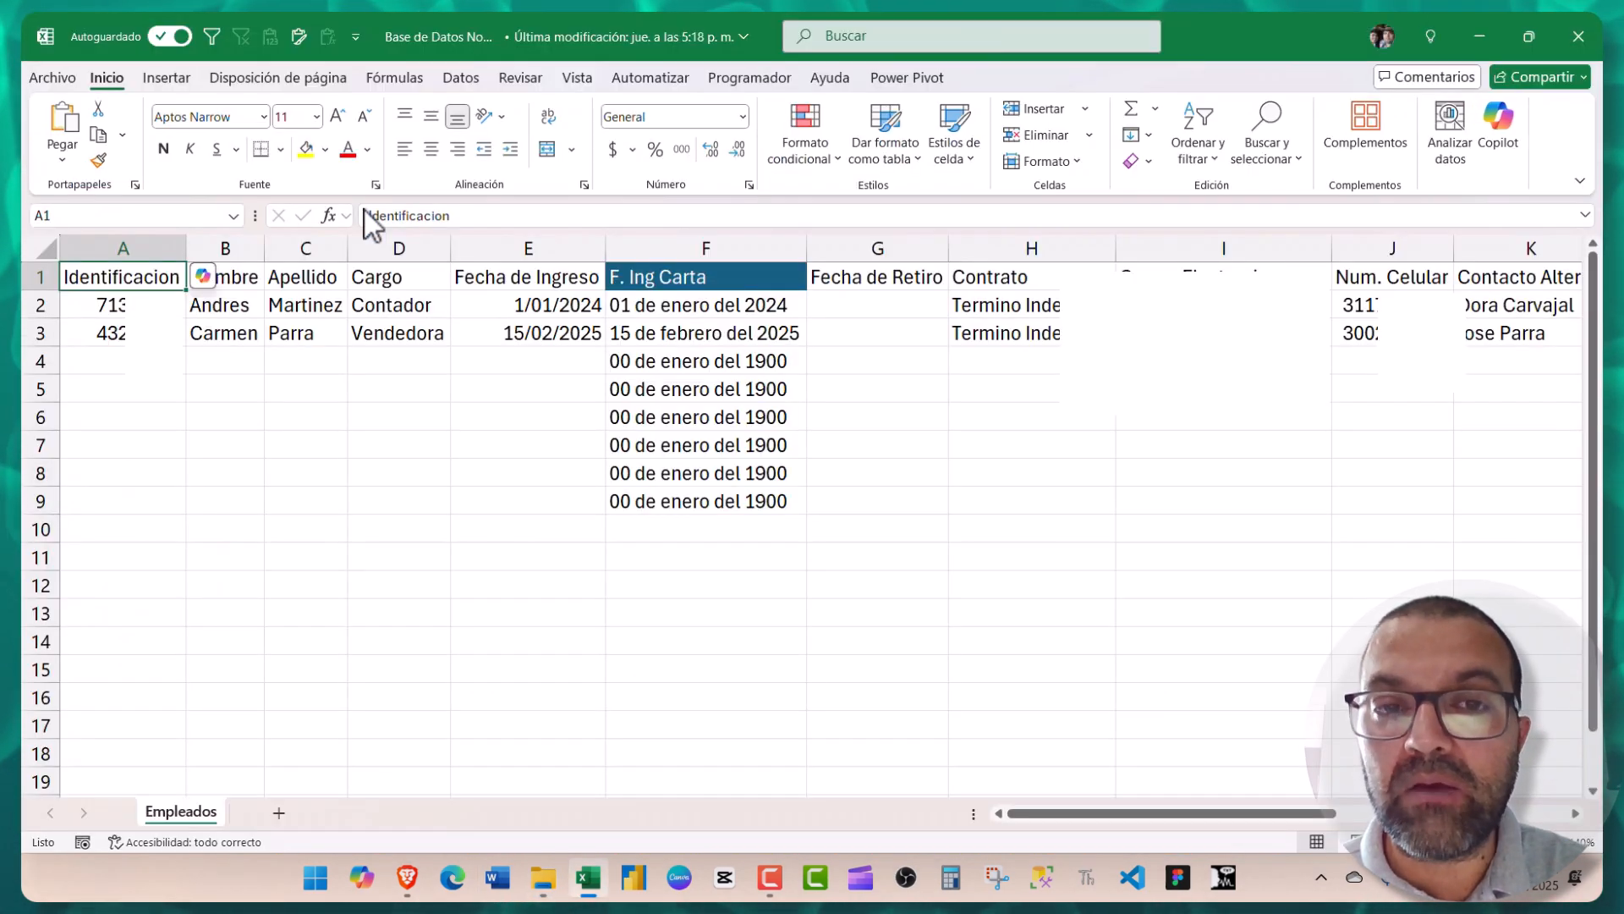
key(Down)
key(Down)
key(Down)
text(10362)
key(Tab)
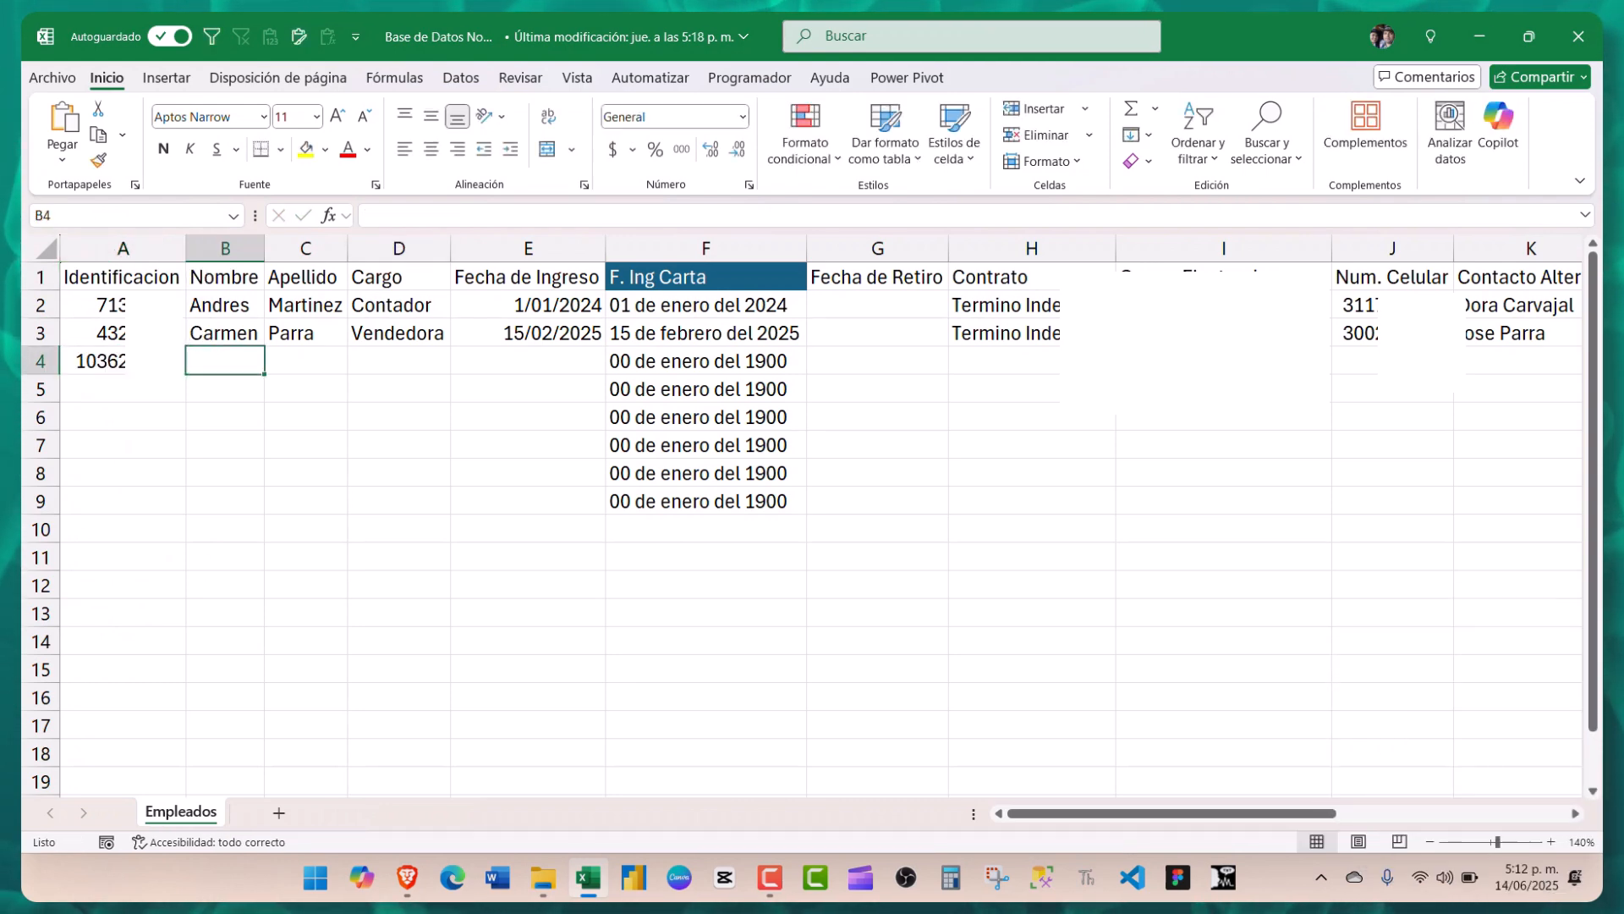
key(Tab)
key(Tab)
text(M)
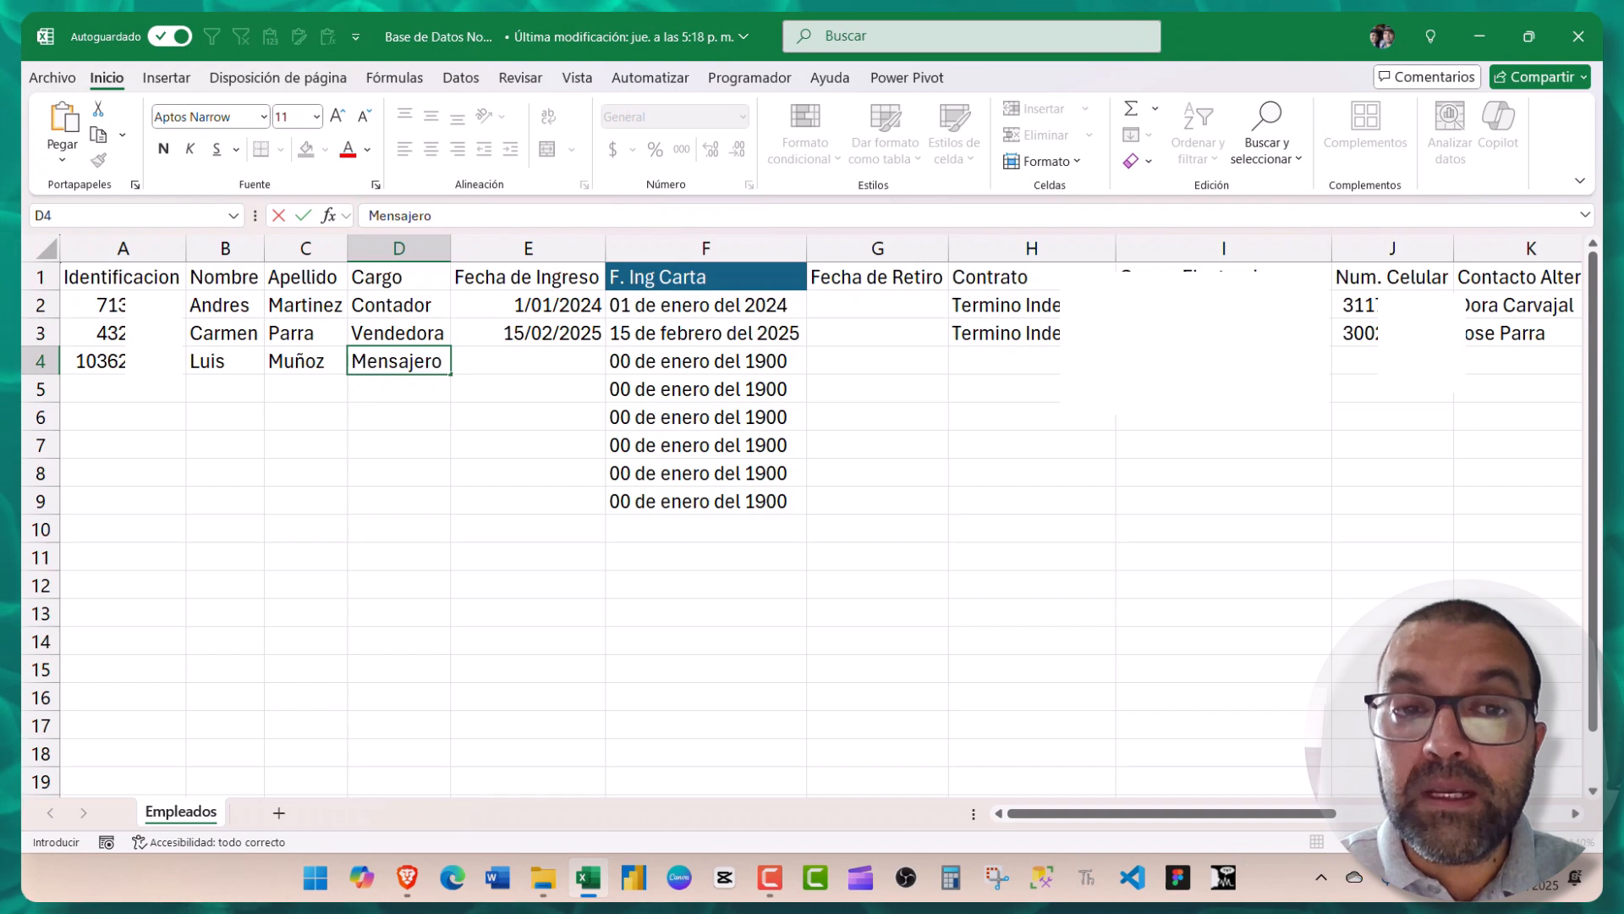
key(Tab)
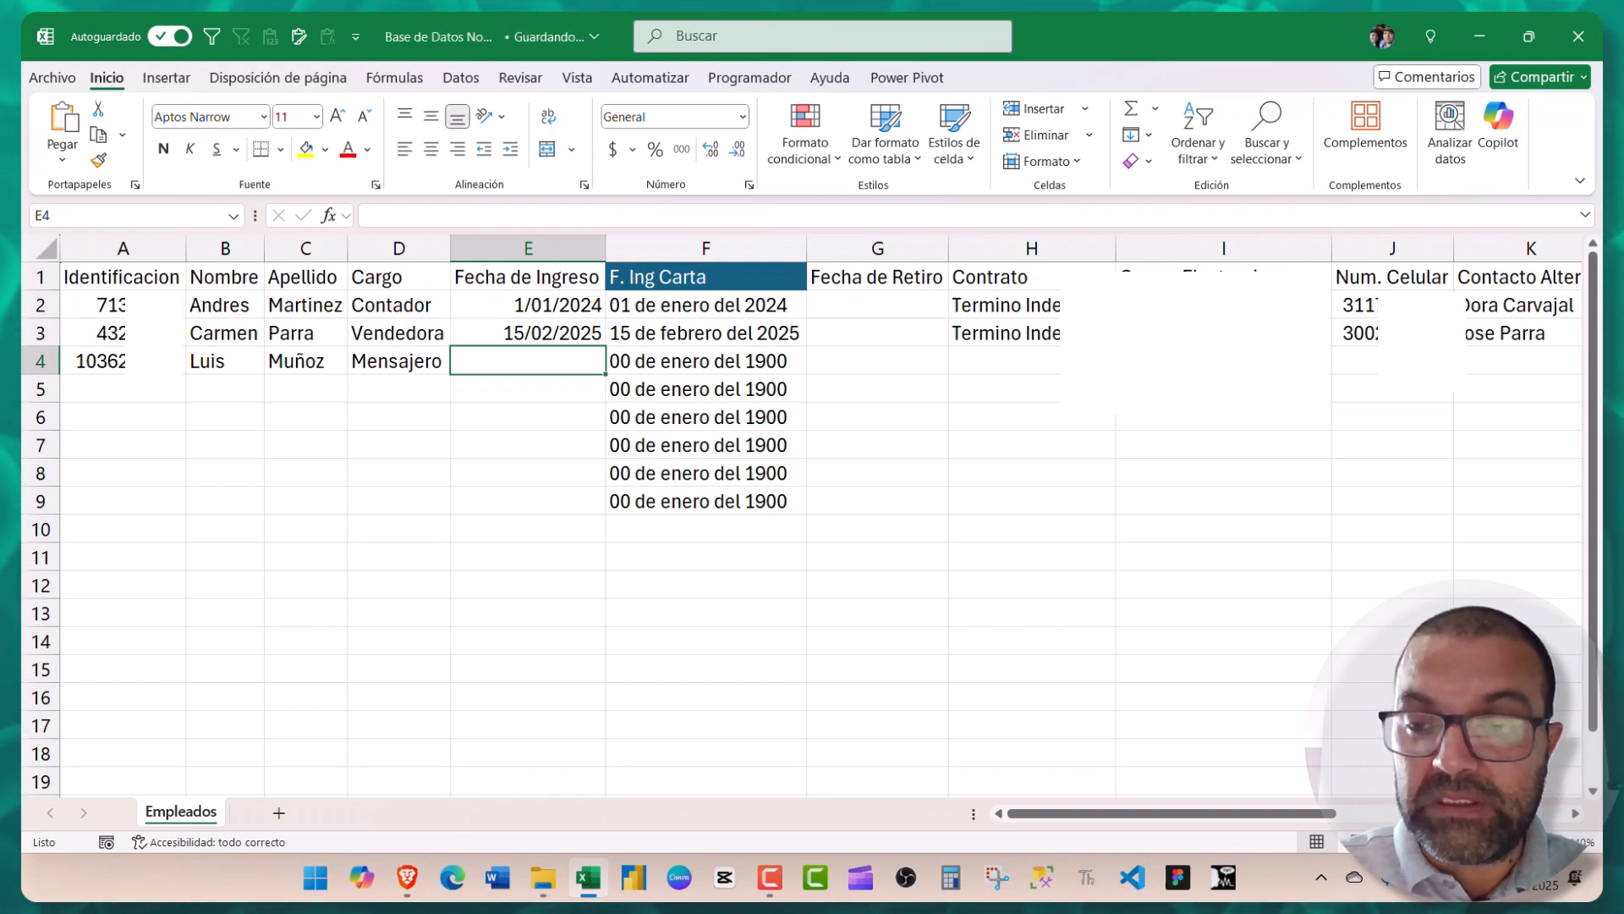
- Enter hire date 14/06/2025, Termino Fijo contract, the employee's e-mail and phone number
text(14)
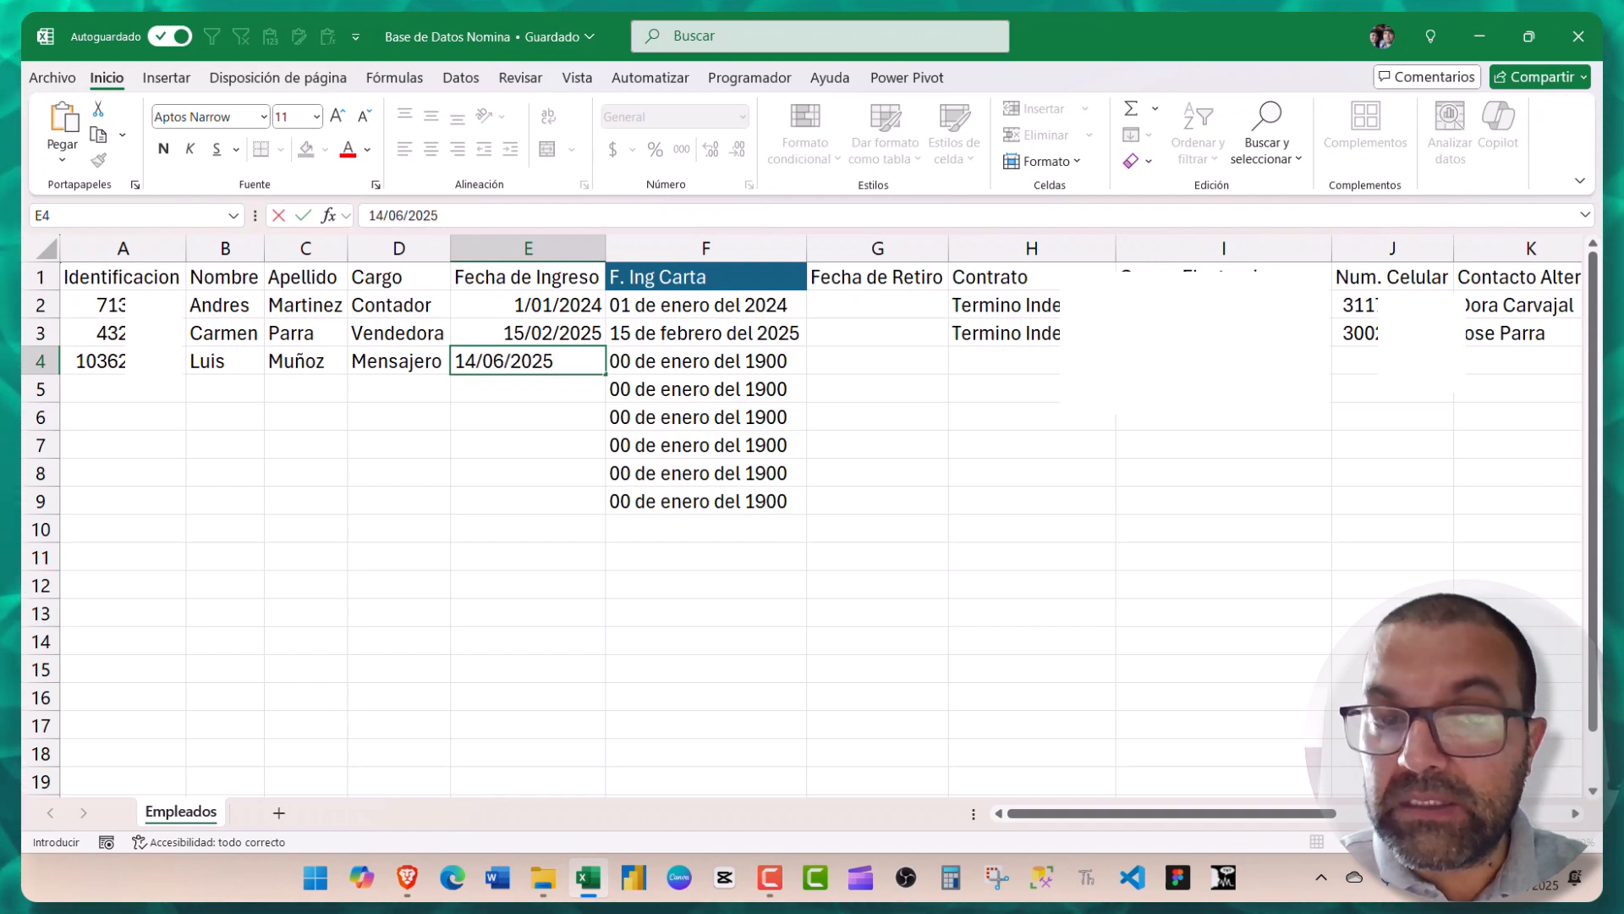
text(/06/2025)
key(Tab)
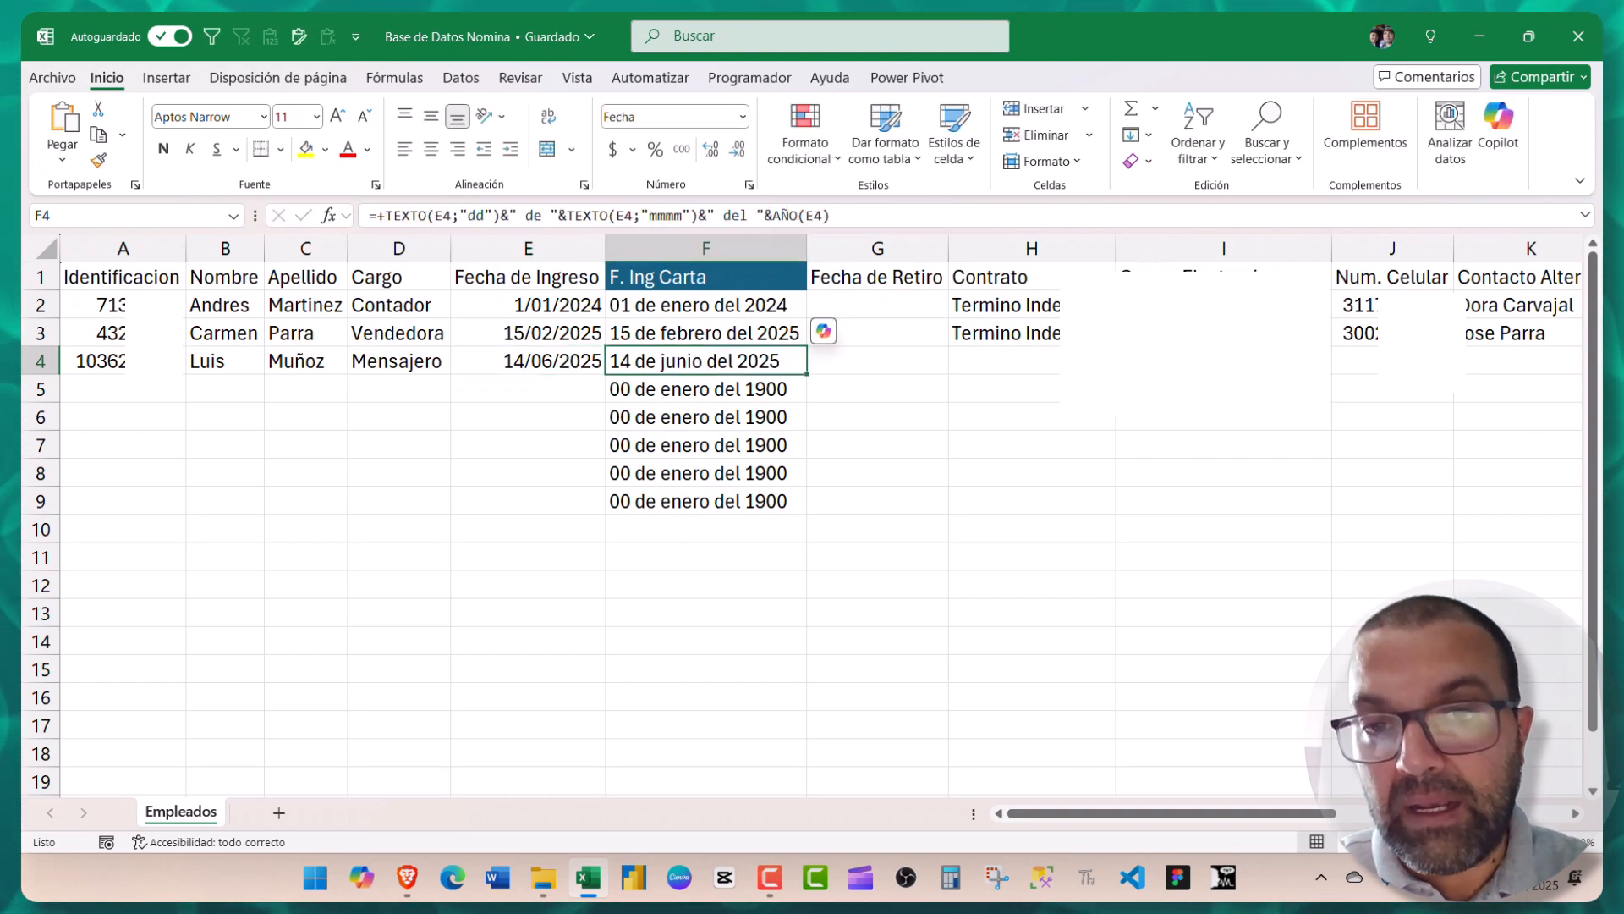
key(Tab)
key(Tab)
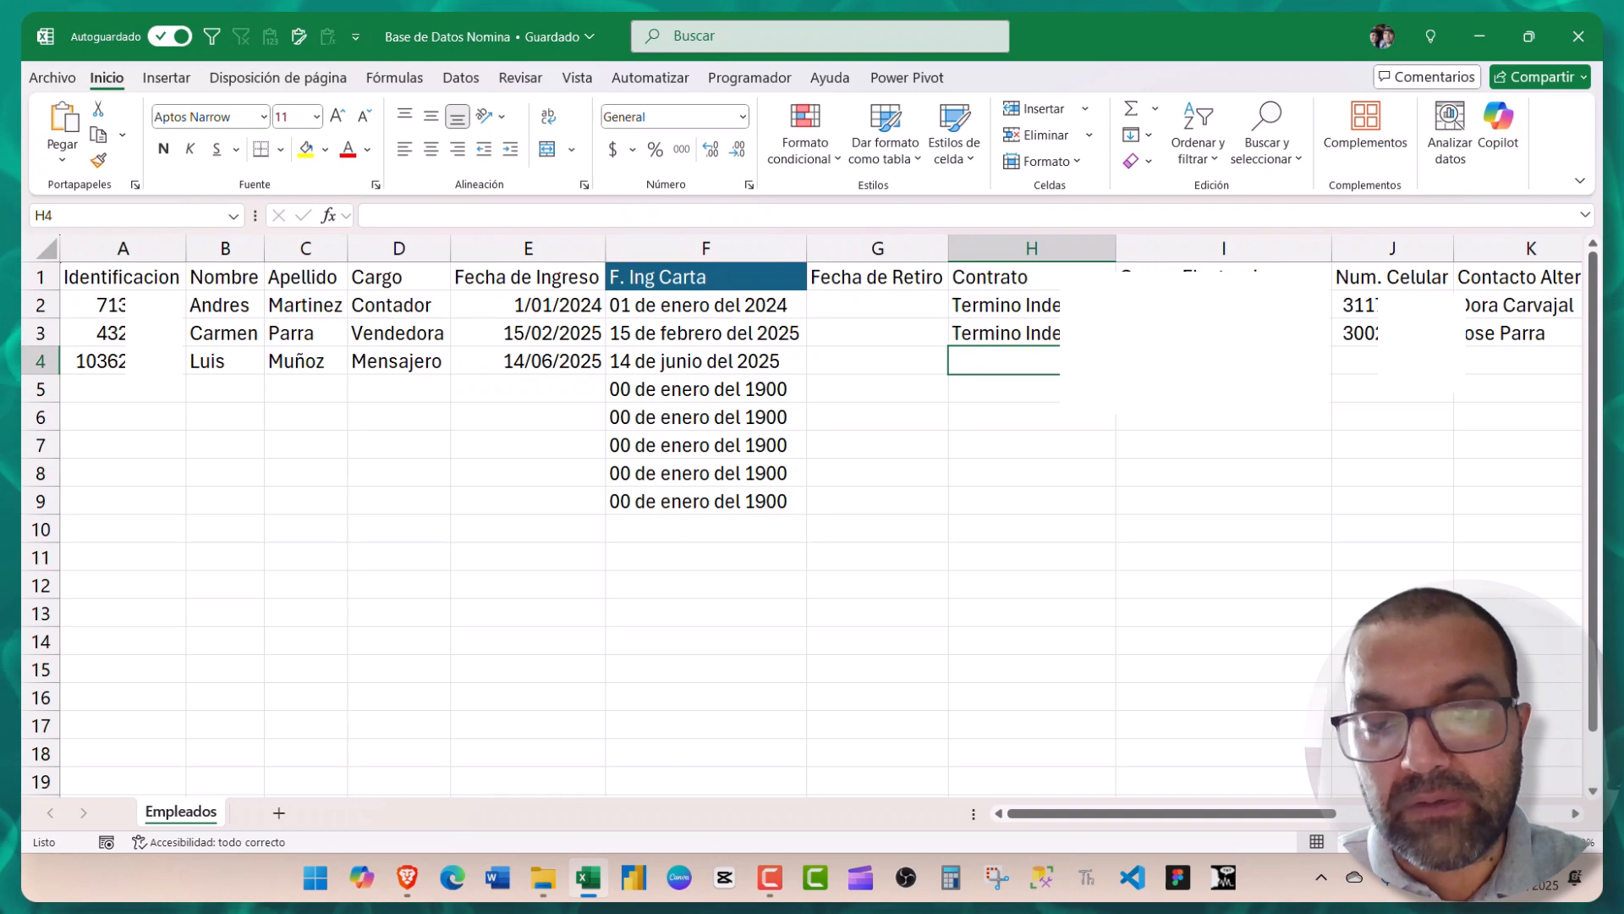
text(Termino Fijo)
key(Tab)
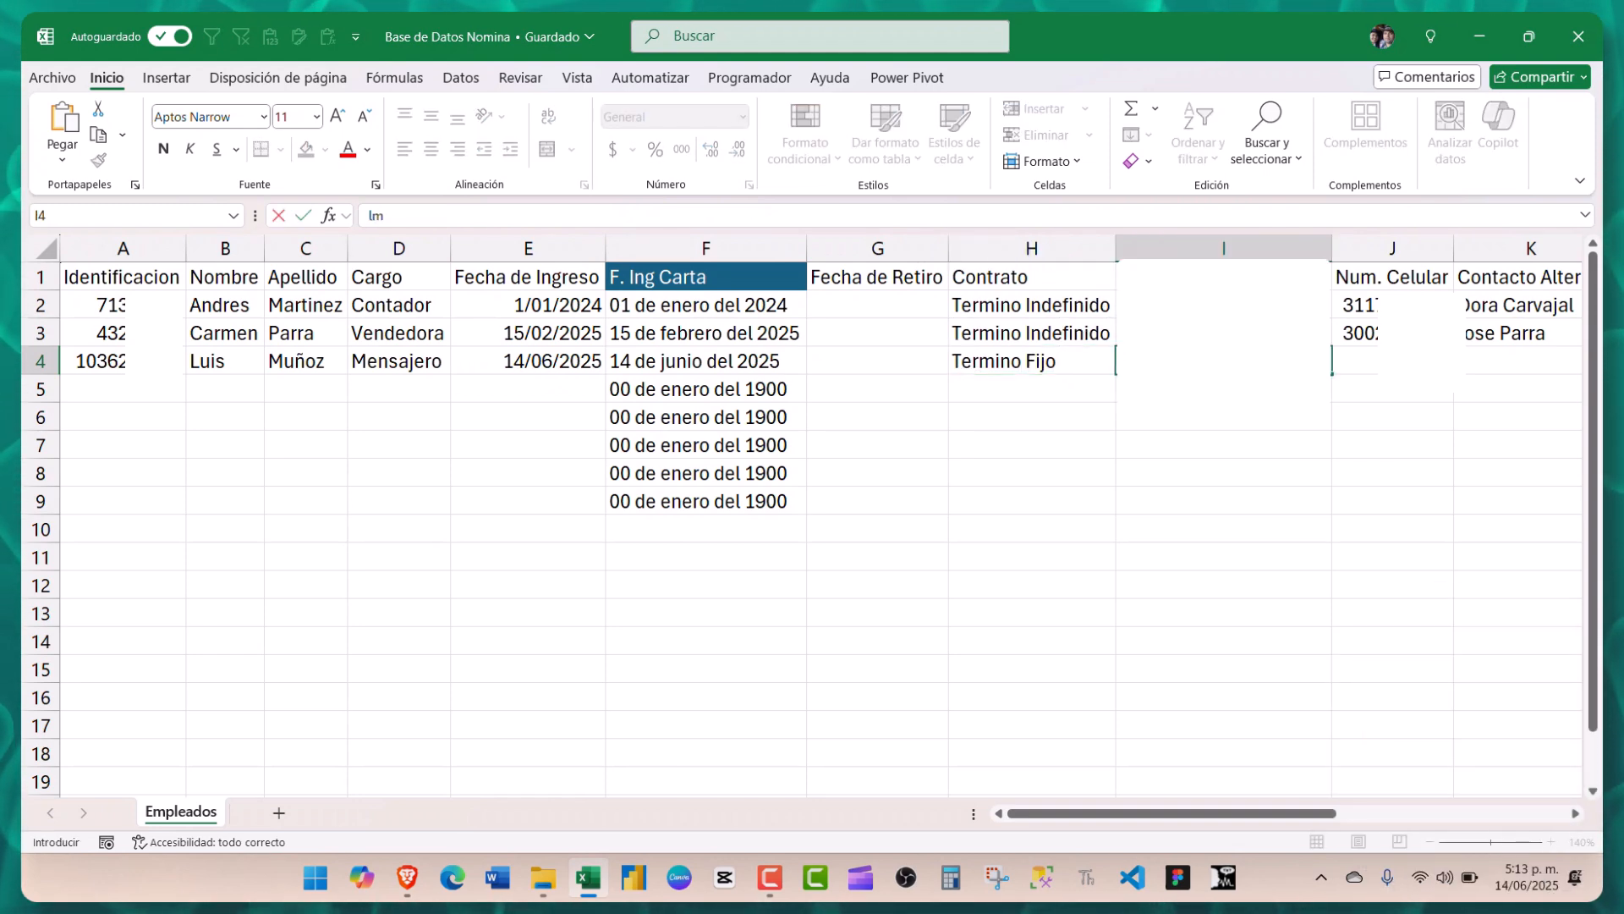
key(Tab)
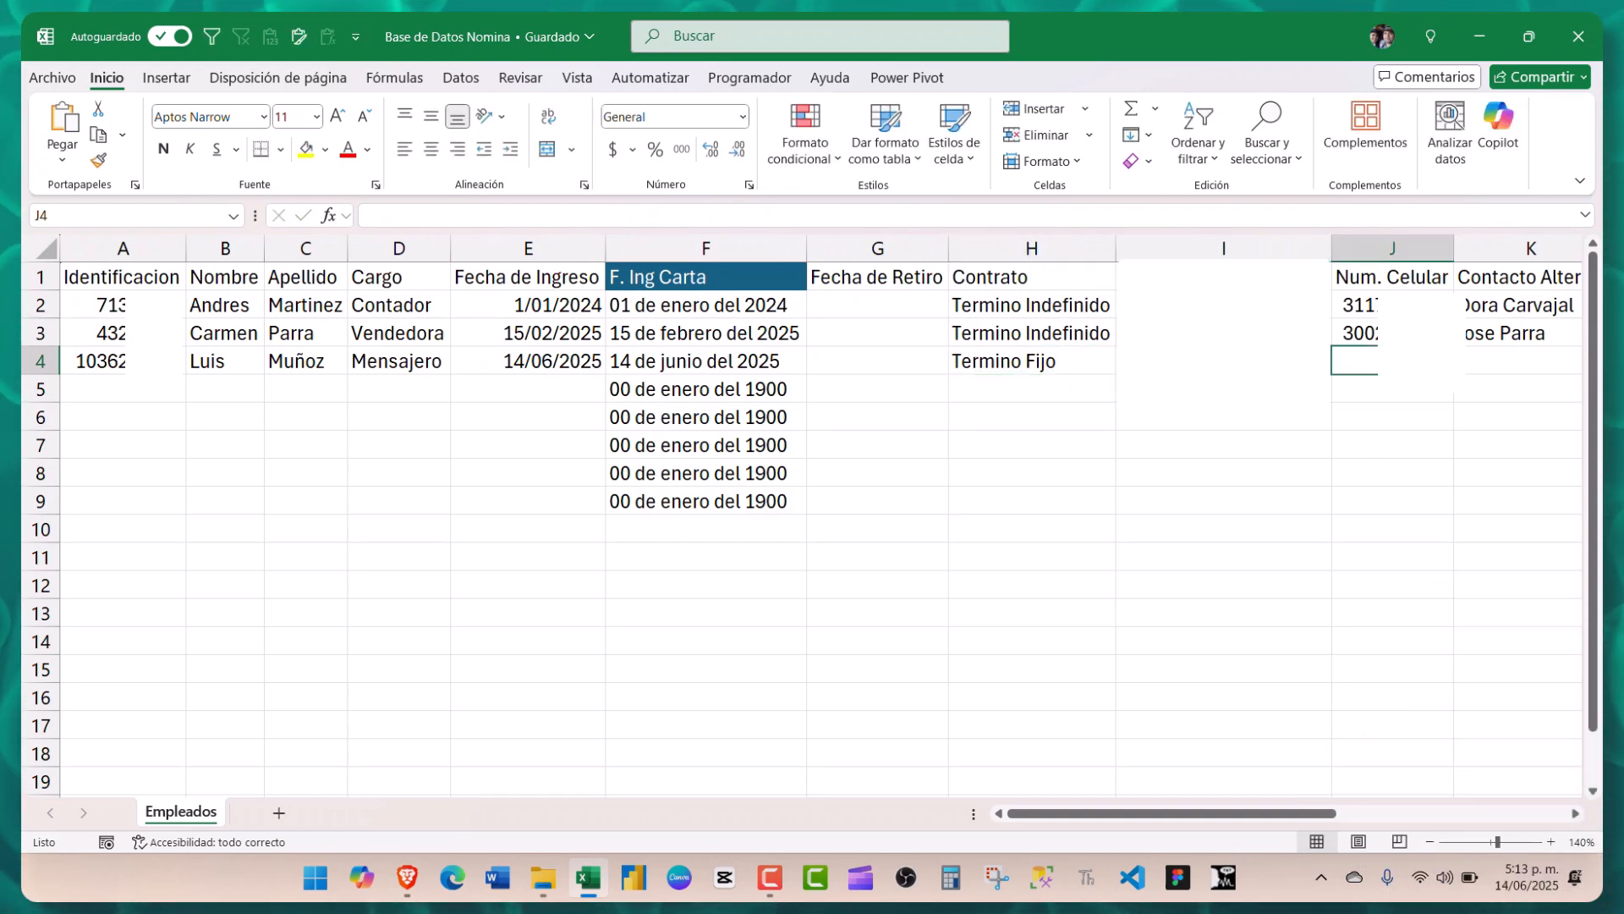
key(Tab)
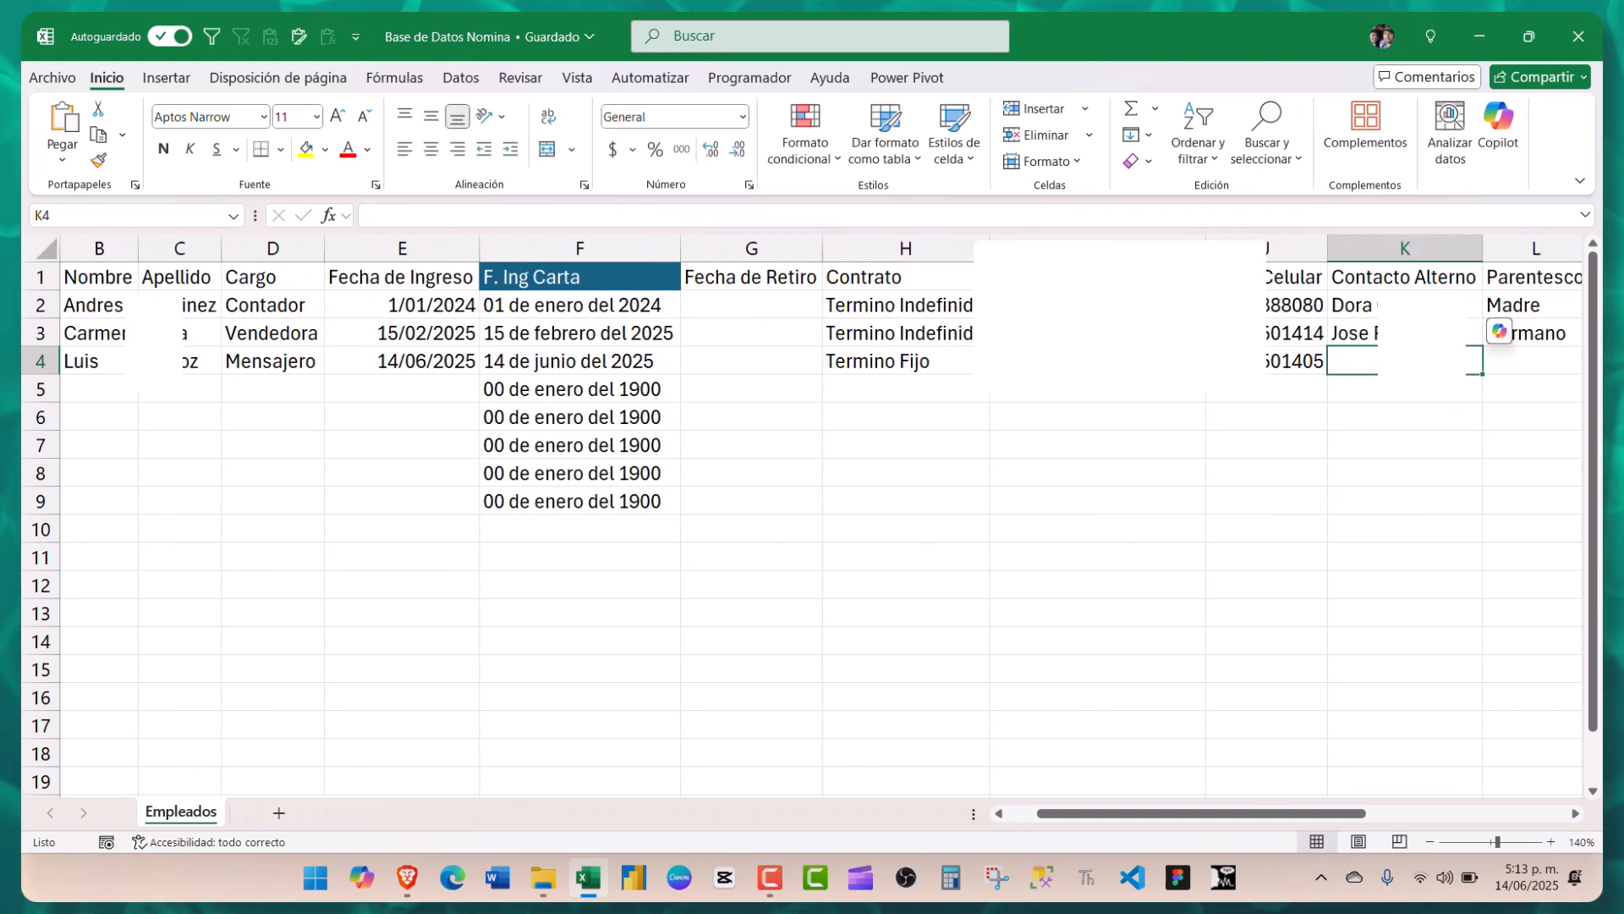
- Enter the alternate contact's name, relationship Esposa, and the contact's phone number in M4
key(Tab)
text(Esposa)
key(Tab)
key(Tab)
key(shift+Tab)
text(320)
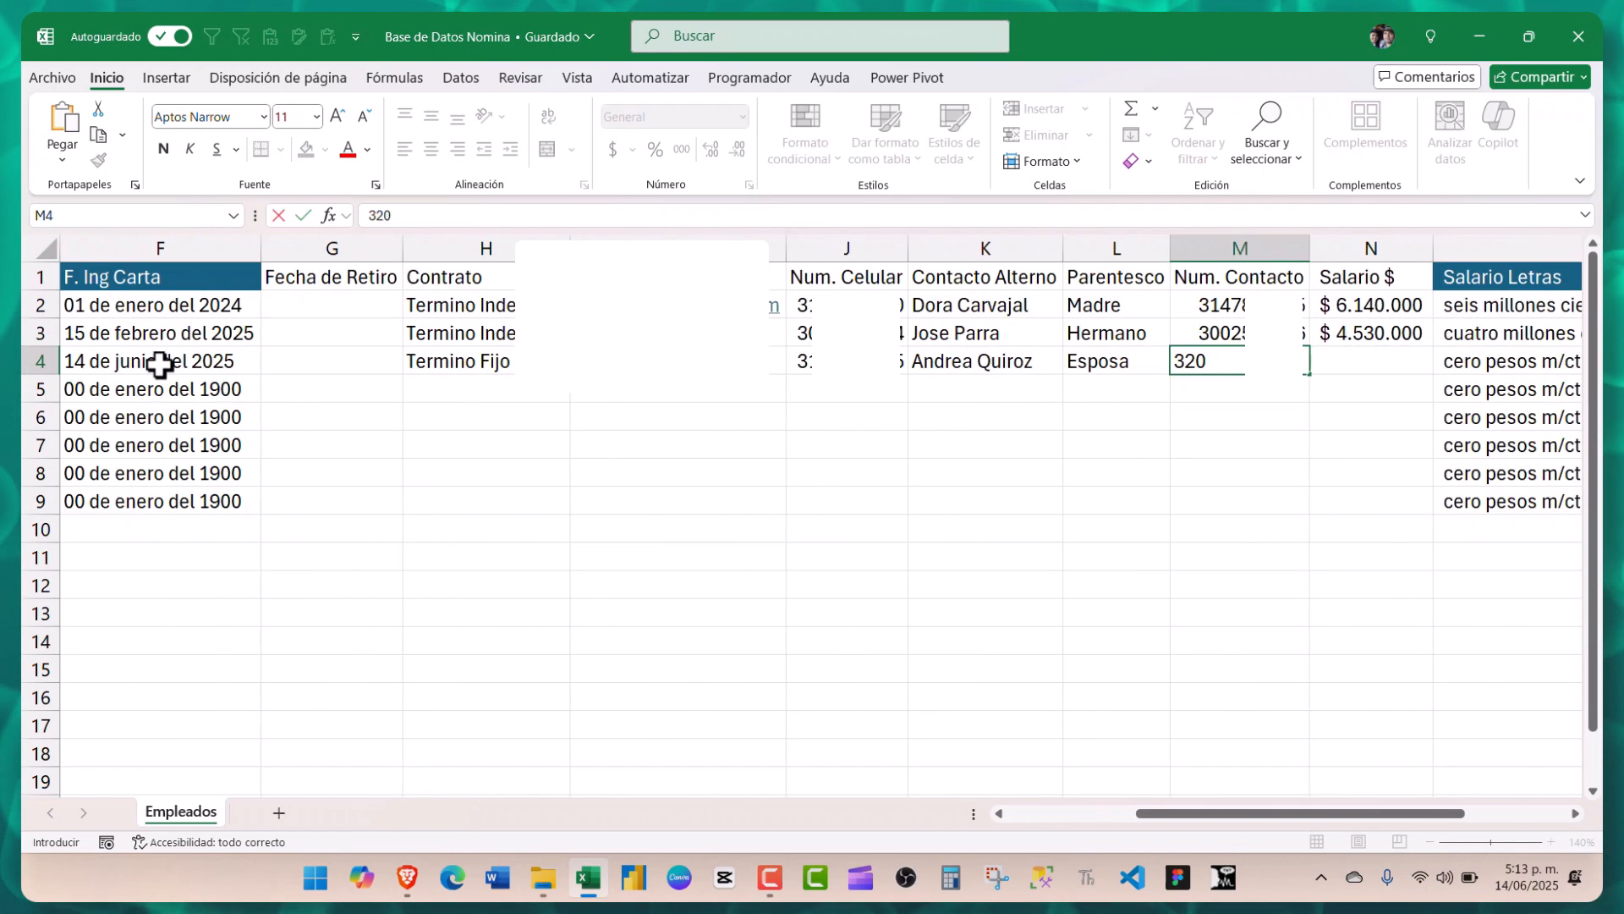
key(Tab)
key(Tab)
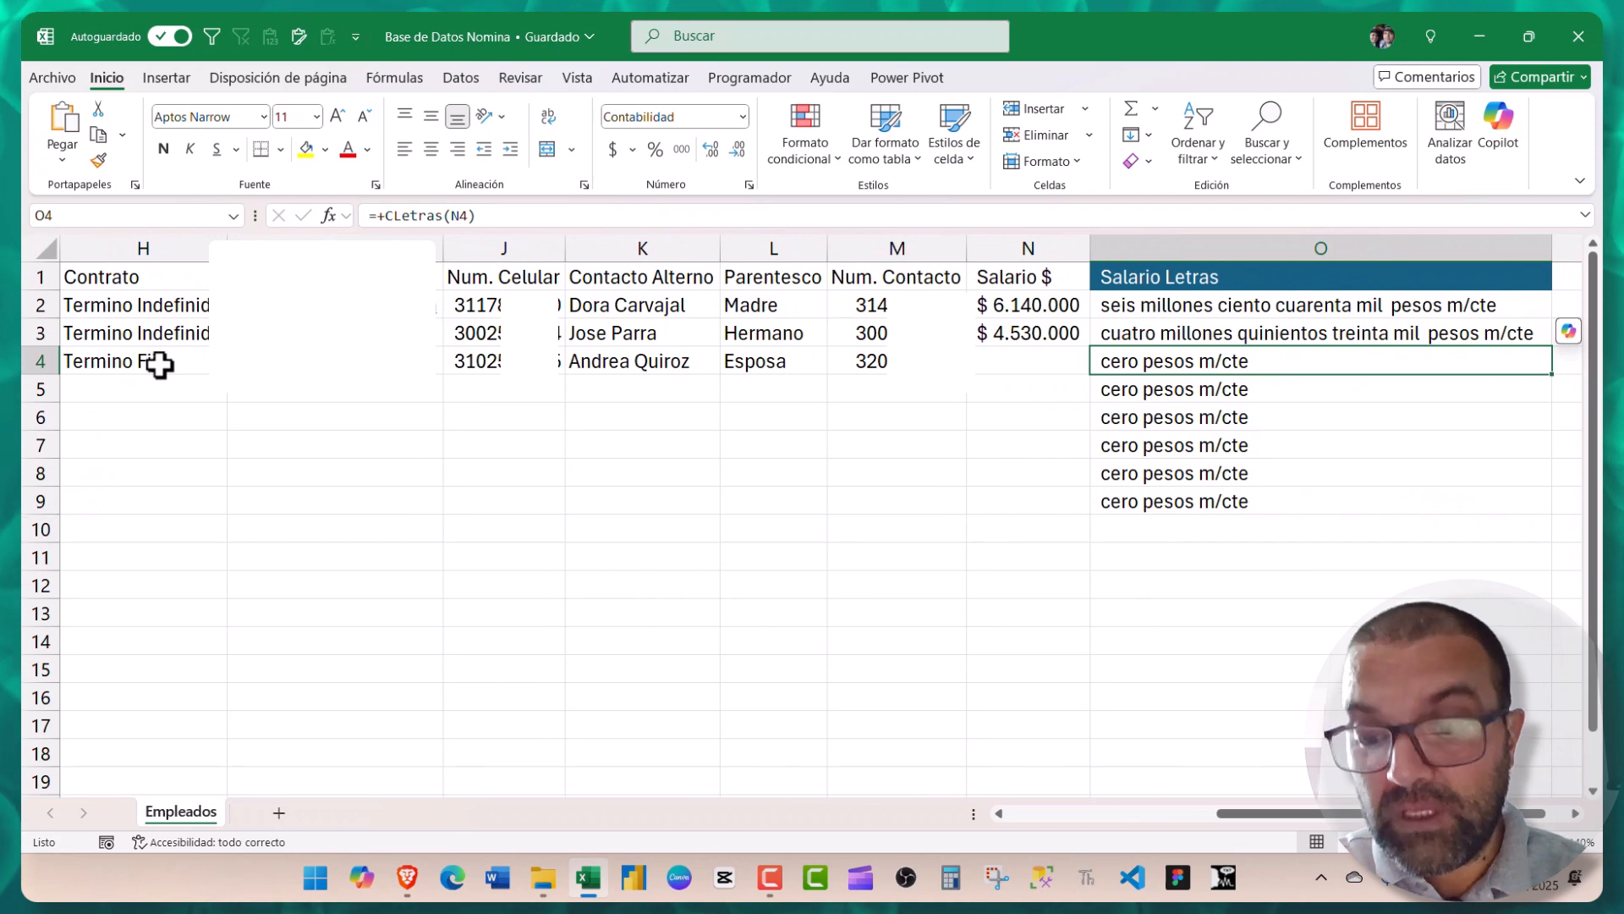
- Set the salary in N4 to 1740630, correcting an initial 180000, and close the workbook
key(Right)
key(Left)
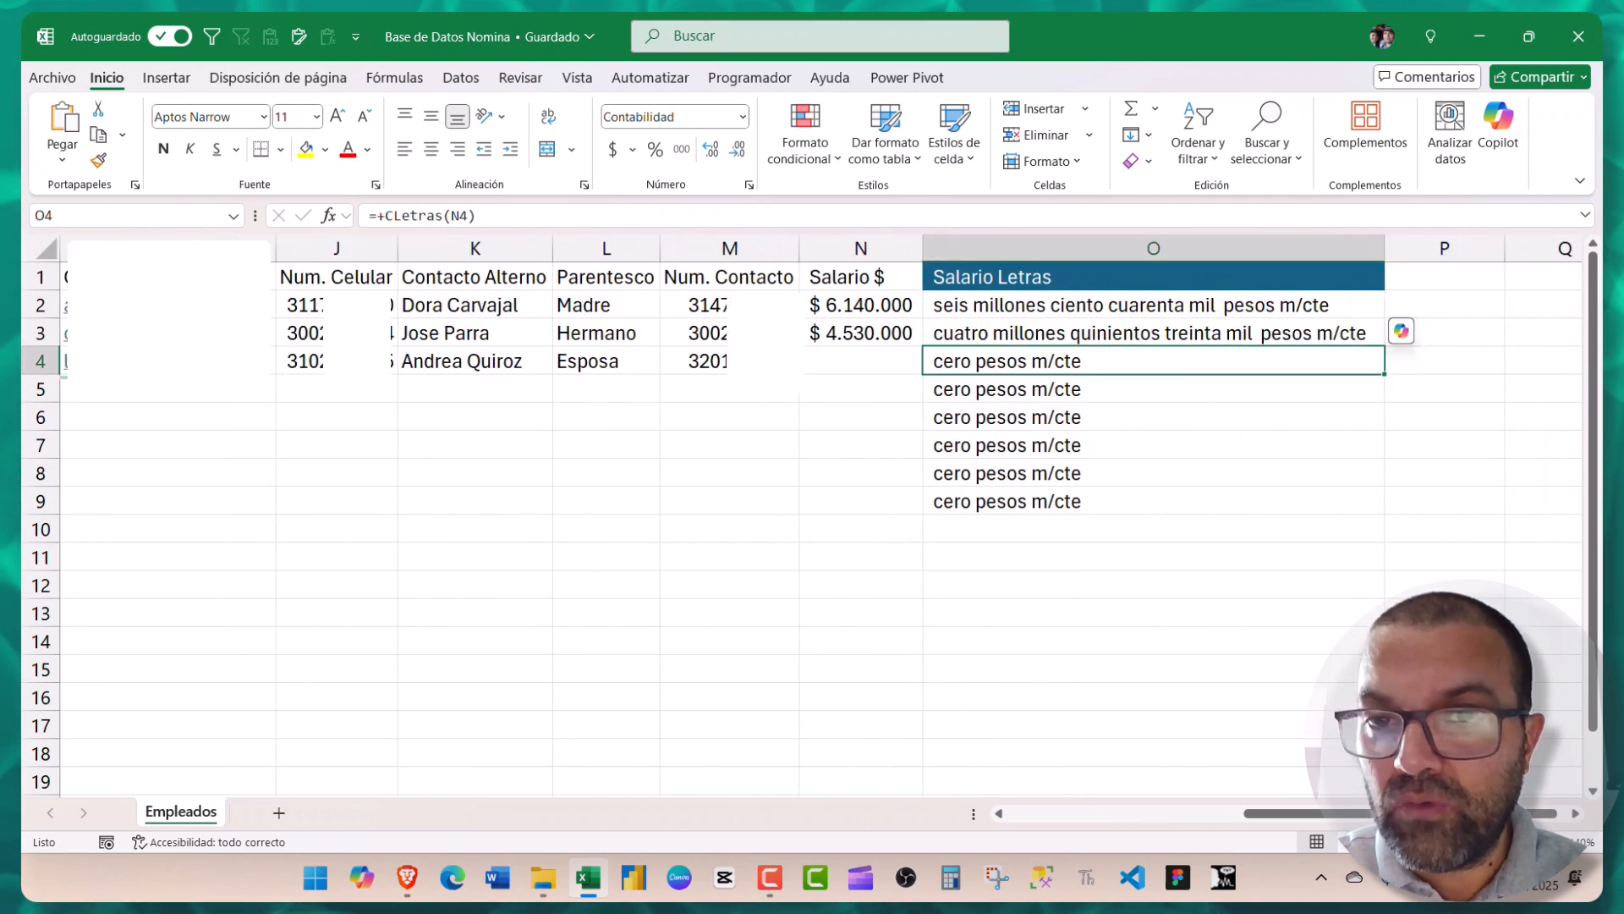
key(Left)
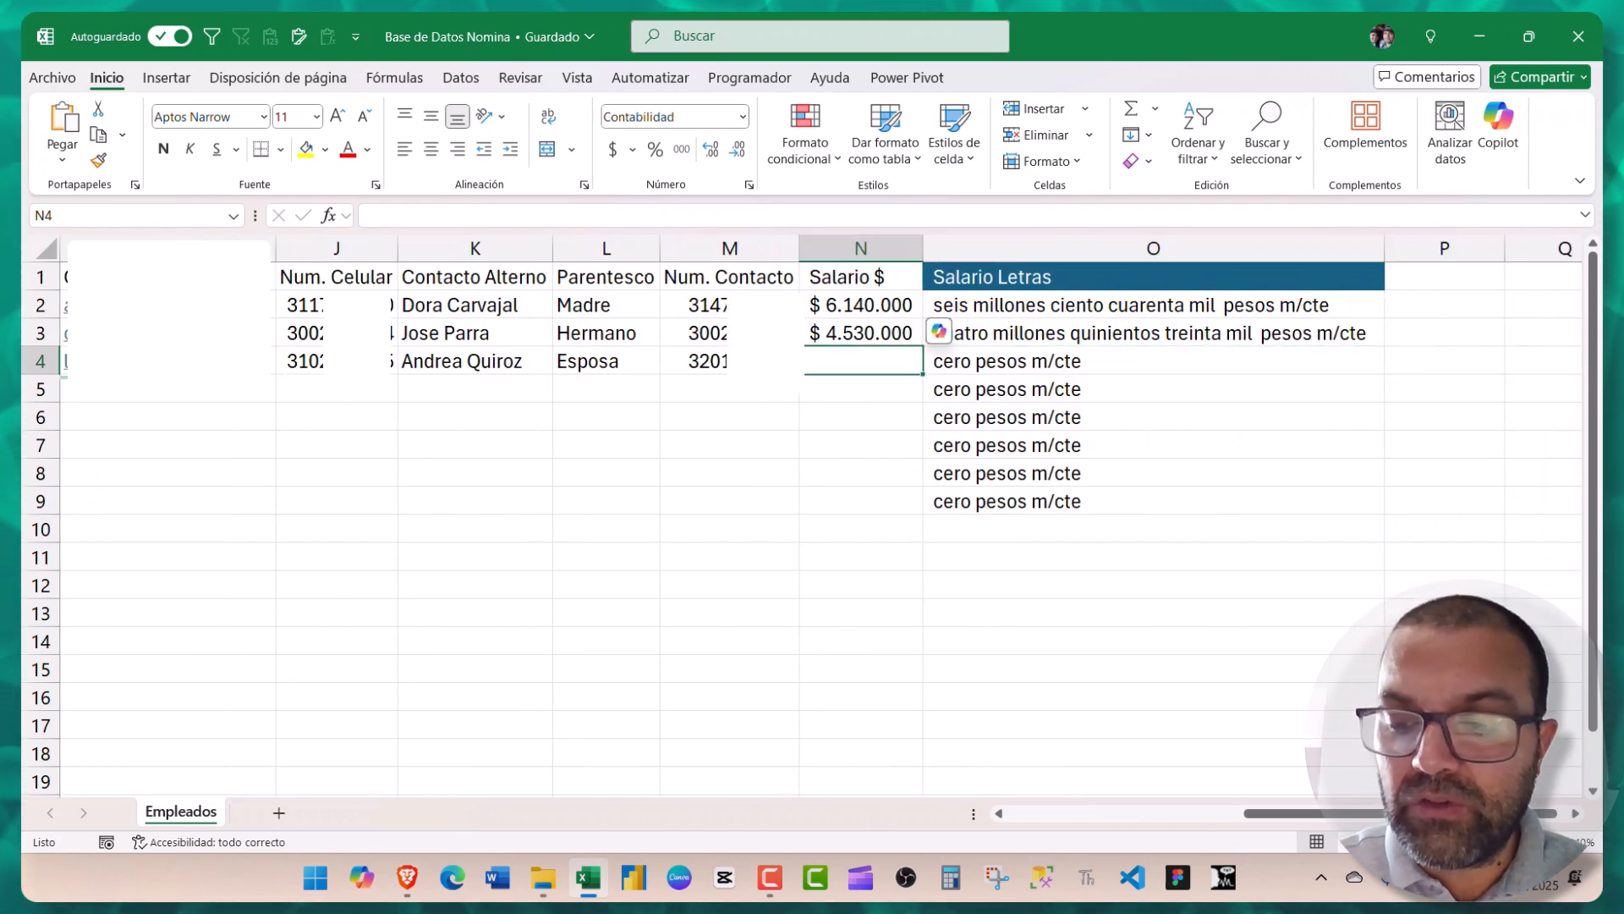
text(1800000)
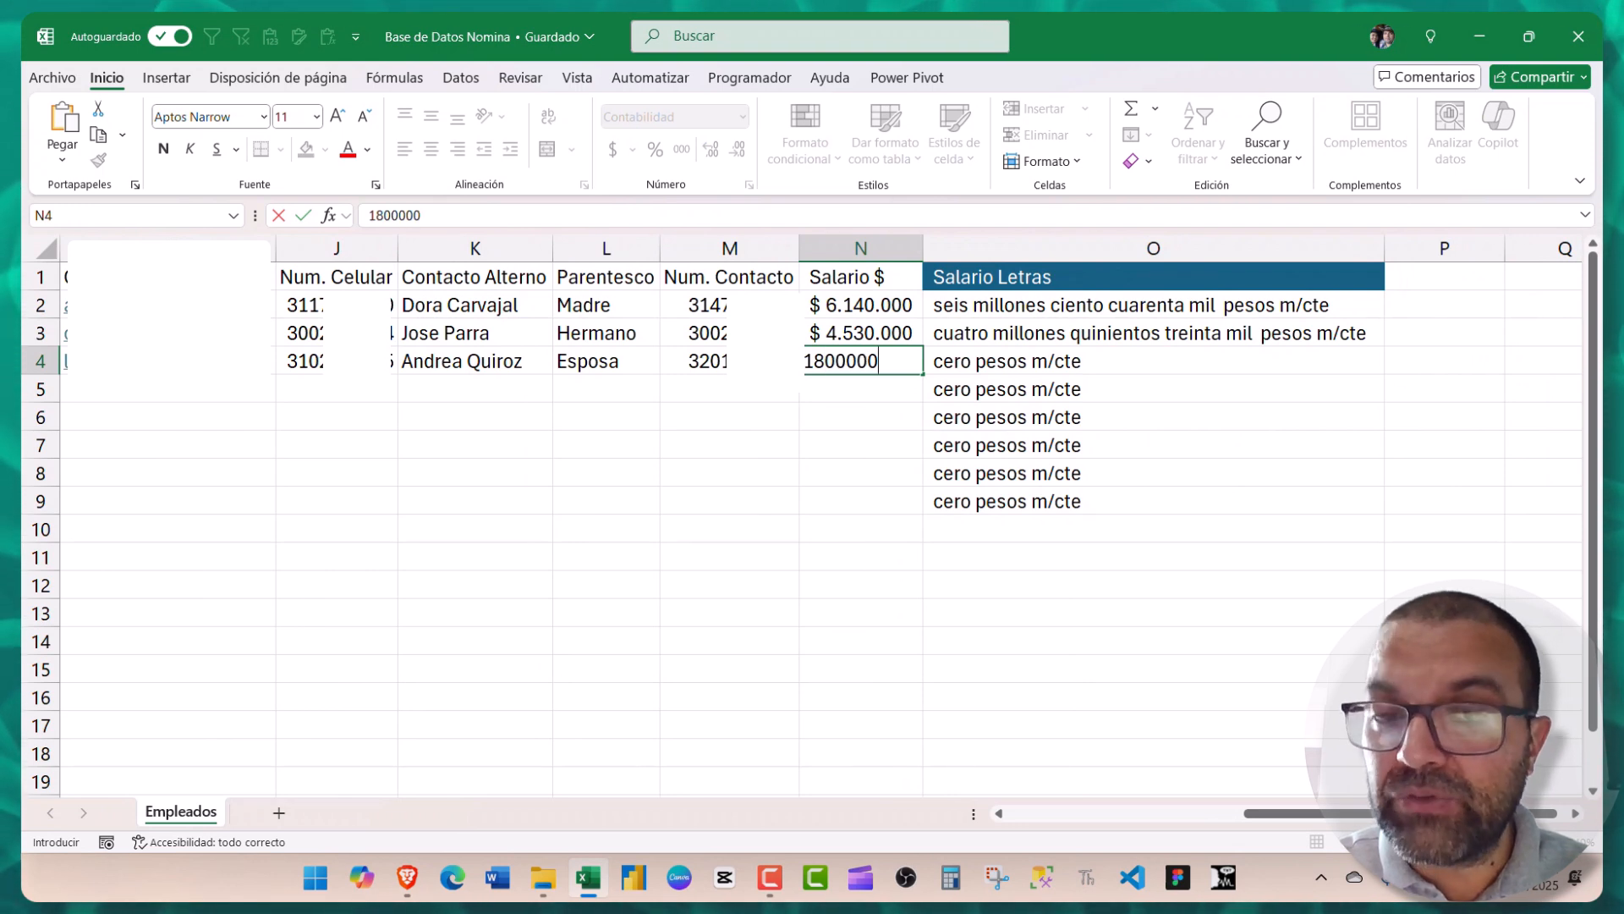
key(Return)
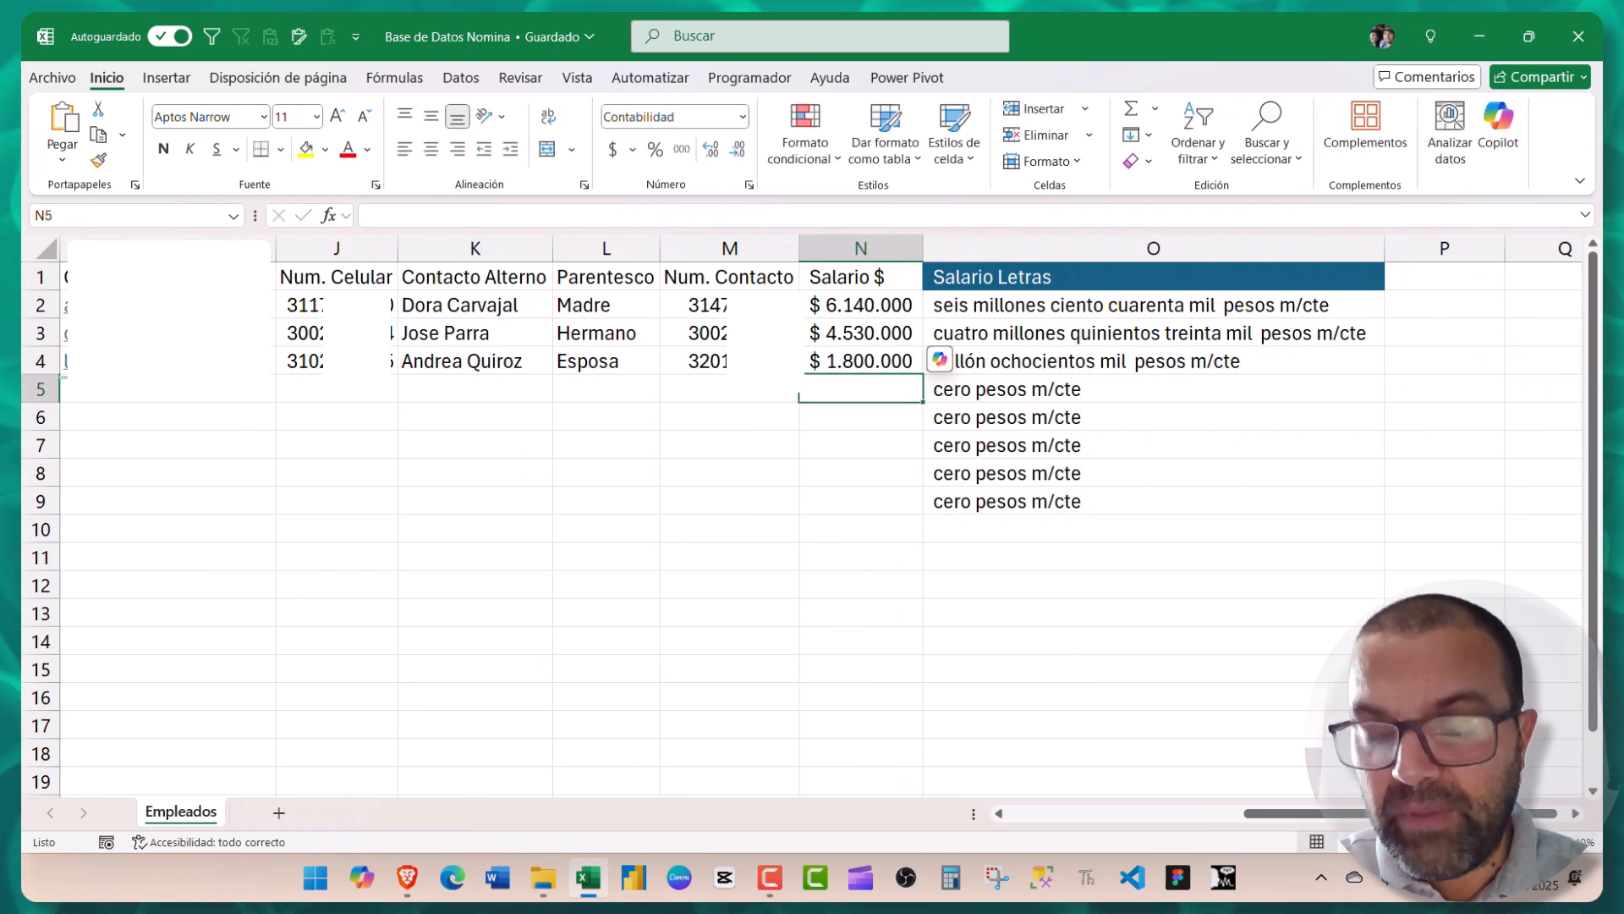
key(Down)
key(Up)
key(Up)
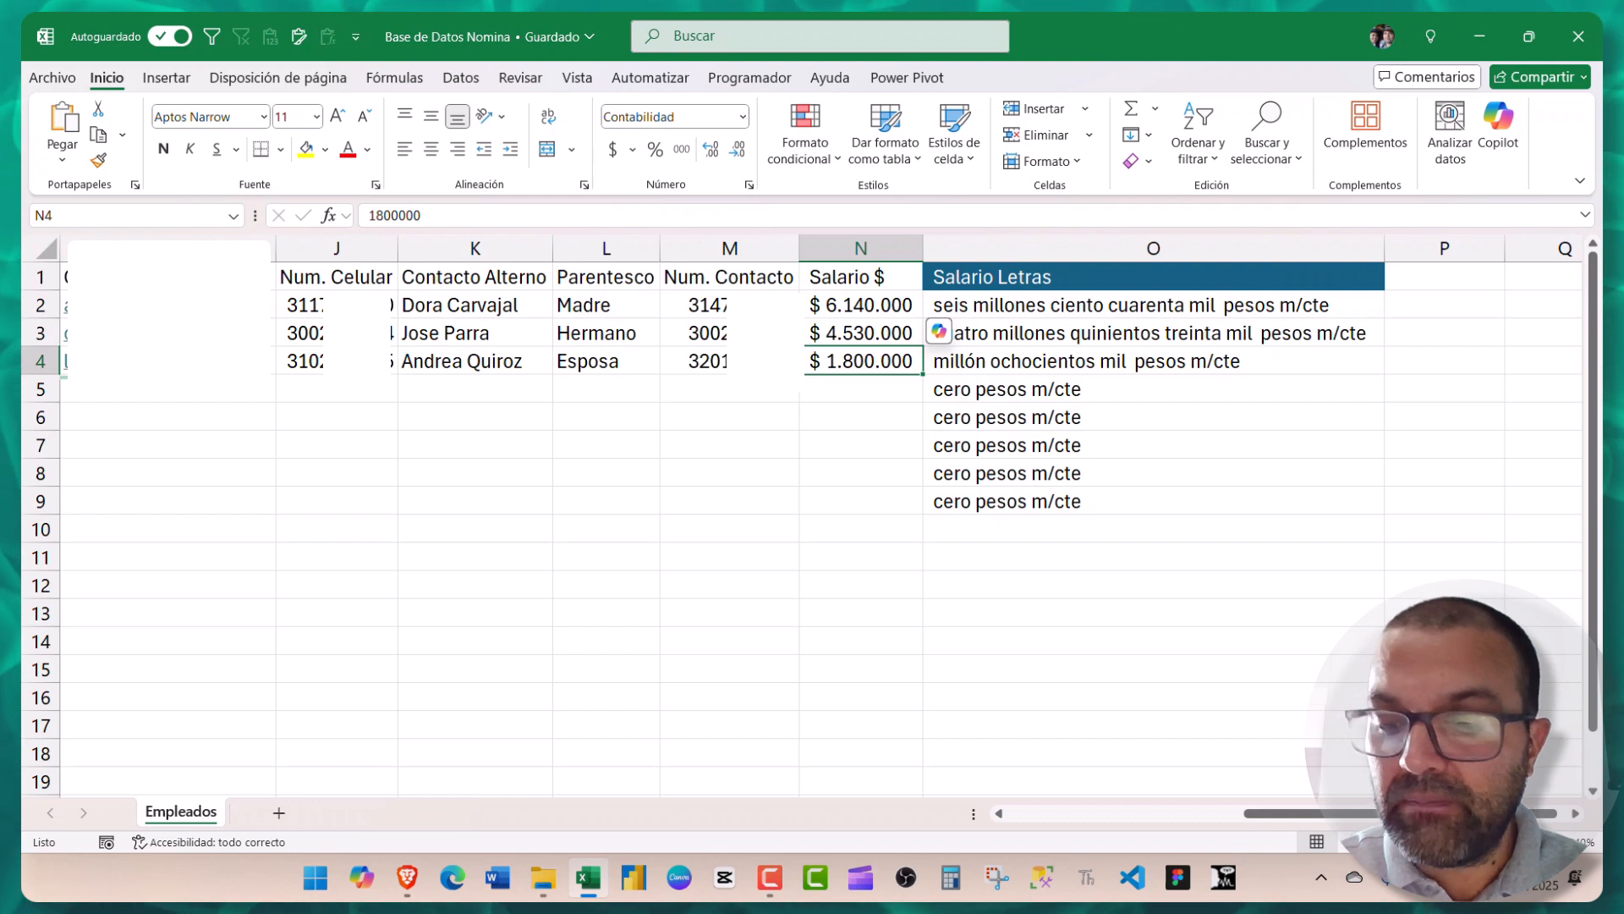
text(1740630)
key(Return)
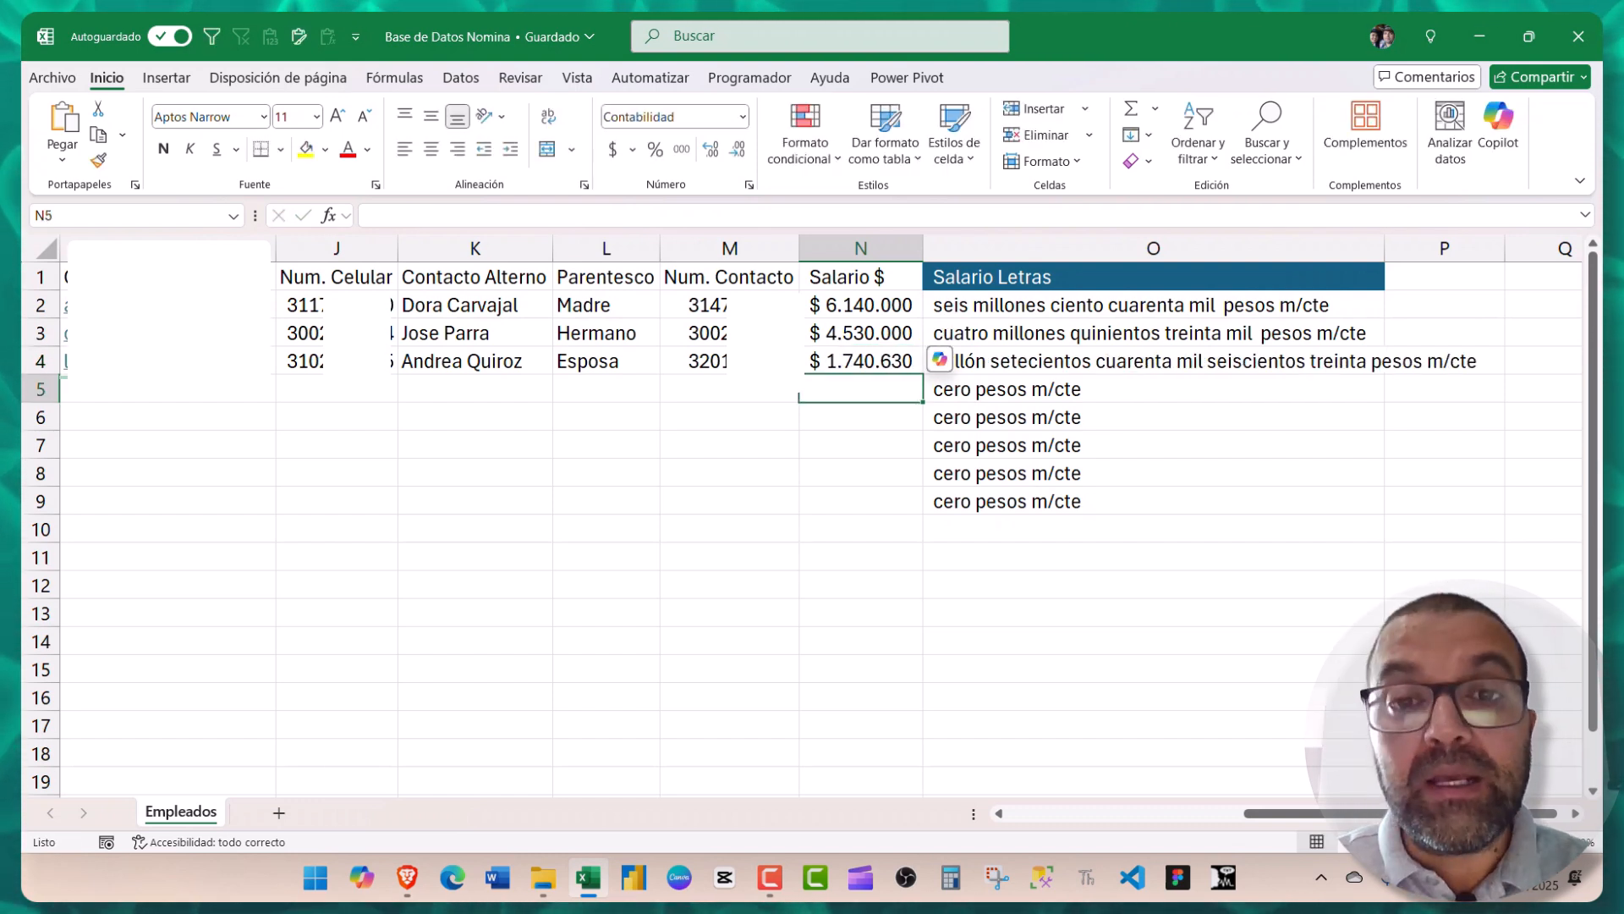
click(1570, 35)
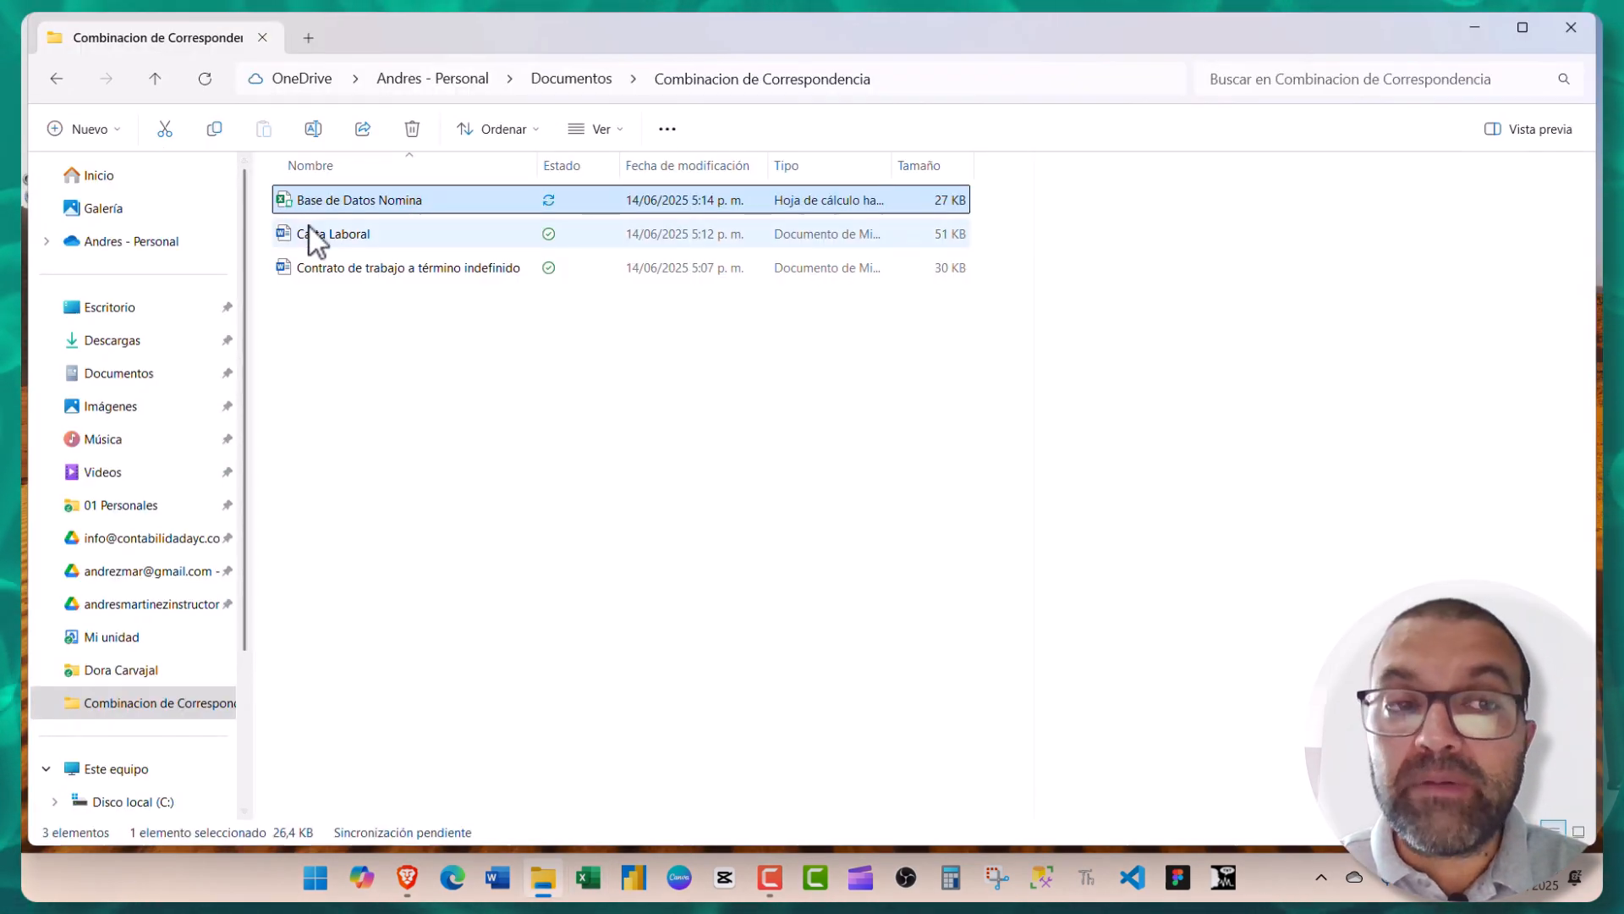
- Open Carta Laboral from File Explorer and accept the SQL prompt to load Empleados data
mouse_move(309, 230)
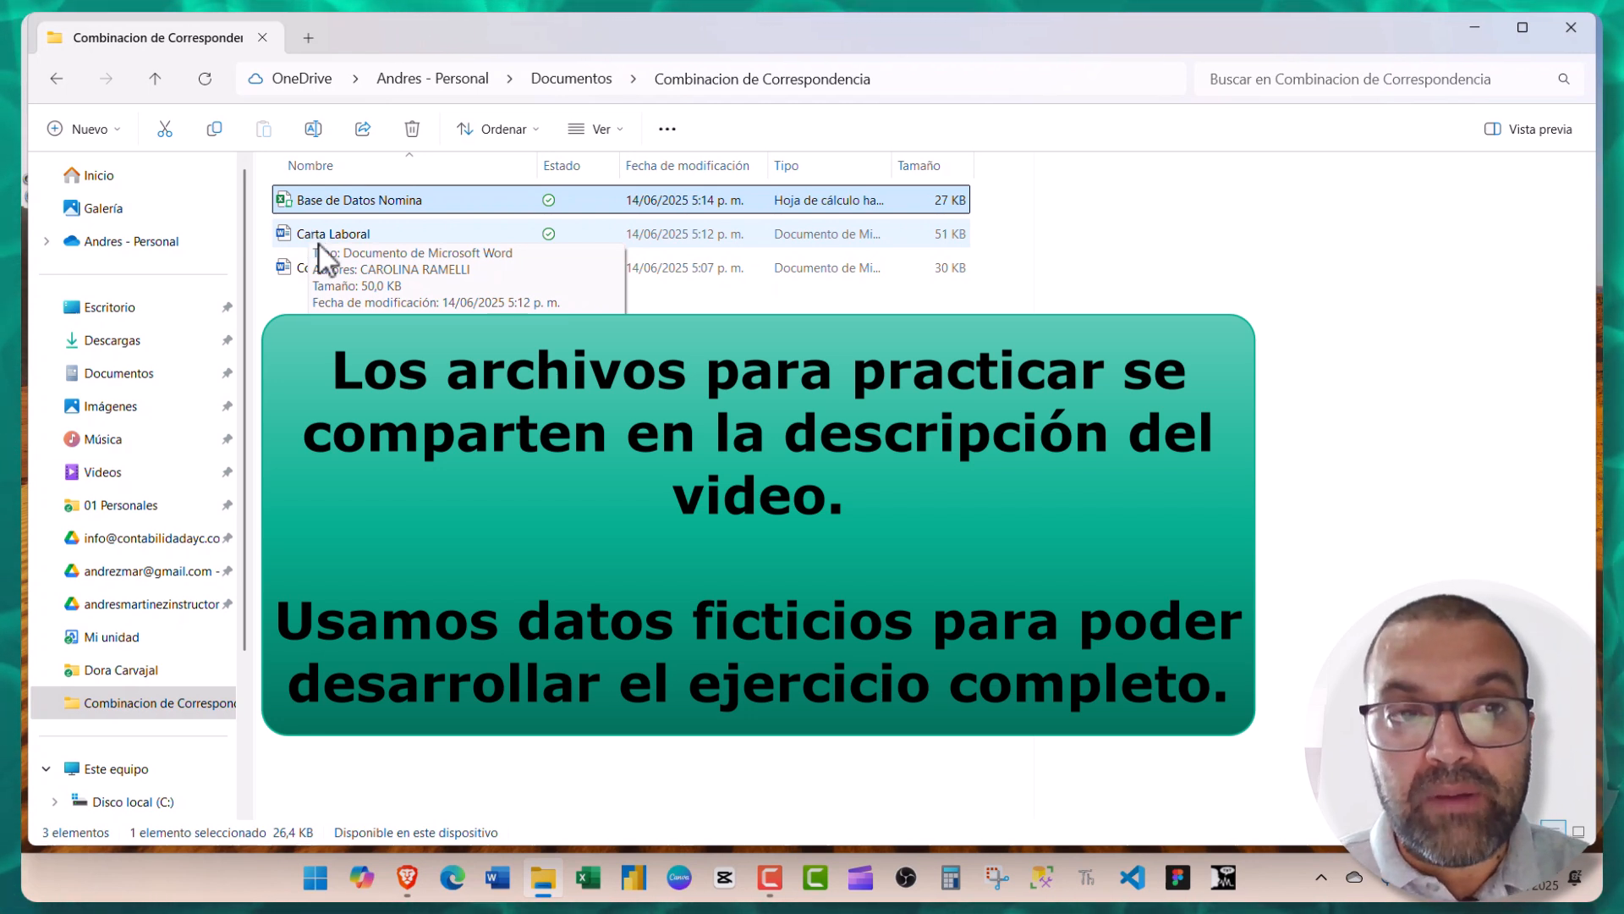
double_click(318, 242)
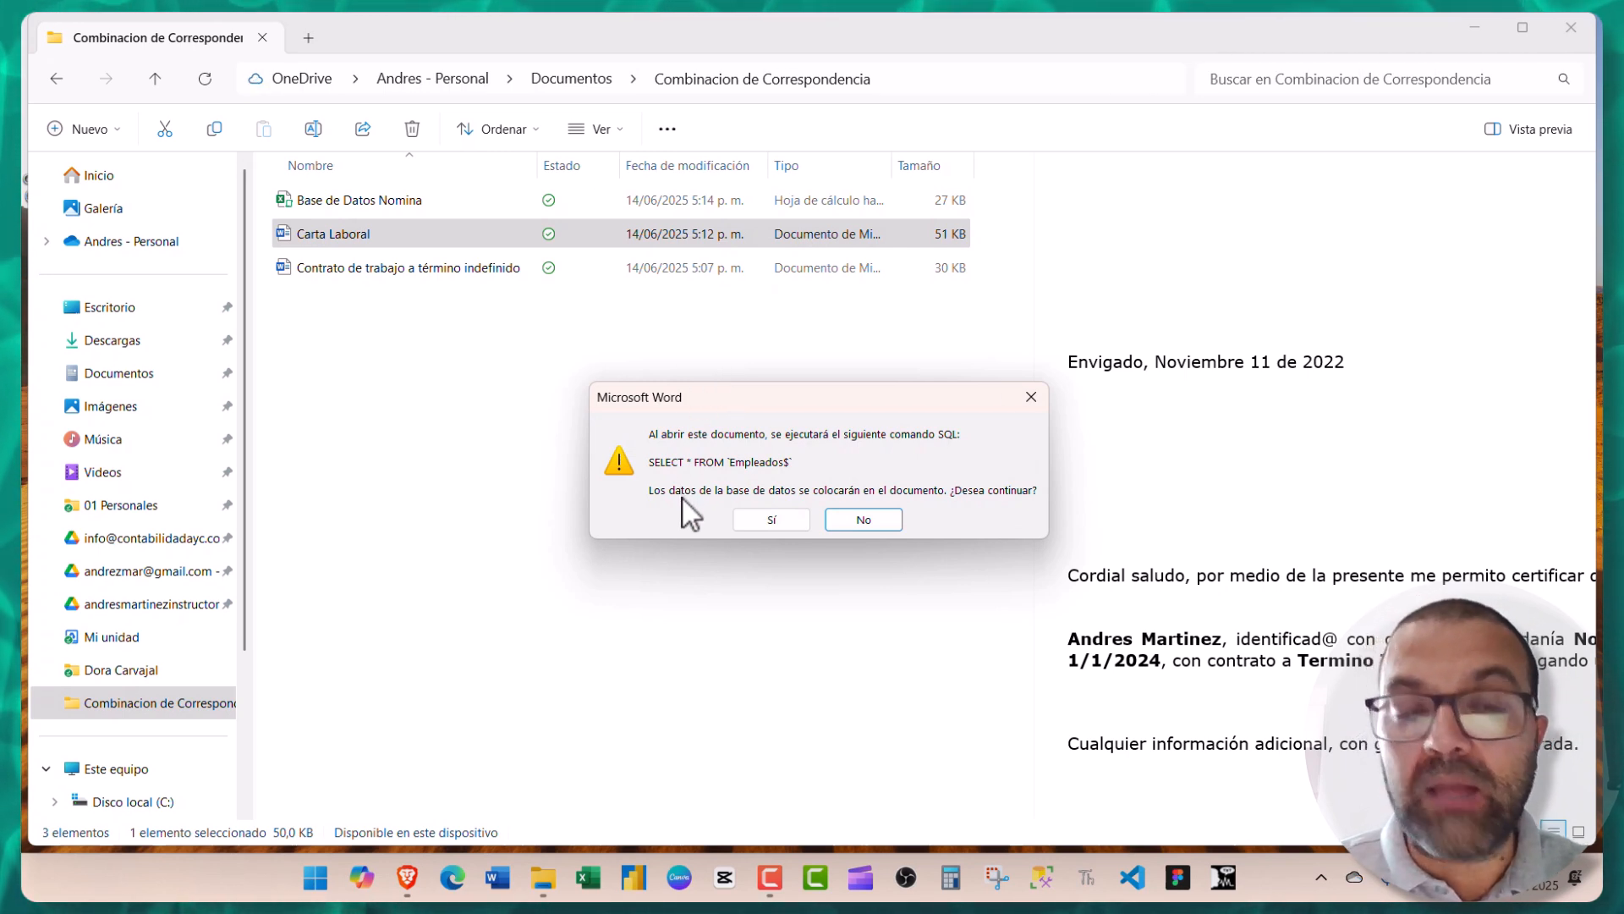
click(757, 521)
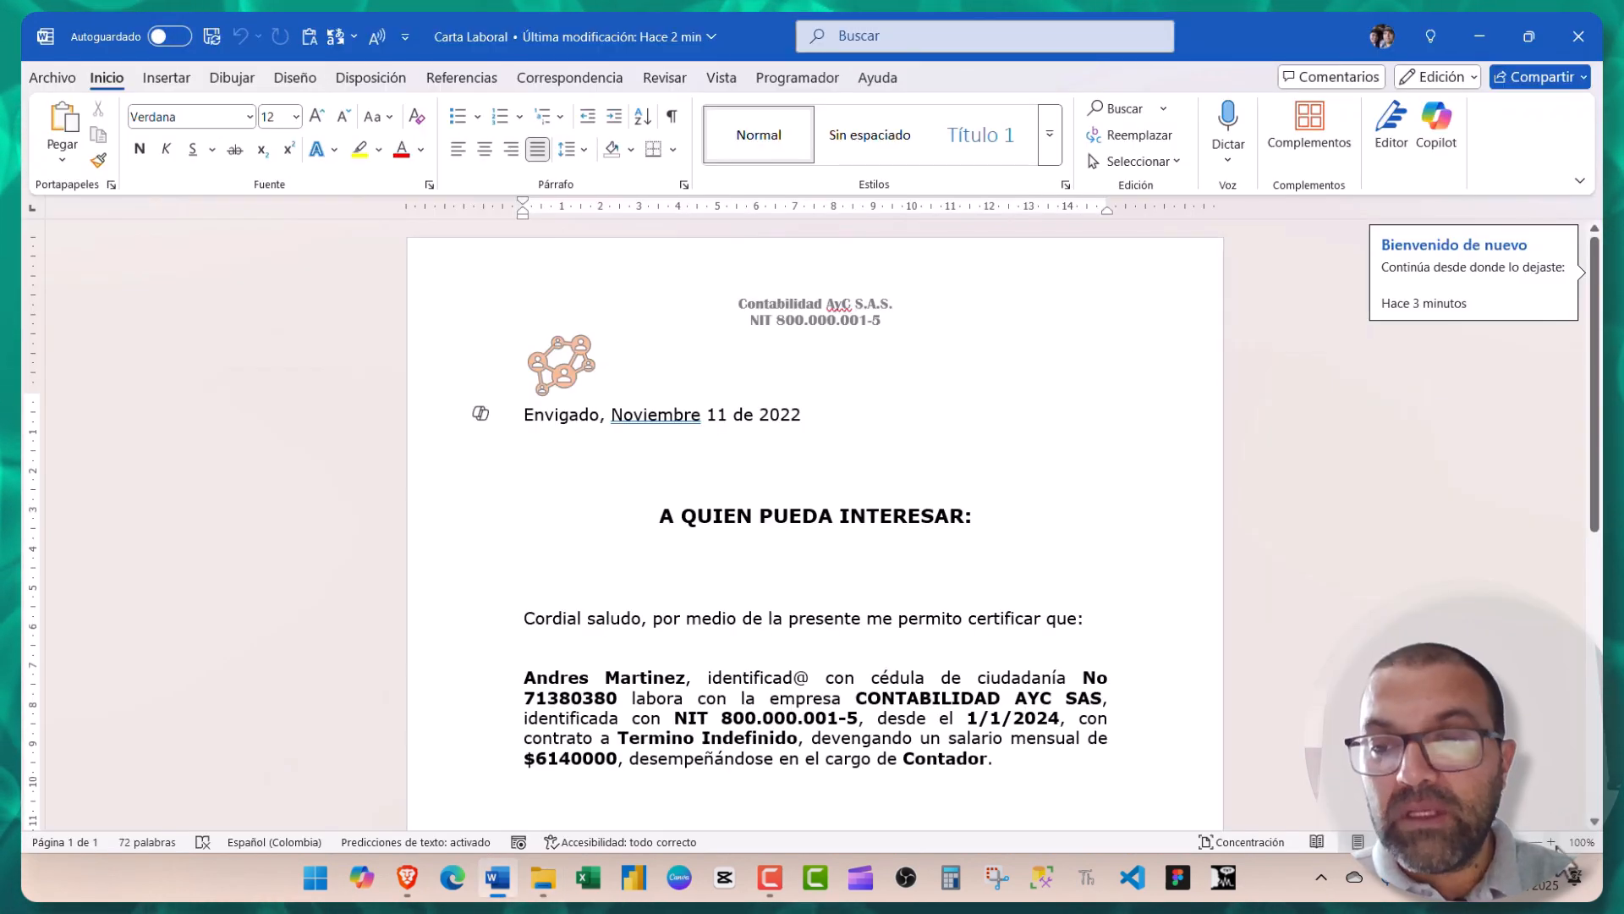
- Zoom the page in and step the preview to record 3, the new Mensajero earning $1740630
click(1552, 842)
click(1552, 843)
click(1552, 842)
scroll(362, 471, down, 4)
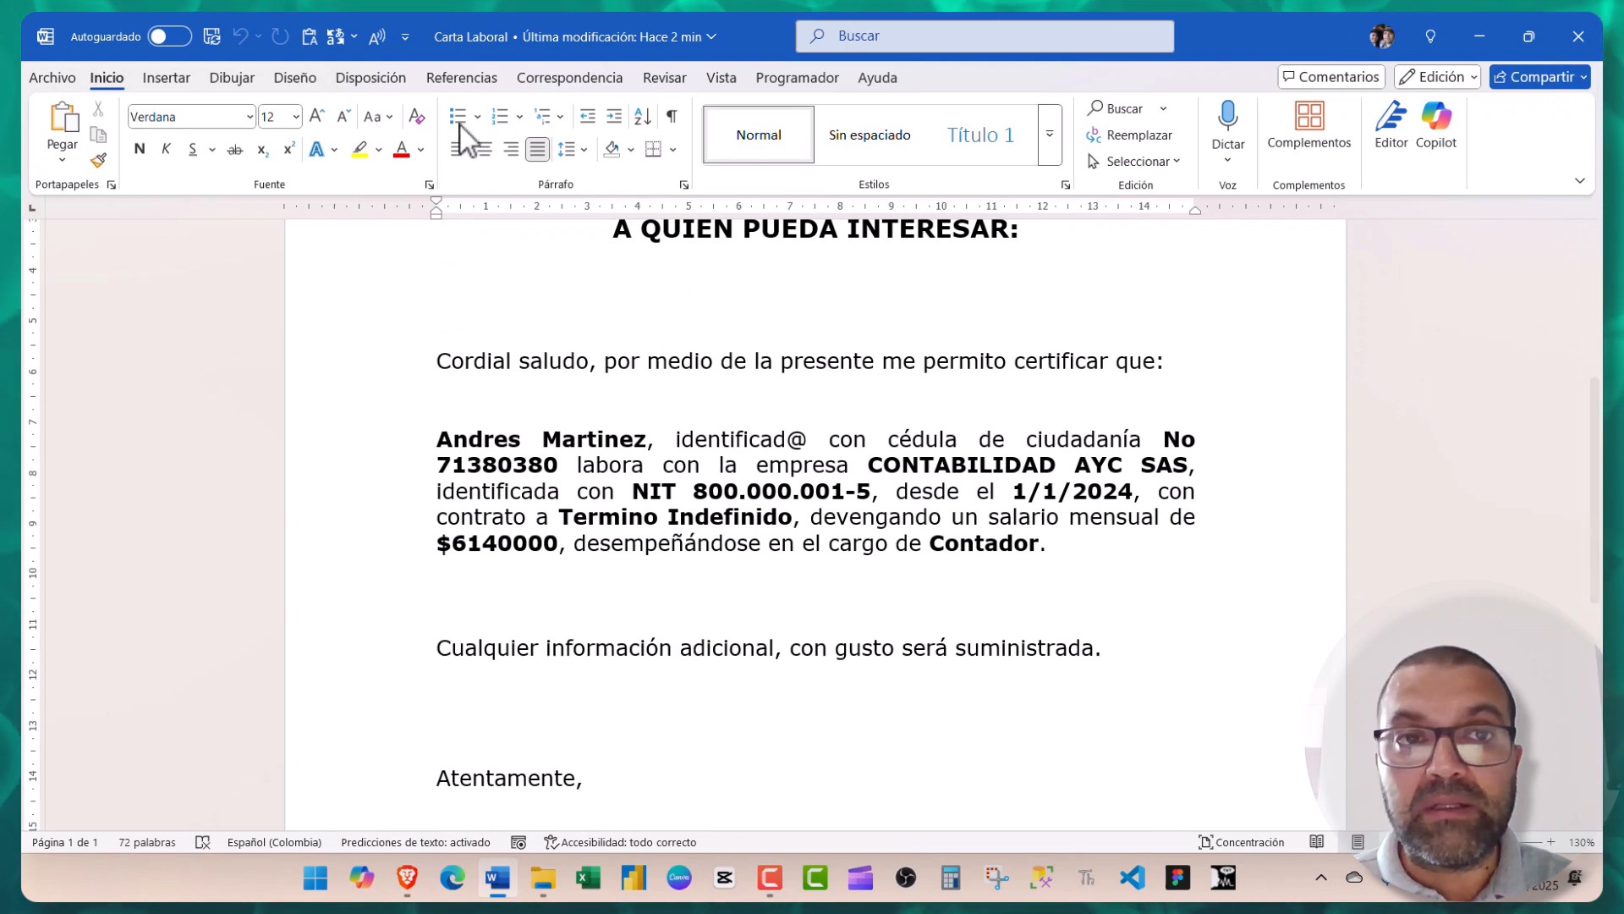
click(562, 77)
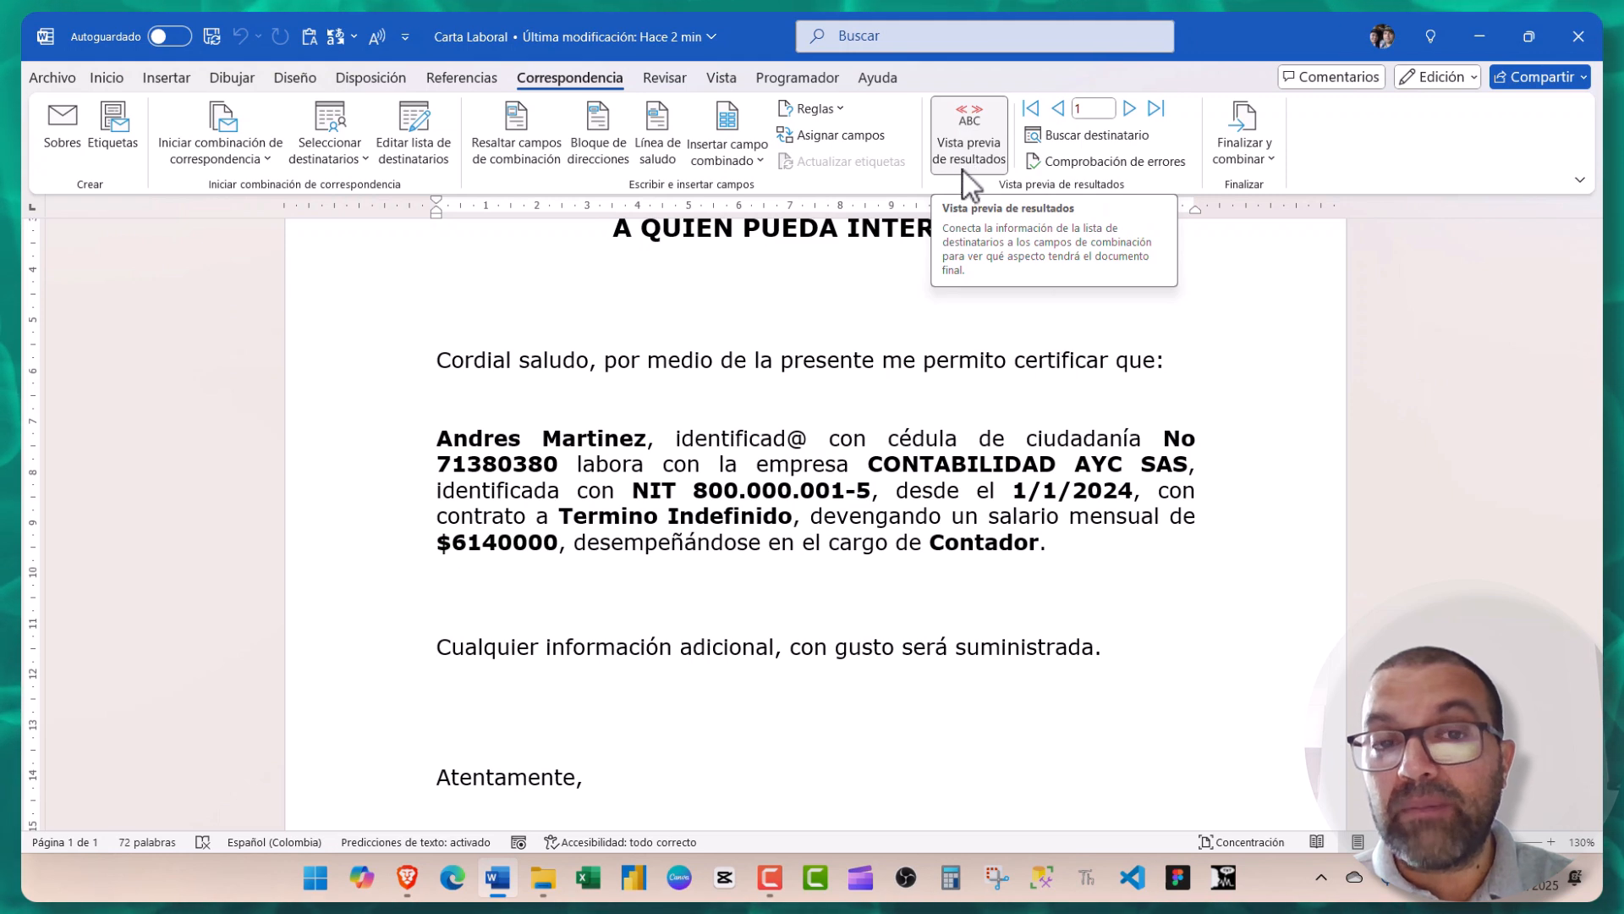
click(1130, 108)
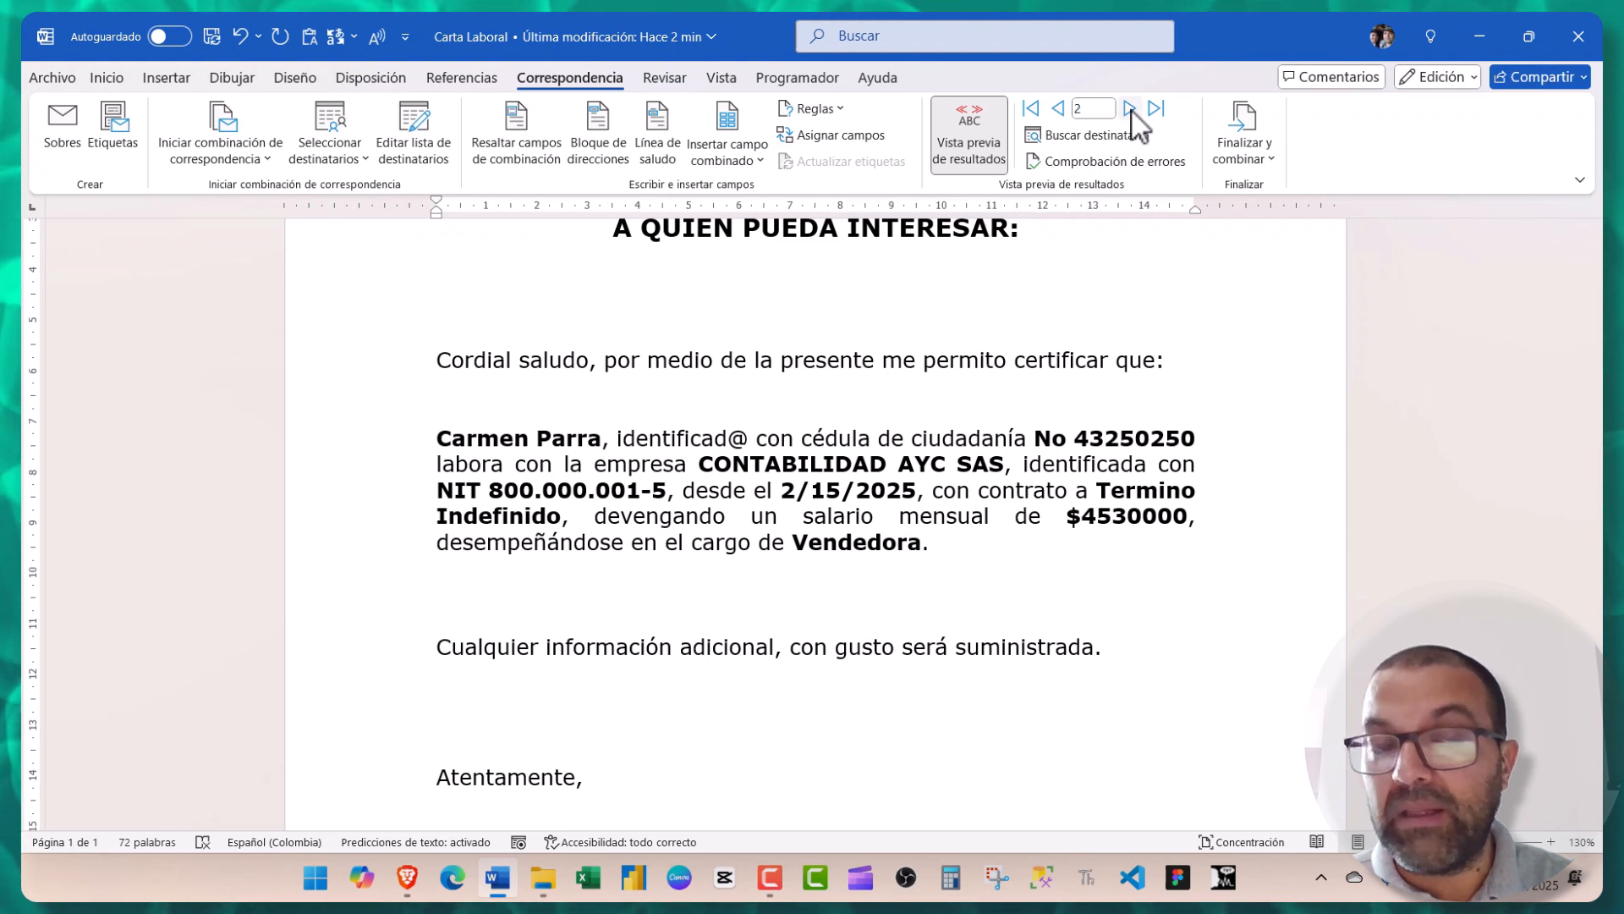
click(1130, 108)
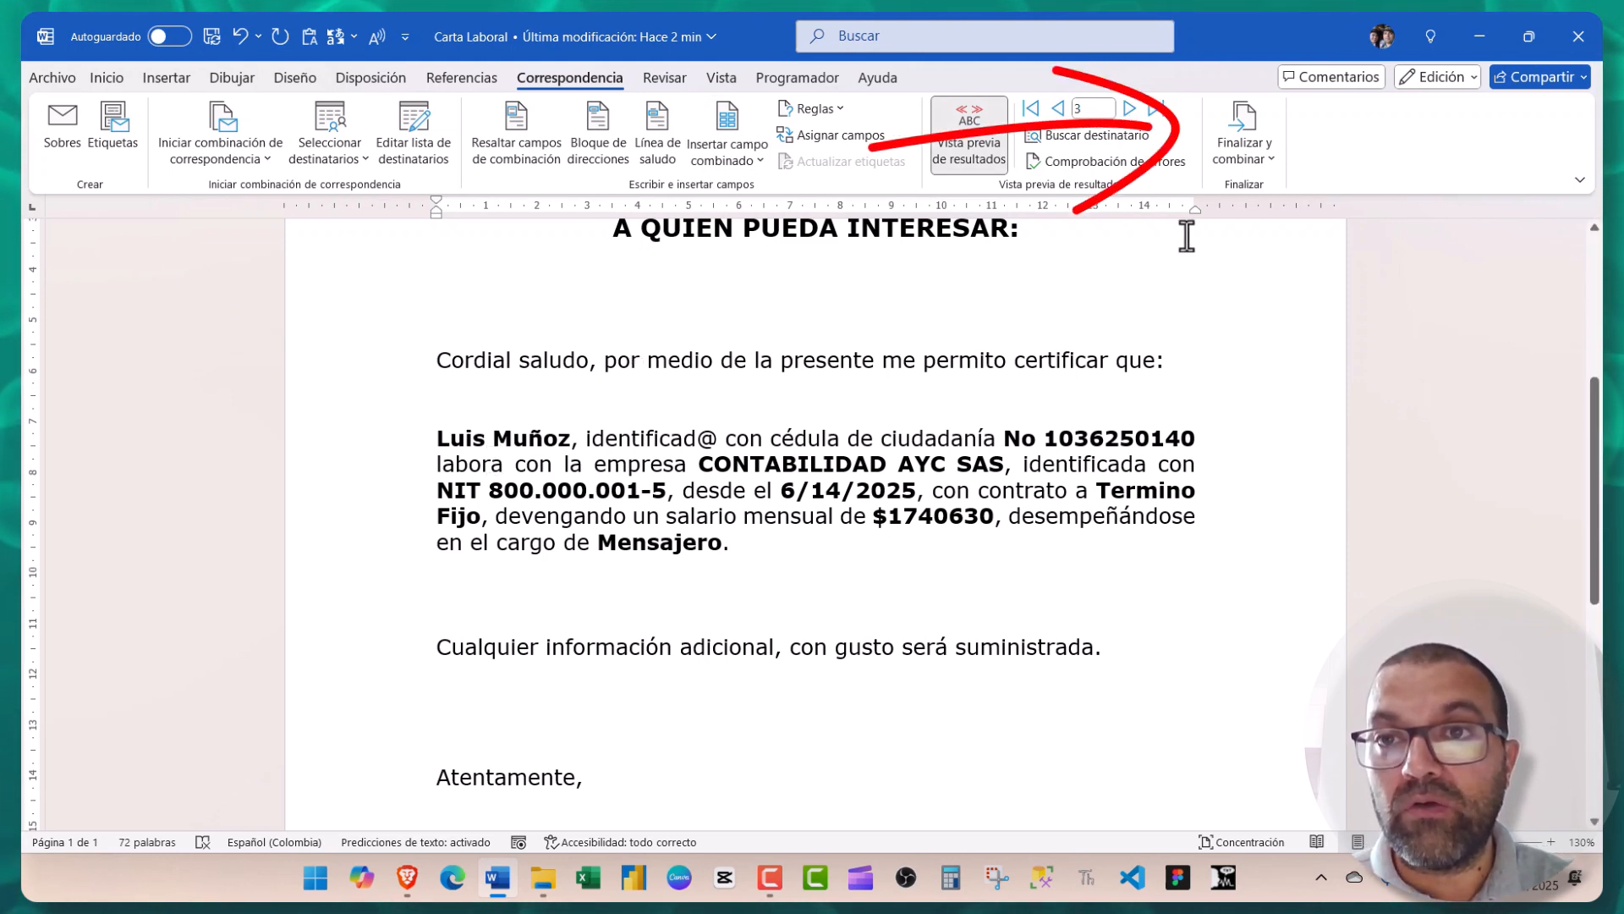
- Merge all records into individual editable letters in a new document, Cartas1
click(1252, 160)
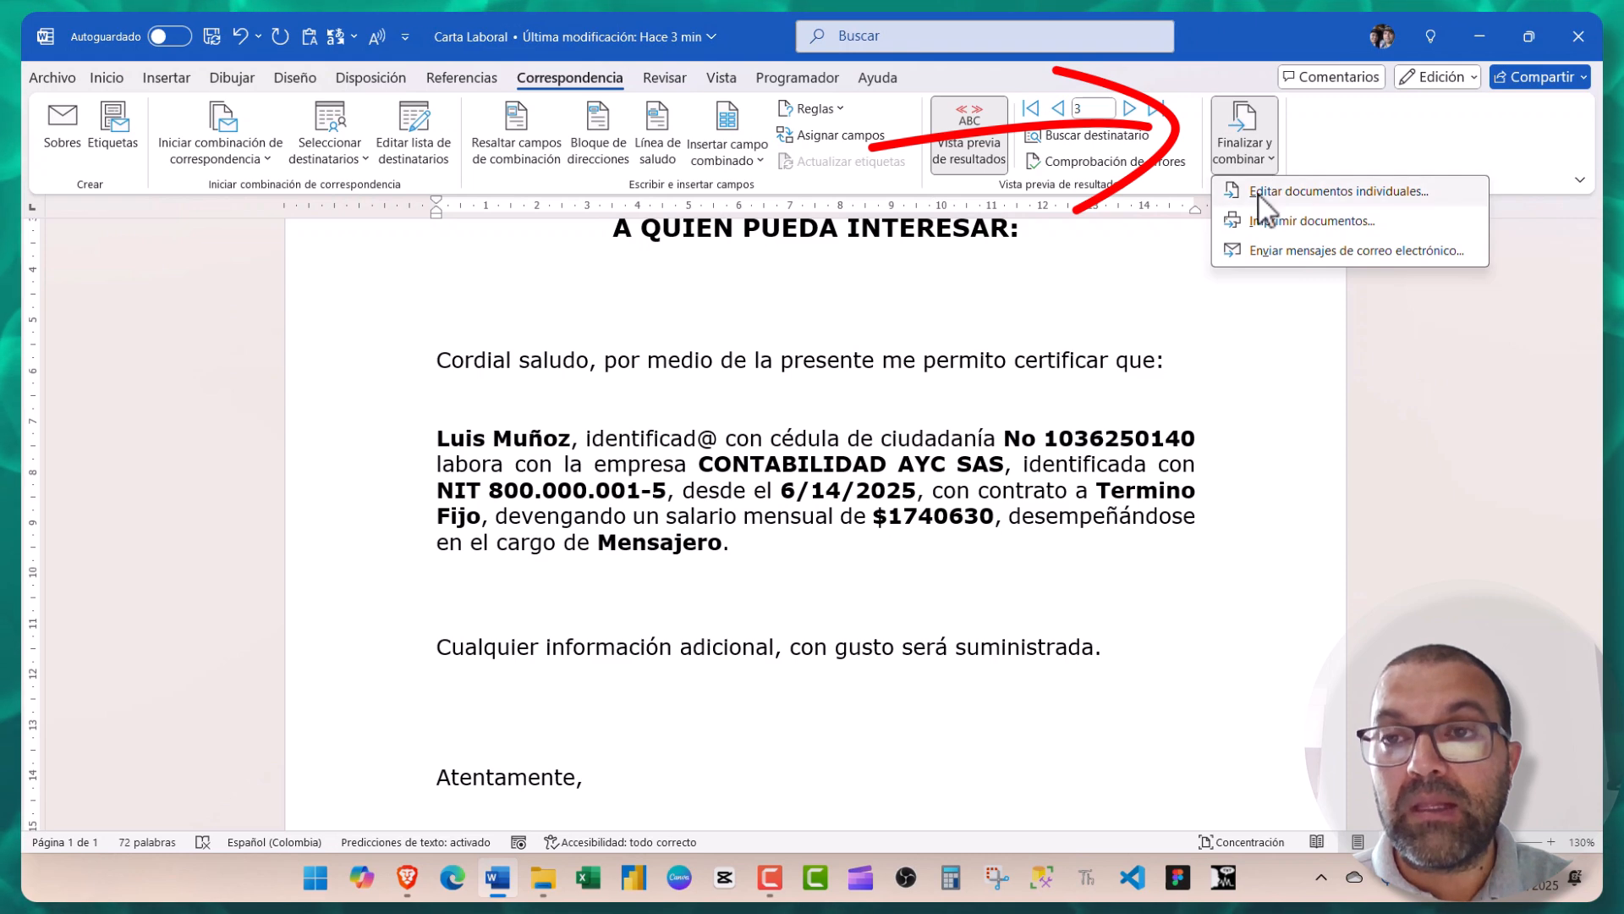
click(1258, 194)
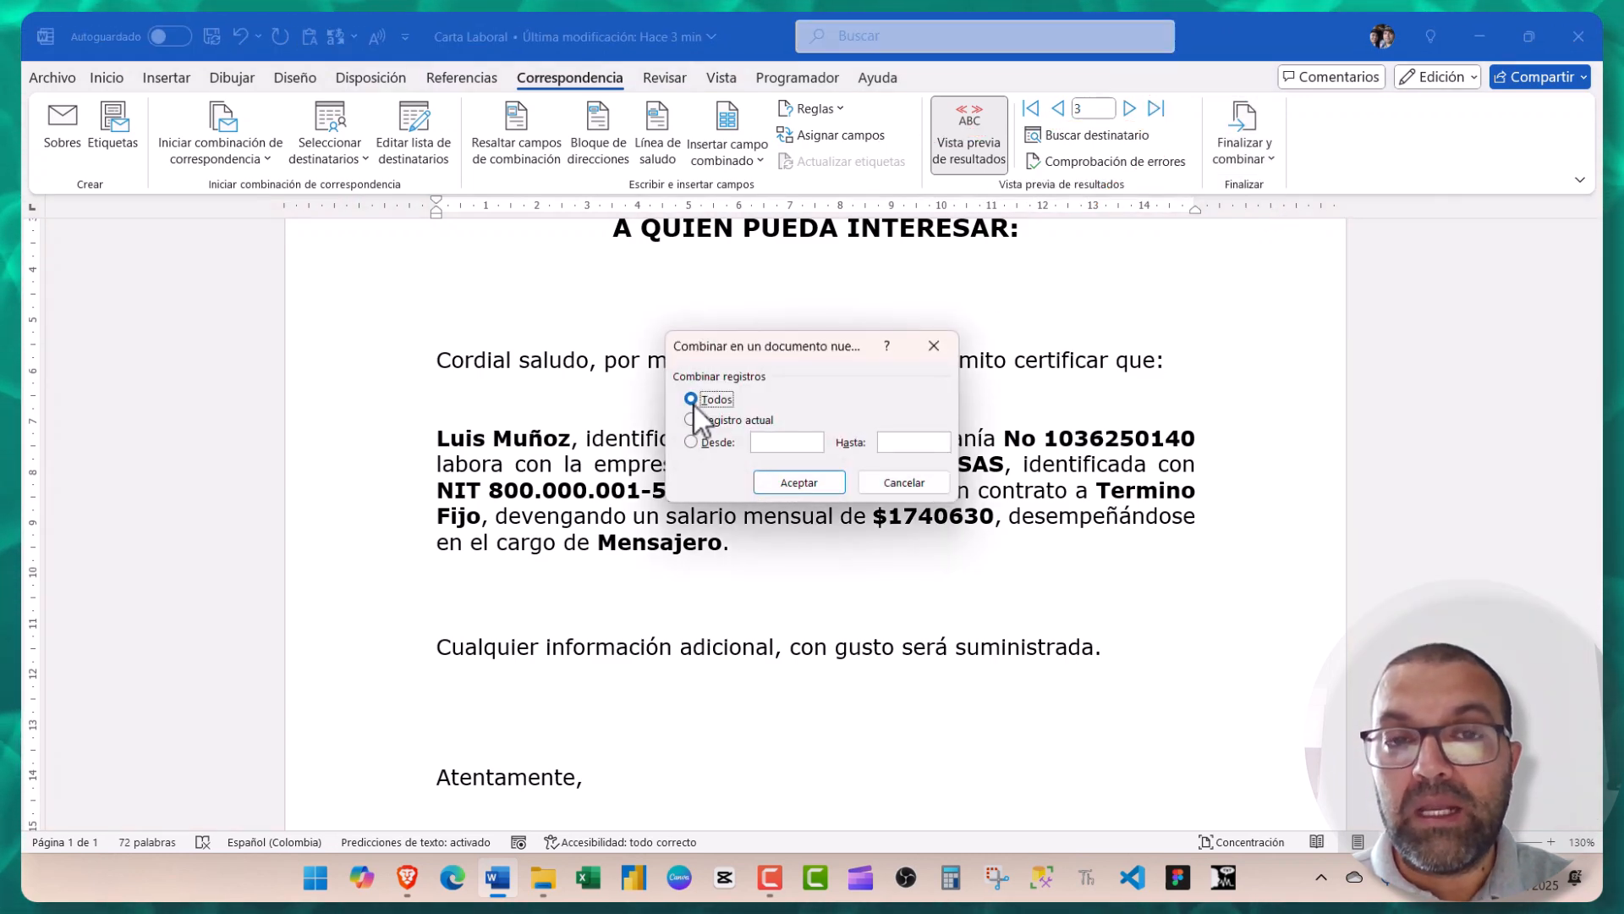
click(775, 483)
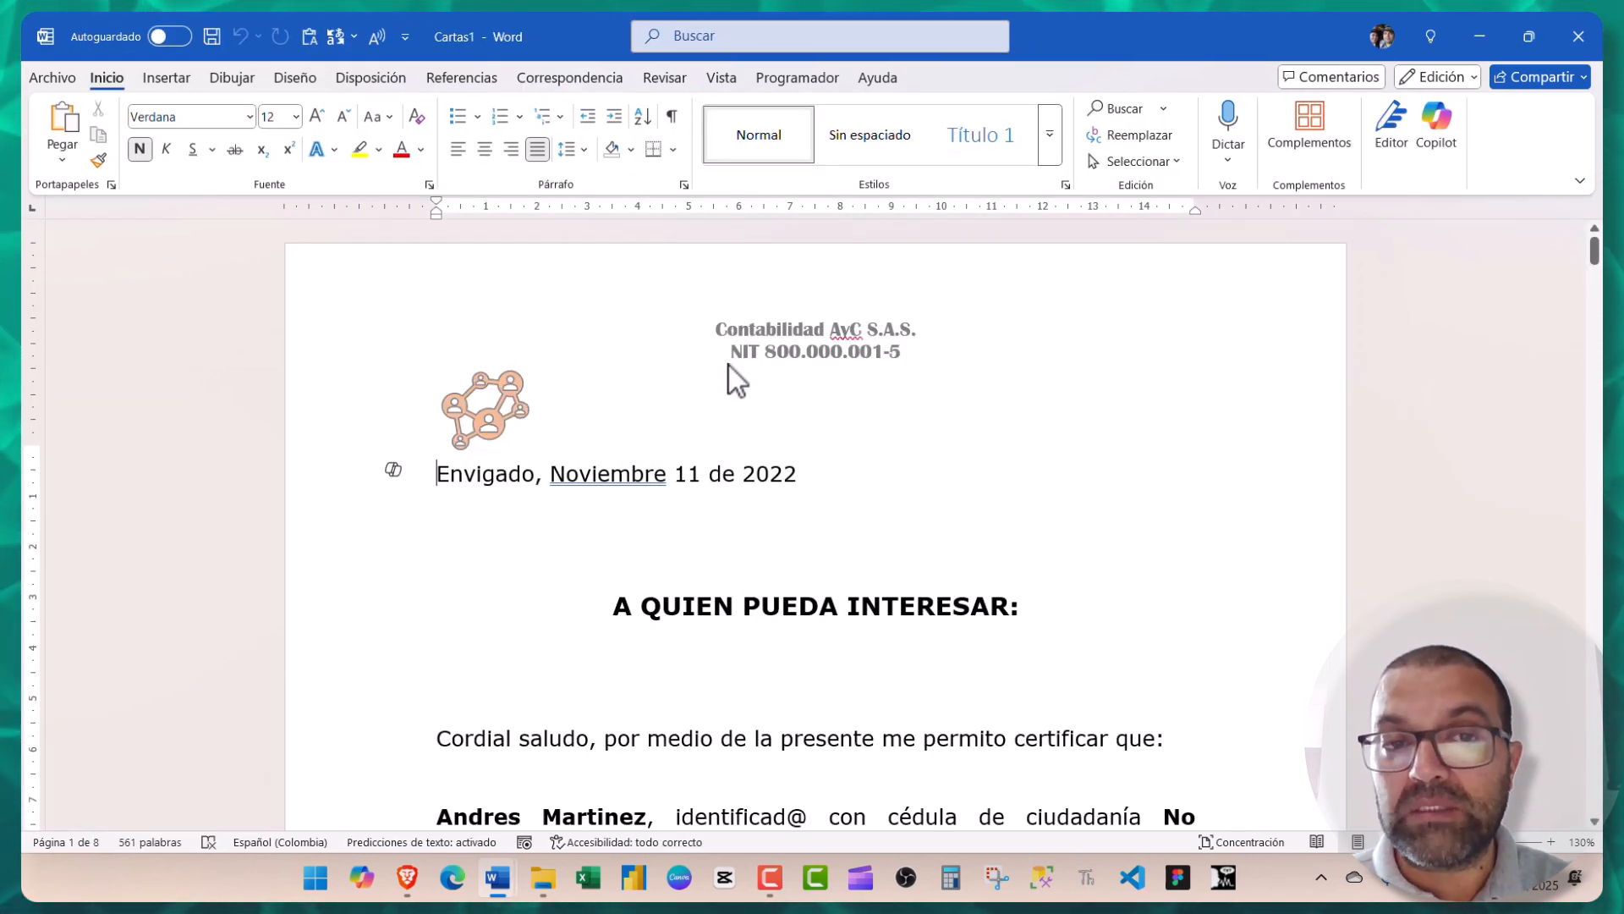
- Review the three merged letters in Cartas1, then close it, answering the save prompt
scroll(729, 365, down, 5)
scroll(725, 363, down, 15)
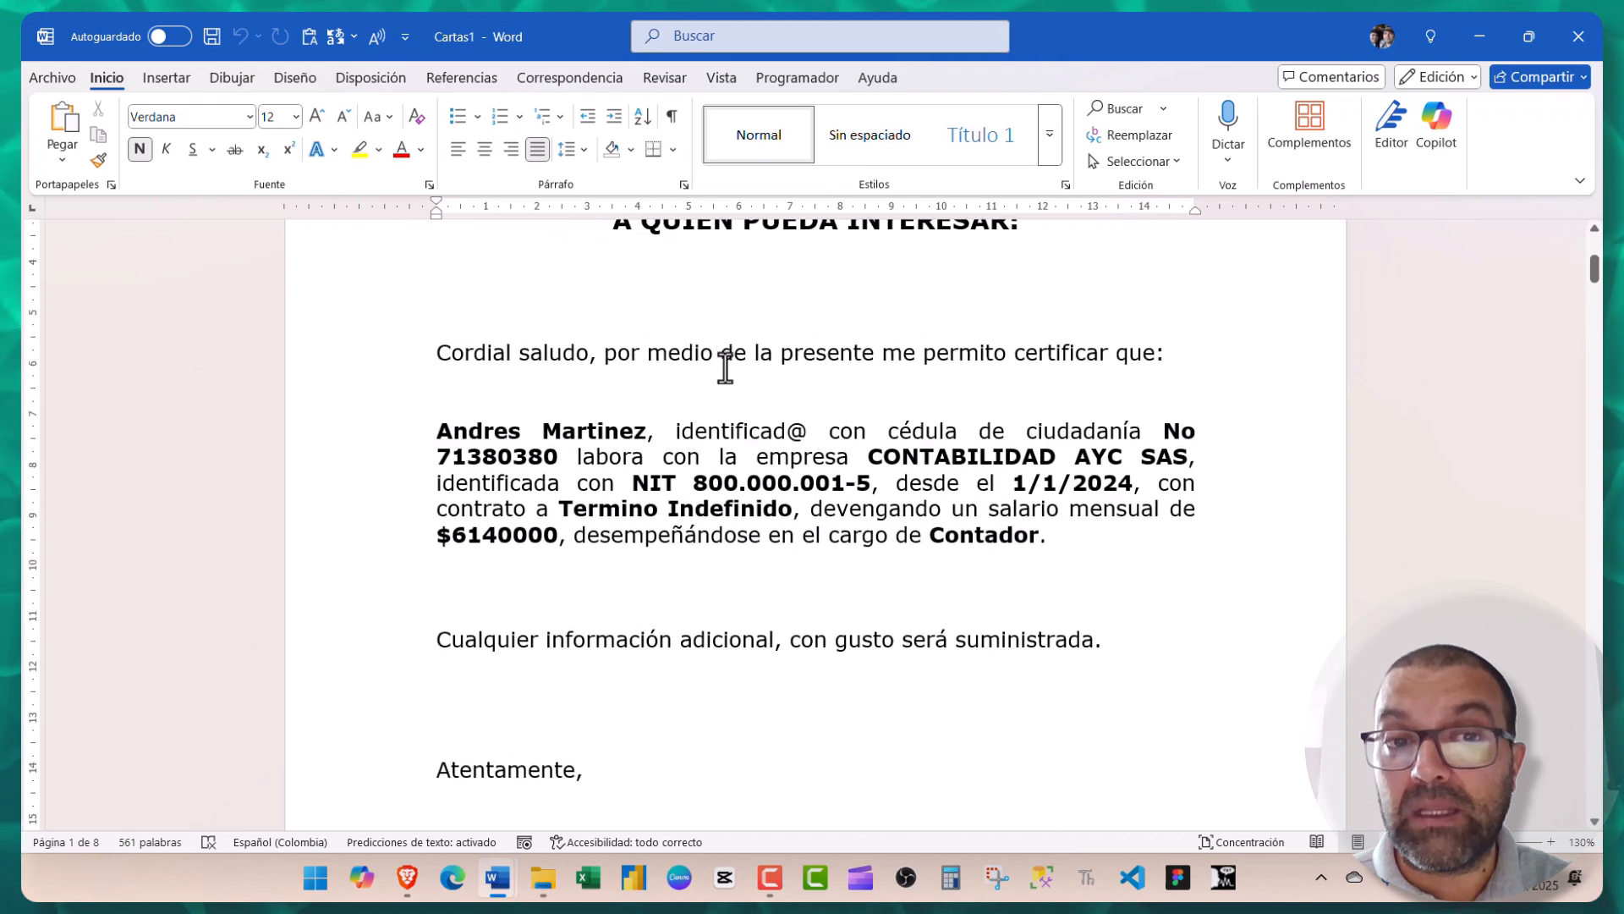
scroll(719, 382, down, 15)
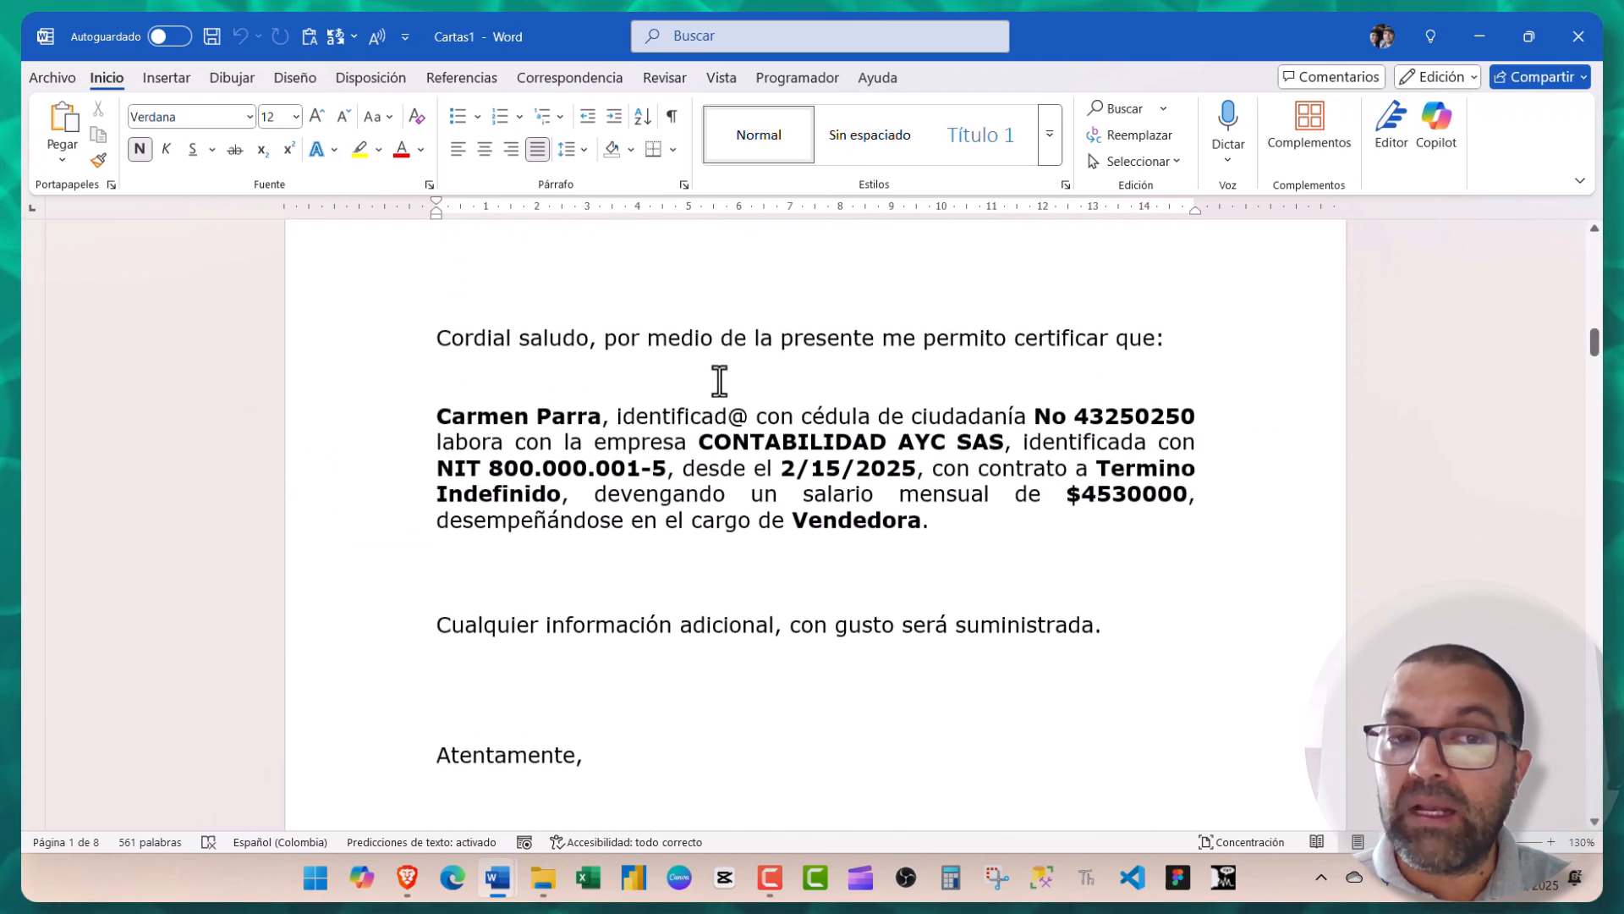
scroll(722, 377, down, 10)
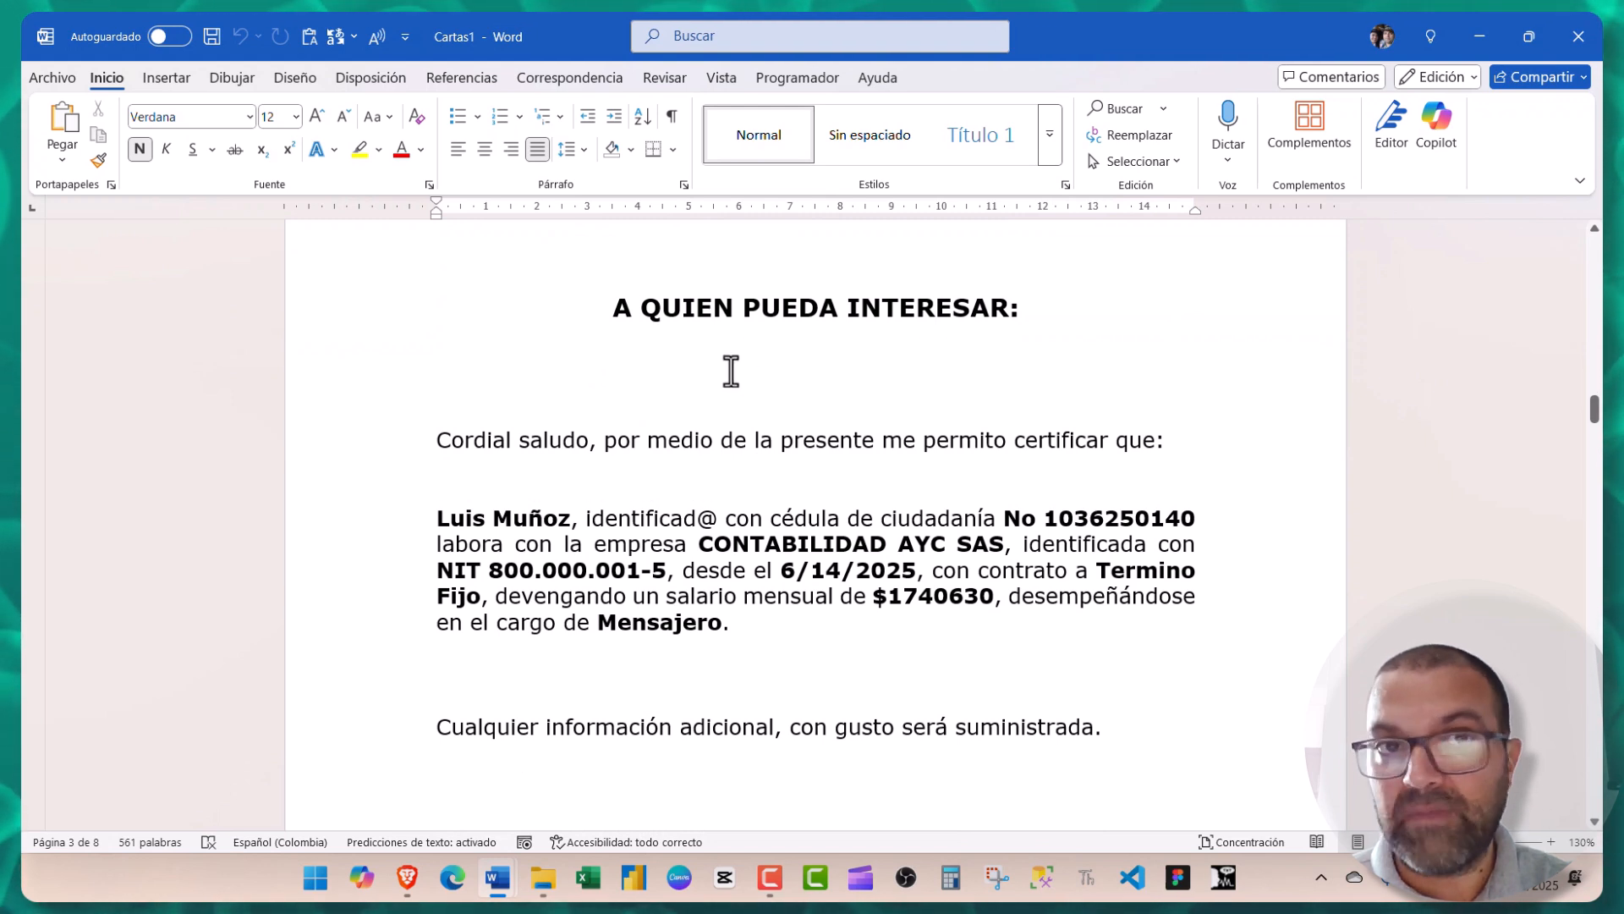
click(1570, 39)
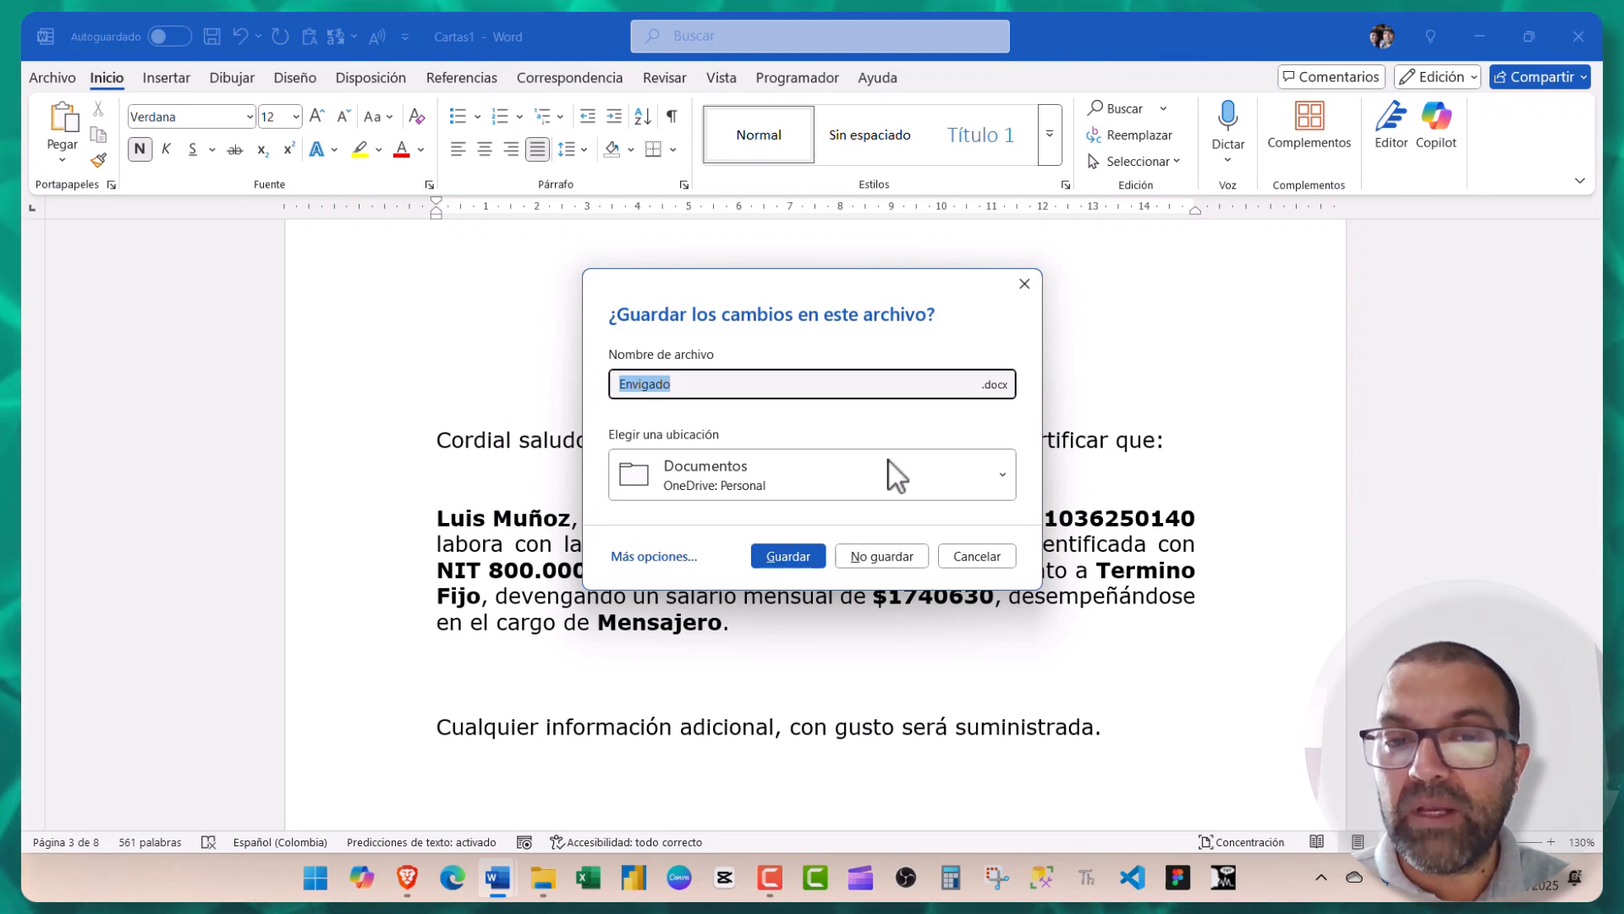
click(876, 560)
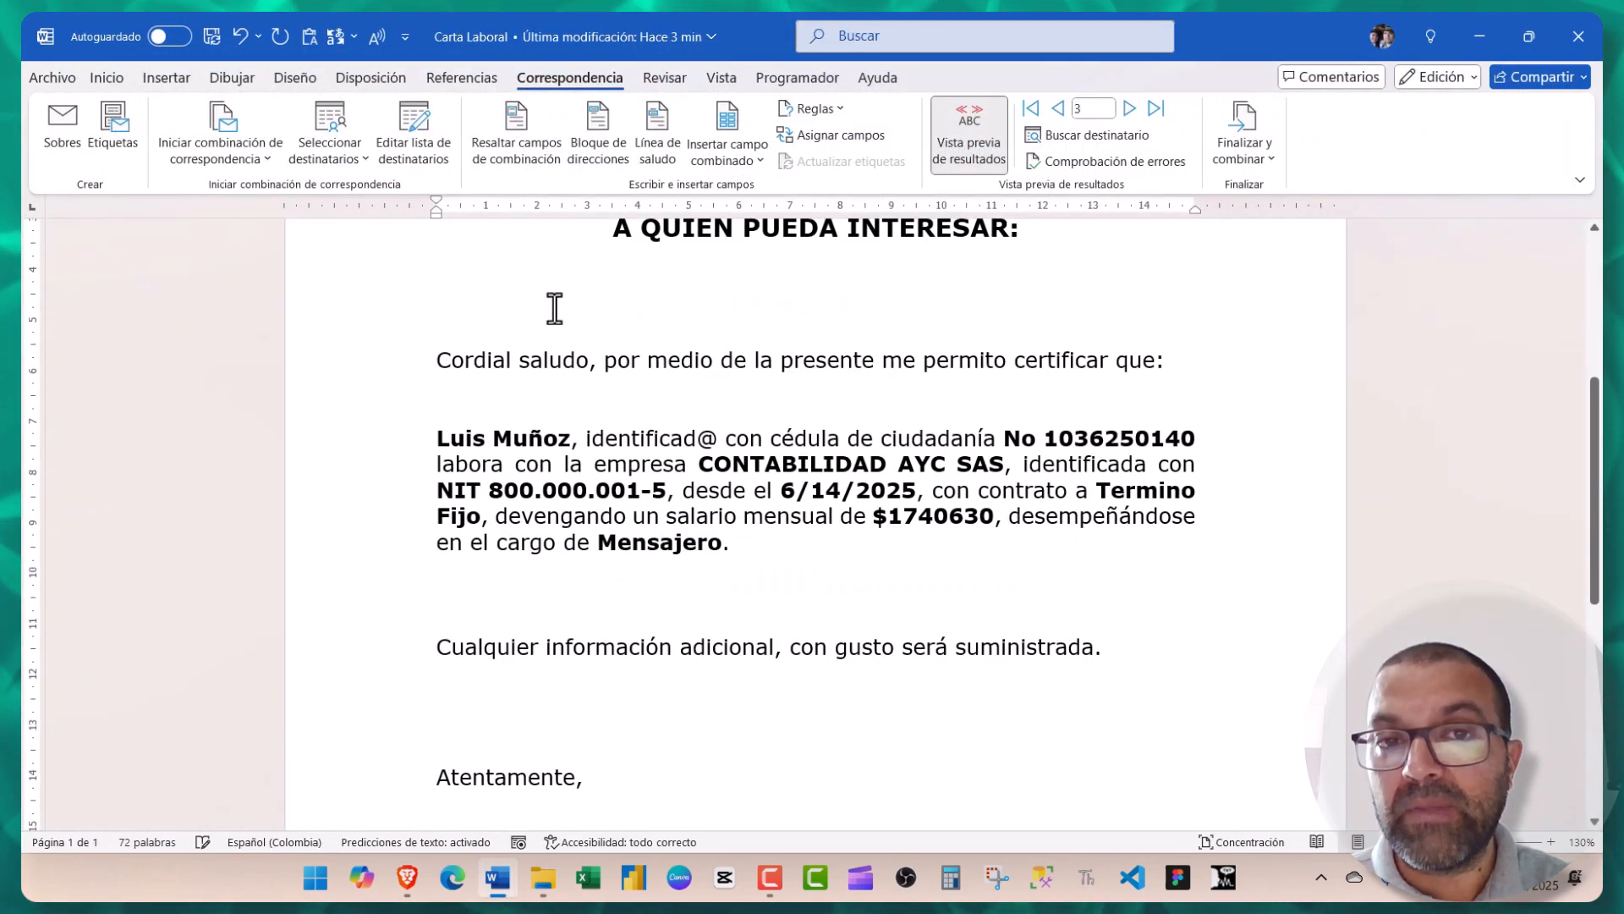
- Show Carta Laboral's finish-merge options for printing documents or sending e-mail messages
scroll(689, 381, up, 5)
scroll(689, 377, down, 5)
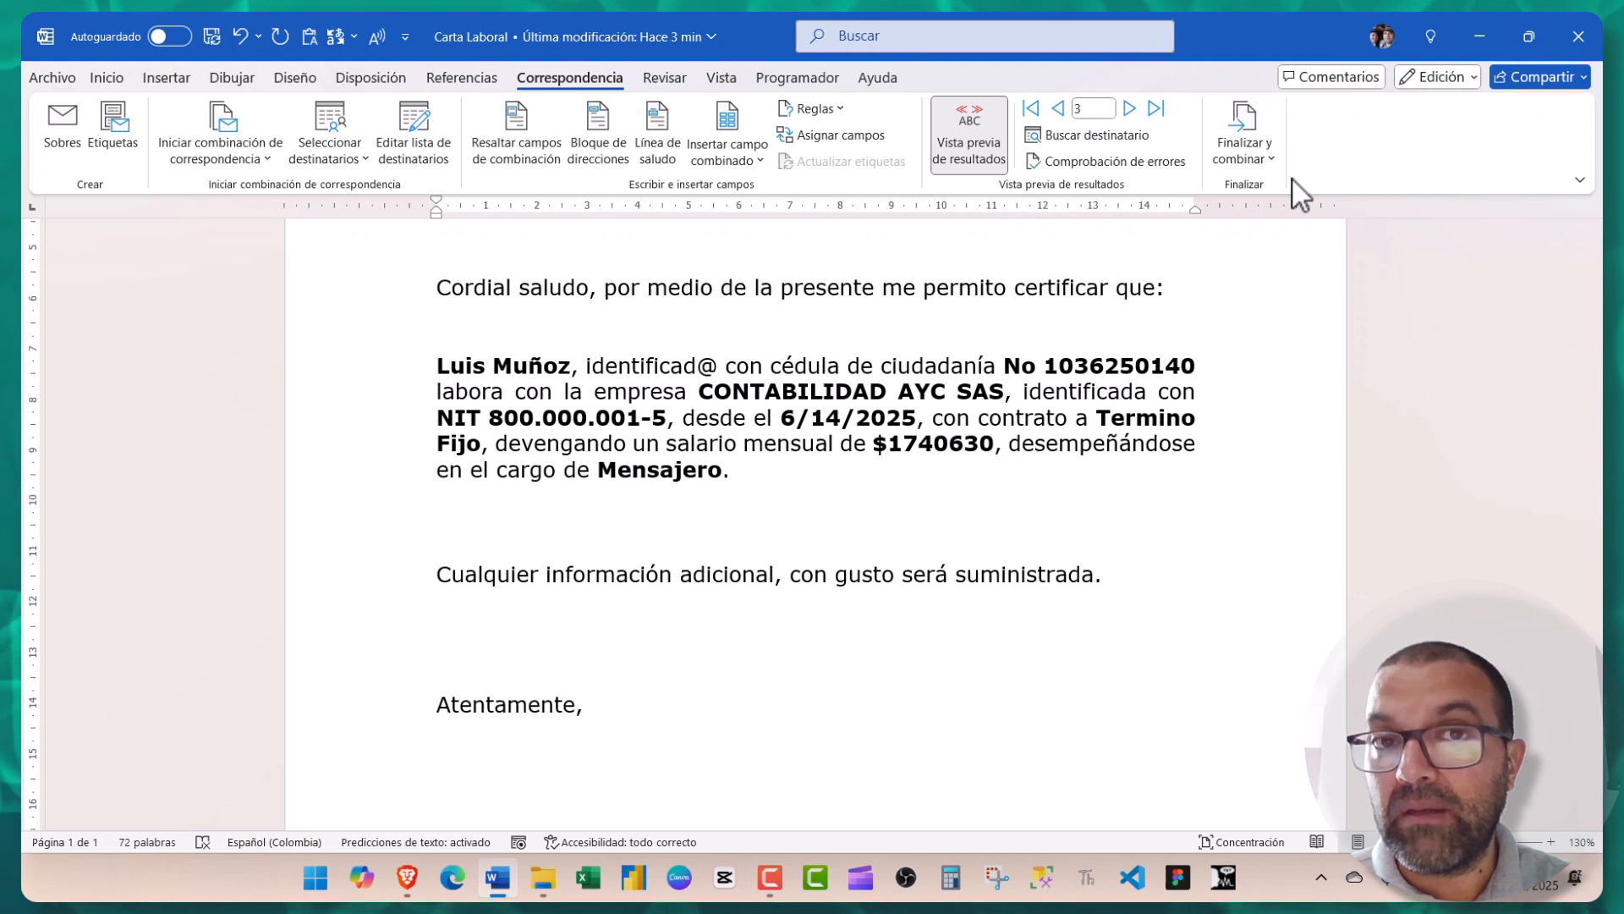
click(1245, 159)
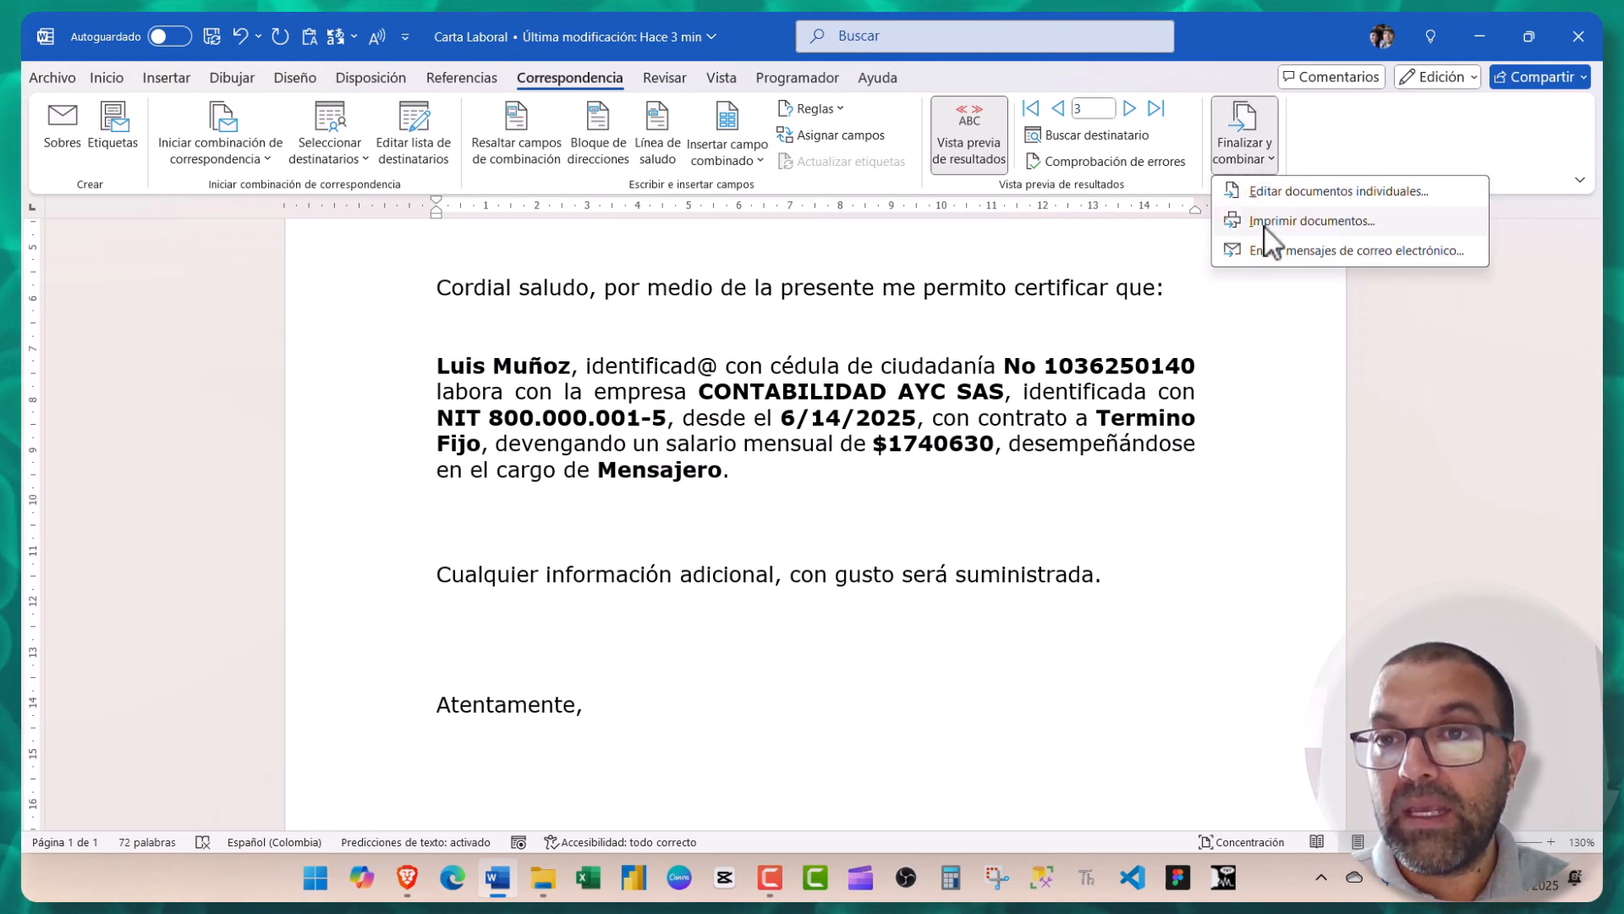